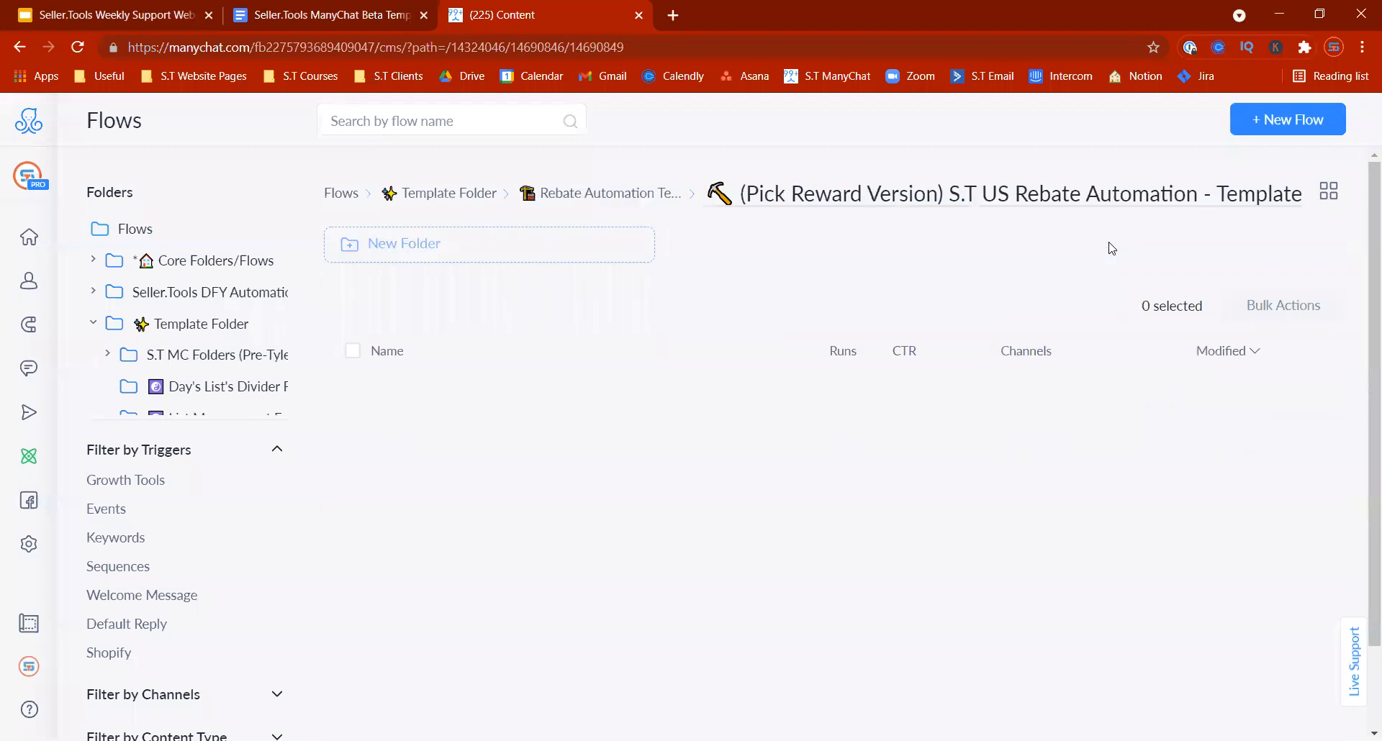
- Open the (Pick Reward Version) S.T US Rebate Automation 5.0 Flow and examine its checklist notes and First Message
left_click(675, 432)
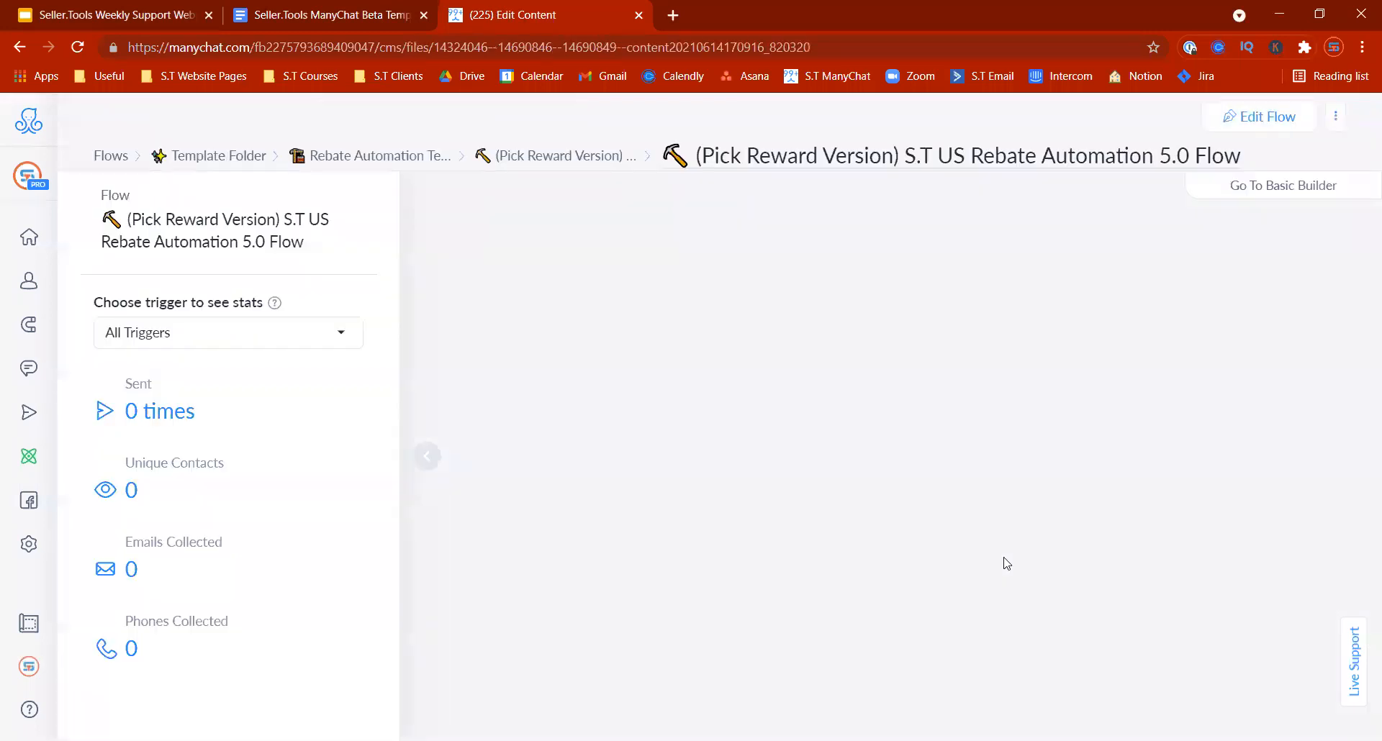
left_click(430, 464)
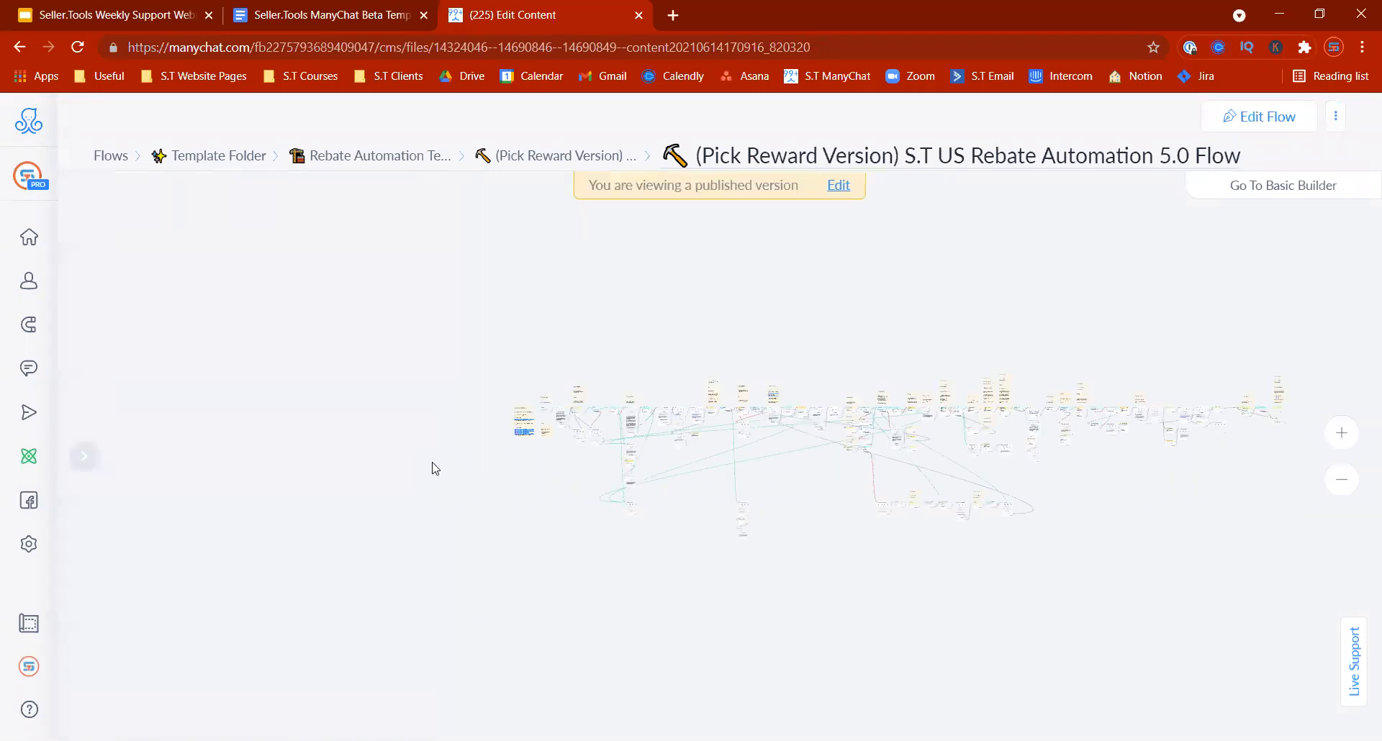
left_click_drag(545, 550, 838, 704)
left_click(1341, 432)
left_click(1341, 433)
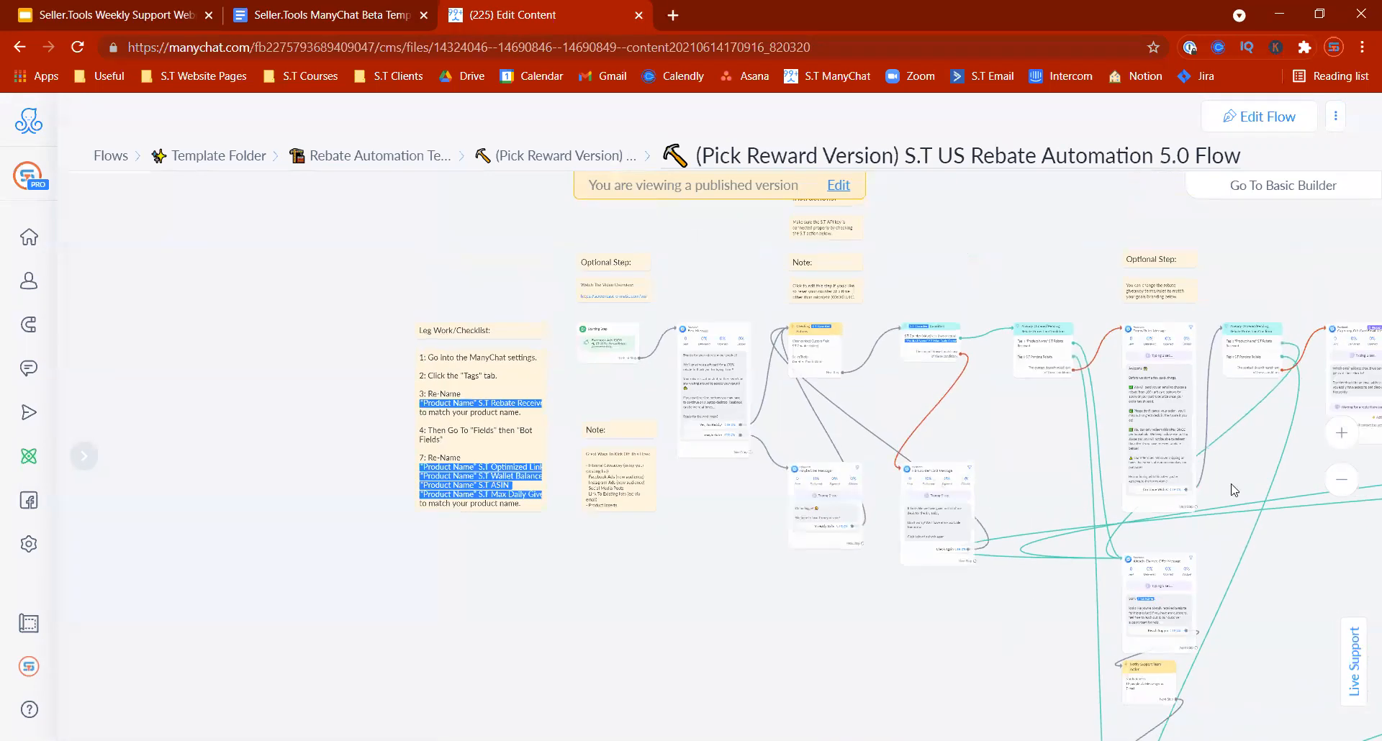
left_click(1342, 432)
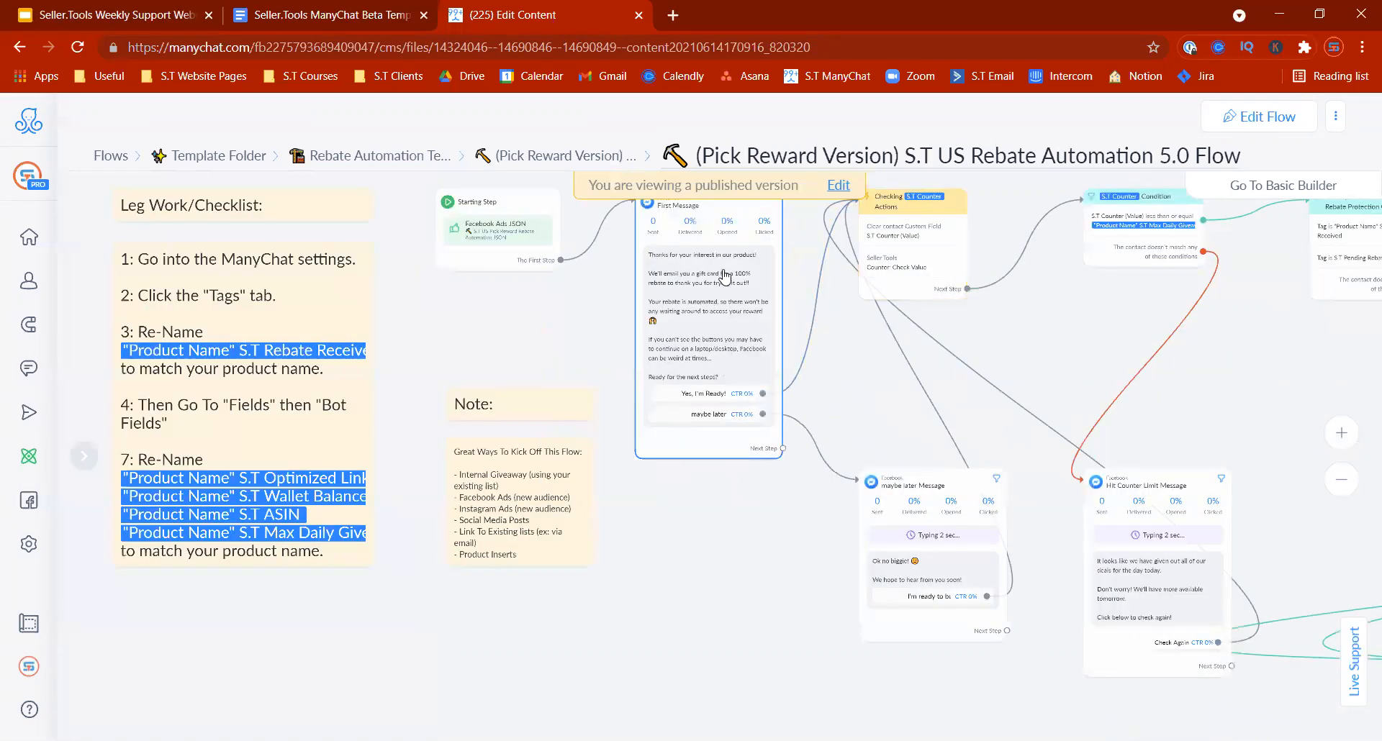
left_click_drag(810, 550, 803, 629)
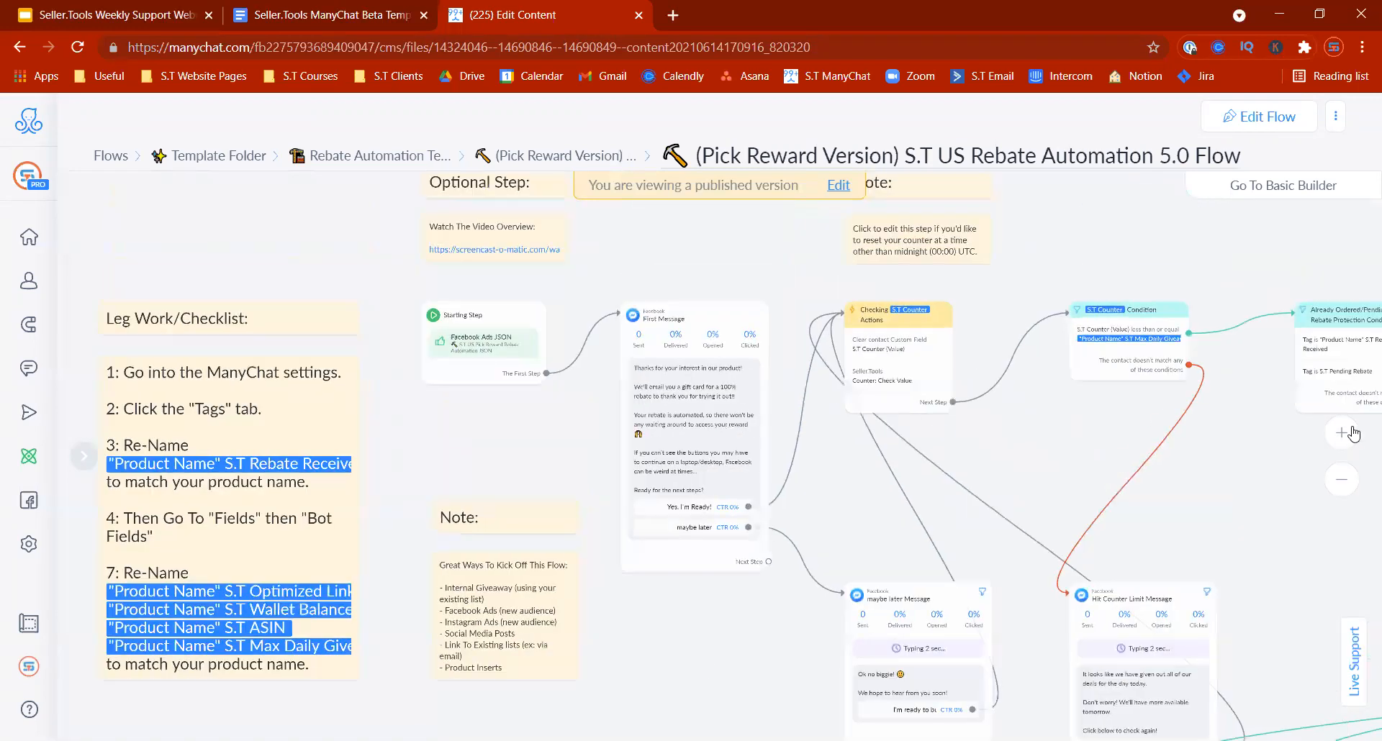
left_click(1341, 432)
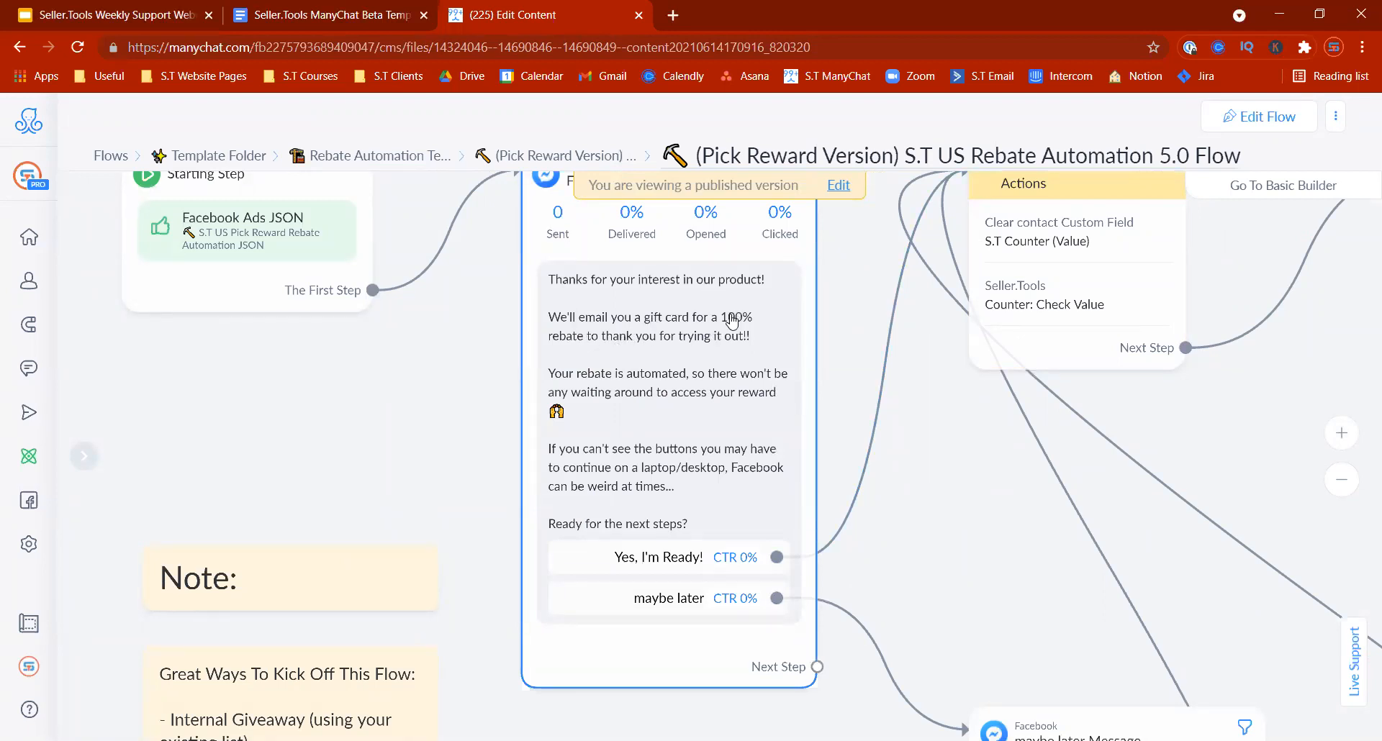
scroll(999, 597, "right", 3)
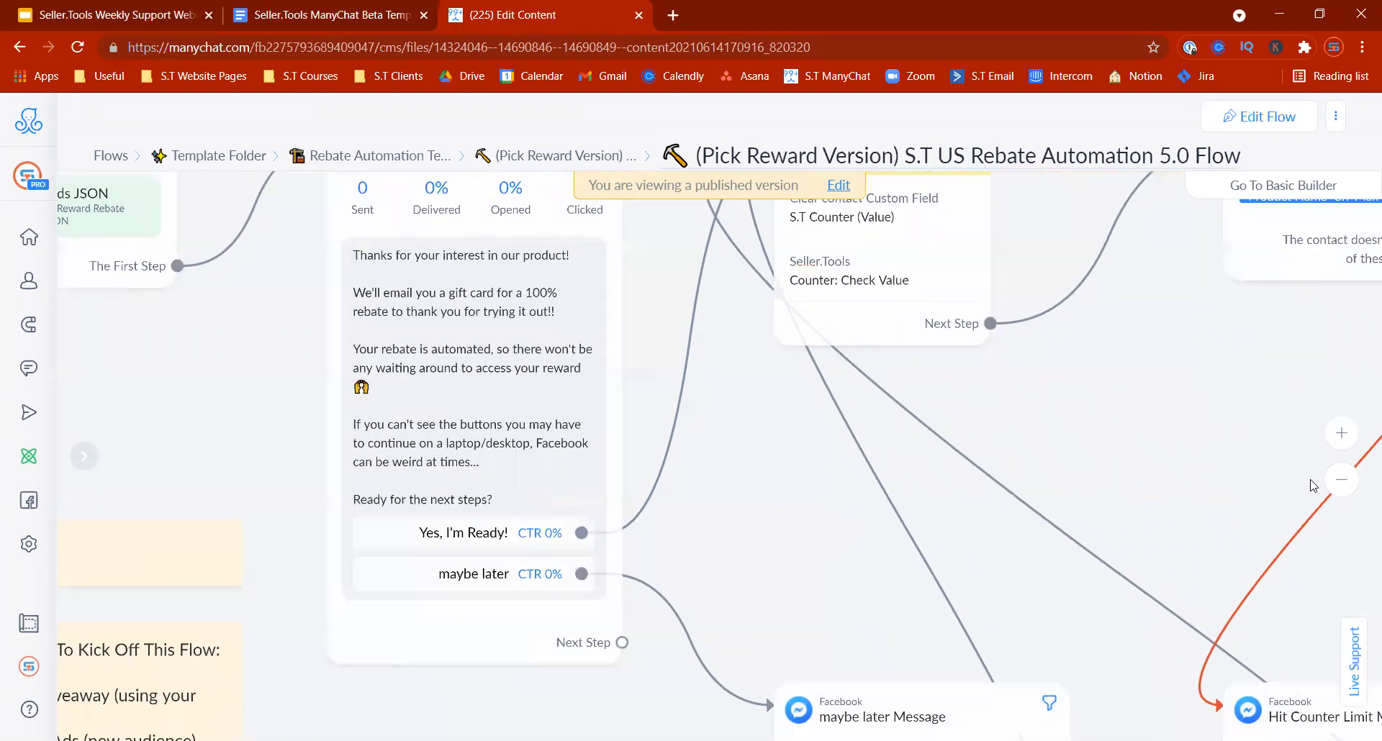
- Look over the flow's counter, rebate protection, Terms/Rules and gift card email steps
left_click(1341, 480)
scroll(756, 432, "right", 6)
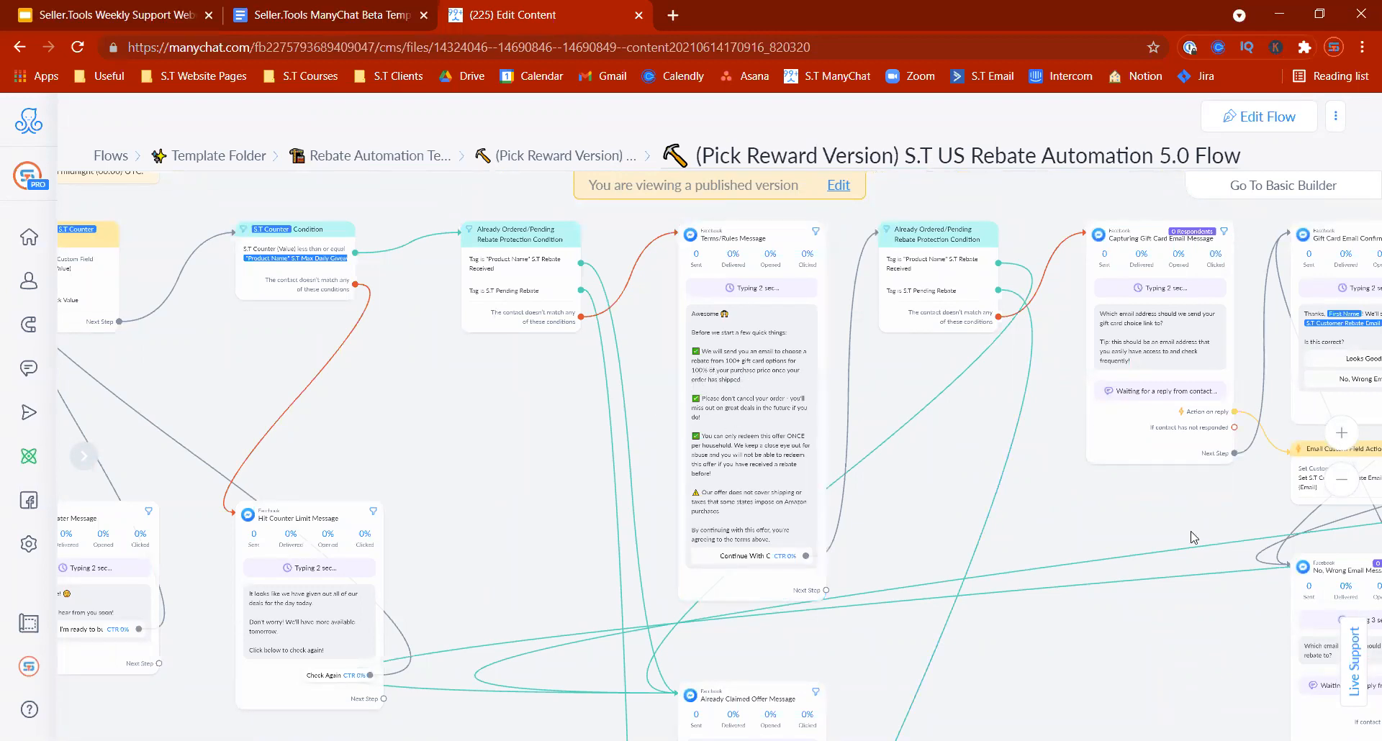
left_click(1341, 478)
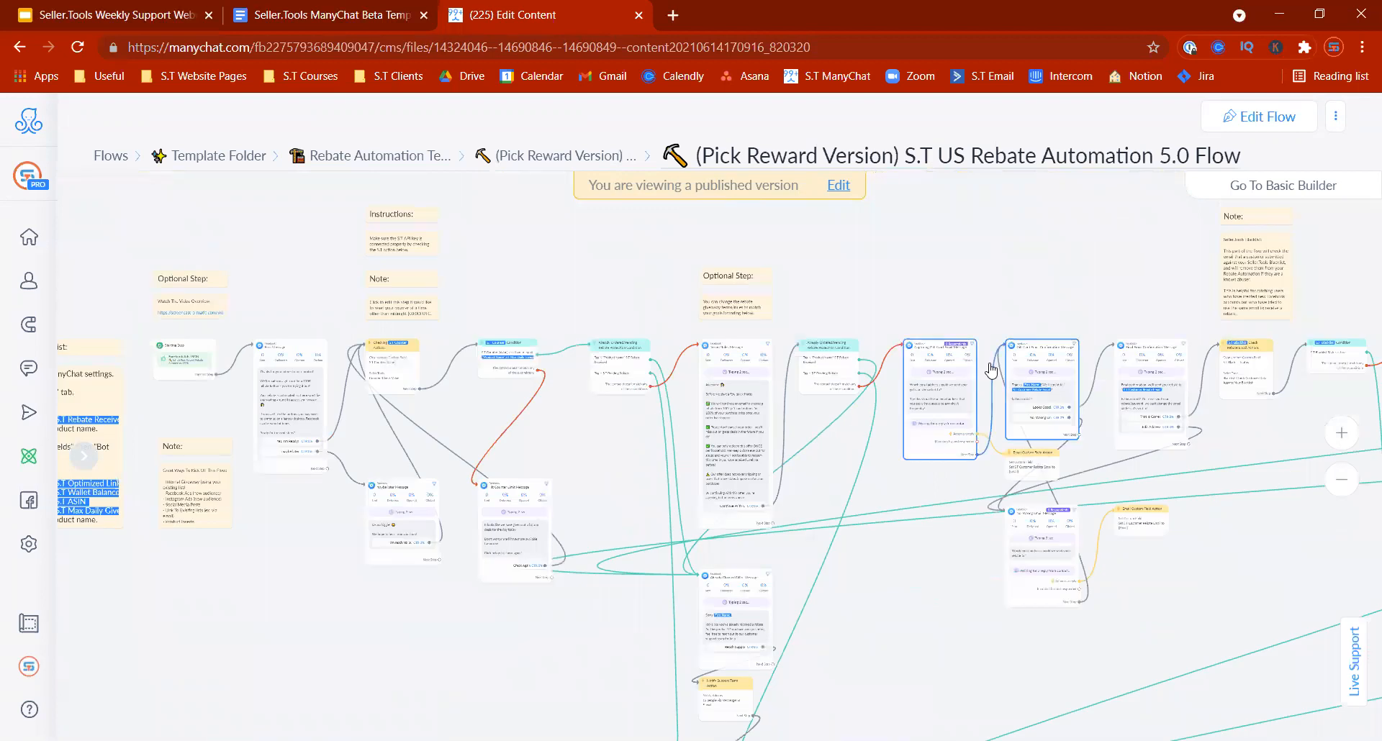
right_click(1266, 193)
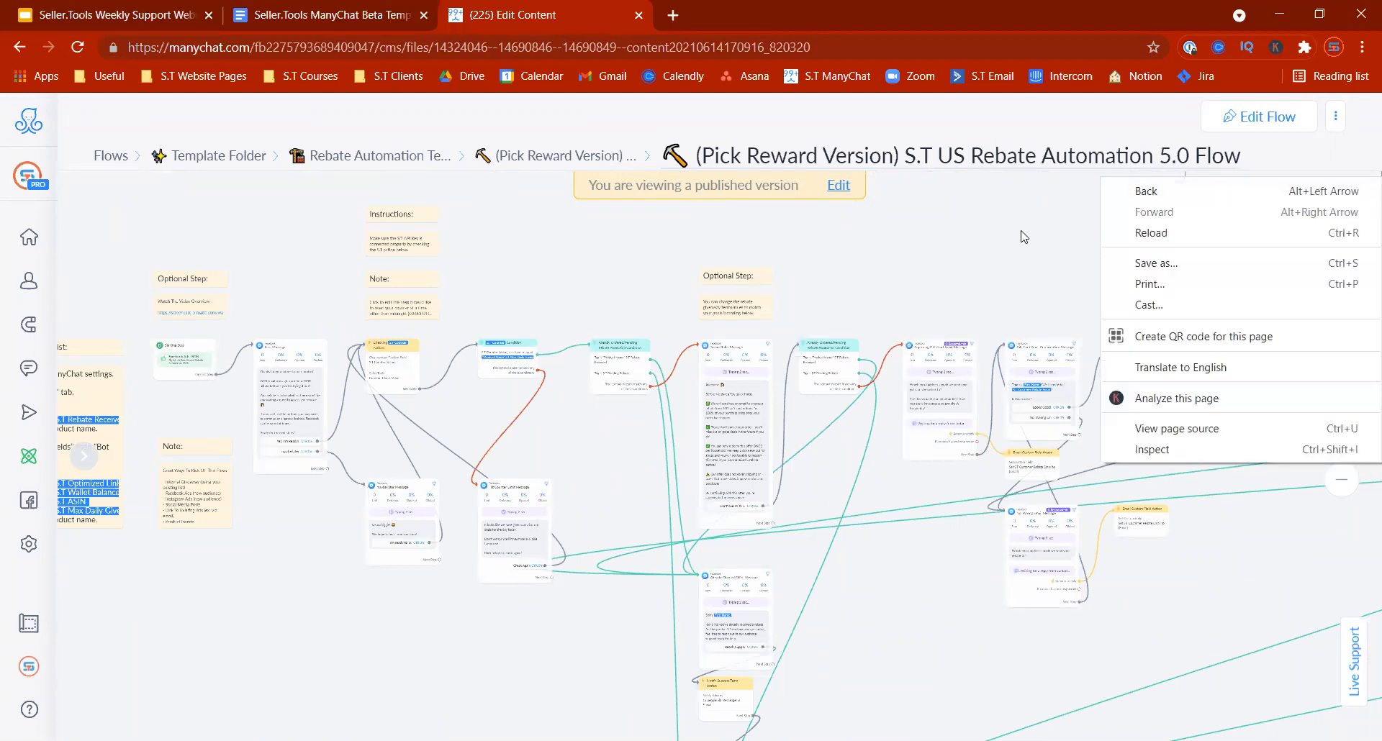
left_click(1024, 234)
- Switch the flow to the Basic Builder and open the Terms/Rules Message
left_click(1235, 190)
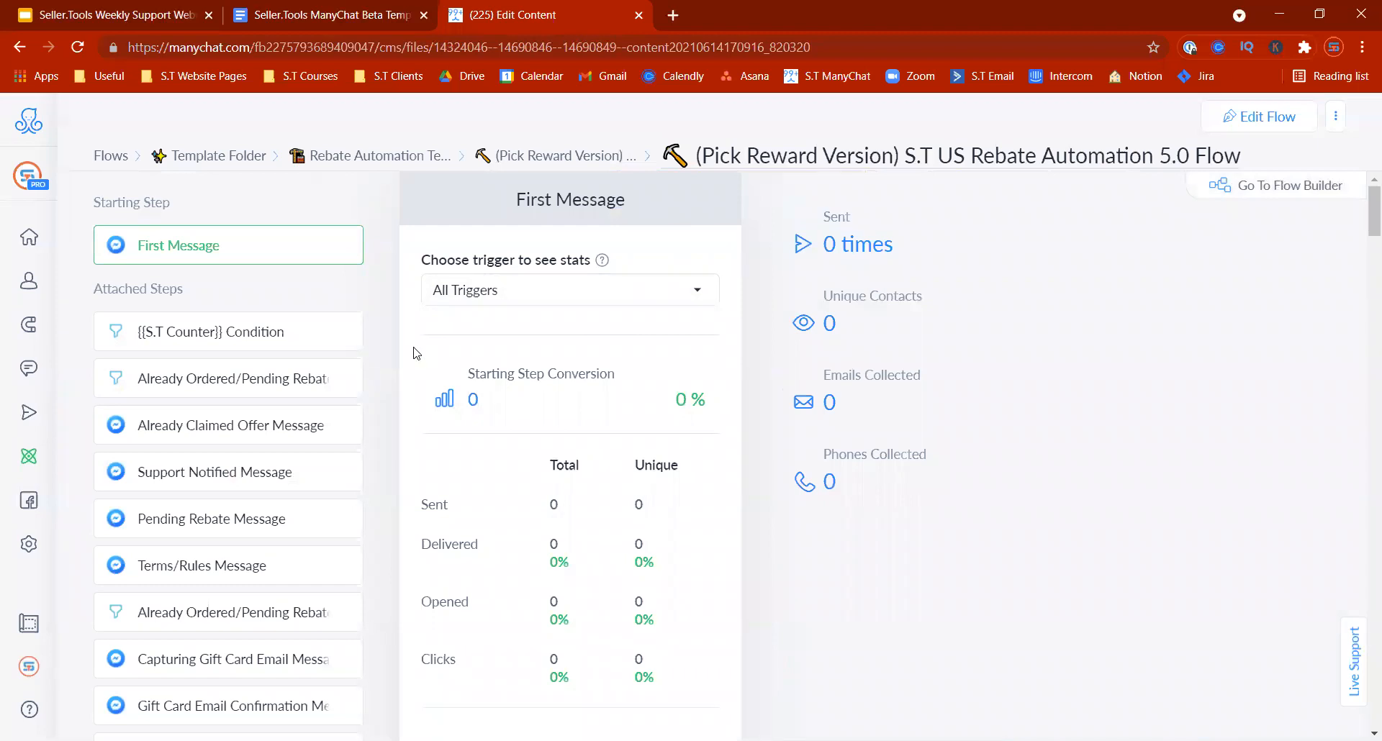
scroll(1362, 208, "down", 4)
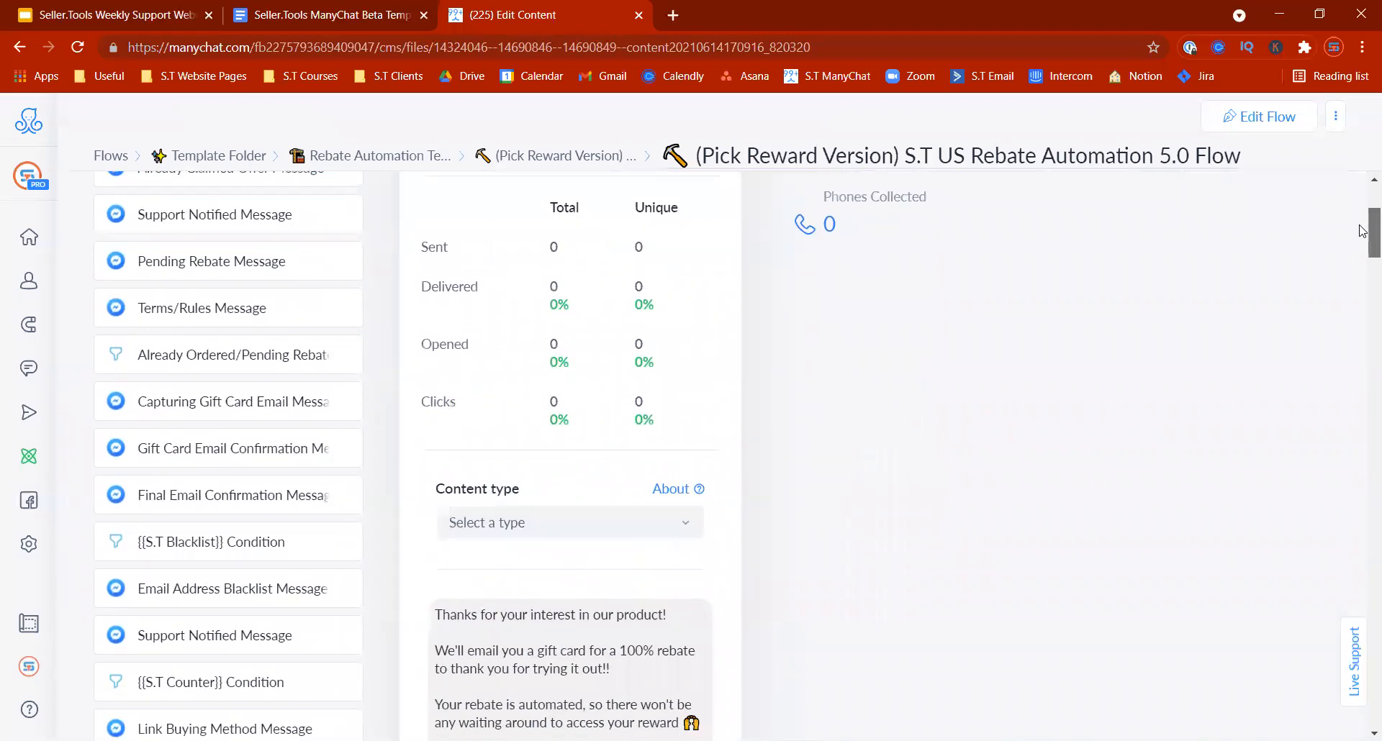
scroll(1363, 216, "up", 2)
scroll(1362, 216, "down", 1)
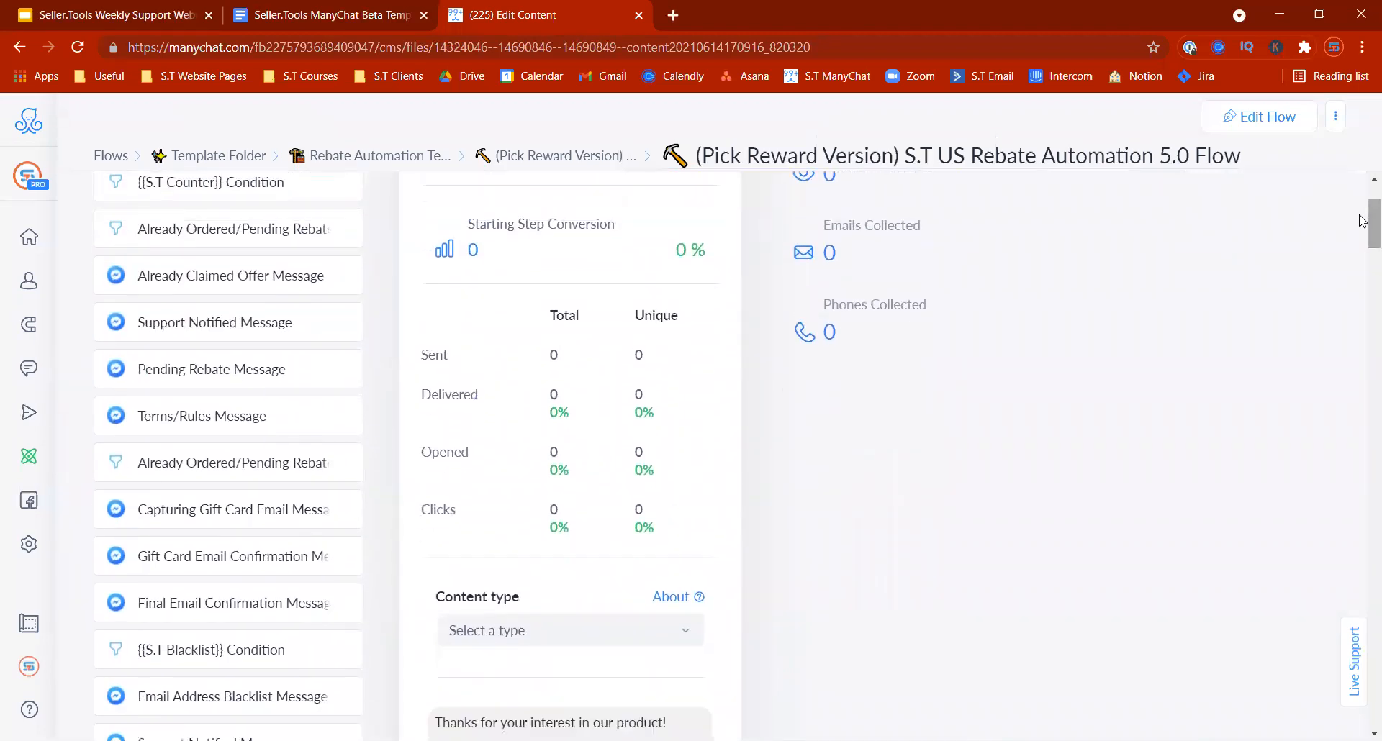
left_click(256, 421)
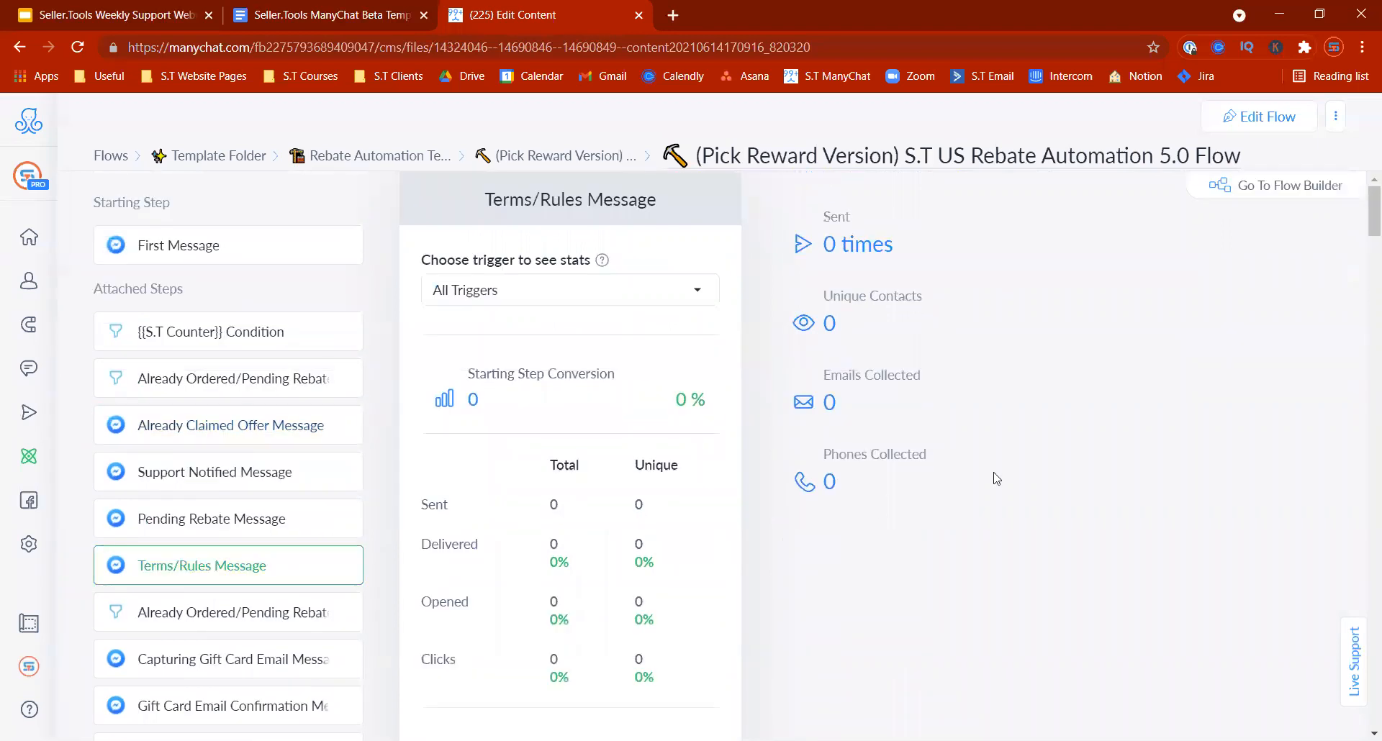
- Read the rebate conditions in the Terms/Rules Message, including how the gift card rebate is offered
left_click_drag(1363, 213, 1363, 244)
scroll(1363, 244, "down", 5)
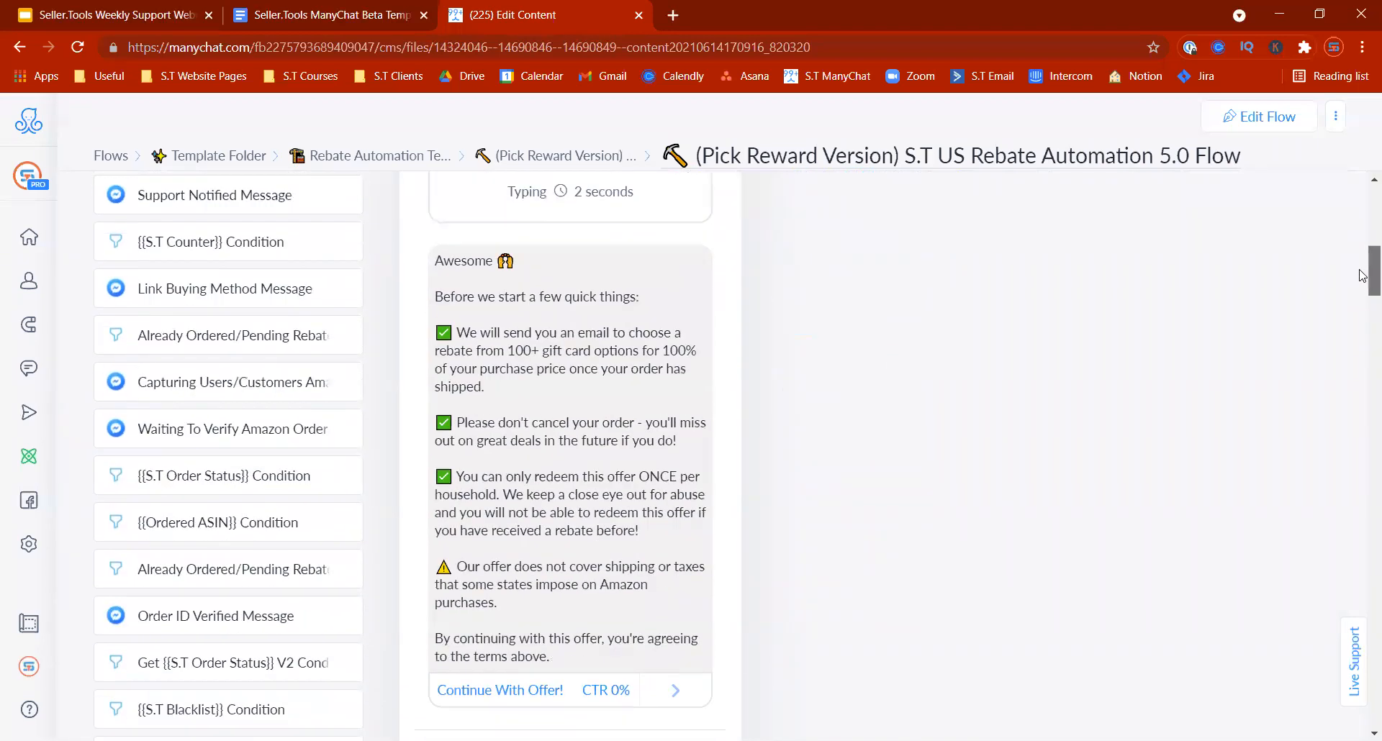
left_click(677, 354)
mouse_move(677, 354)
left_mouse_down()
mouse_move(737, 374)
mouse_move(697, 359)
left_mouse_up()
left_click_drag(1373, 259, 1369, 198)
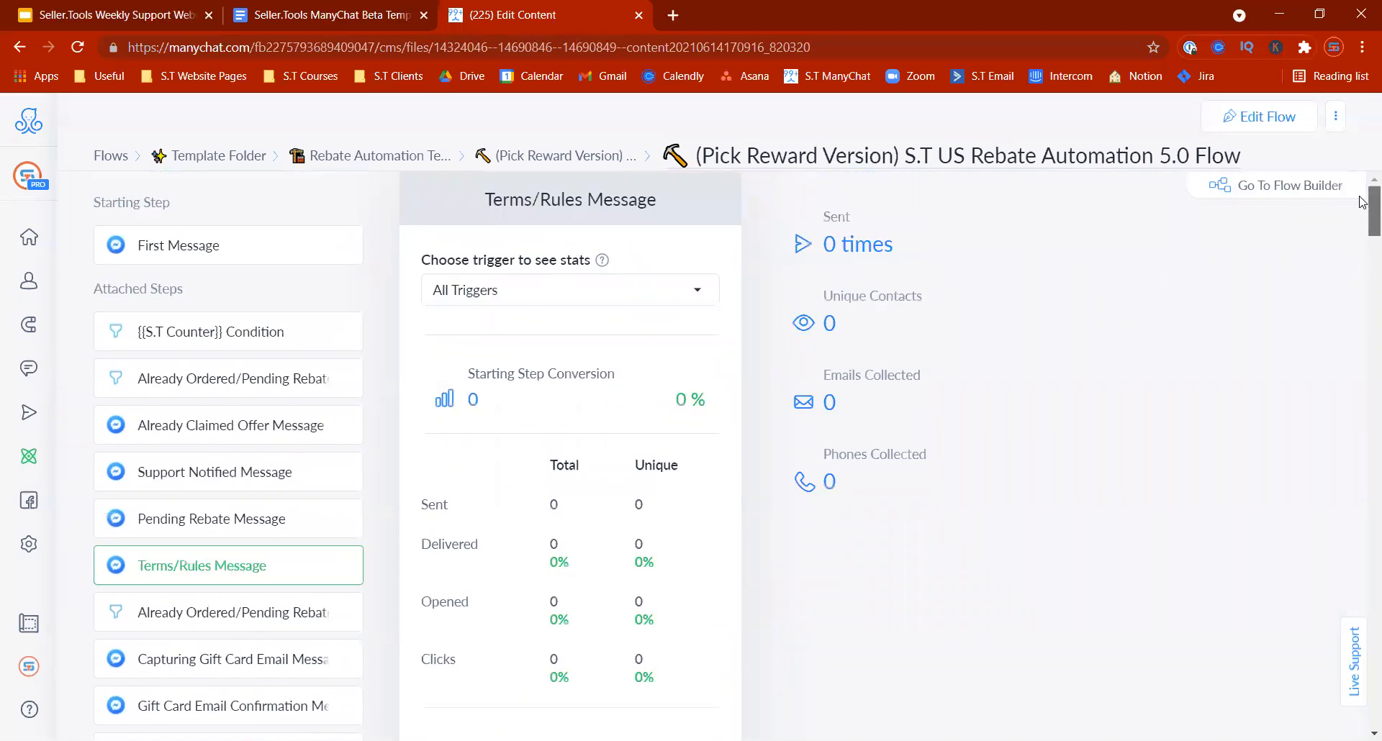
- Return the flow to the Flow Builder view
left_click(1240, 189)
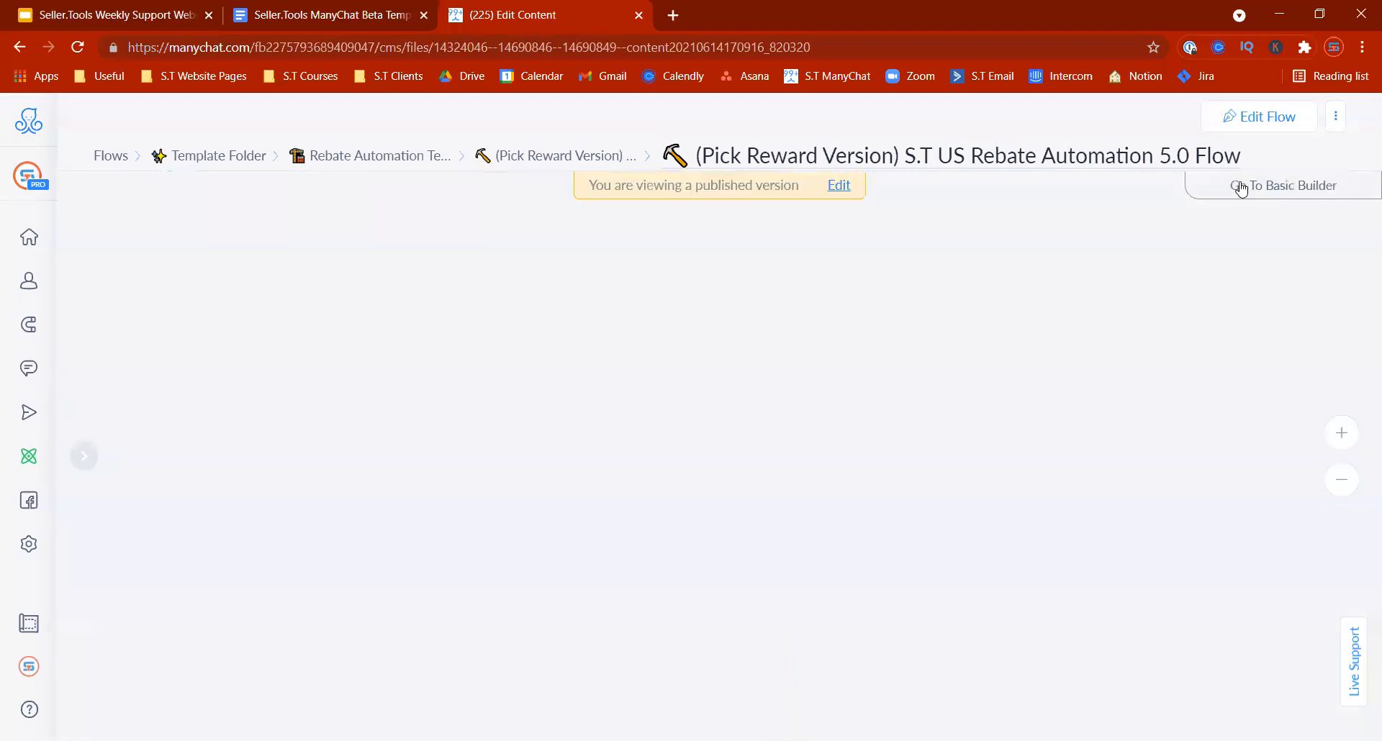
left_click(1238, 193)
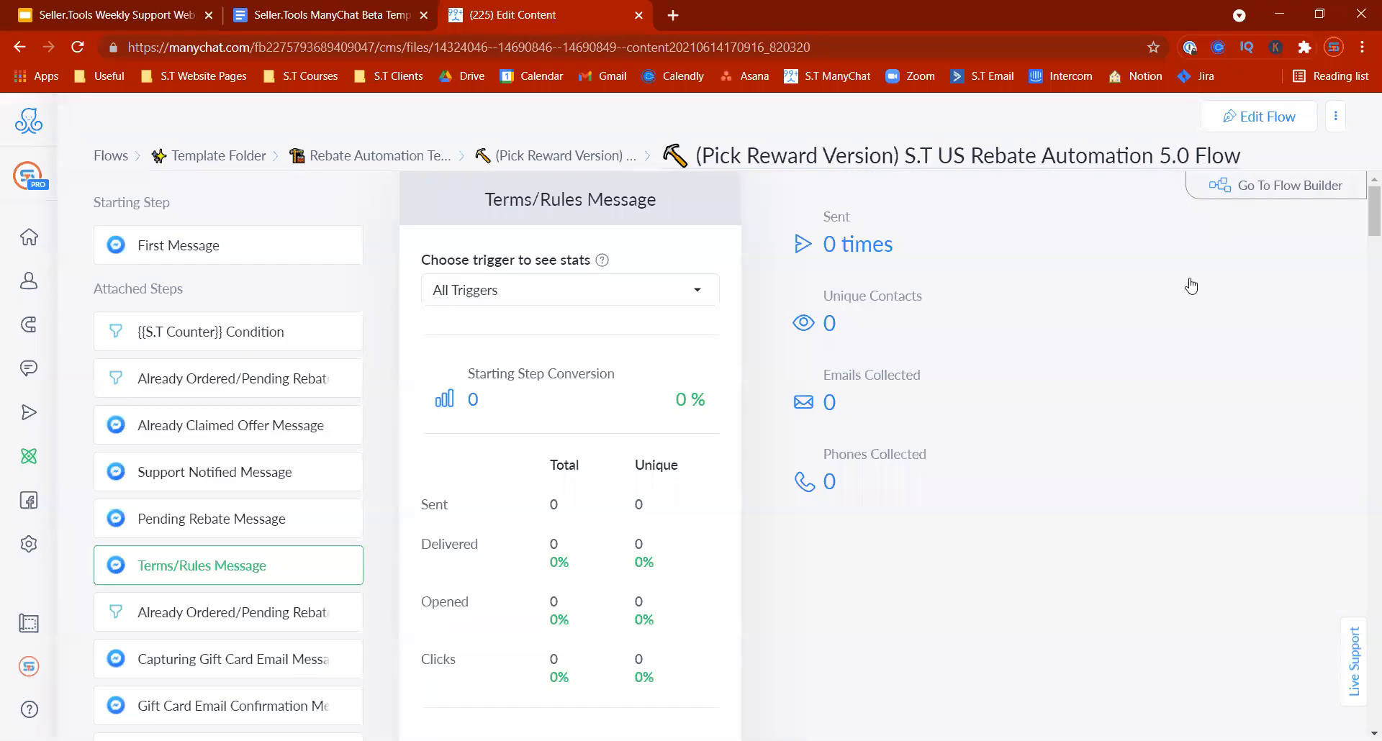
left_click(1261, 192)
- Examine the remaining parts of the flow, from the order status checks through the wallet balance and pick reward steps
scroll(675, 310, "right", 10)
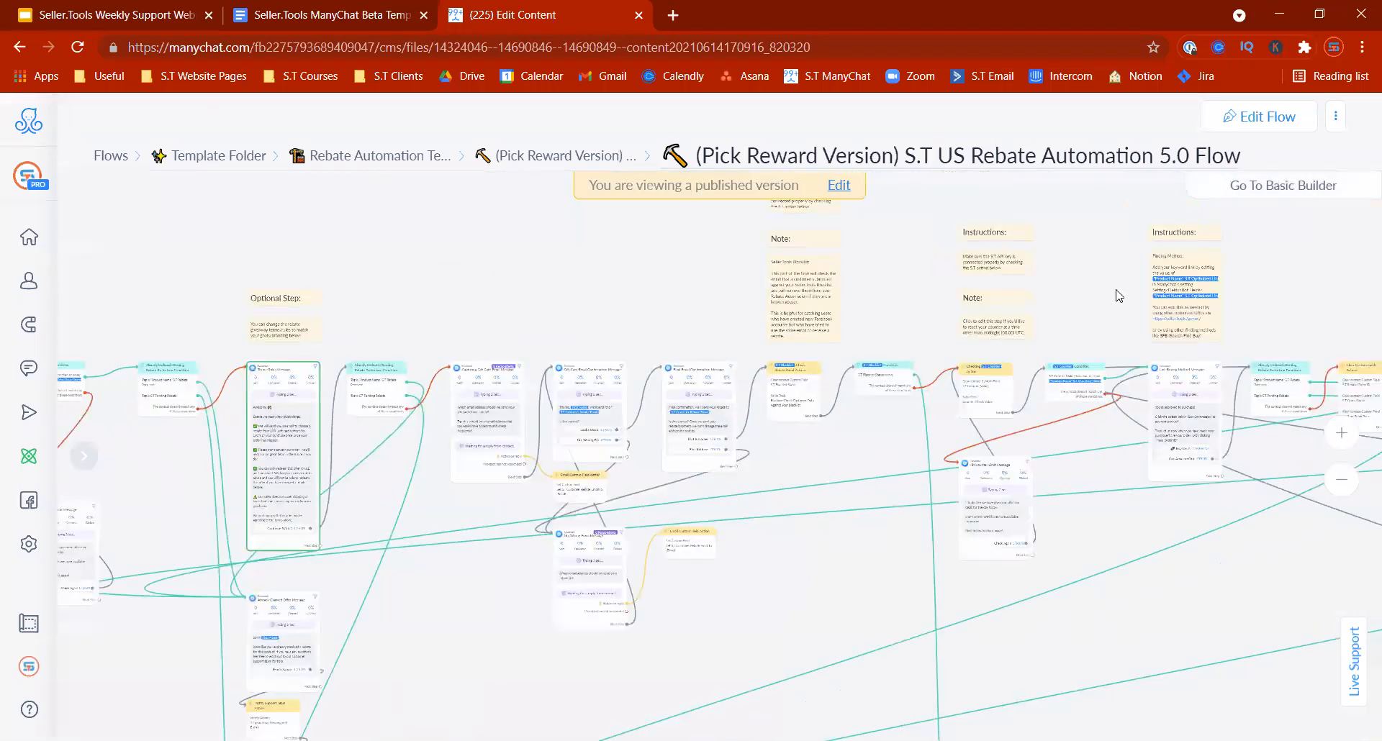
scroll(801, 311, "right", 10)
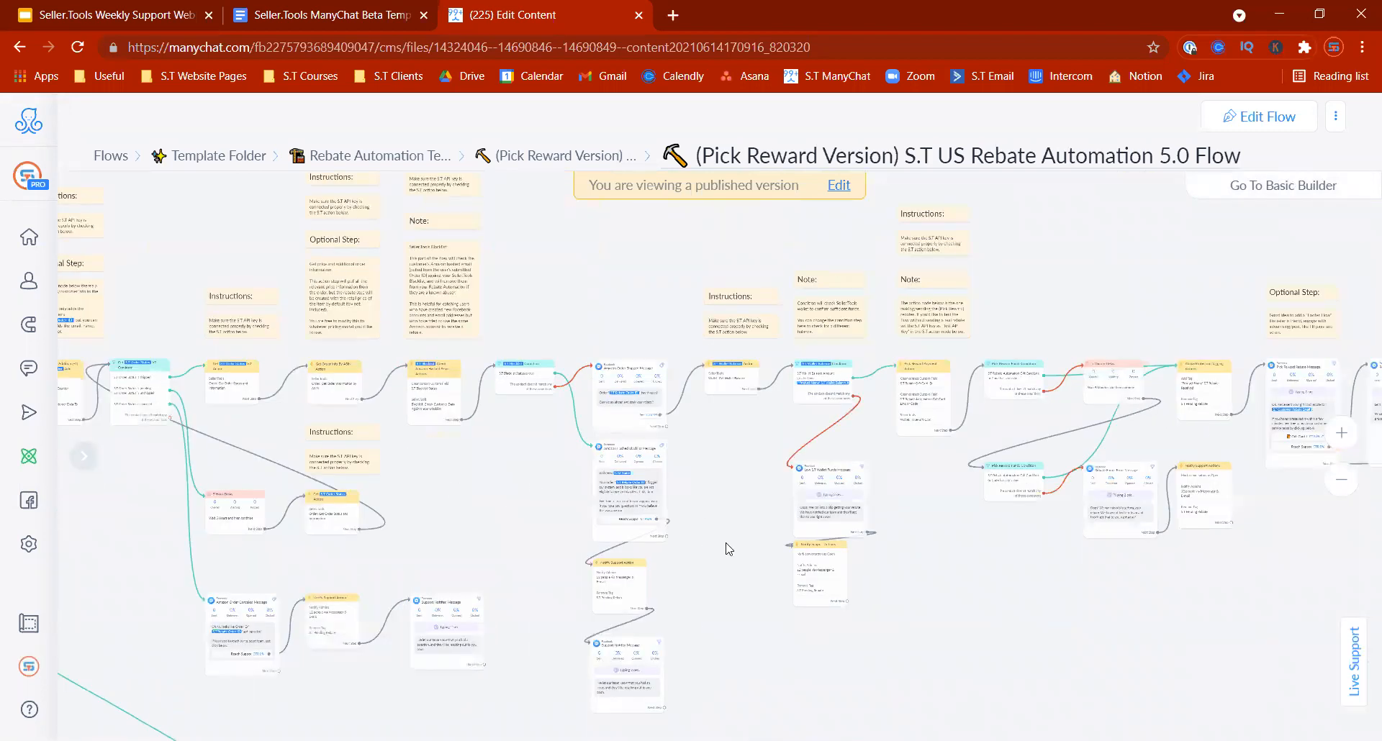
scroll(729, 549, "right", 10)
scroll(531, 646, "right", 10)
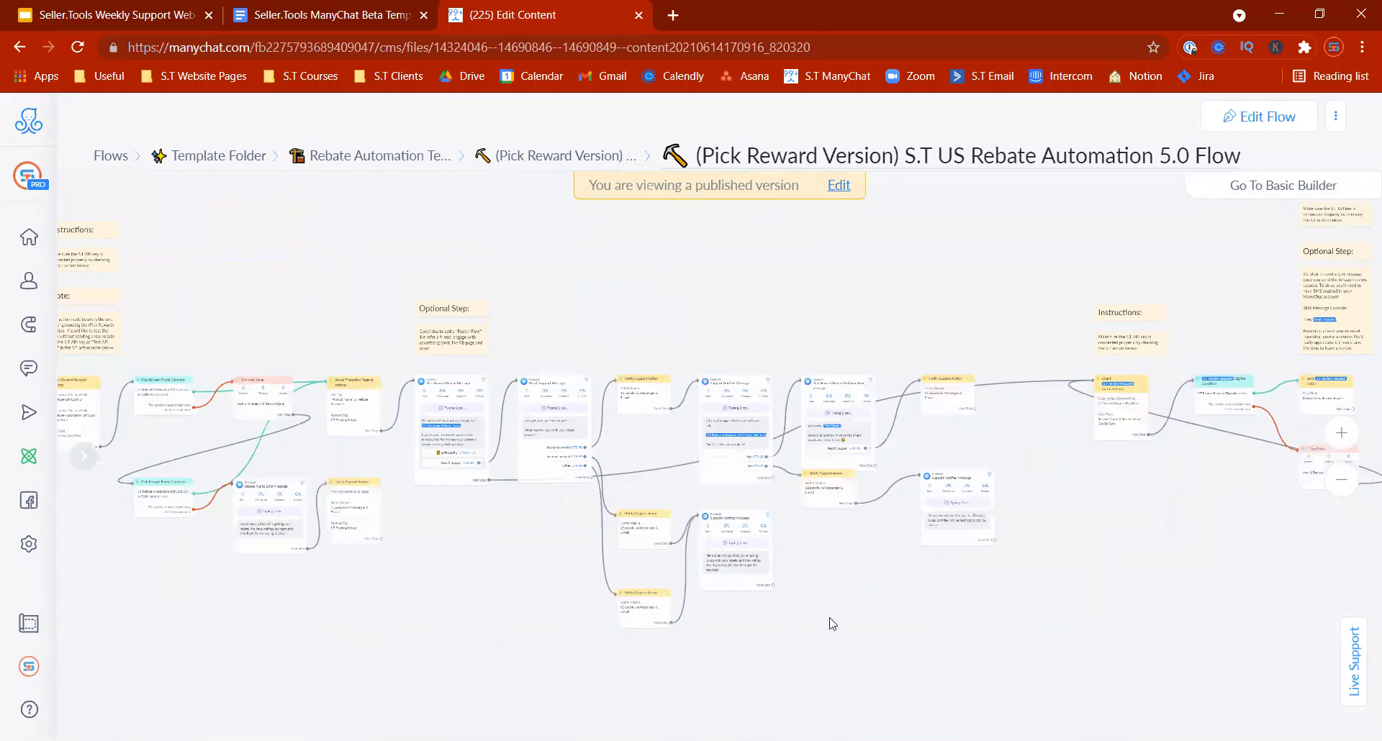
scroll(833, 624, "down", 3)
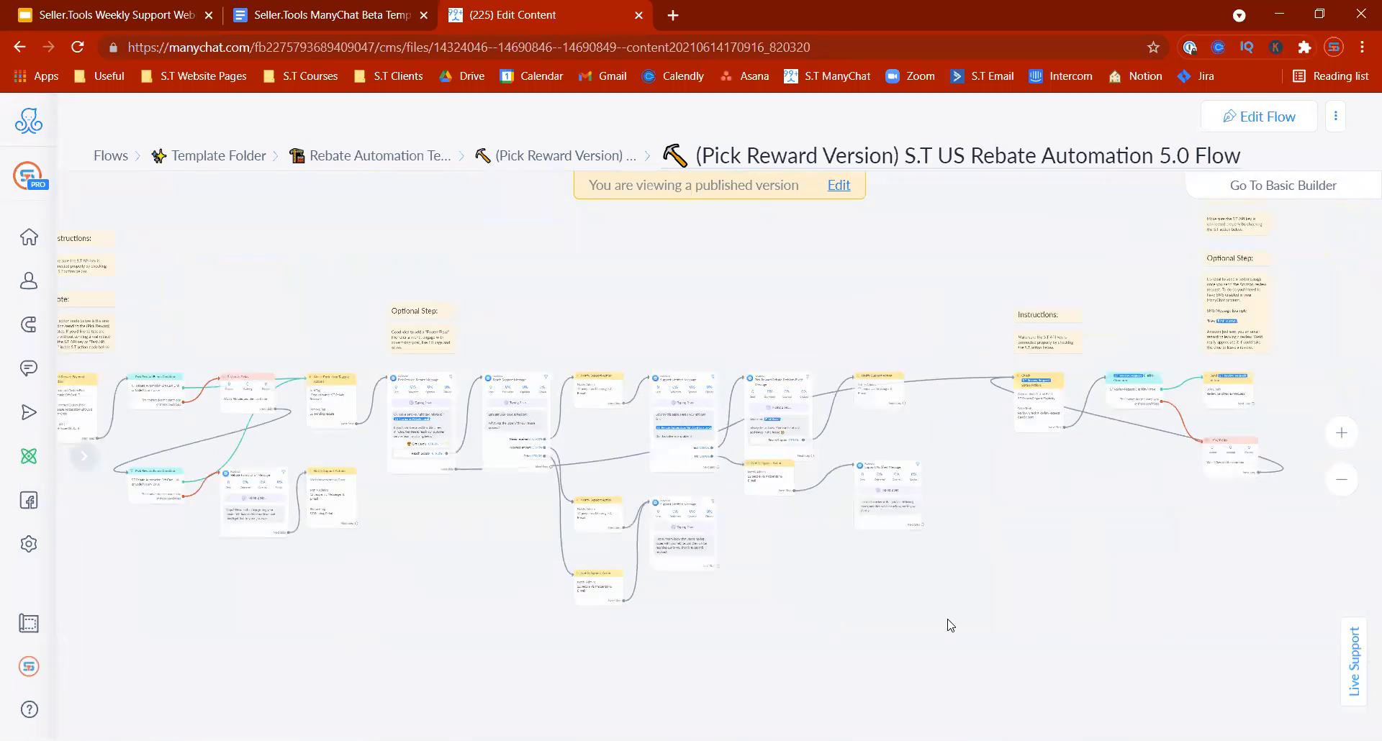
scroll(706, 504, "up", 2)
scroll(881, 643, "up", 2)
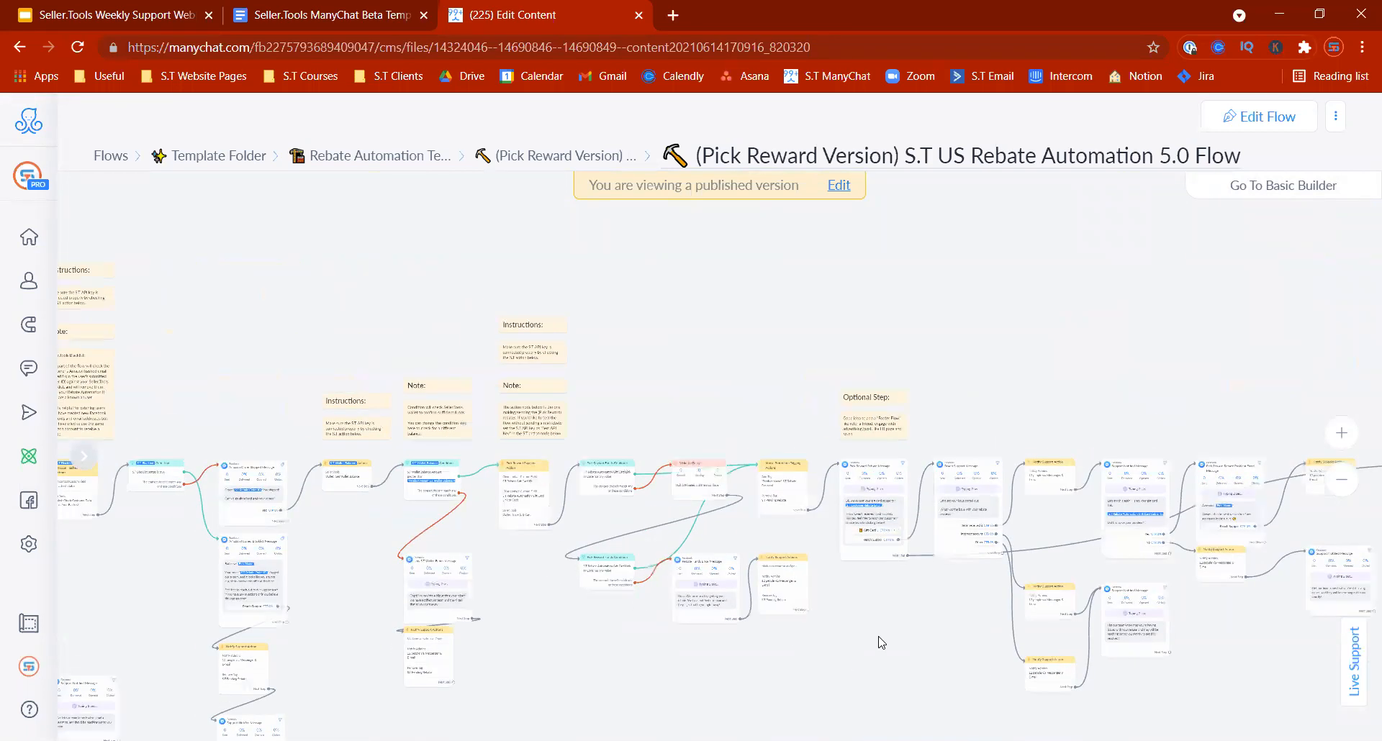
left_click_drag(878, 638, 914, 606)
left_click_drag(590, 586, 703, 584)
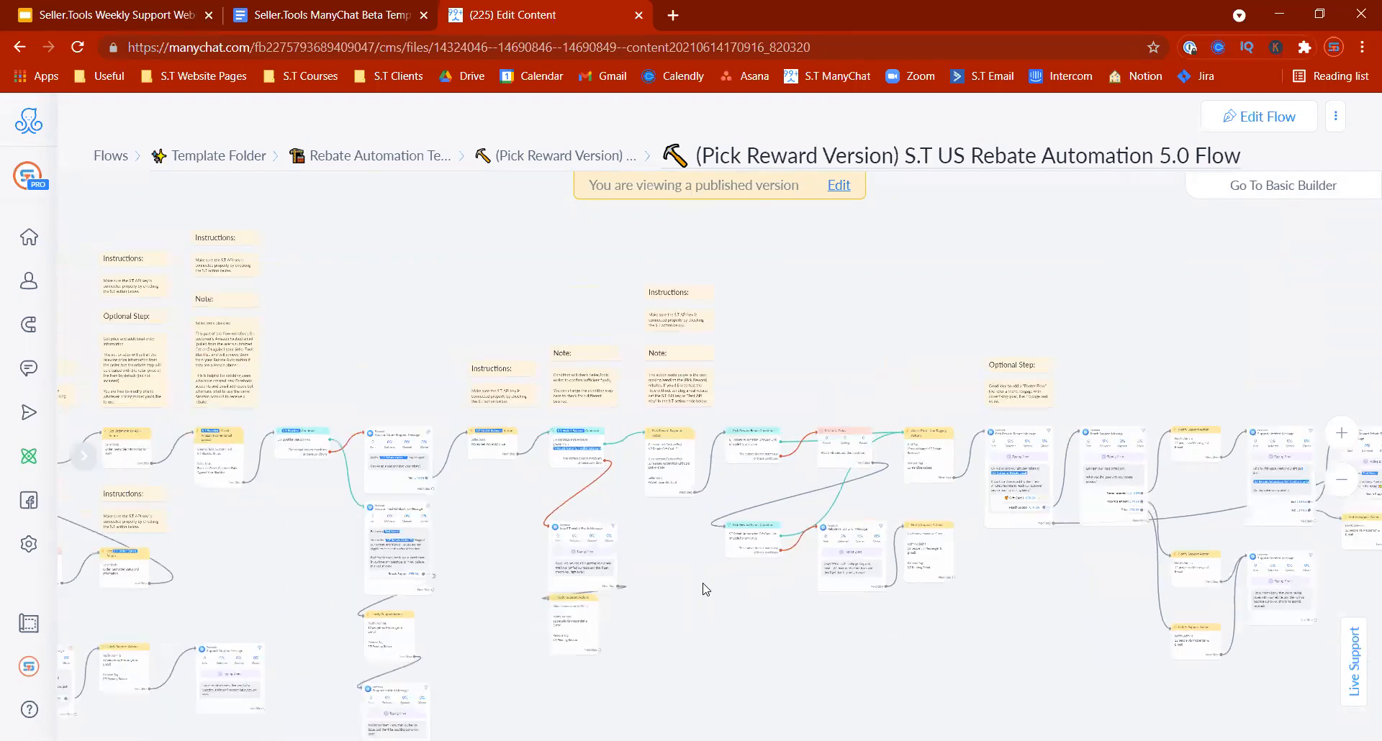
- Inspect the contents of the Pick Reward Payment Action step, then close its details
scroll(679, 477, "up", 5)
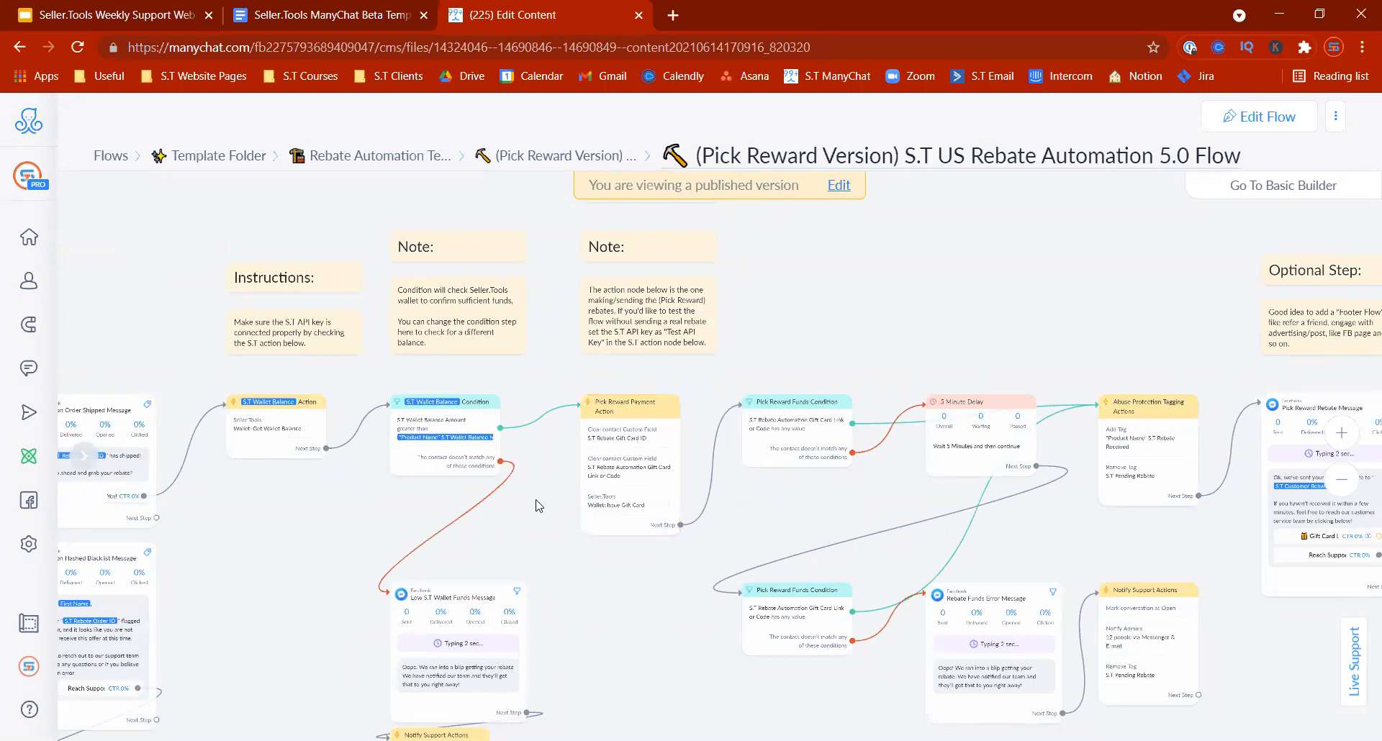
left_click_drag(536, 506, 590, 511)
left_click(678, 485)
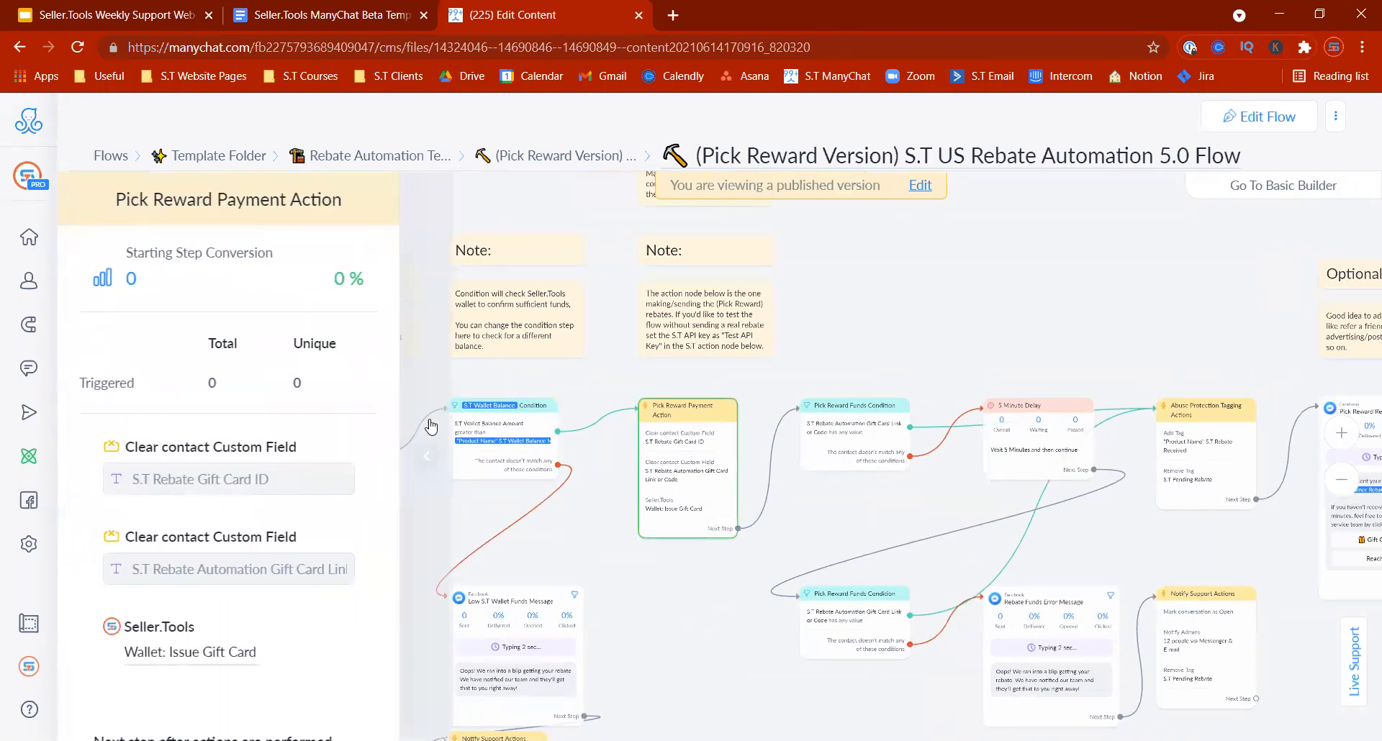
left_click(427, 452)
- Review the blacklist and order information steps before the reward payment, and open the flow for editing
left_click_drag(407, 530, 688, 473)
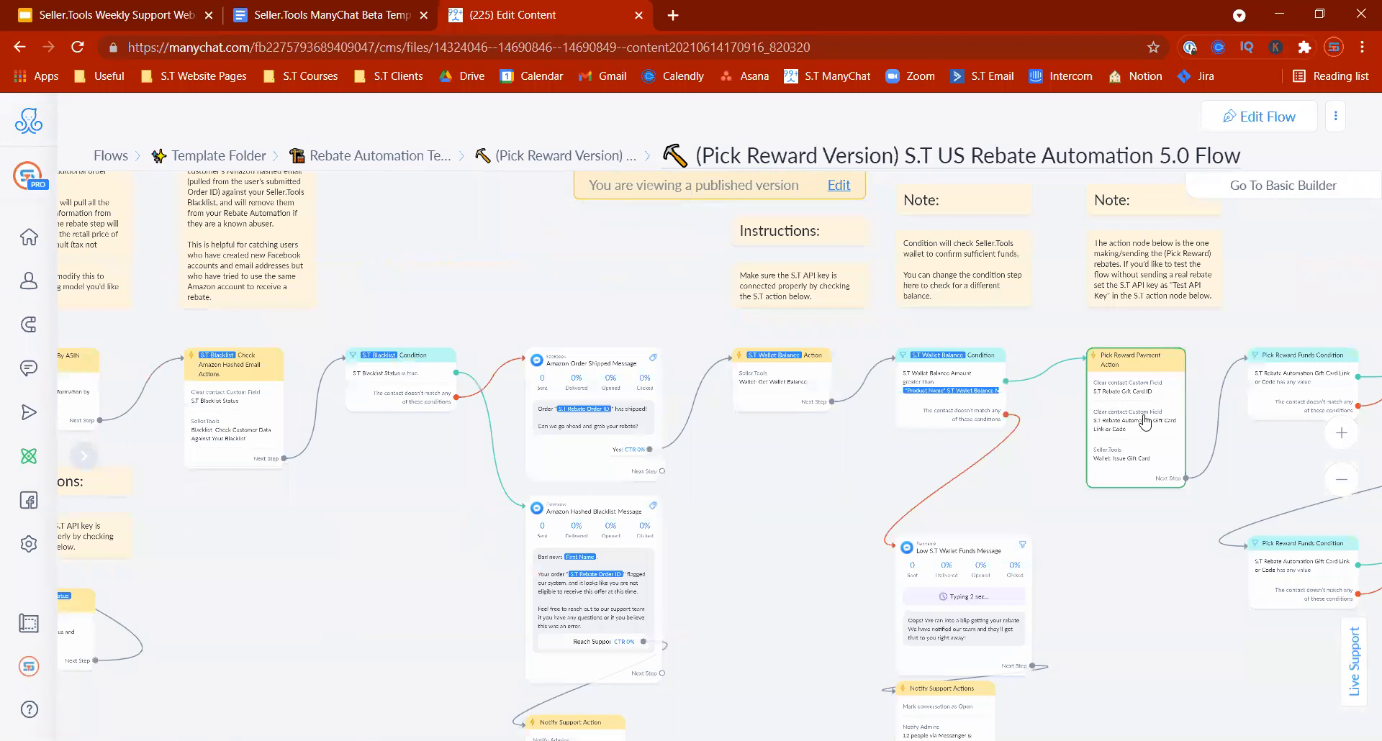
left_click_drag(707, 443, 853, 479)
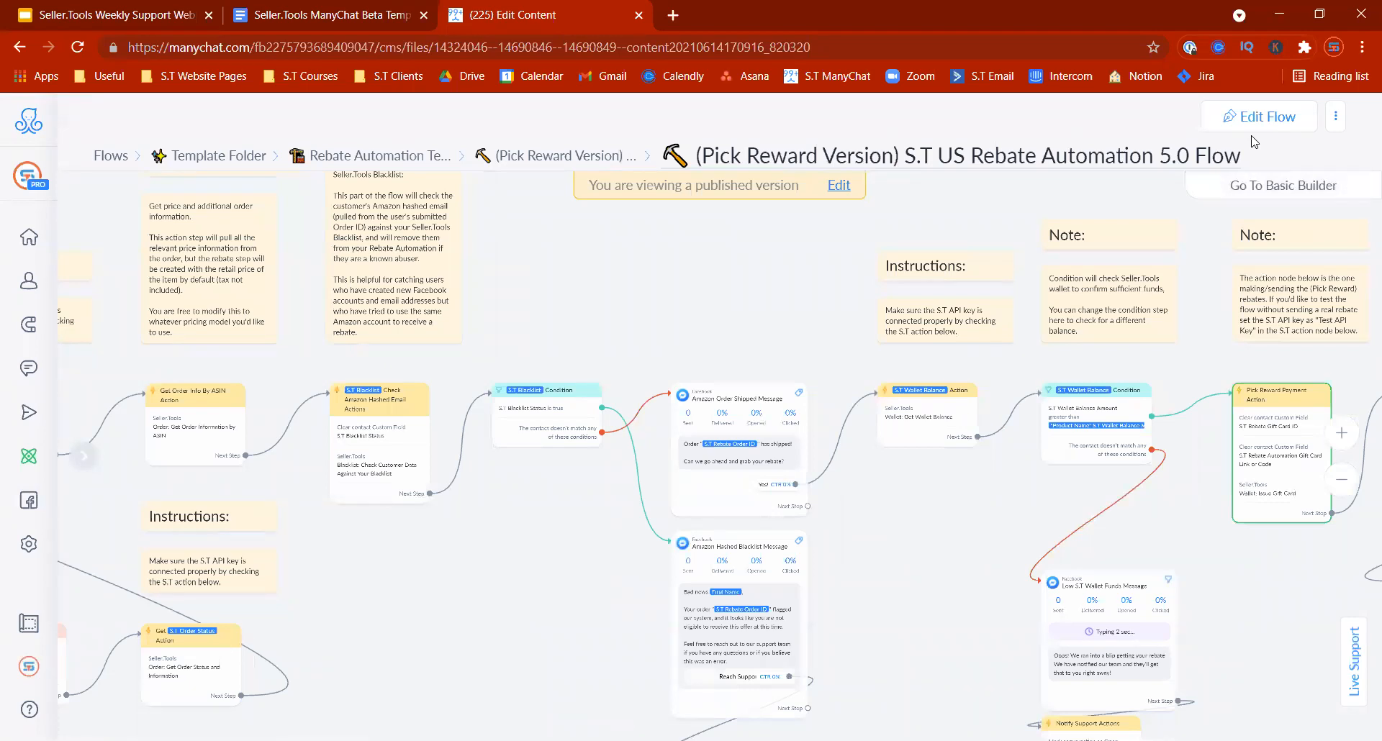
left_click_drag(486, 554, 904, 555)
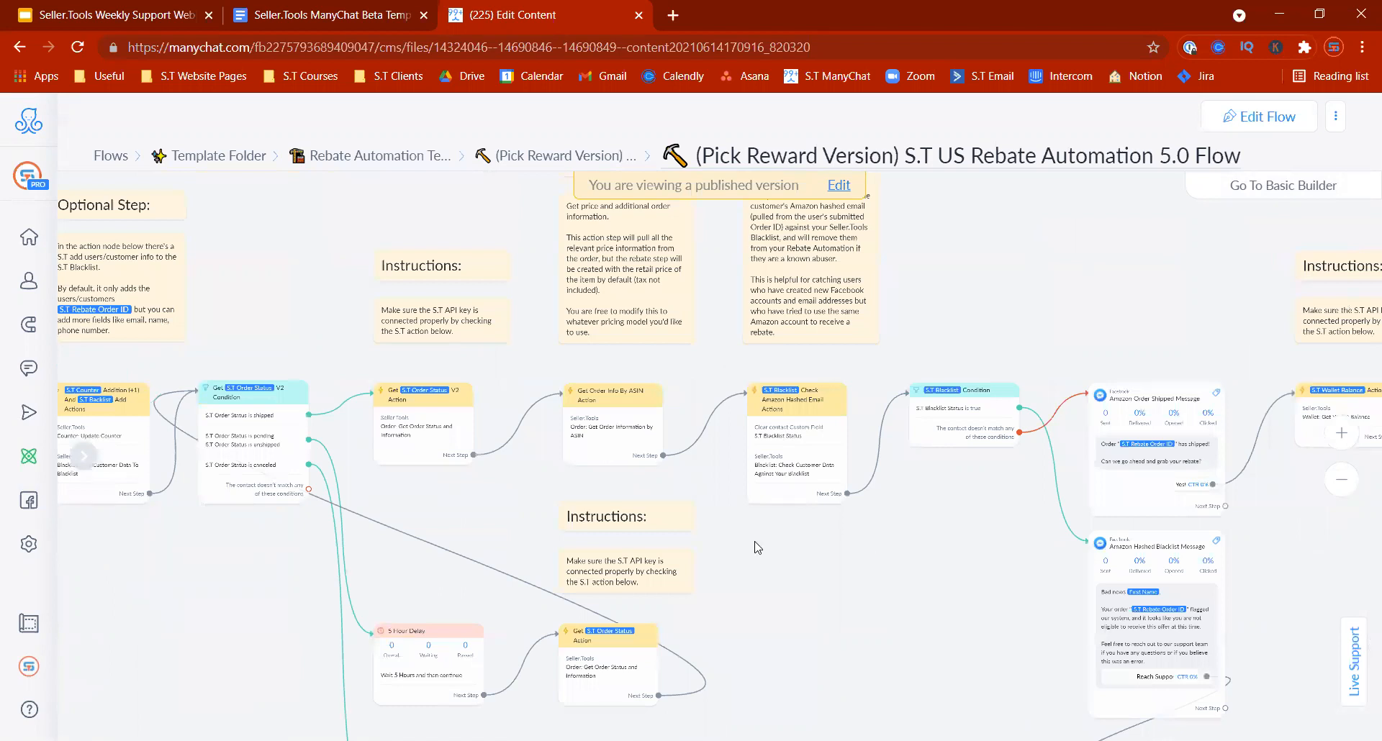
left_click(1232, 117)
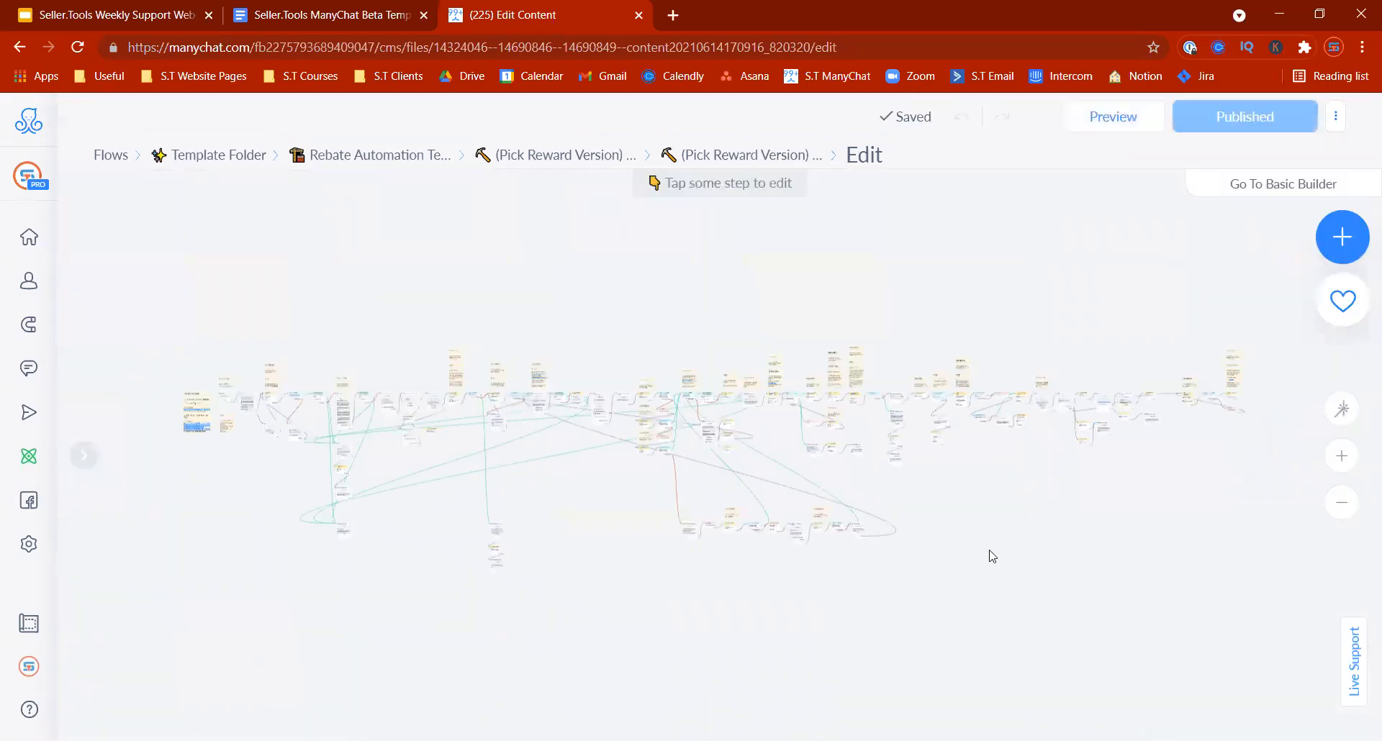
- Open the Get Order Info By ASIN Action step in the editable flow
left_click(1342, 458)
left_click(1342, 460)
left_click(1342, 462)
left_click_drag(1091, 358, 828, 541)
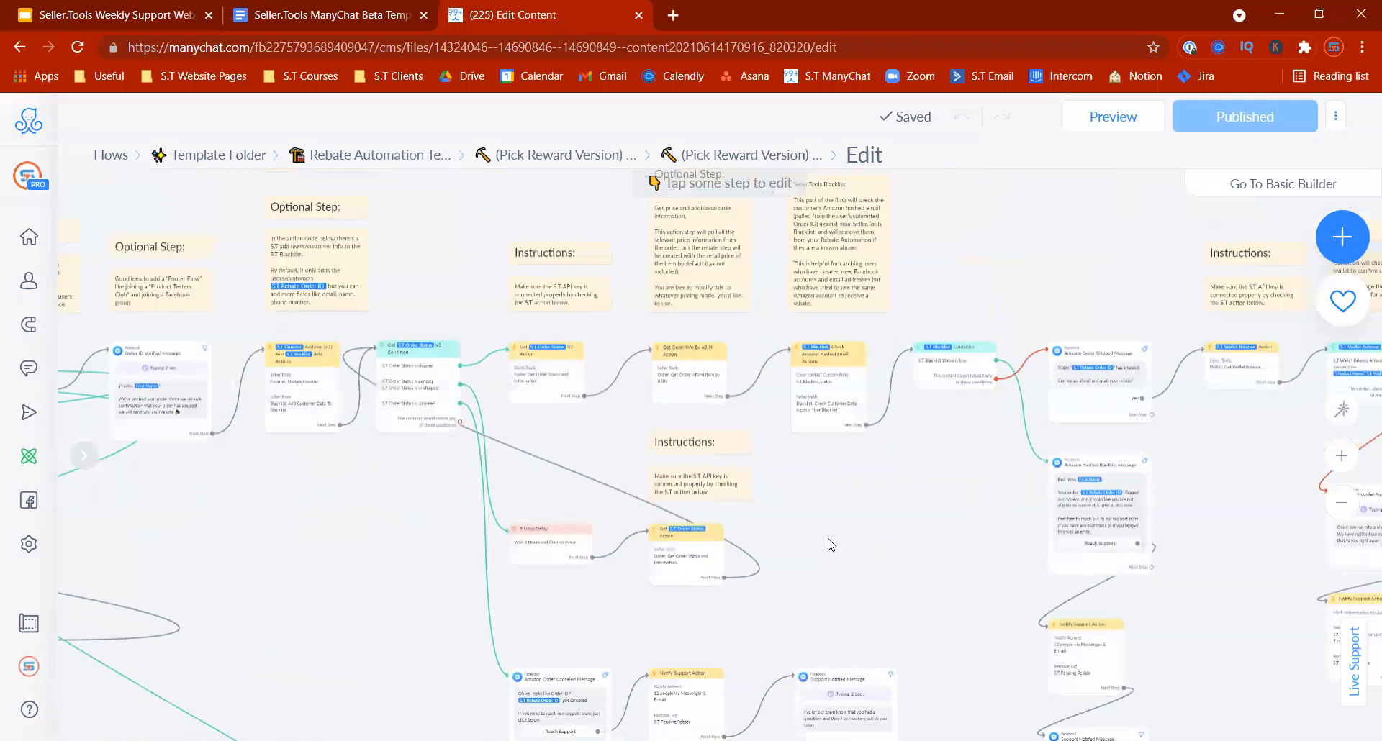
left_click(680, 395)
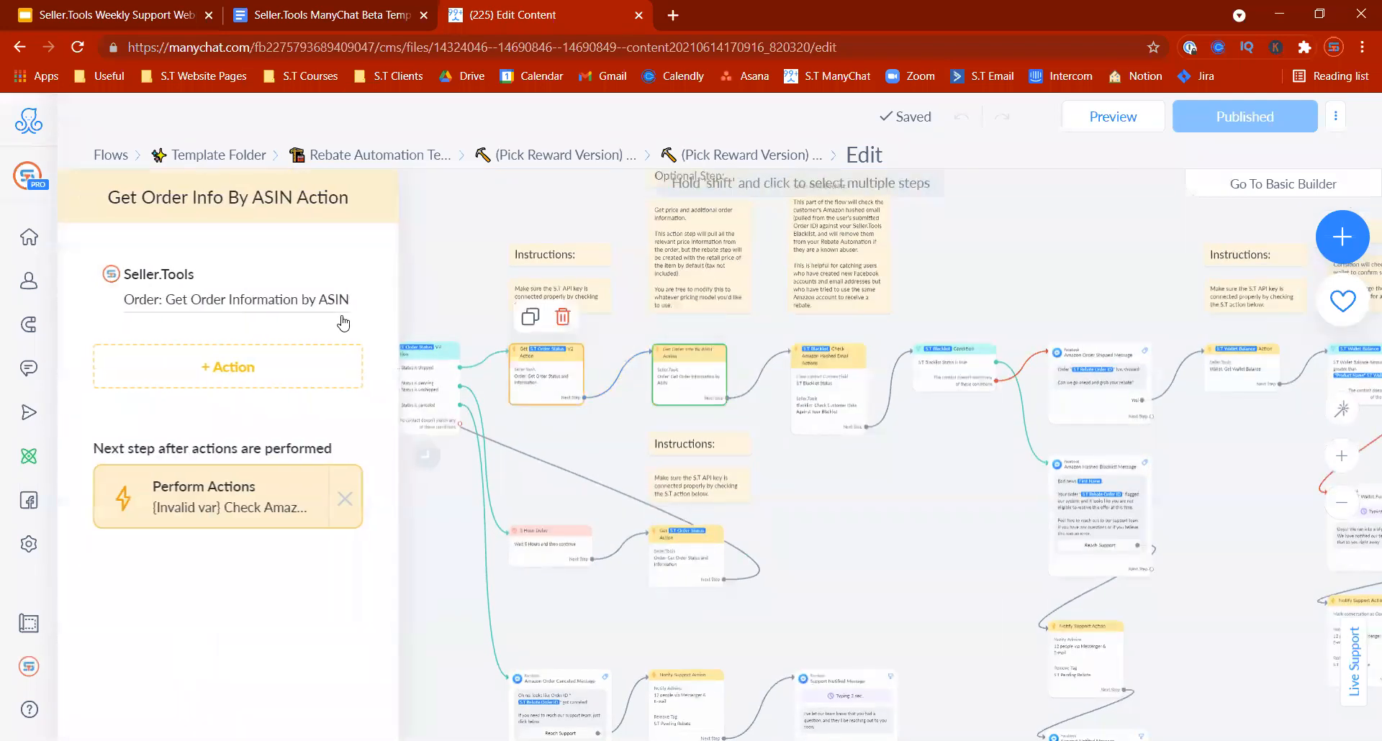
- Inspect the response mapping of the Get Order Information by ASIN action, including the Item Price Amount field, then close it without saving
left_click(317, 315)
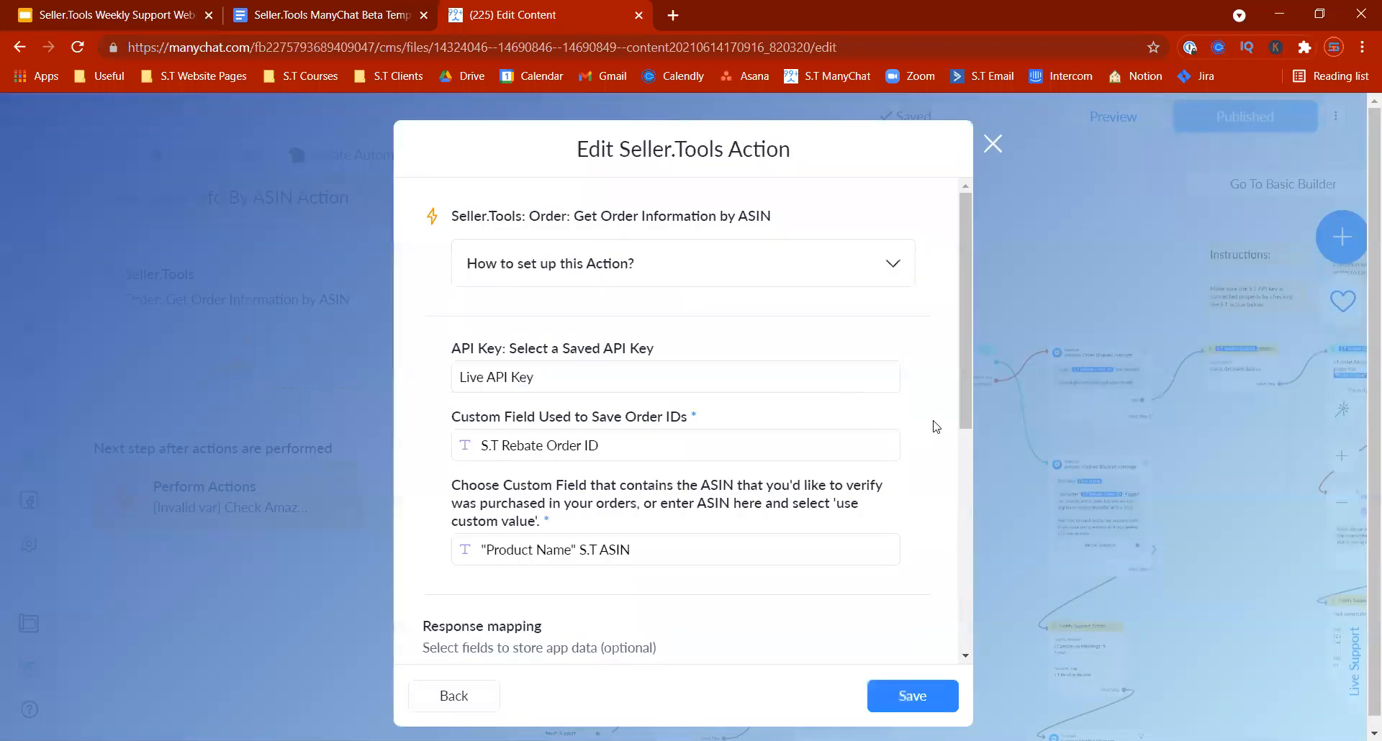
left_click_drag(970, 325, 950, 514)
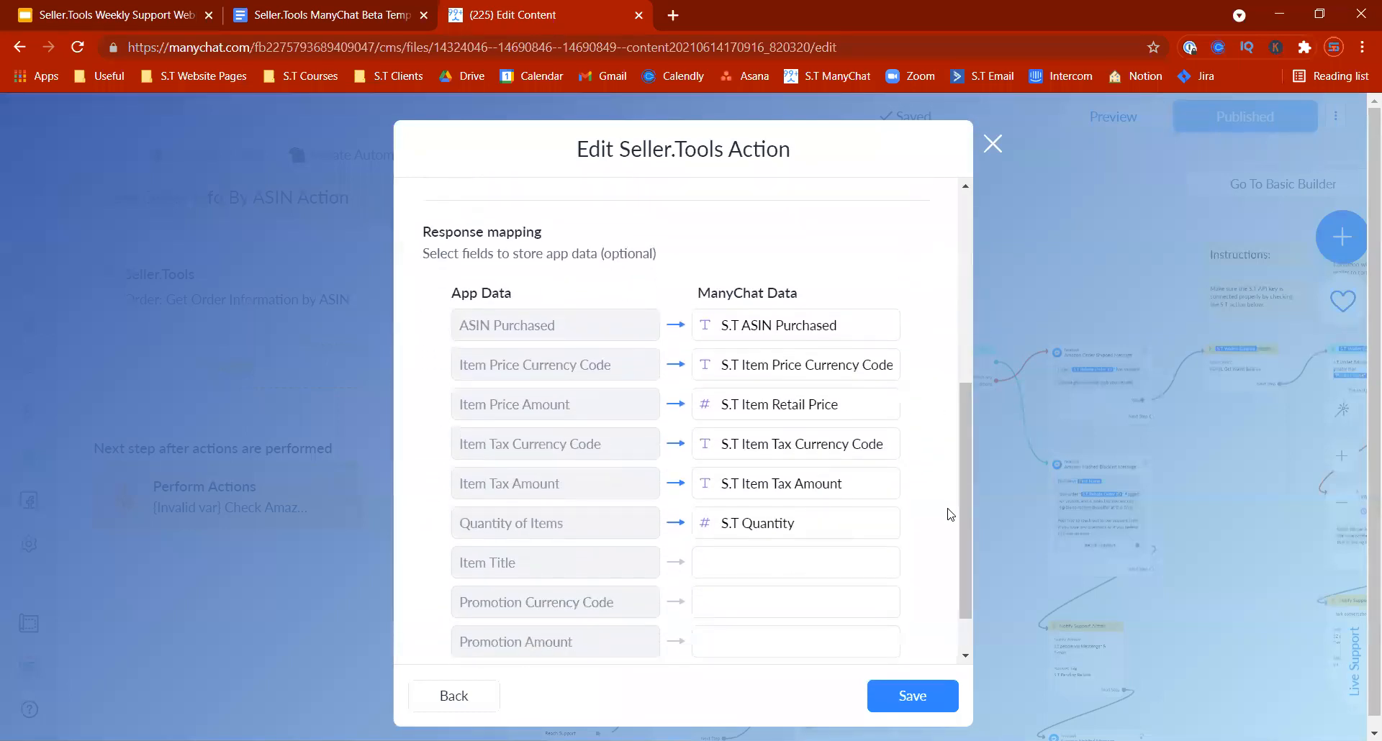
left_click_drag(828, 409, 680, 395)
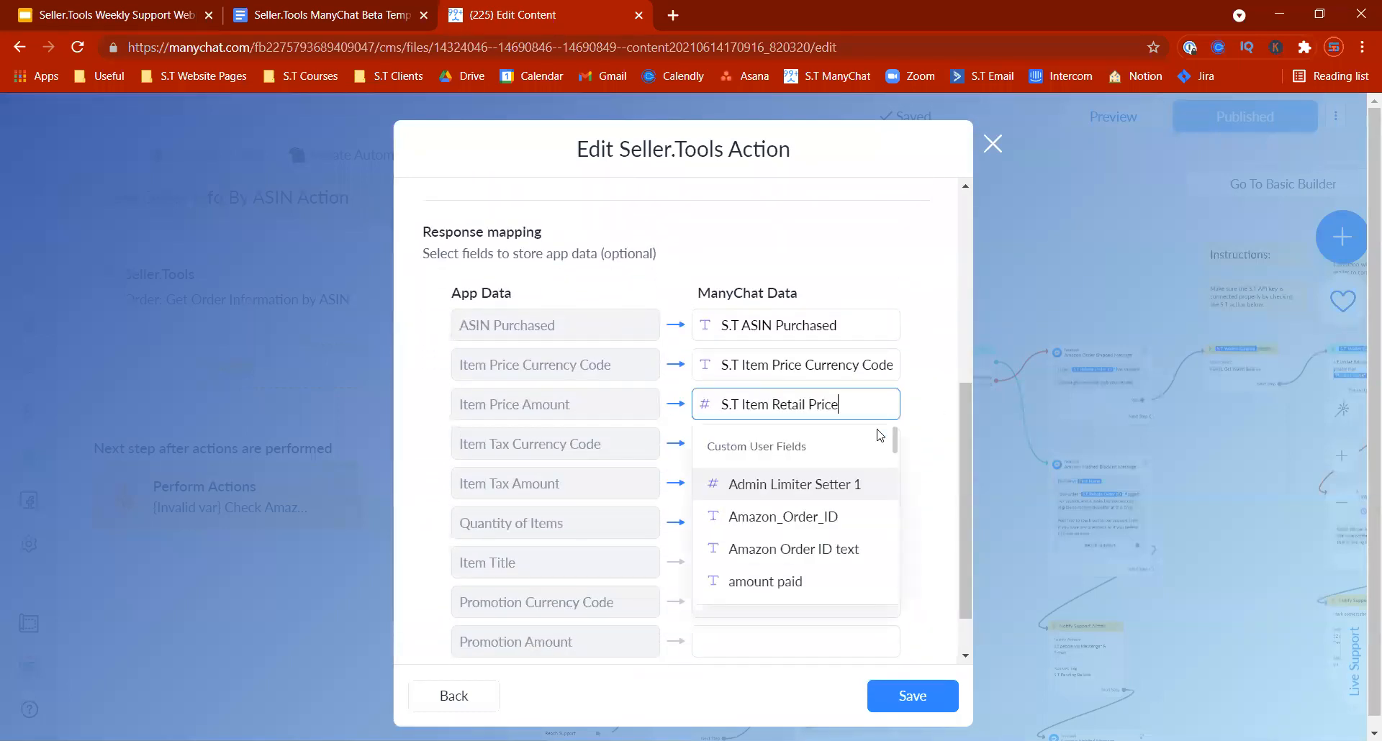
left_click(992, 144)
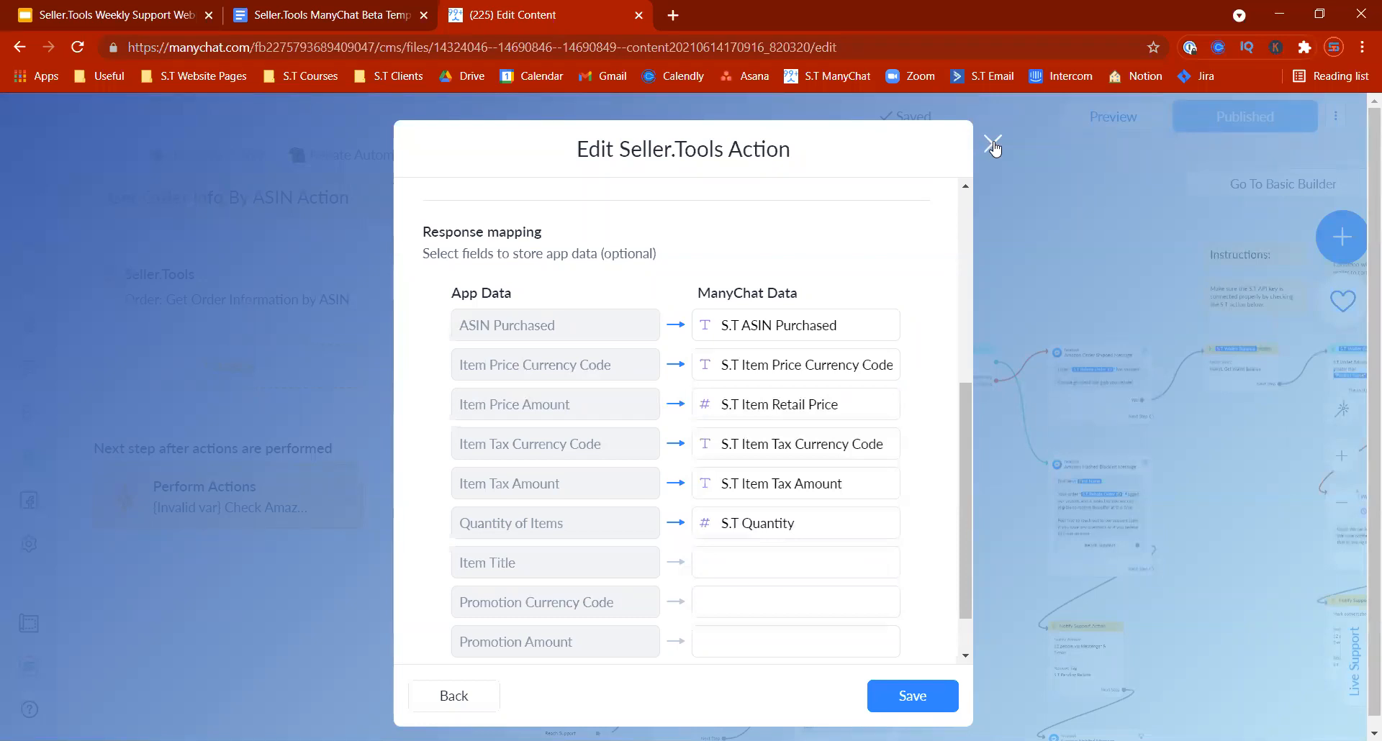
left_click(992, 144)
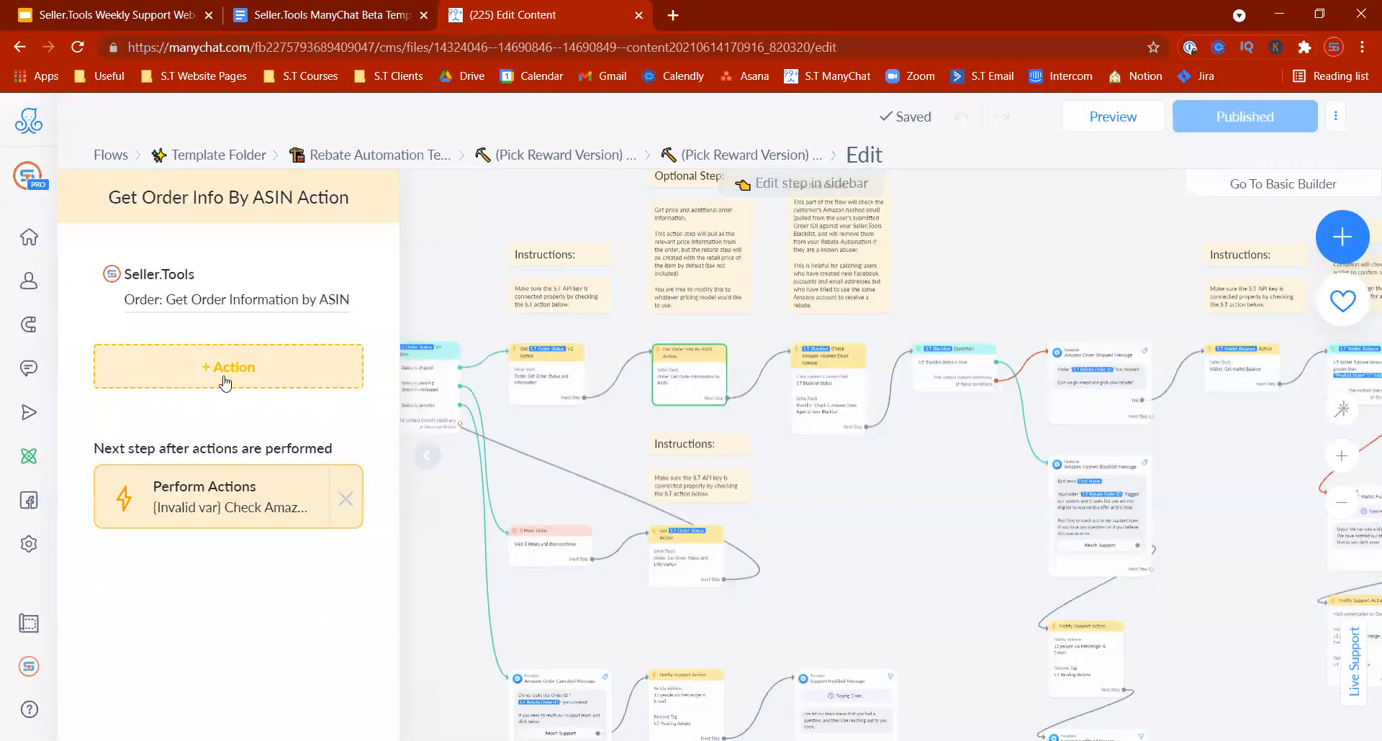
- Add a Set Custom Field action to the Get Order Info By ASIN Action step
left_click(196, 367)
key("Down")
key("Down")
key("Down")
key("Down")
key("Down")
key("Down")
key("Down")
key("Down")
key("Down")
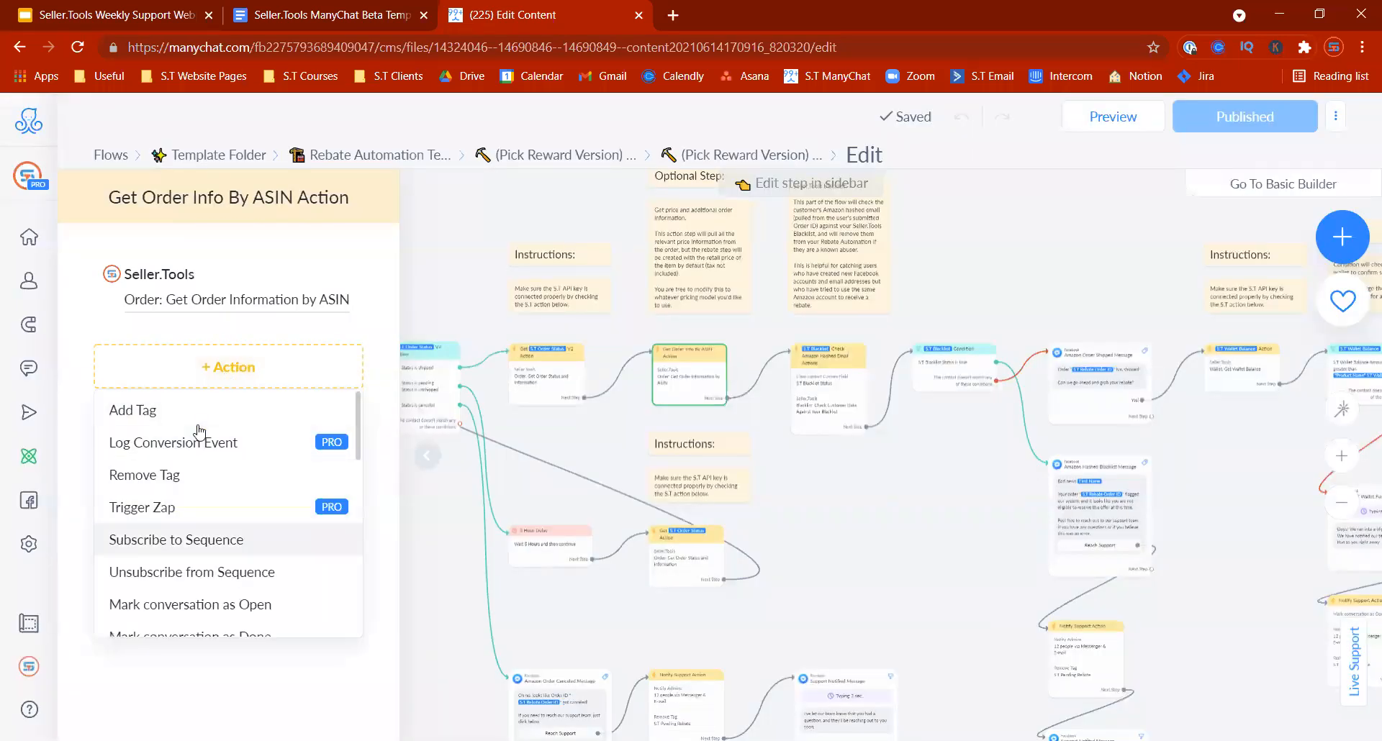
key("Down")
key("Return")
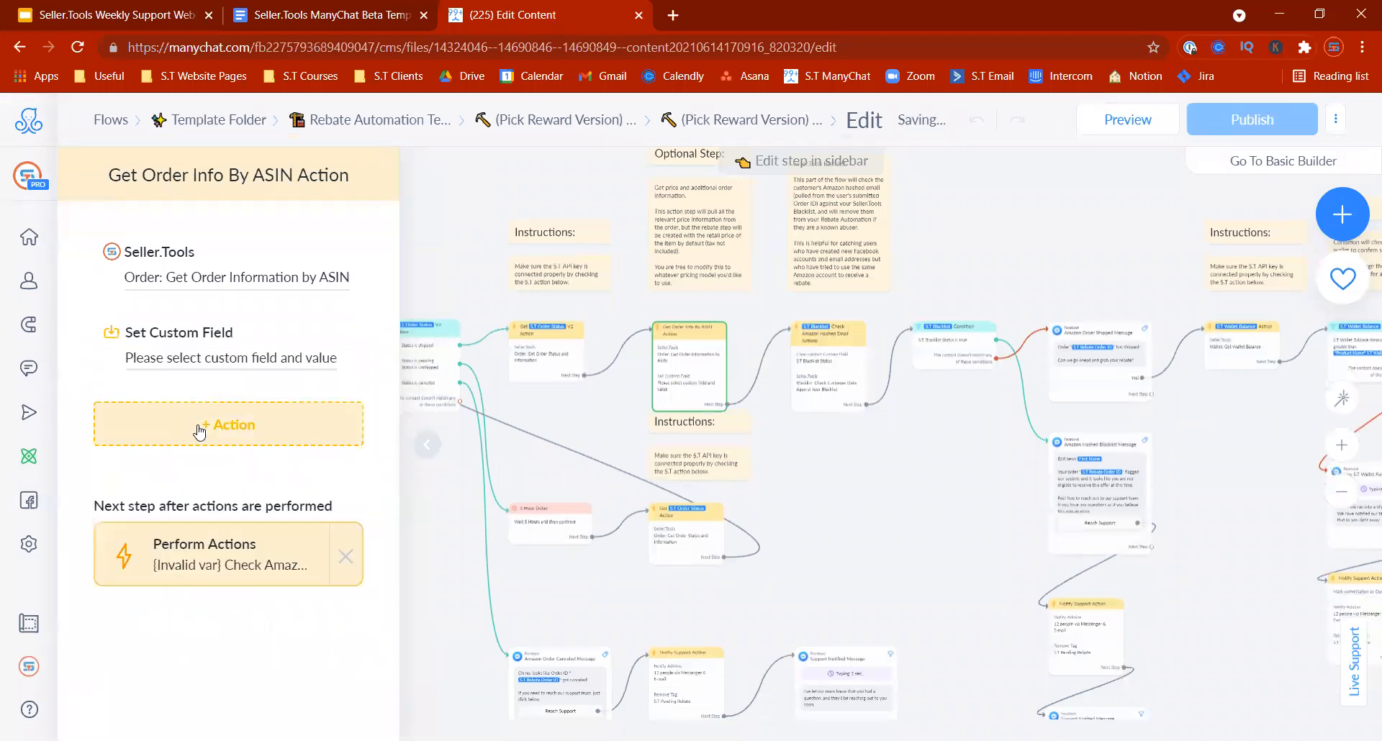
- Choose S.T Item Retail Price from the Rebate Automation folder as the field for the Set Custom Field action
left_click(237, 362)
left_click(415, 386)
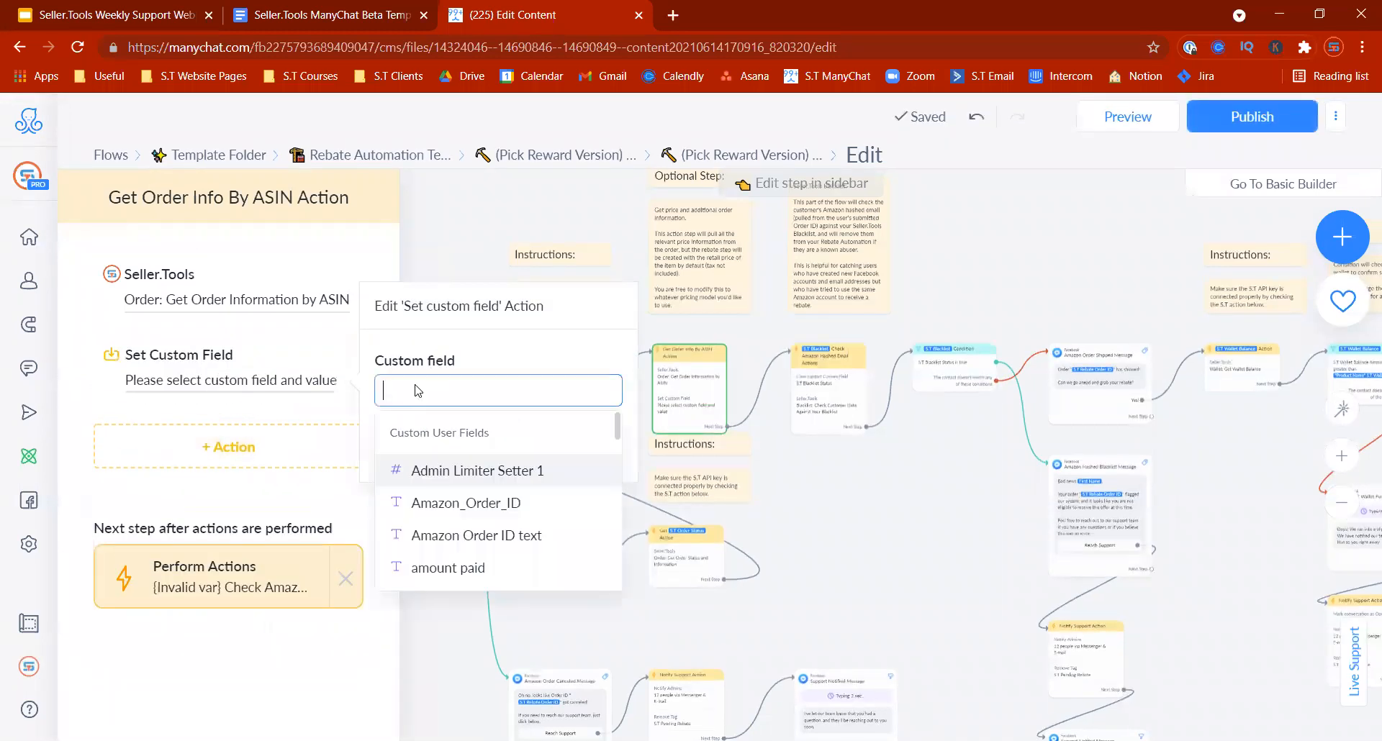
type("retail")
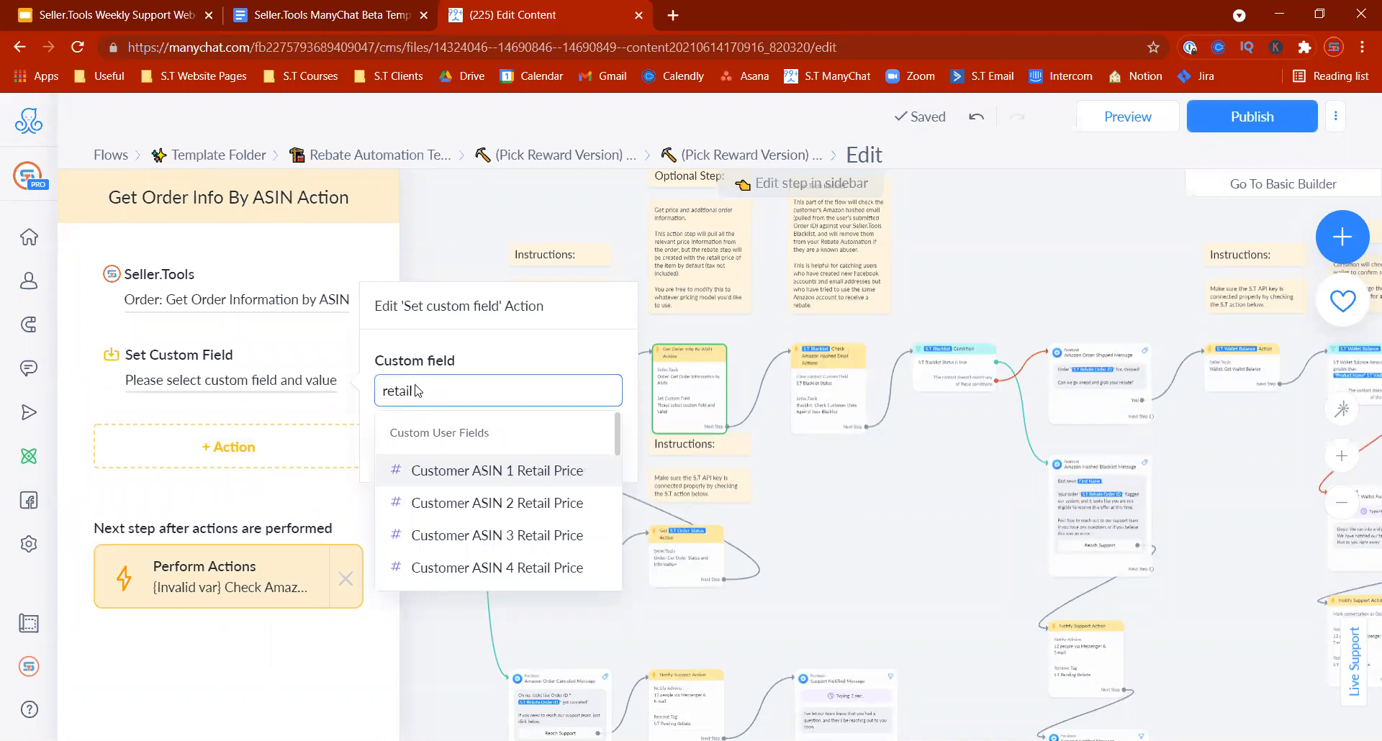
type(" price")
key("Down")
key("Down")
key("Down")
key("Down")
key("Down")
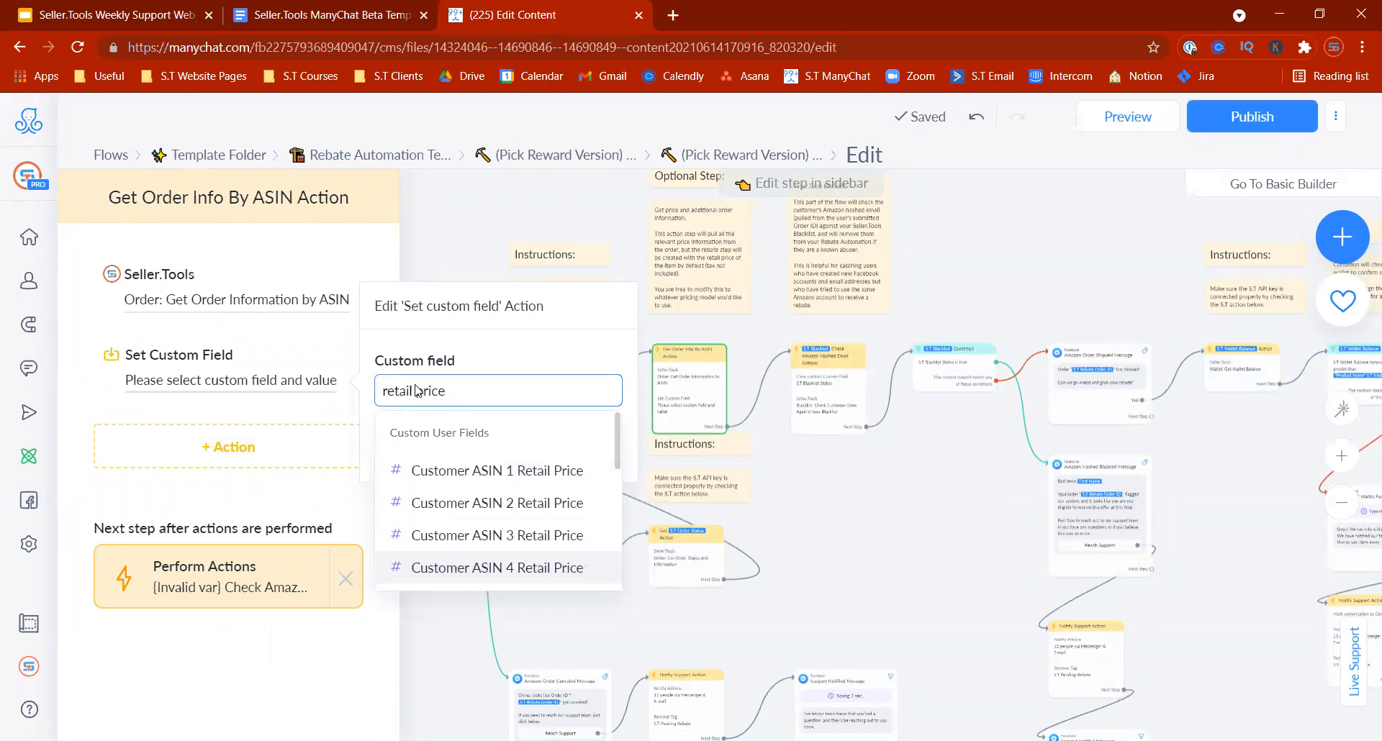
key("Down")
key("Down")
key("Down")
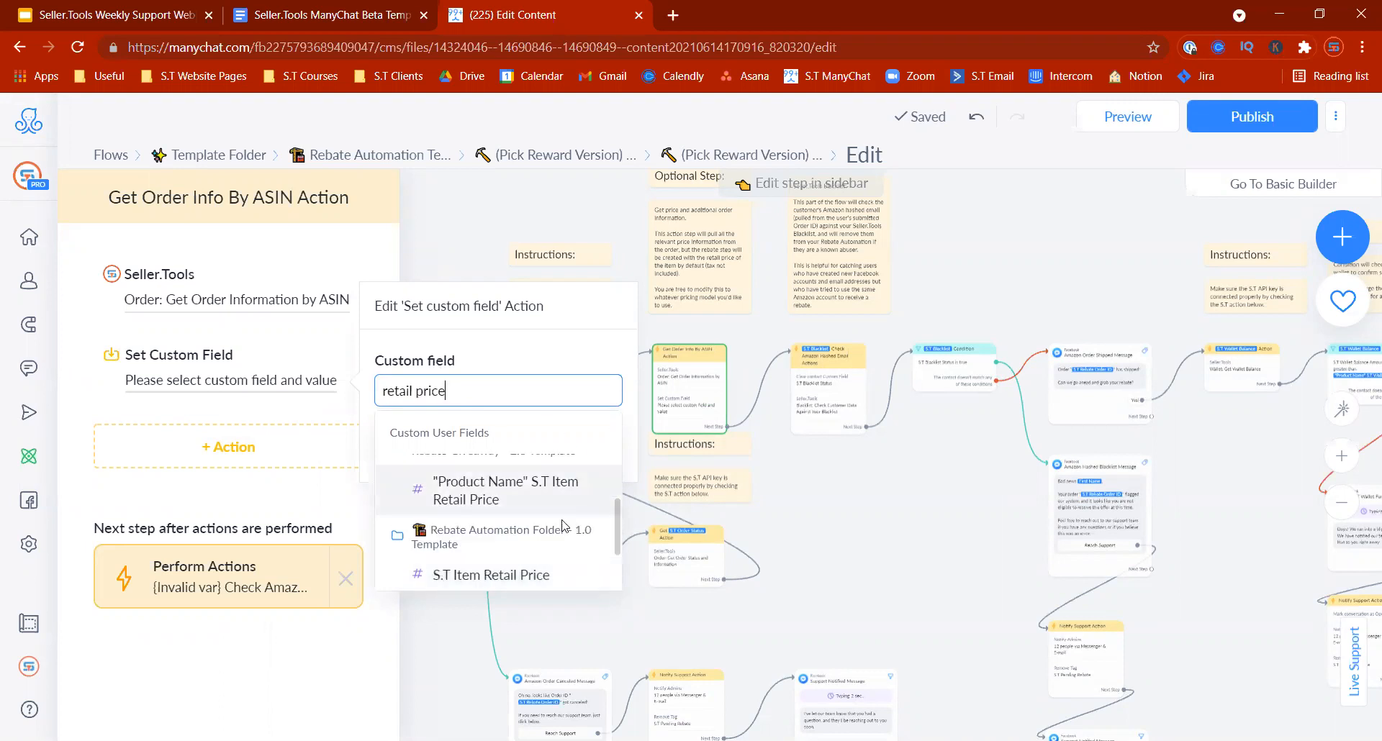
left_click(451, 576)
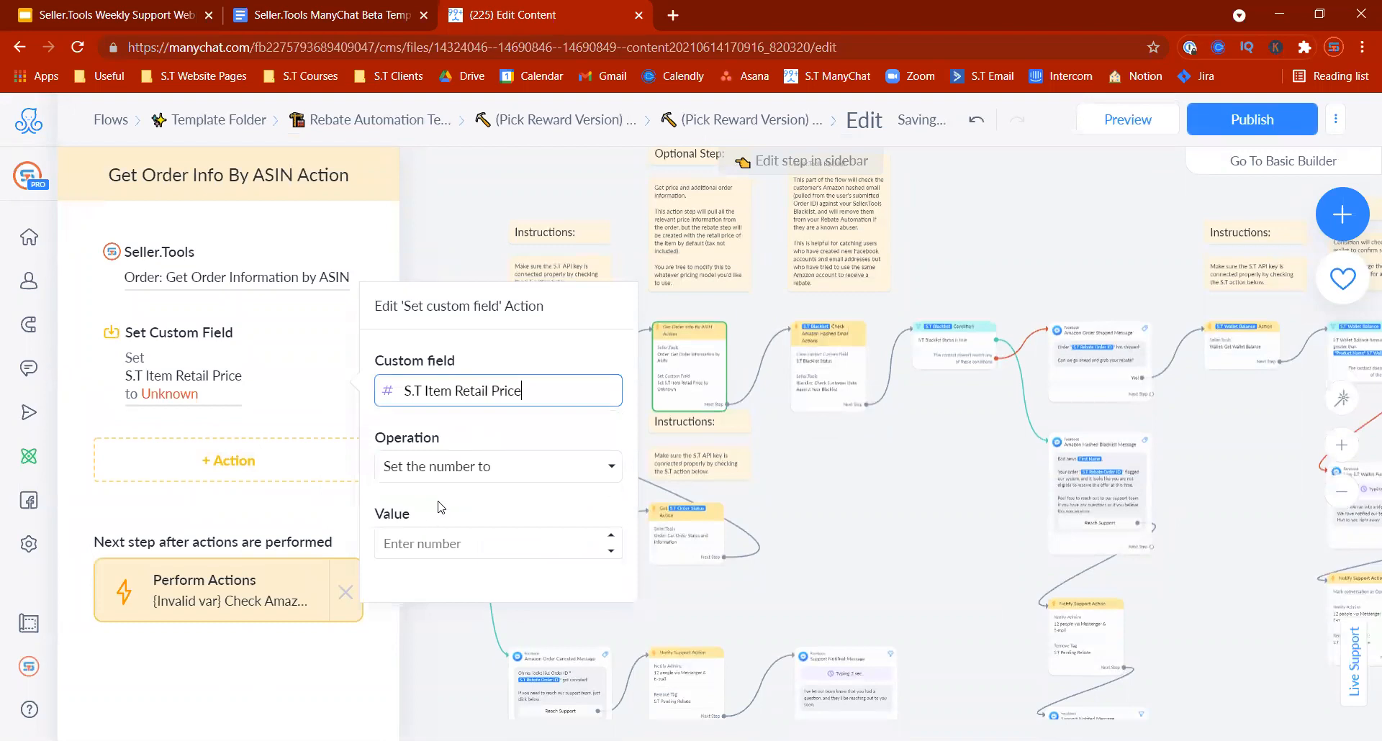
- Set the operation of the S.T Item Retail Price custom field action to Use Custom Formula
left_click(488, 330)
left_click(502, 289)
left_click(446, 423)
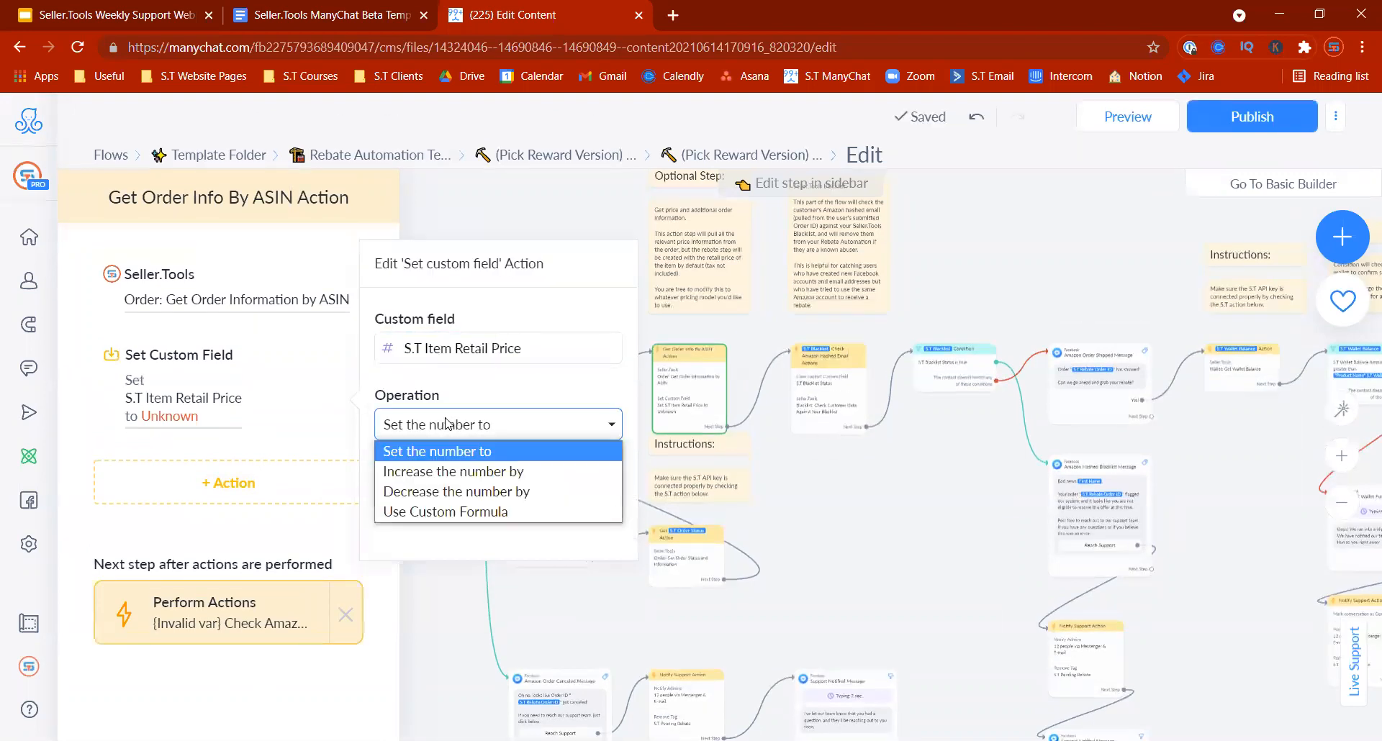
left_click(437, 511)
left_click(415, 464)
type("S")
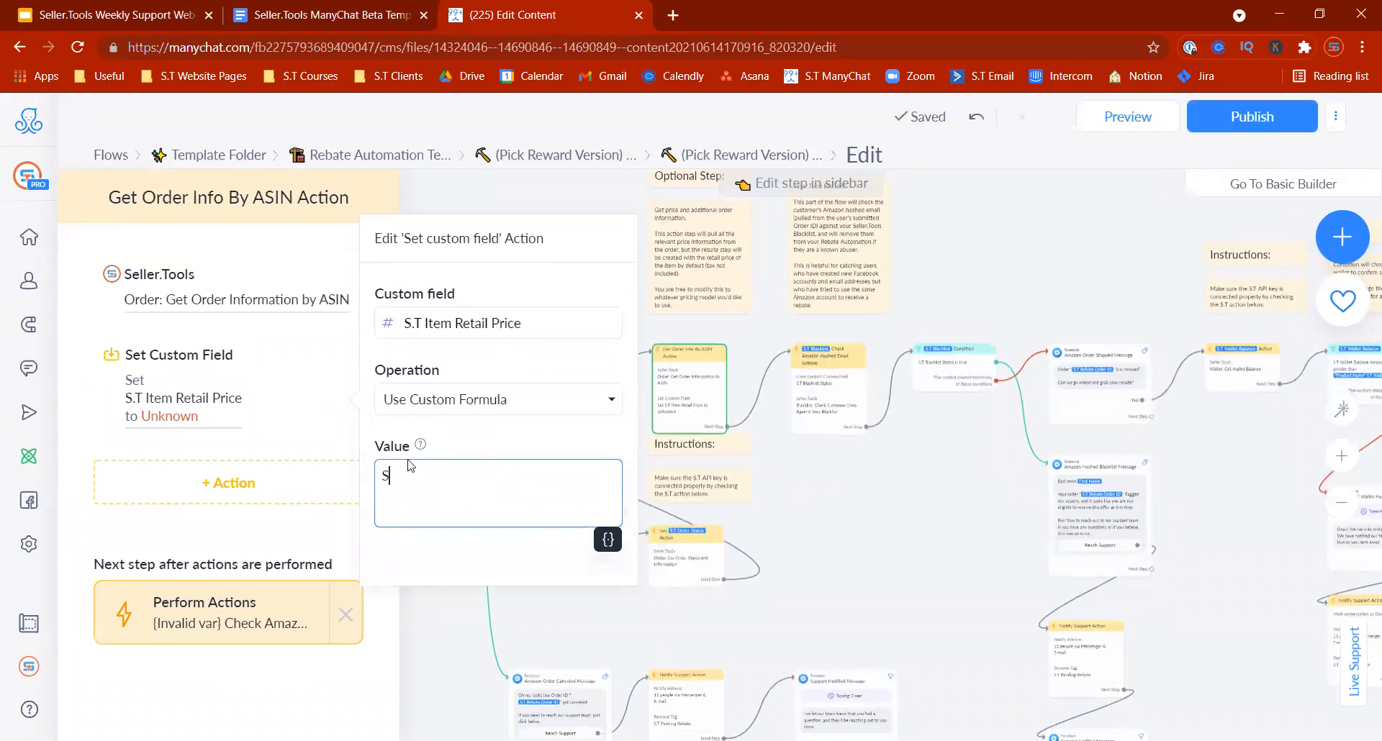
type(".Tcus")
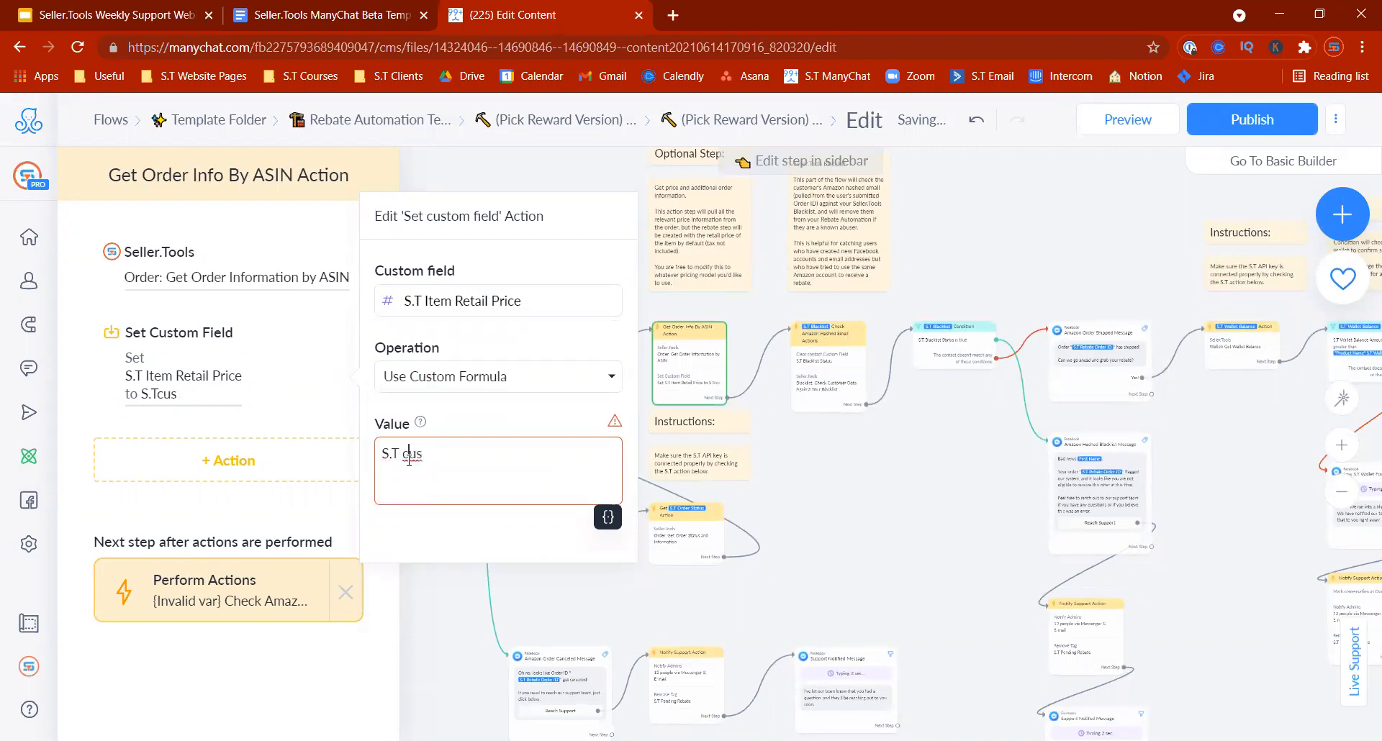
key("Delete")
key("Delete")
key("Delete")
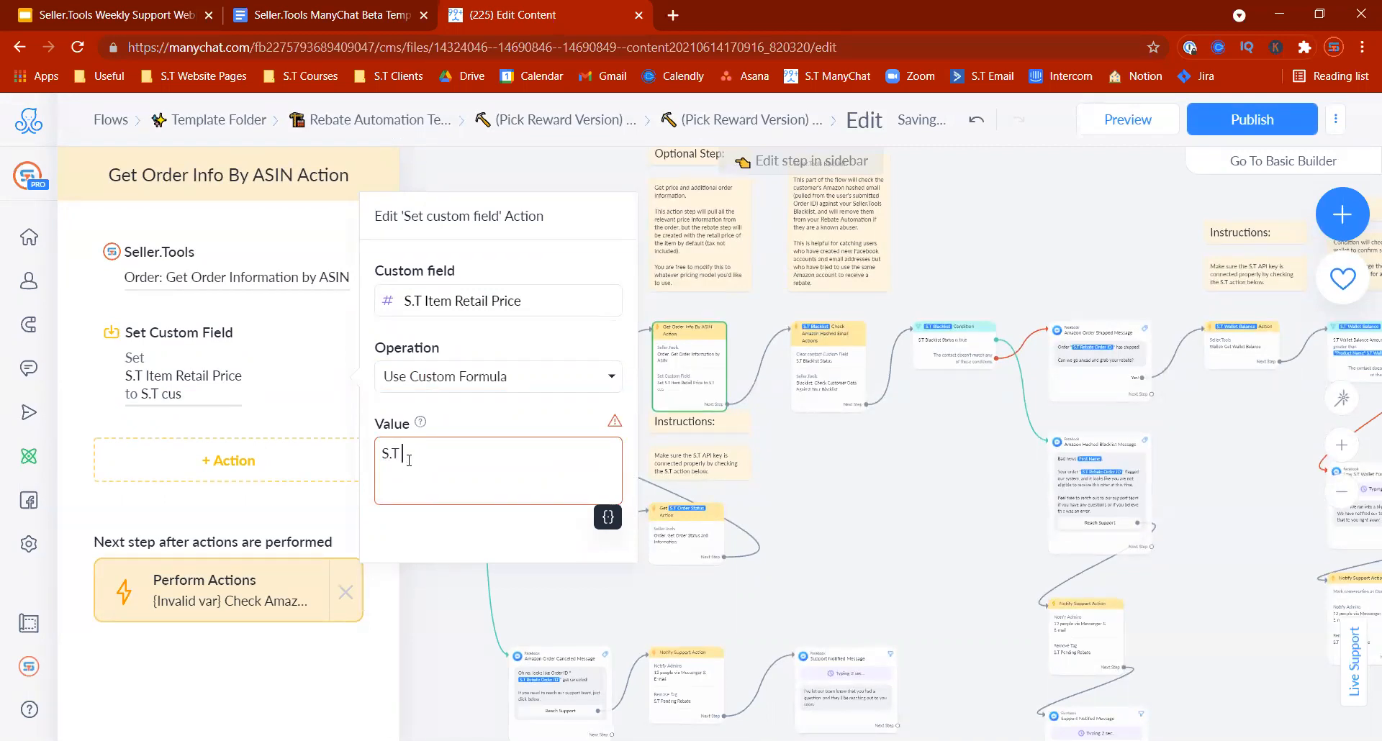
key("BackSpace")
key("BackSpace")
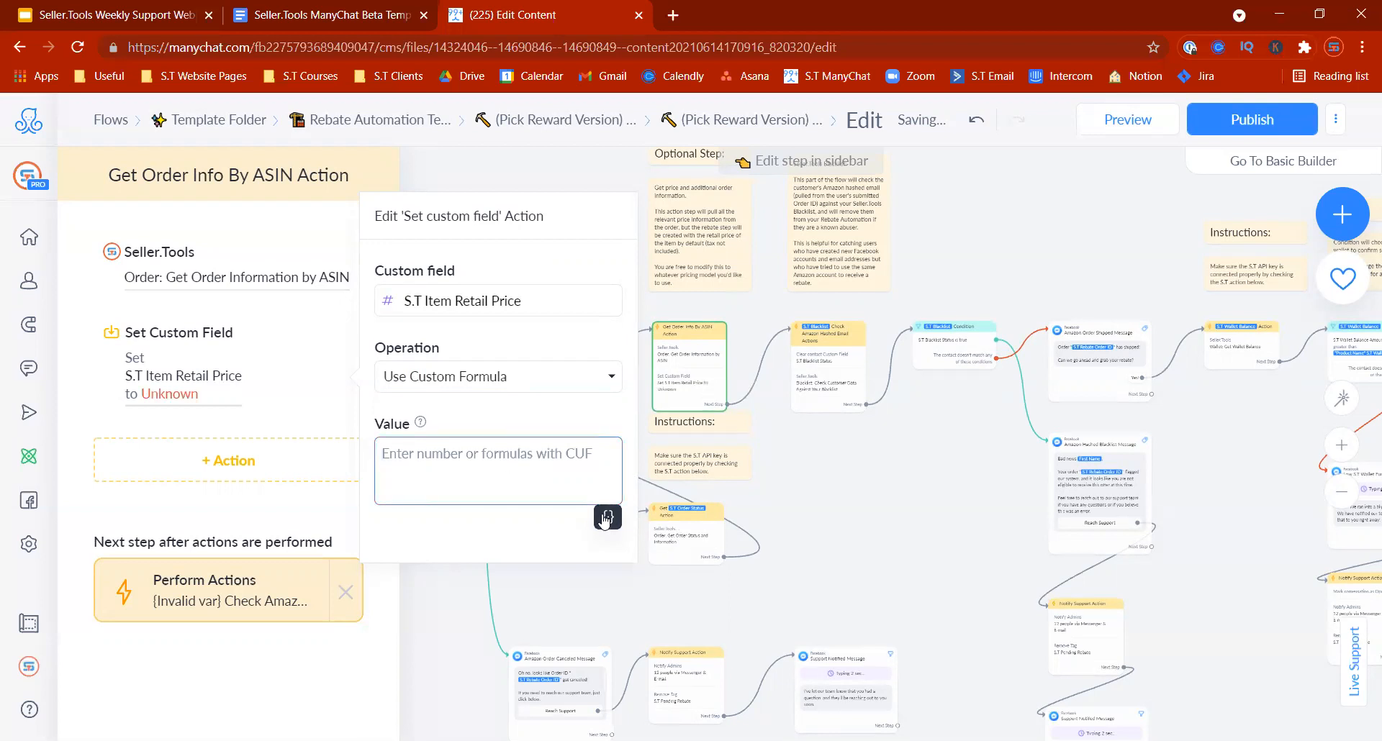
- Enter a formula that divides the inserted S.T Item Retail Price field by 2, then close the action's settings
left_click(606, 518)
left_click(537, 229)
type("S.T")
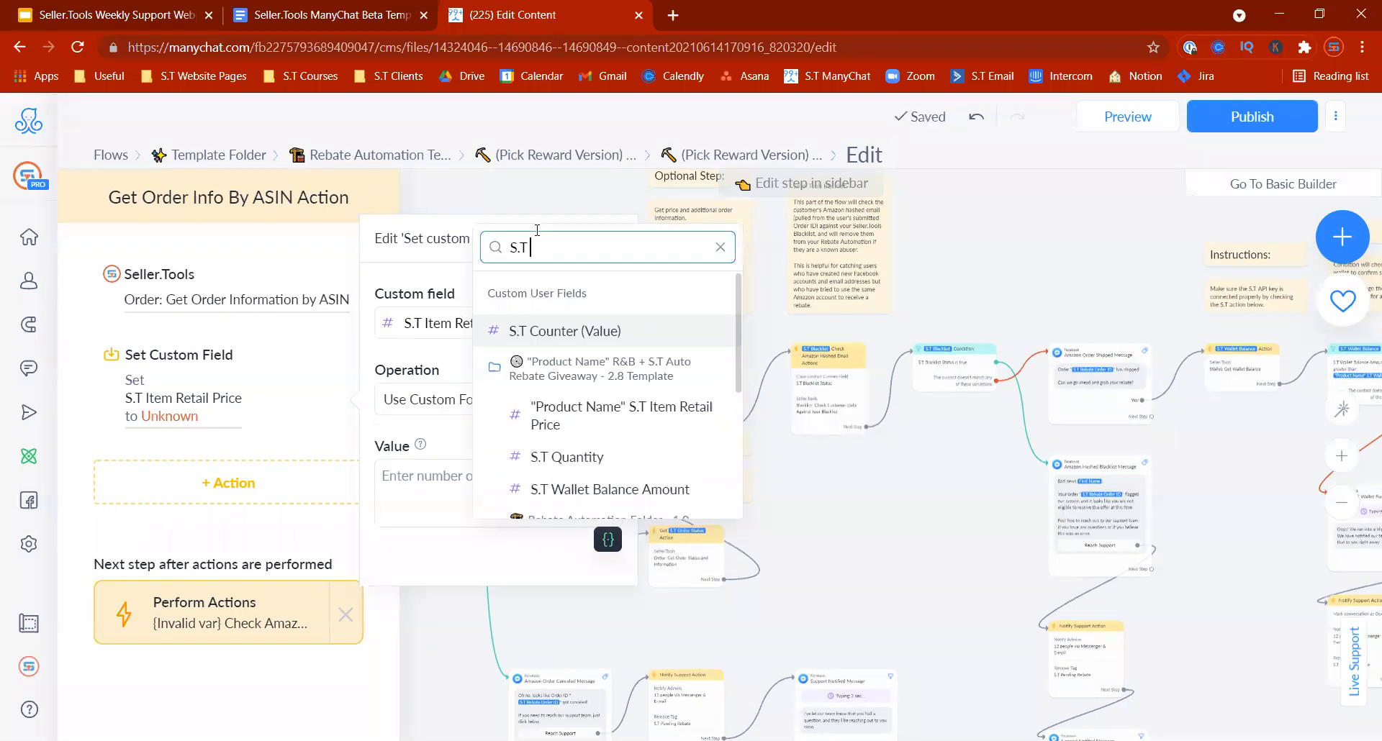
type(" I")
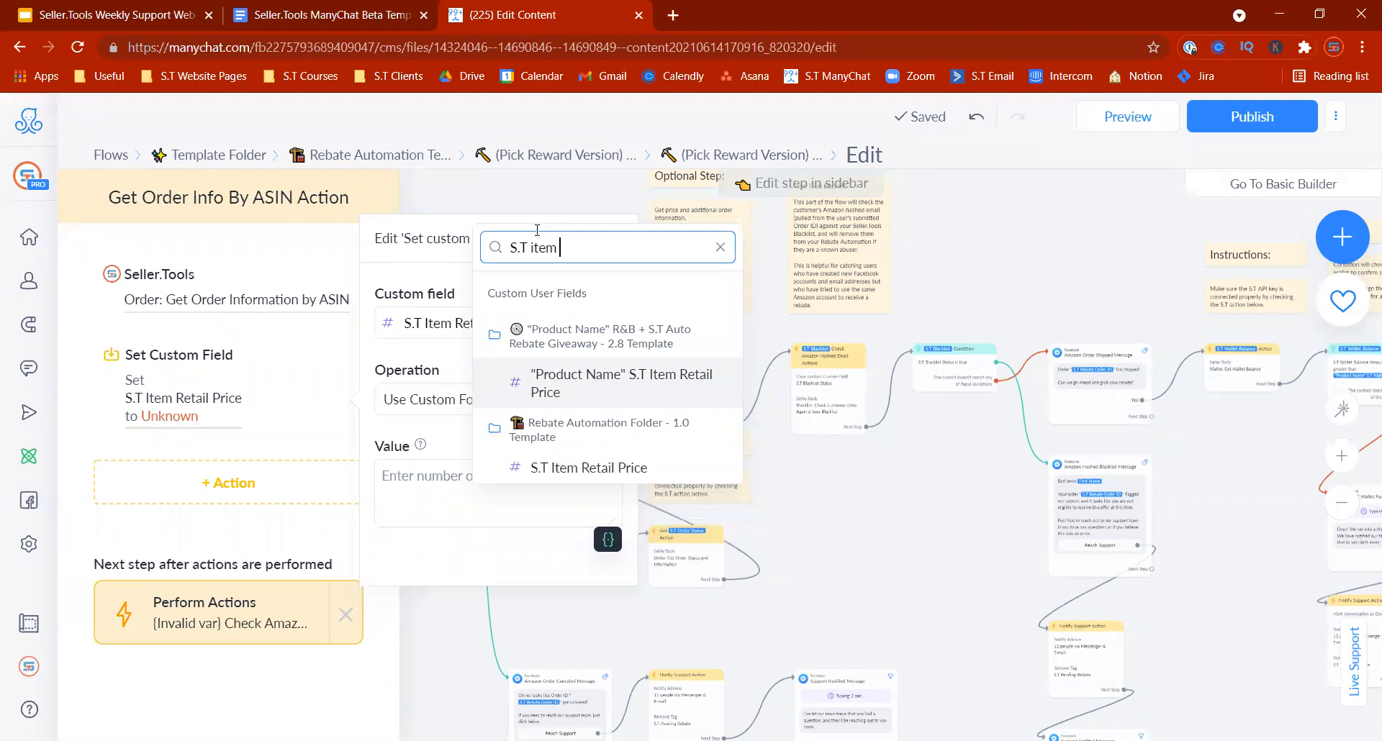
type("tem rebate")
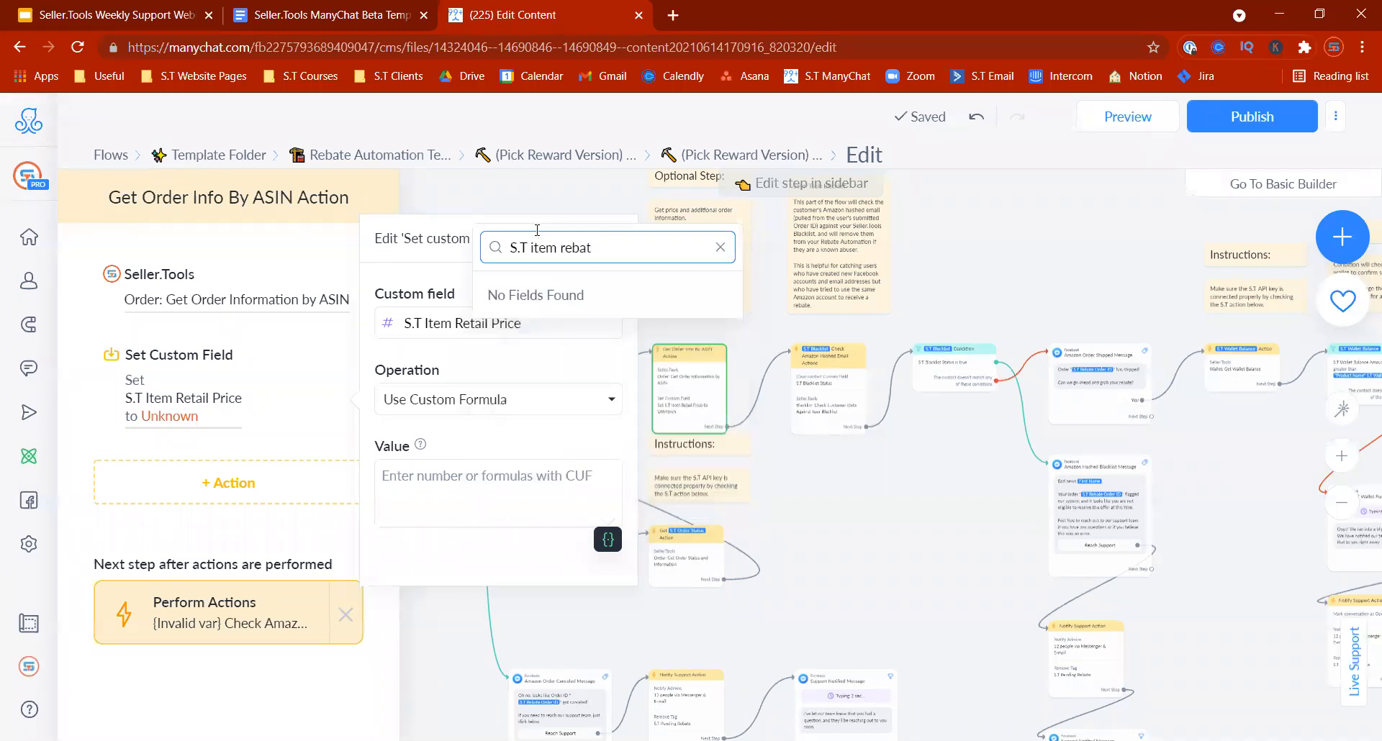
key("BackSpace")
key("BackSpace")
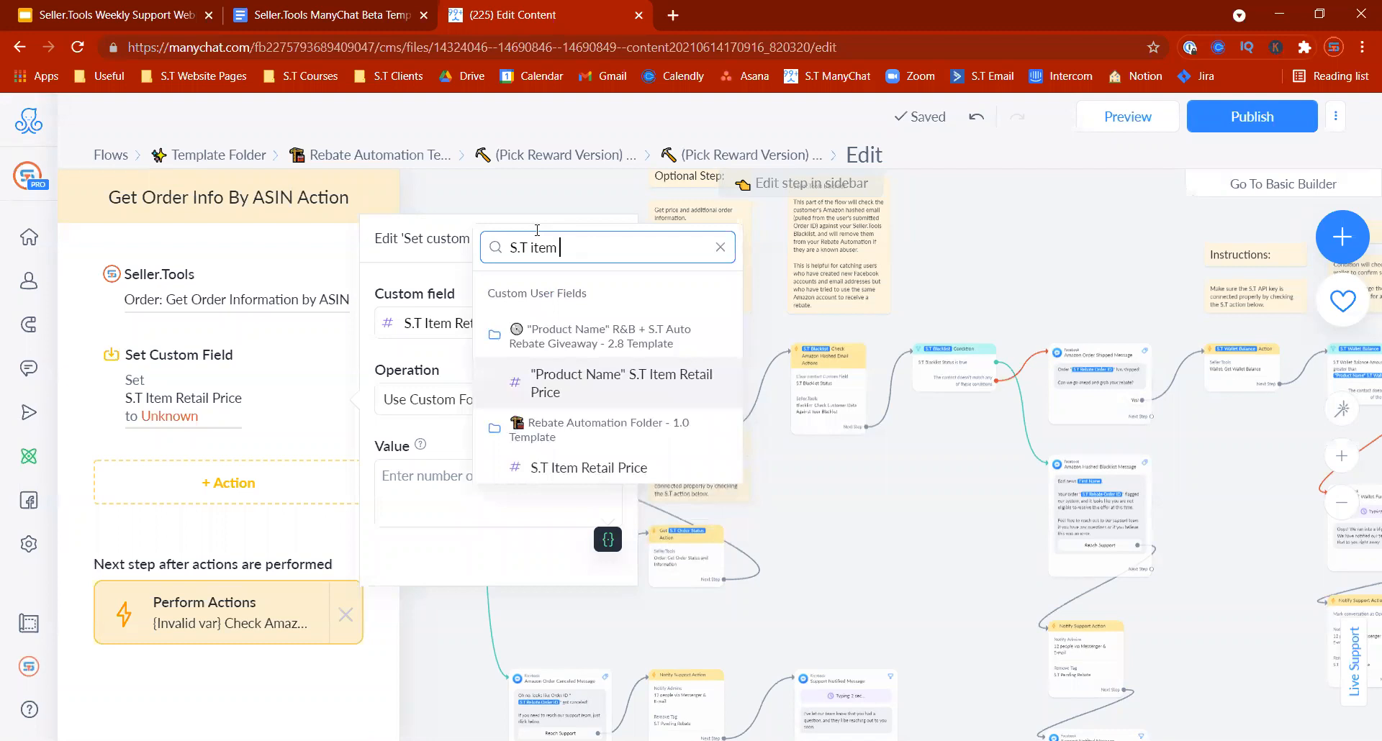
type("reba")
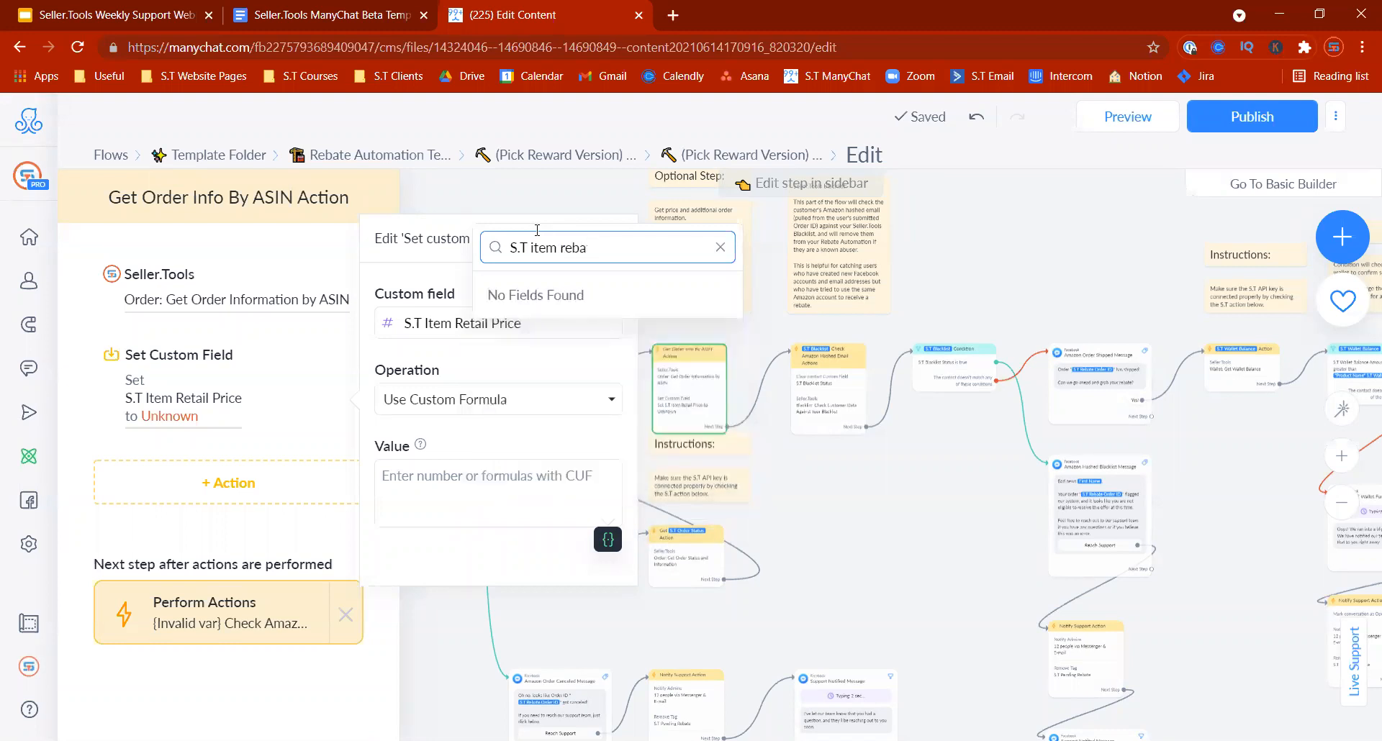
key("BackSpace")
key("BackSpace")
key("BackSpace")
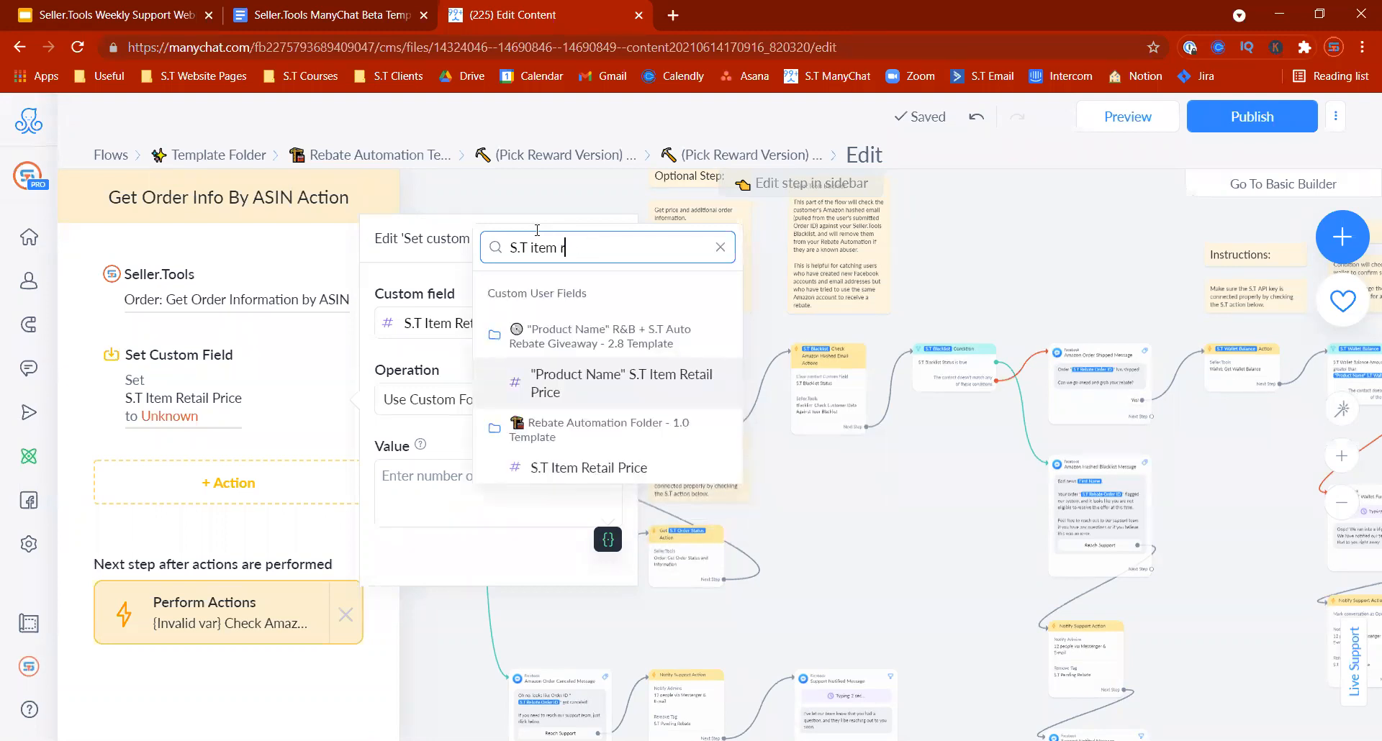
left_click(583, 467)
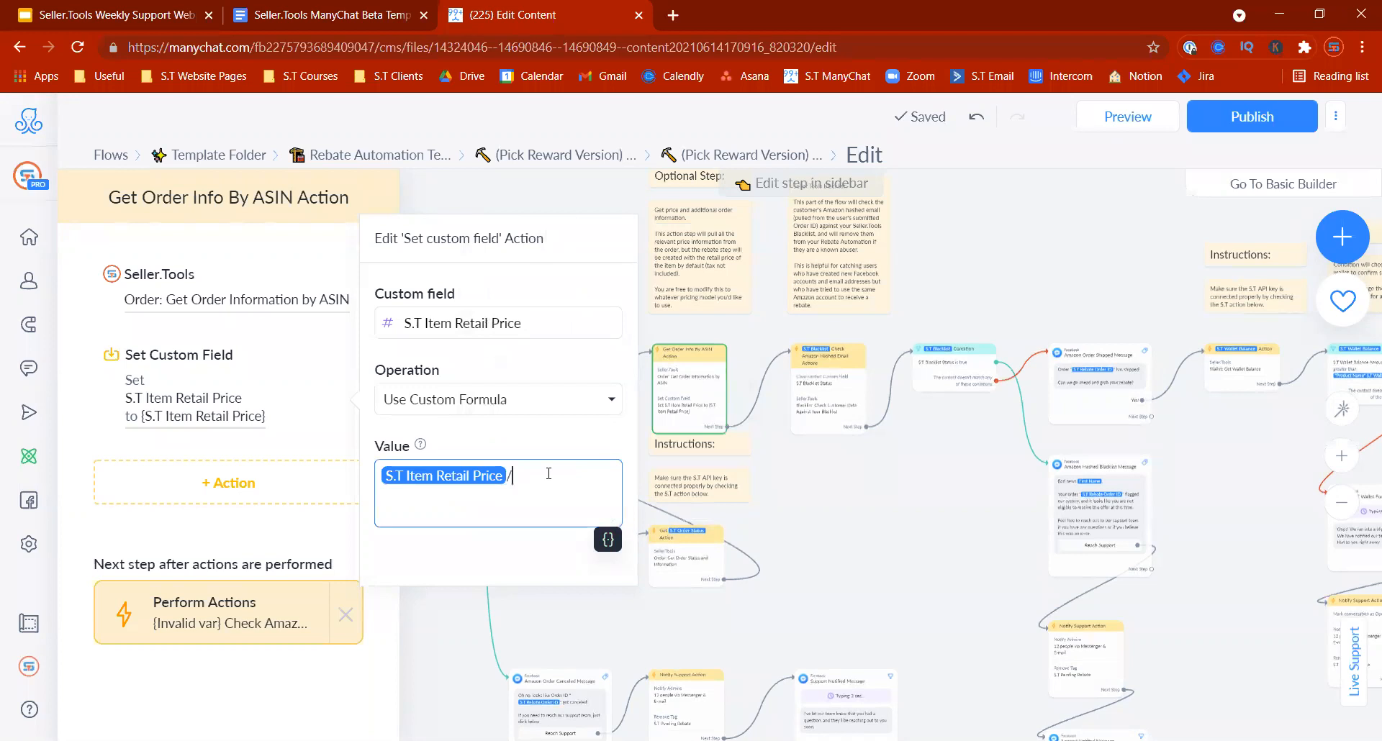
type("/")
left_click(194, 543)
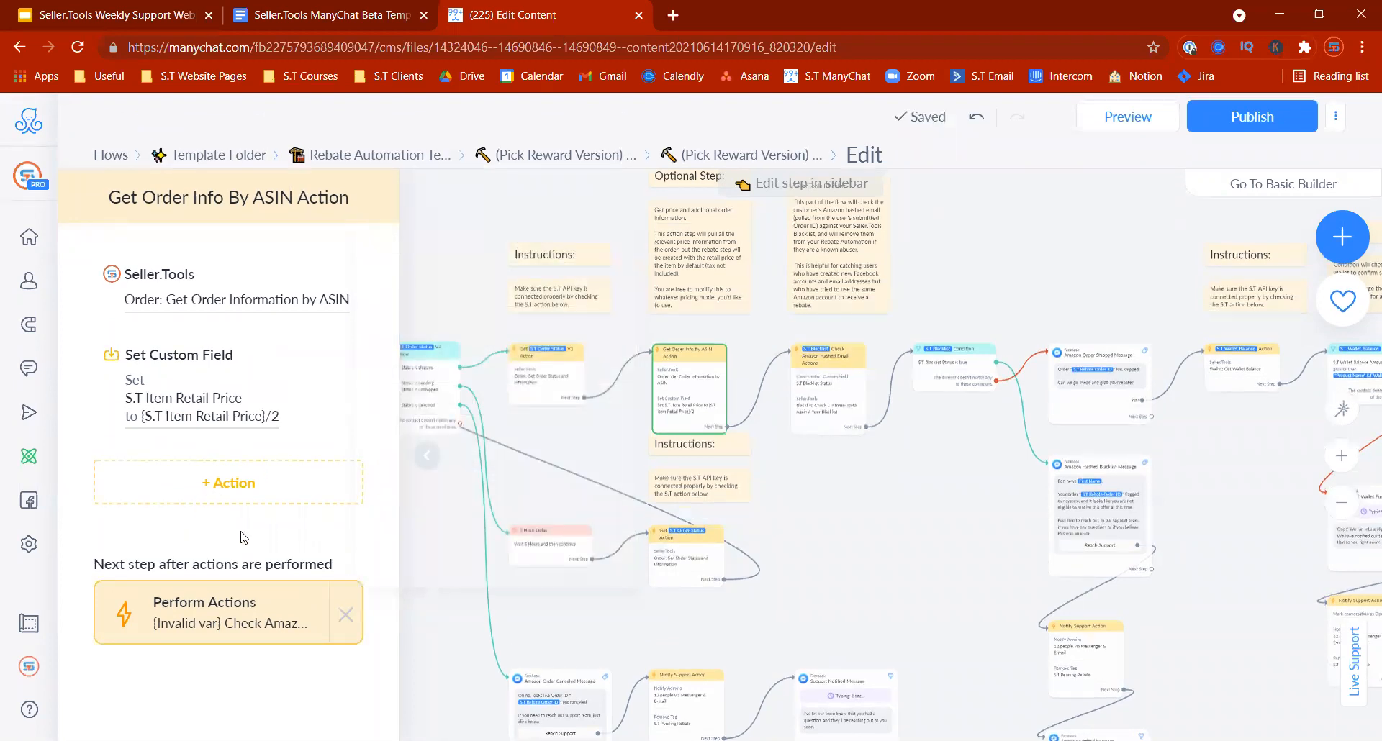
- Review the halving formula in the Set Custom Field action, then close its settings and the step details
mouse_move(695, 398)
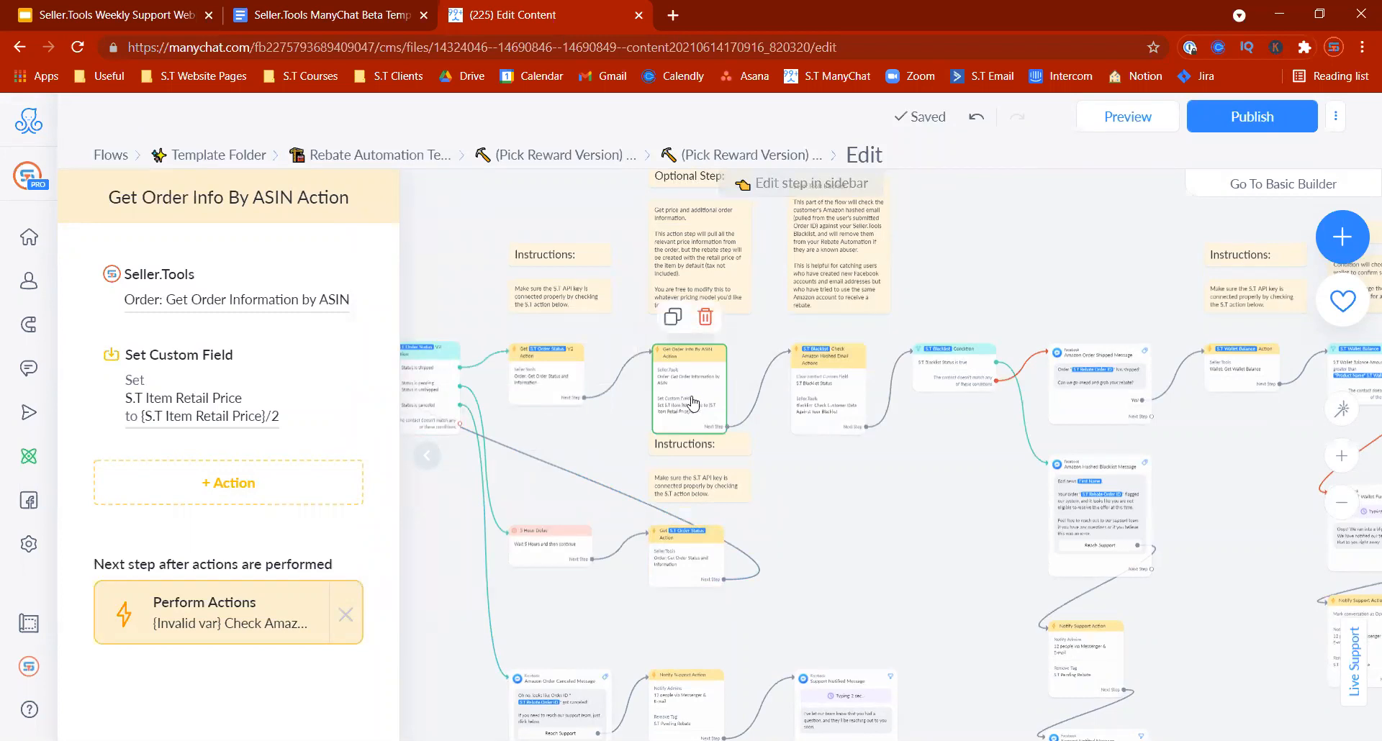
mouse_move(567, 400)
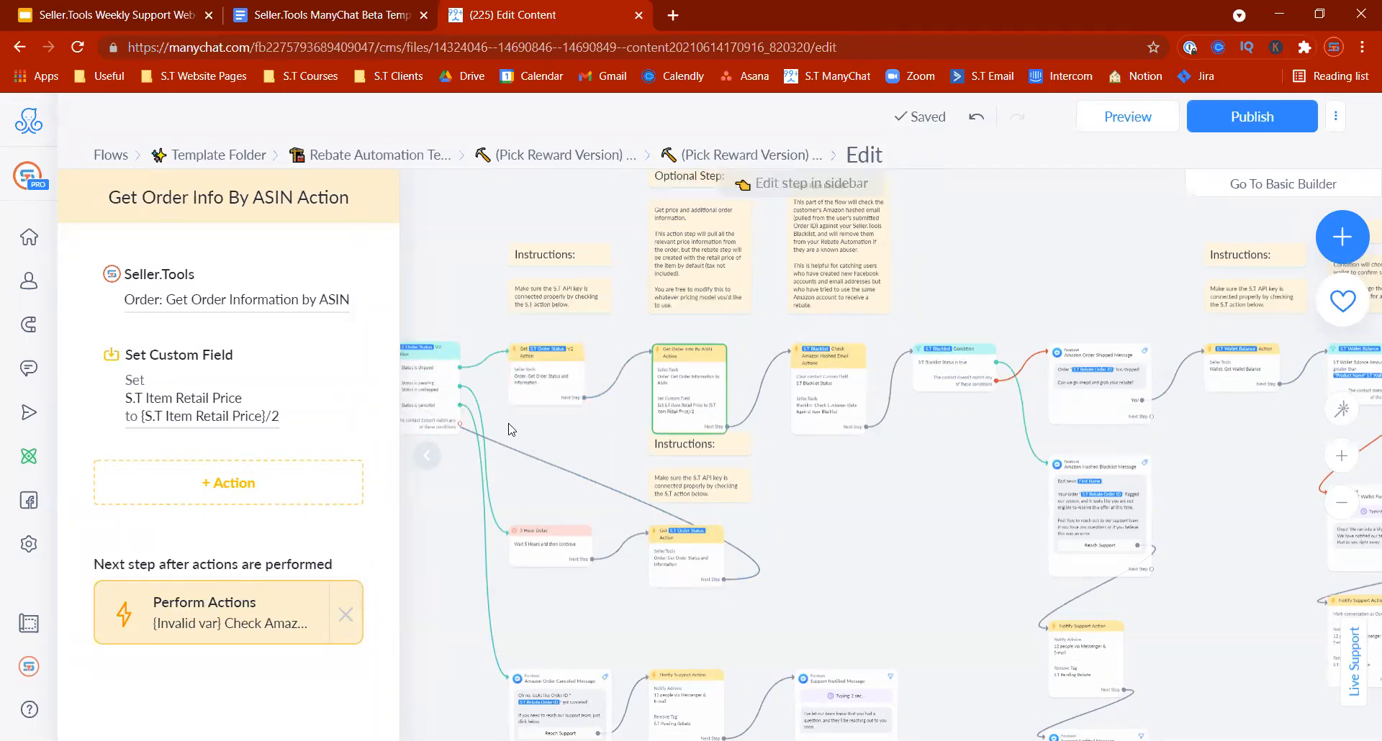
left_click(264, 420)
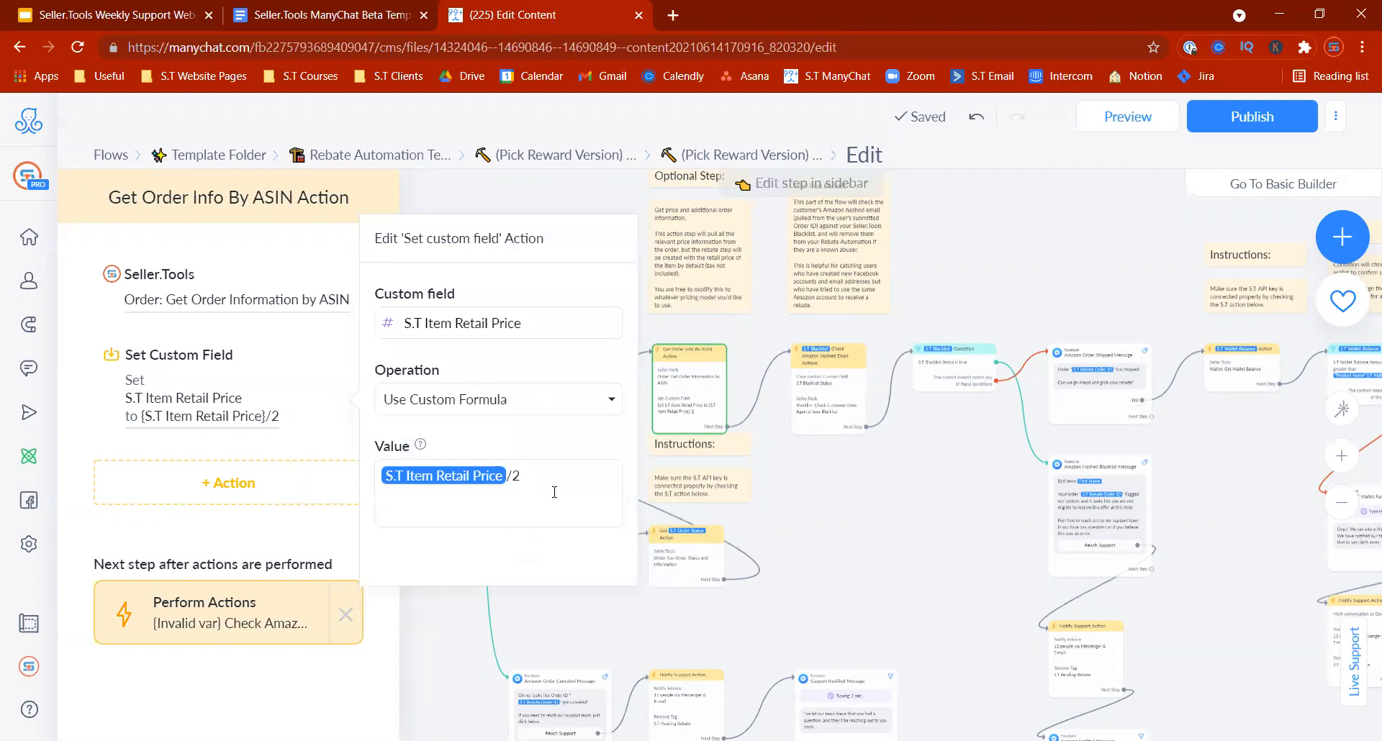
left_click_drag(554, 492, 367, 463)
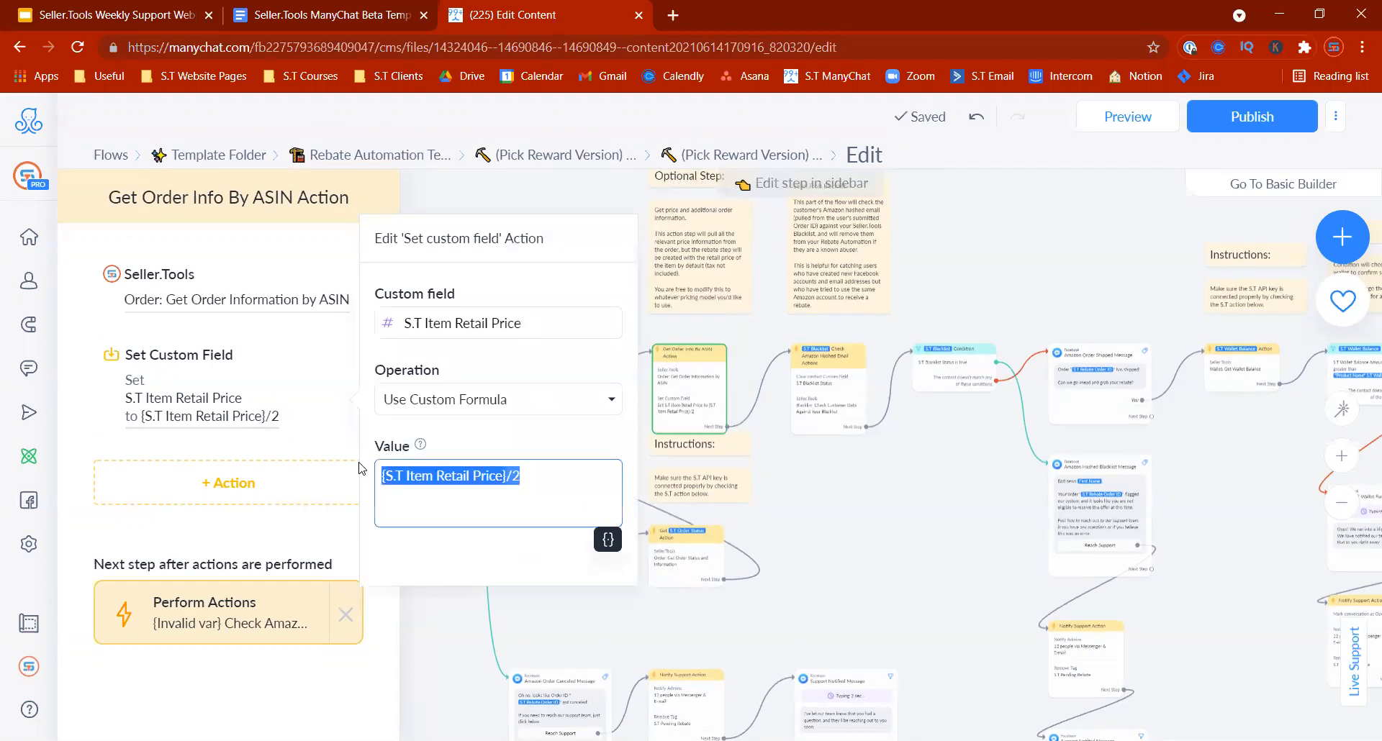
left_click(207, 518)
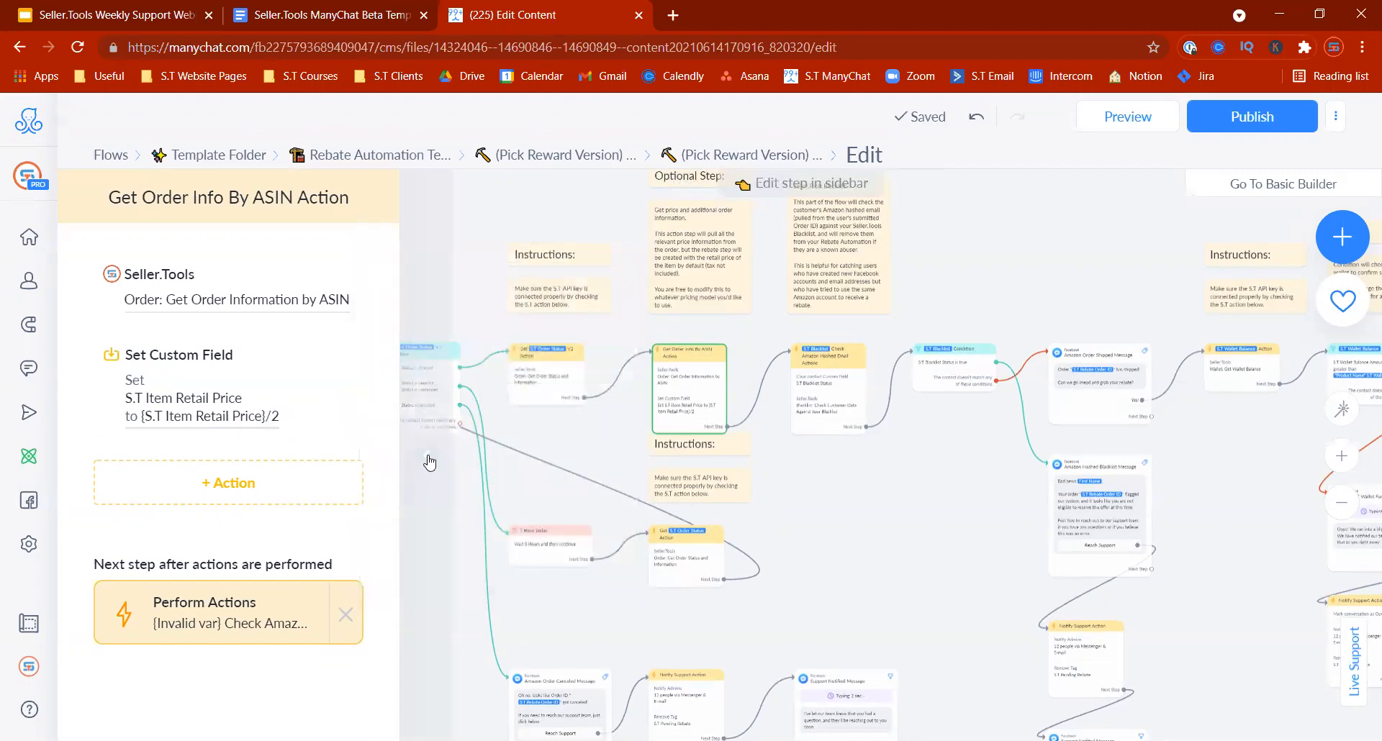
left_click(528, 435)
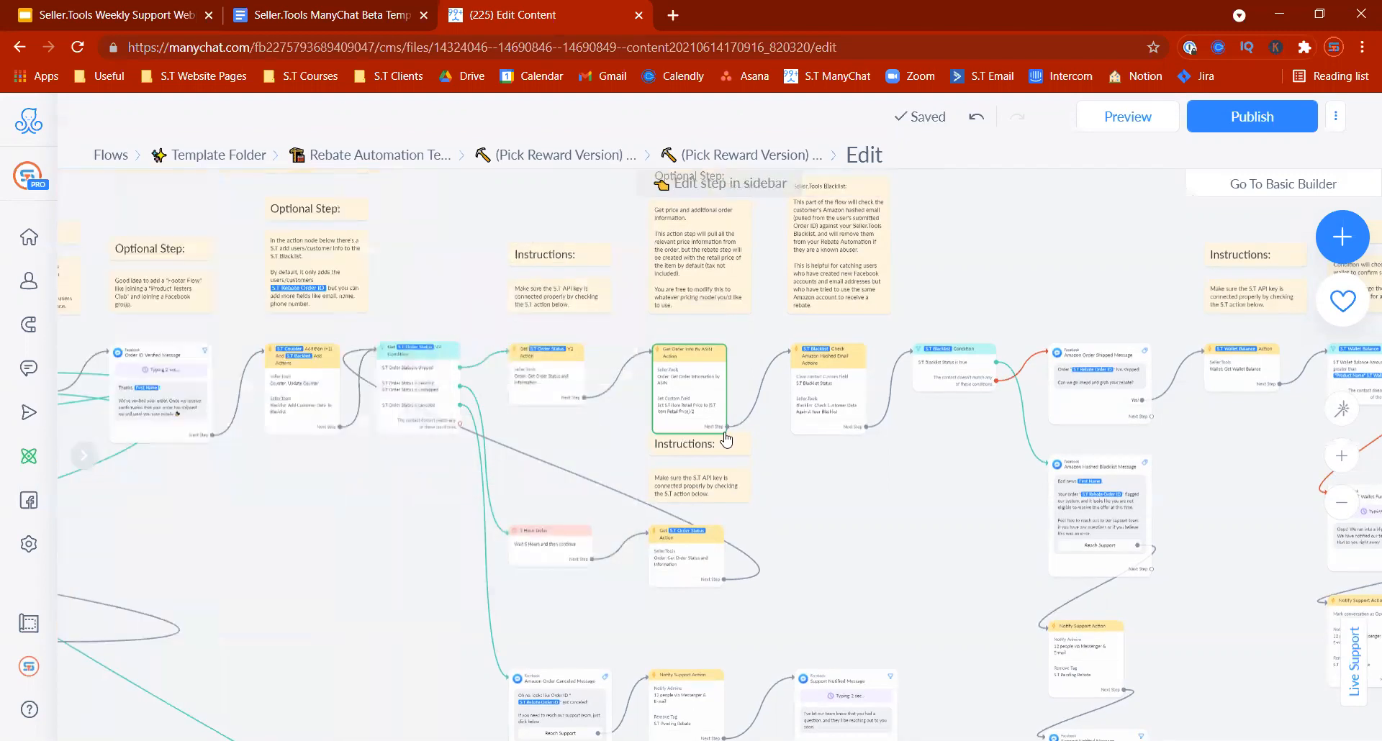
- Discard the unpublished changes by reverting the flow to its published version
left_click(1335, 116)
left_click(1218, 328)
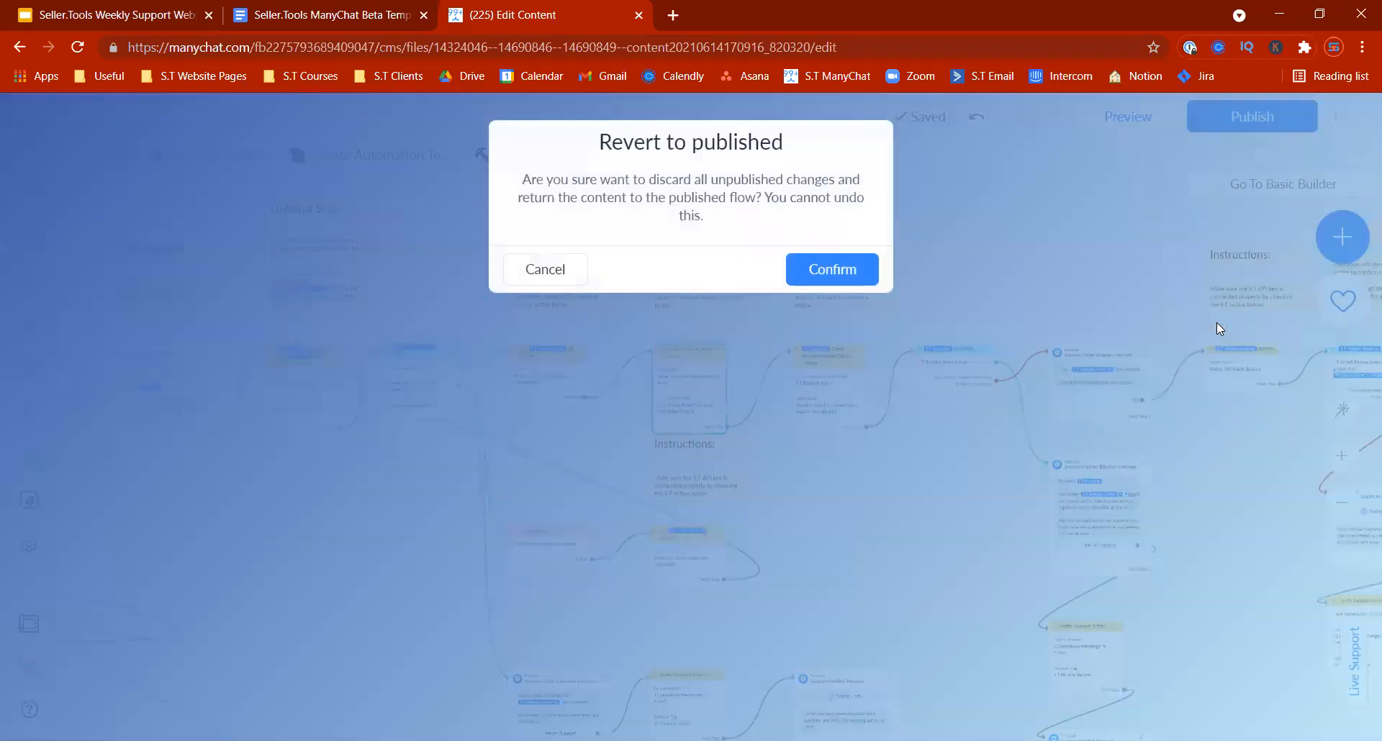
left_click(840, 268)
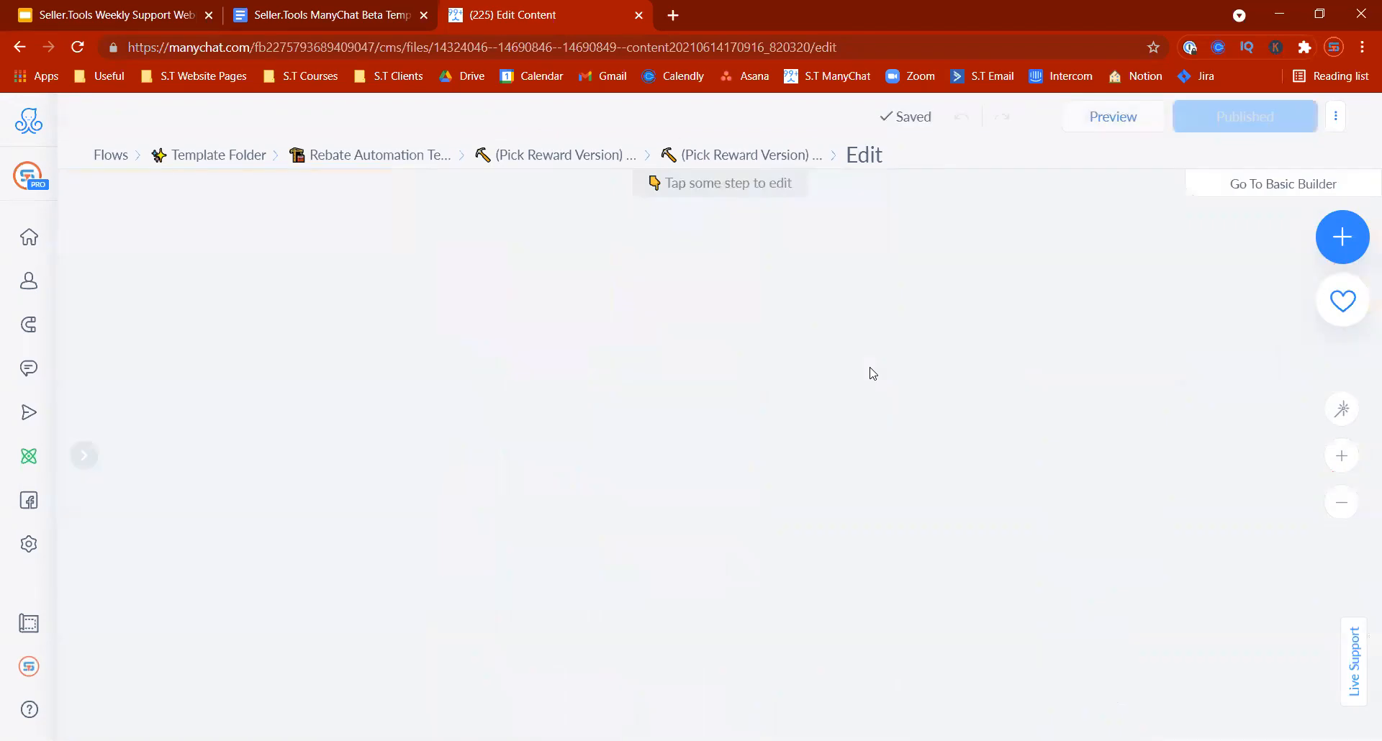
- Open the Wallet: Issue Gift Card action inside the Pick Reward Payment Action step
scroll(1212, 468, "up", 1)
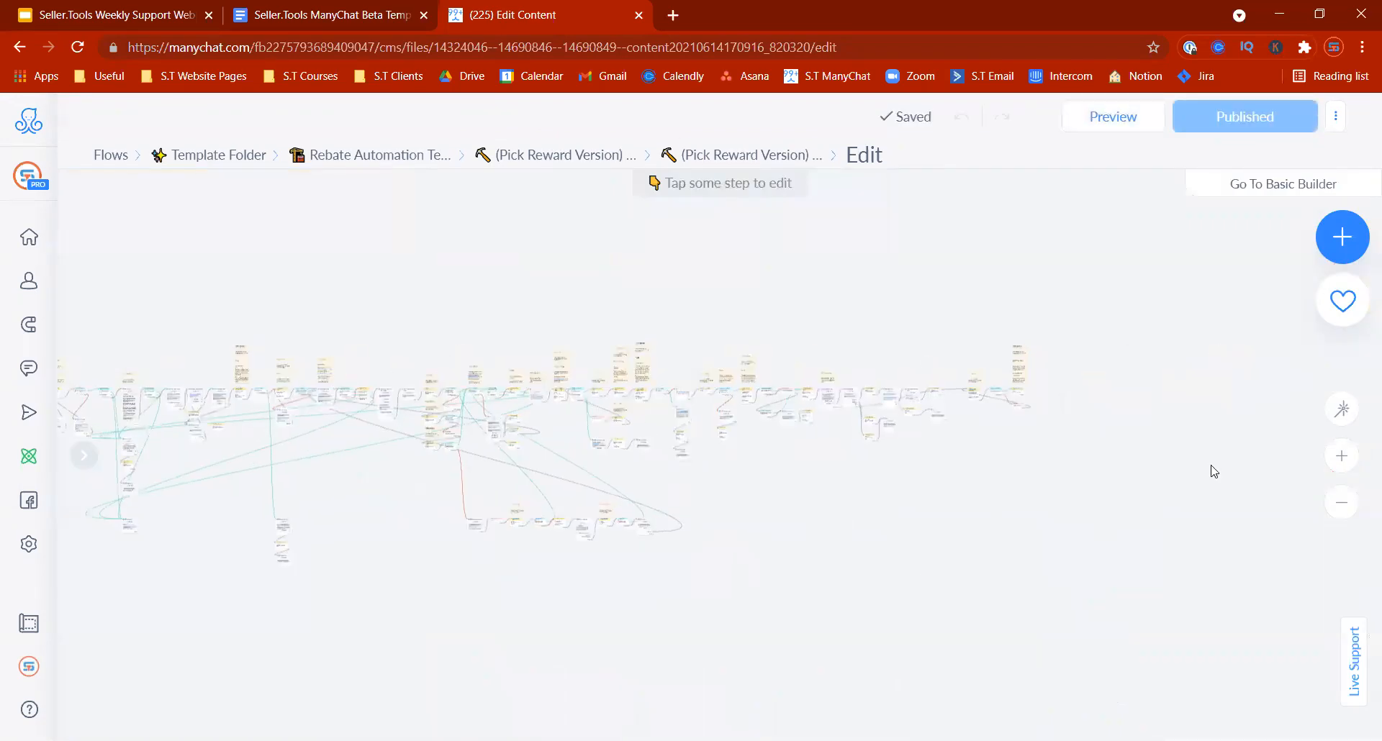
left_click(1343, 456)
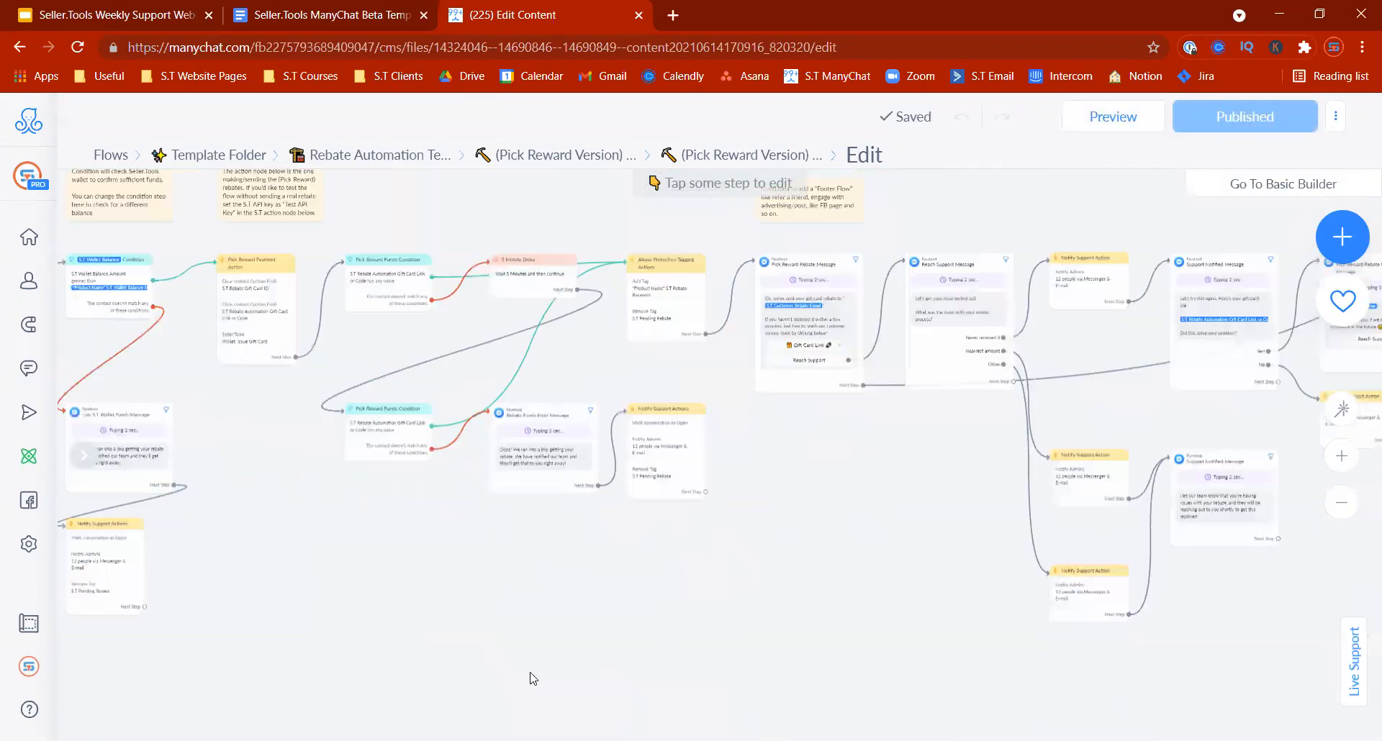
scroll(804, 545, "left", 5)
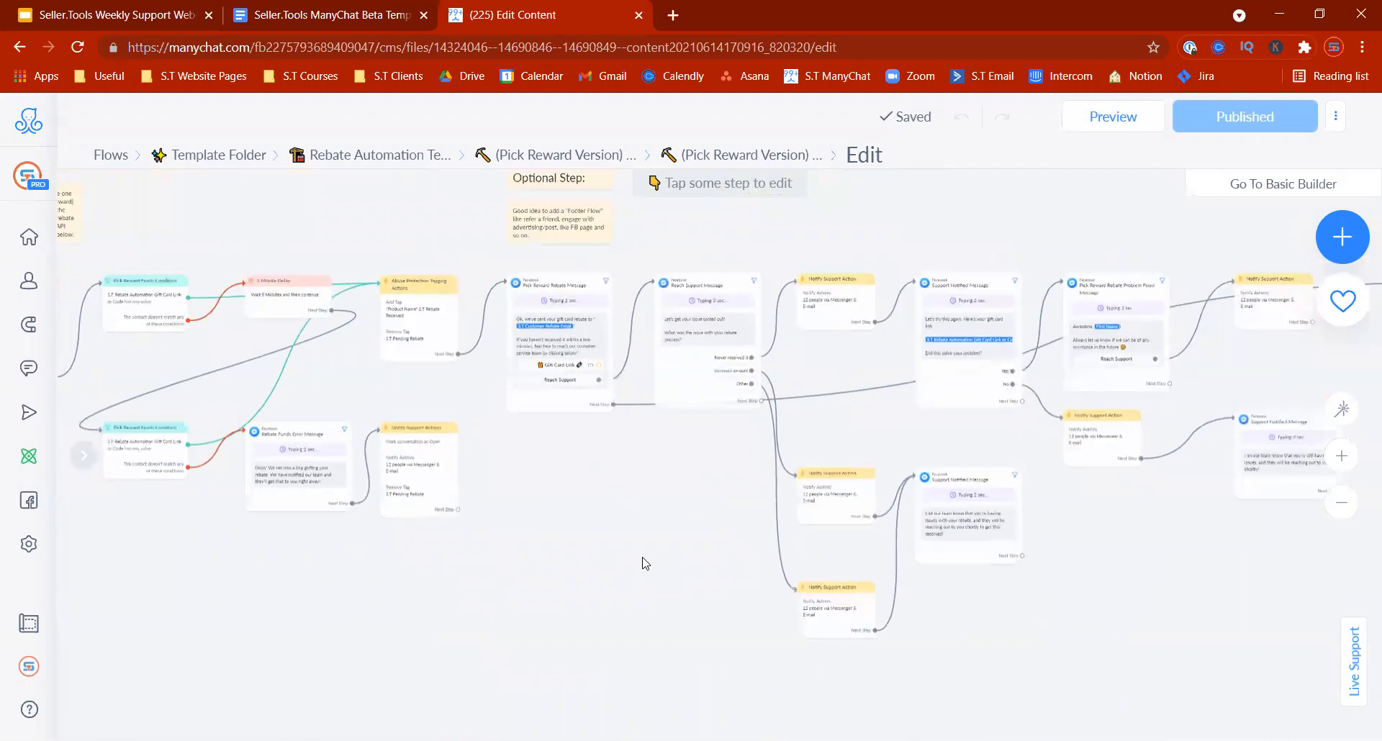
left_click(560, 353)
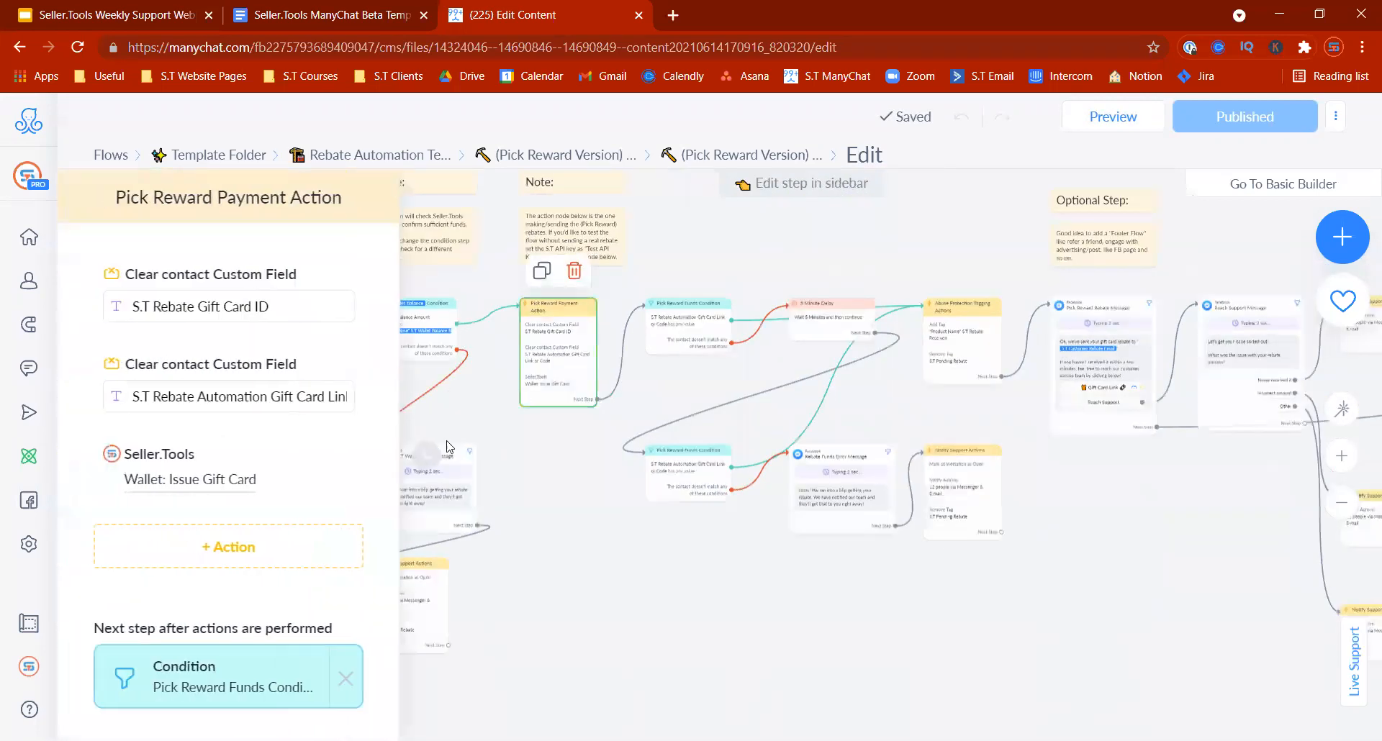
left_click(191, 475)
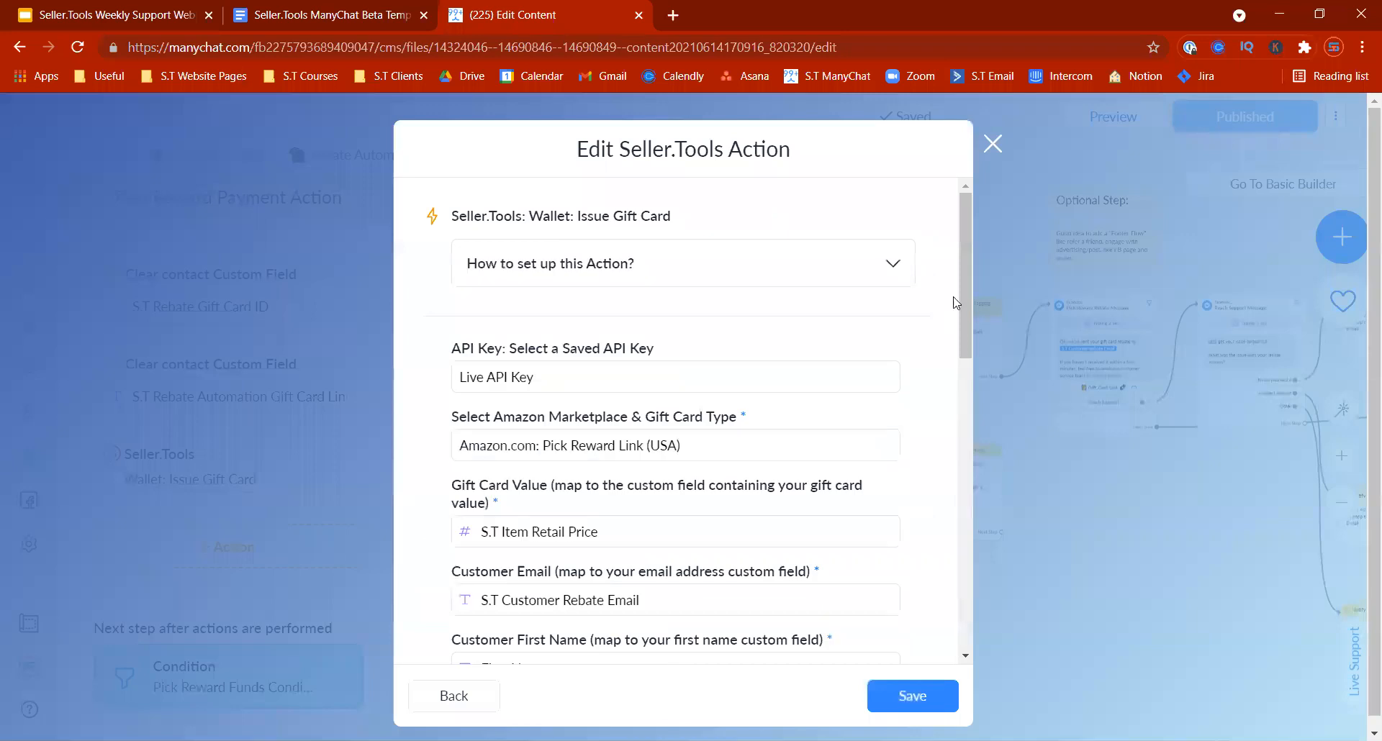
- Check which custom field the Gift Card Value is mapped to, then close the action's settings without saving
left_click_drag(964, 292, 966, 341)
left_click(502, 343)
left_click_drag(599, 343, 471, 335)
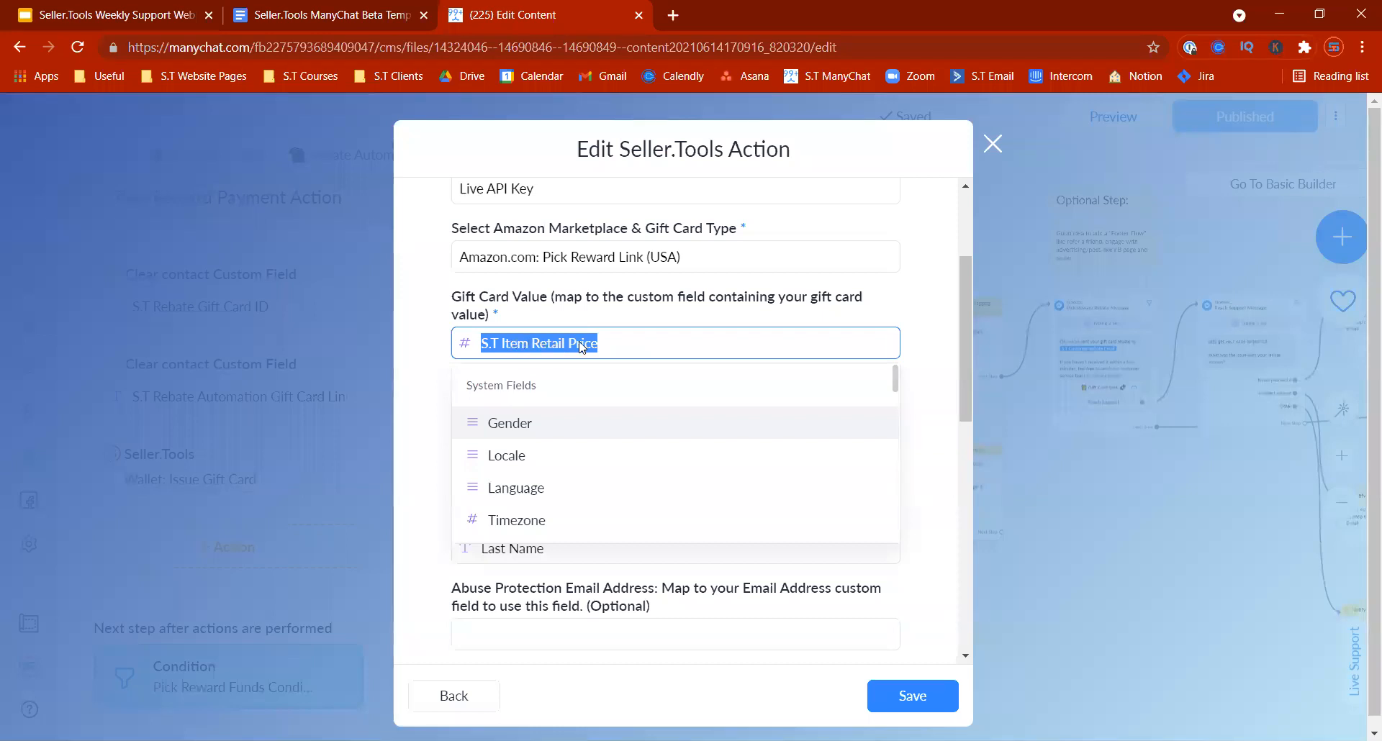
left_click(623, 314)
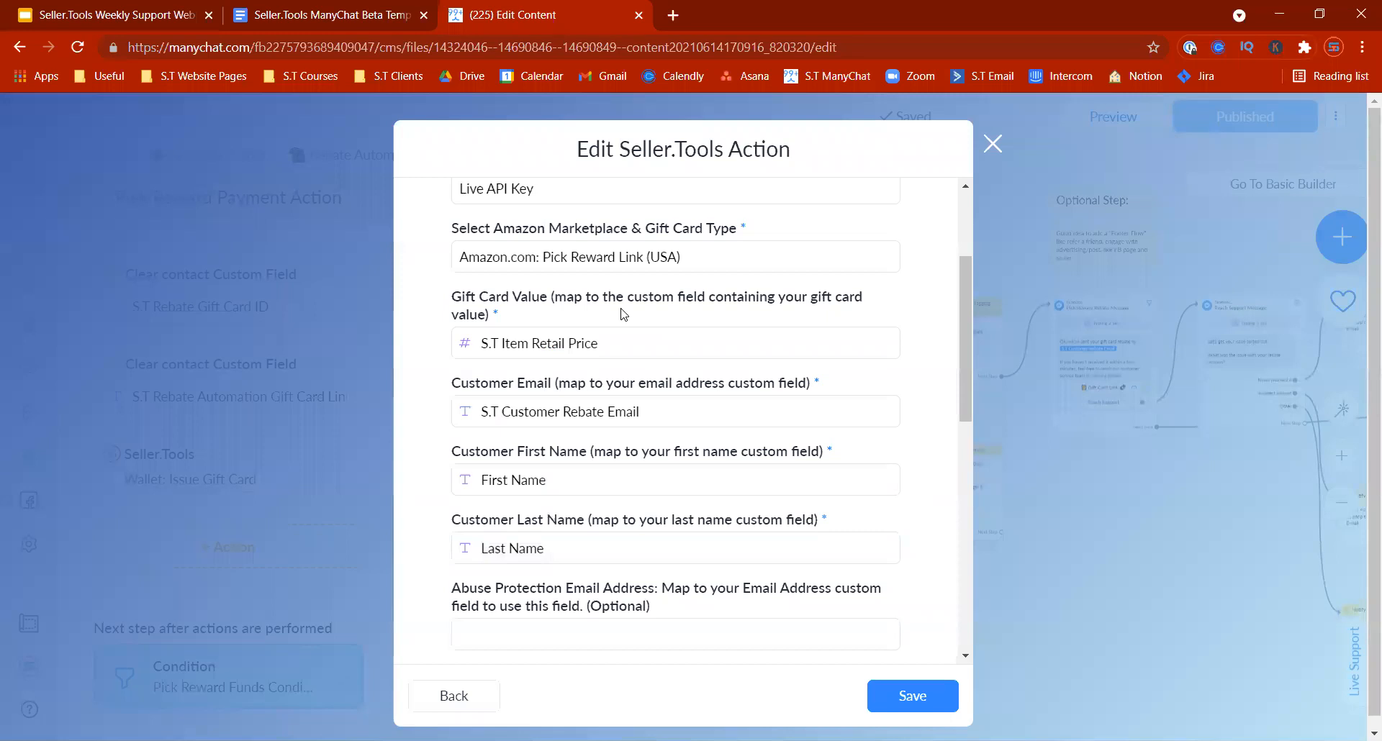
left_click(993, 146)
left_click(626, 578)
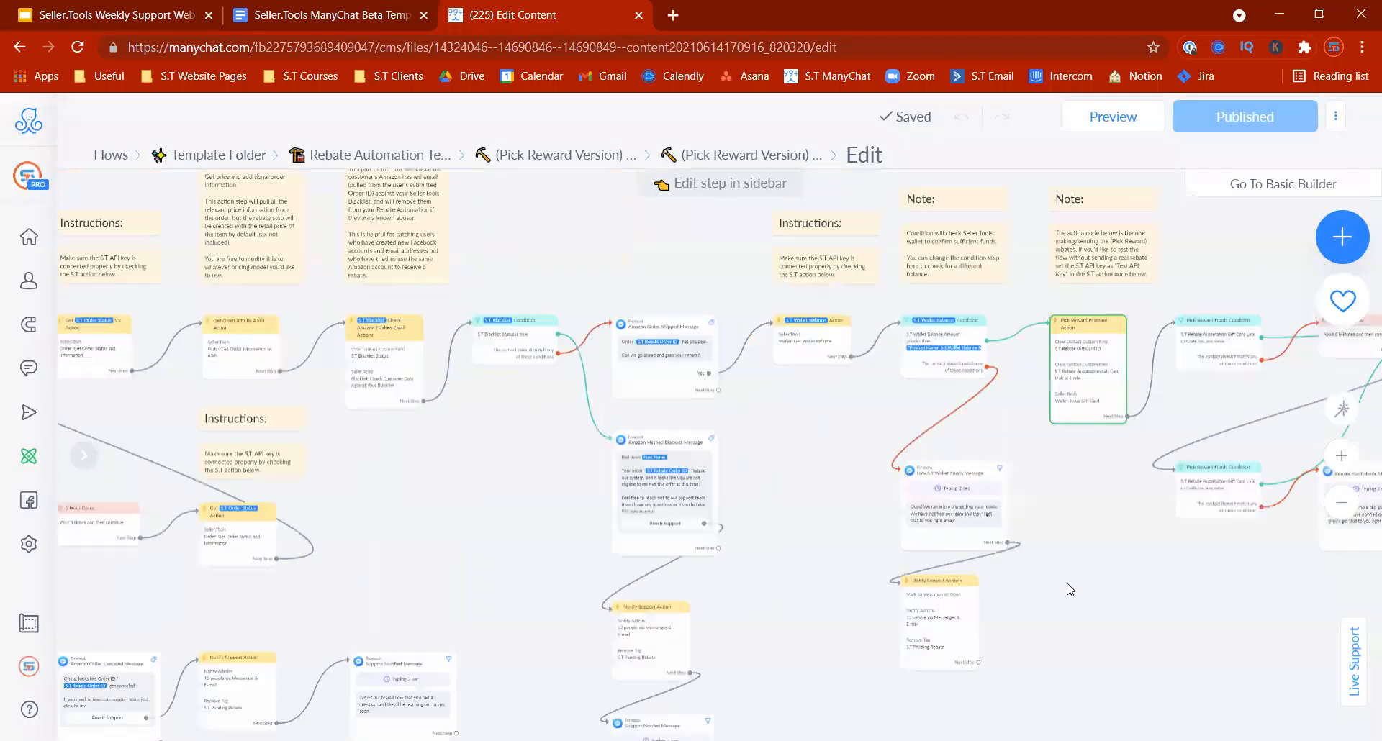
- Look over the flow's steps from the order information lookup to the S.T Wallet Balance check
scroll(463, 516, "left", 5)
left_click(425, 387)
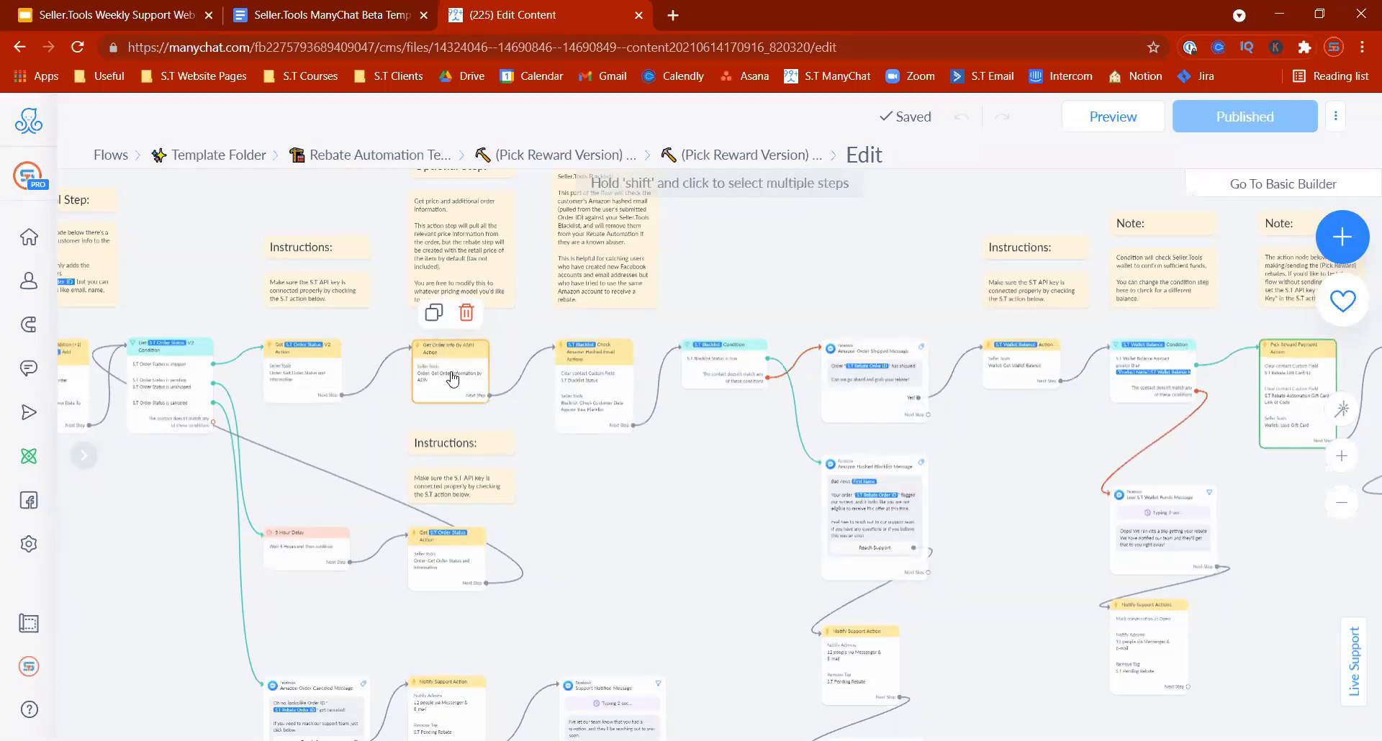
left_click(627, 484)
scroll(648, 515, "right", 2)
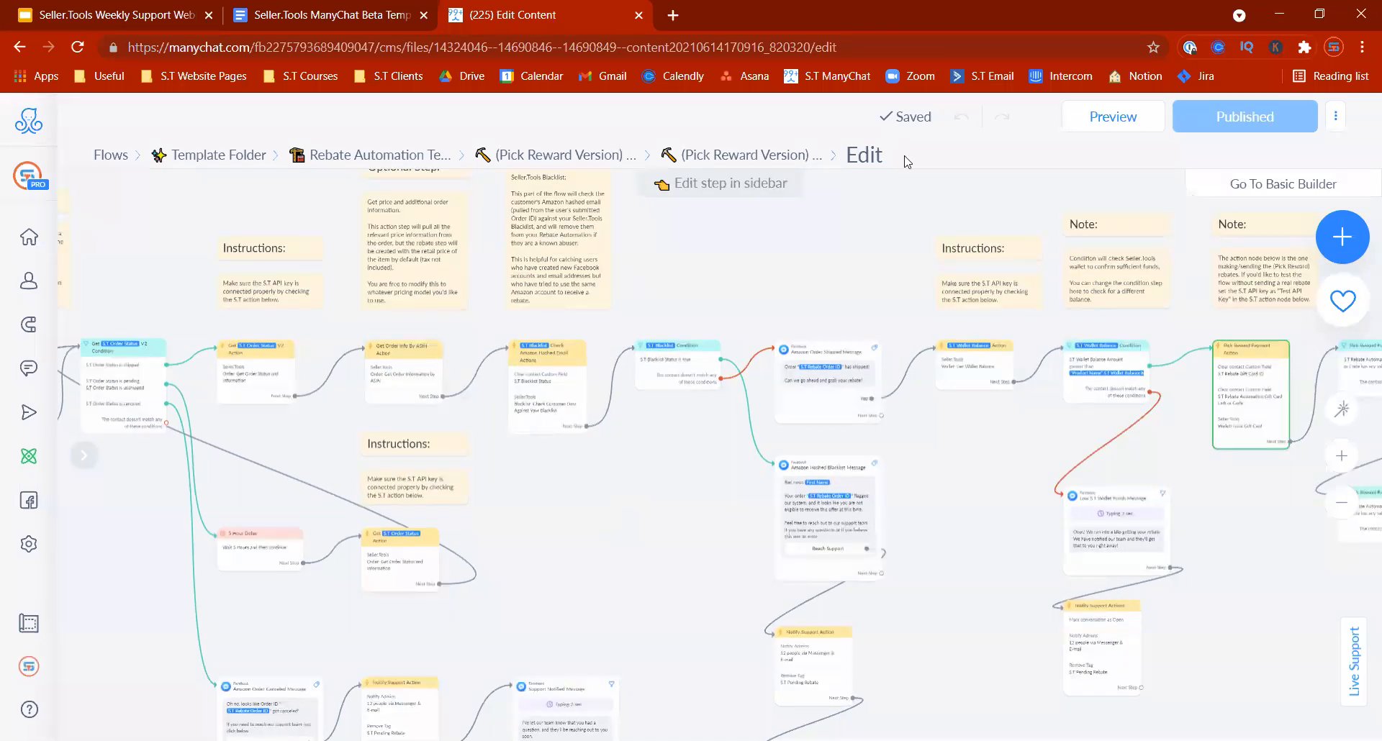
left_click(806, 575)
left_click(951, 353)
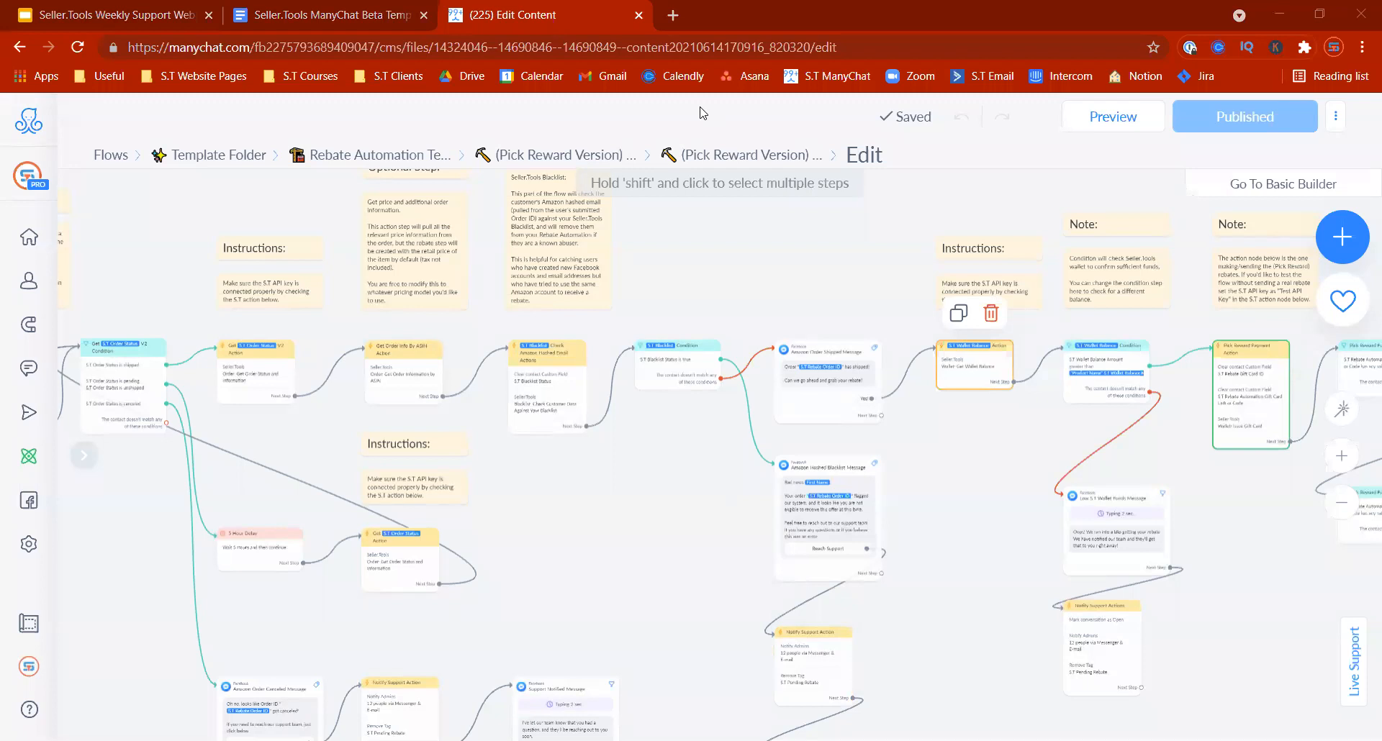
left_click(740, 392)
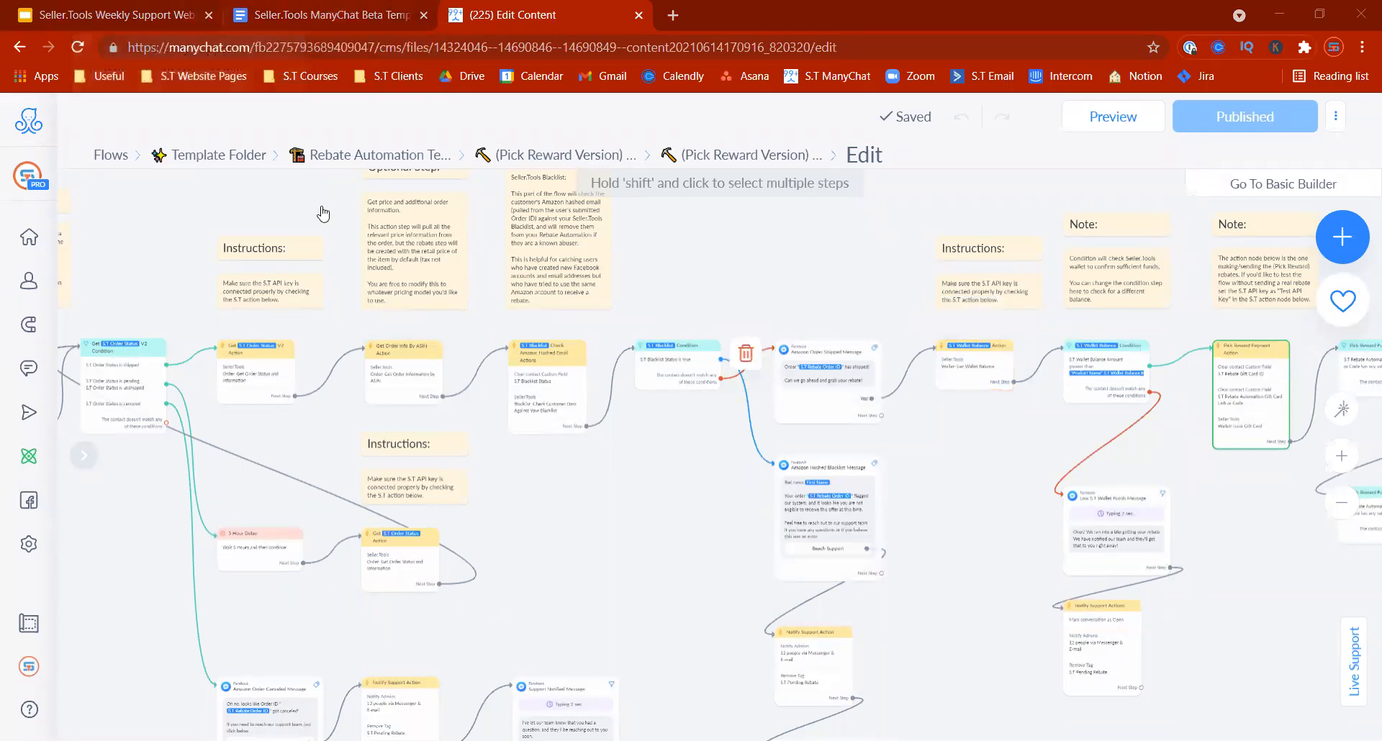
- Leave the flow editor and switch to the Google Slides webinar deck, showing the "What Are Internal Giveaways" slide
mouse_move(32, 456)
left_click(100, 423)
left_click(149, 9)
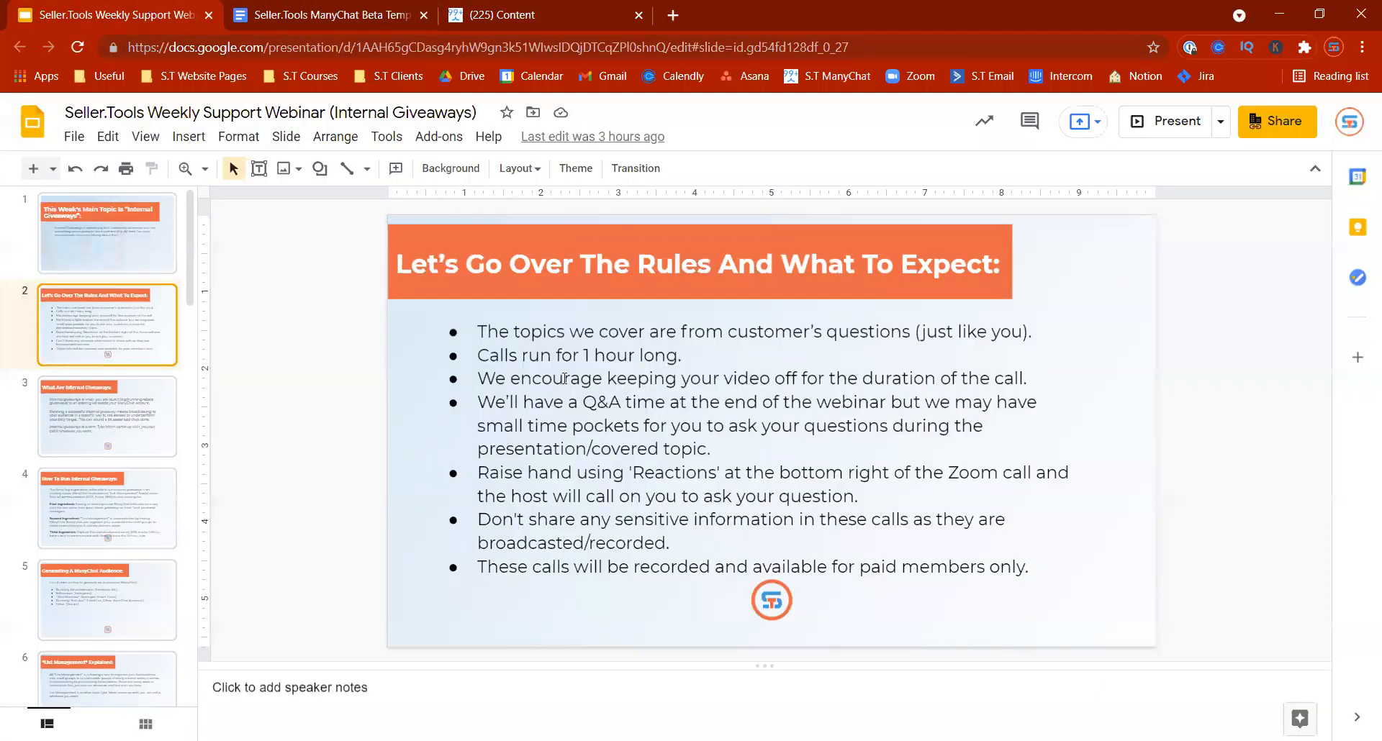
key("Down")
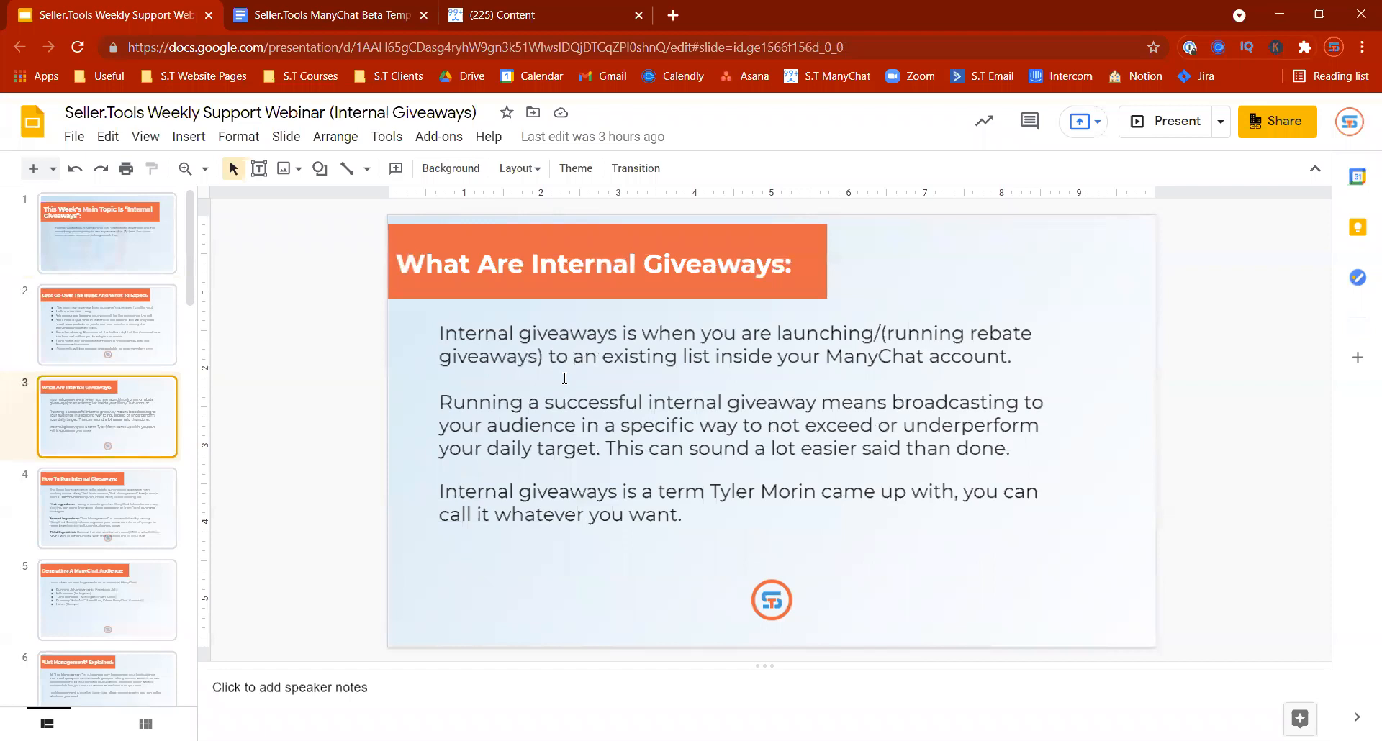
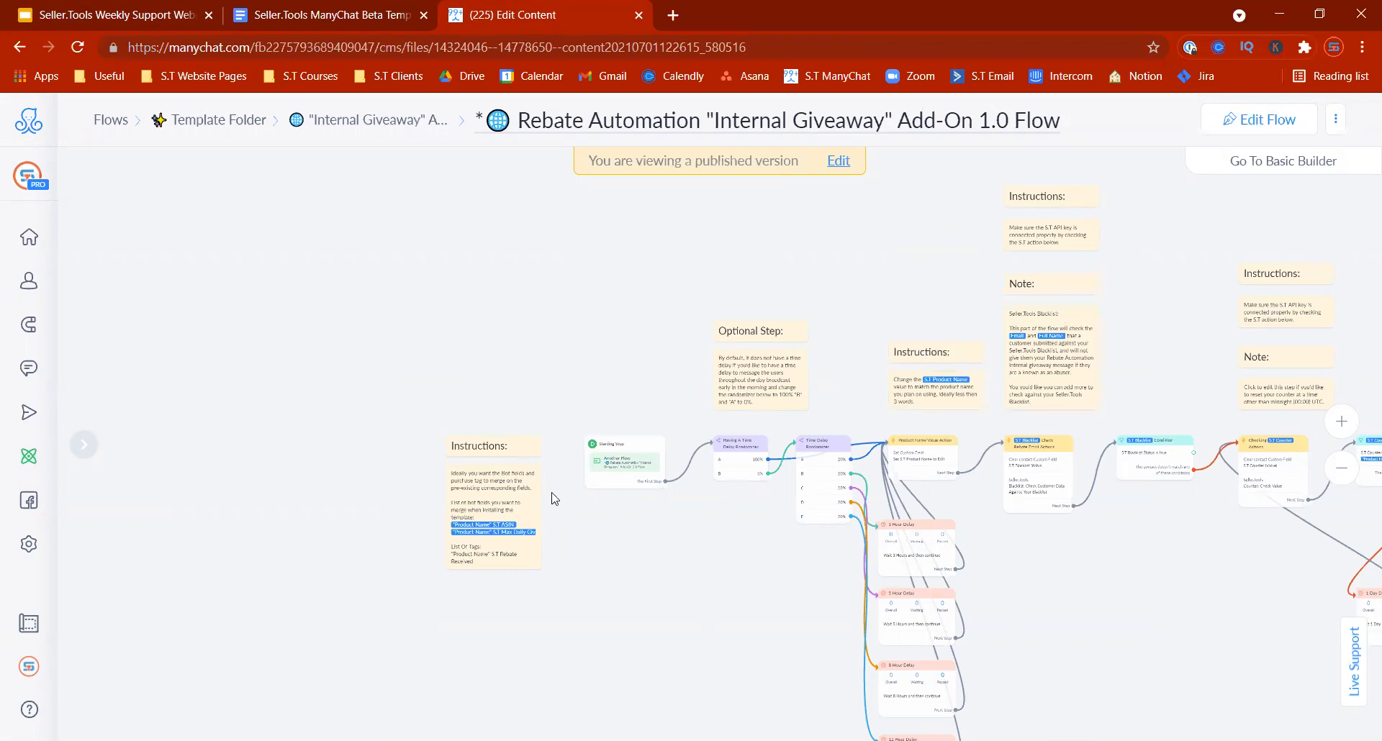
- Look over the opening steps and instruction notes of the Rebate Automation "Internal Giveaway" Add-On 1.0 Flow
left_click_drag(616, 620, 586, 616)
scroll(586, 617, "right", 2)
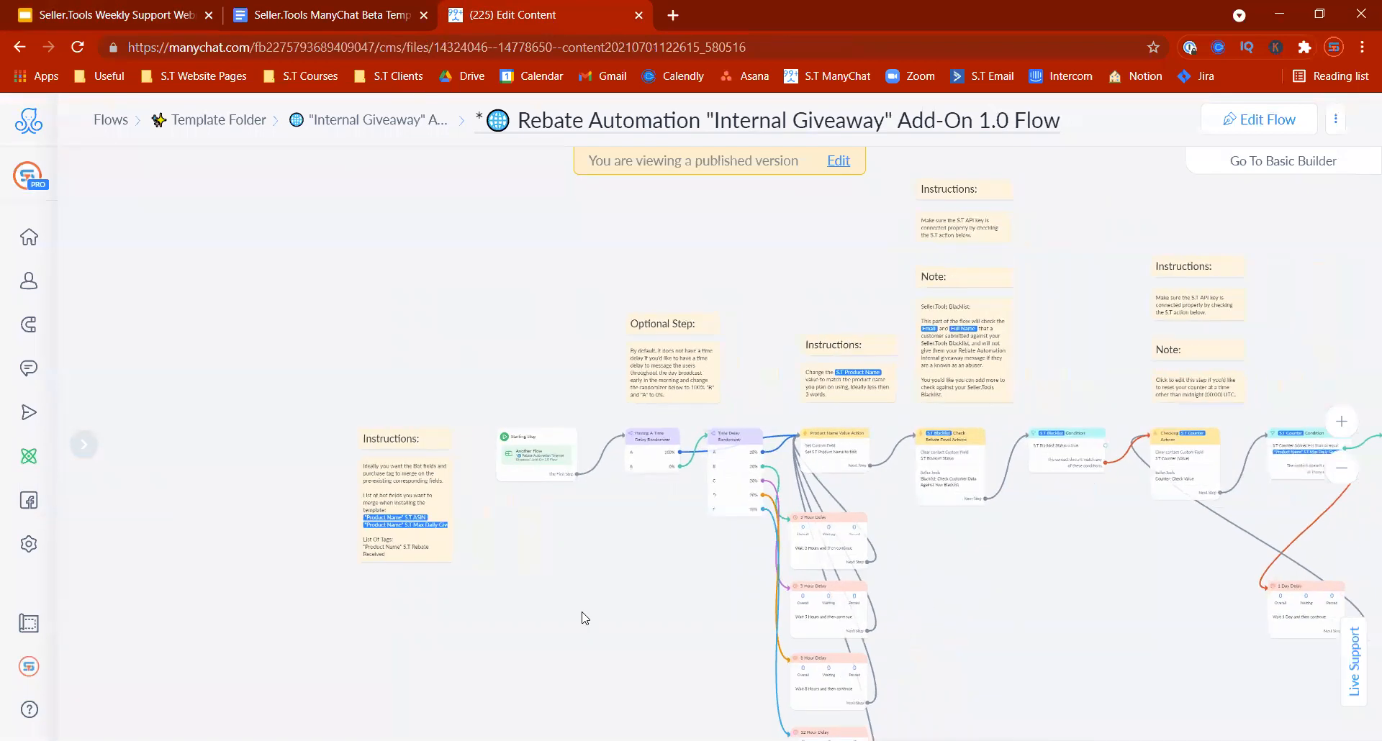
left_click_drag(869, 256, 983, 305)
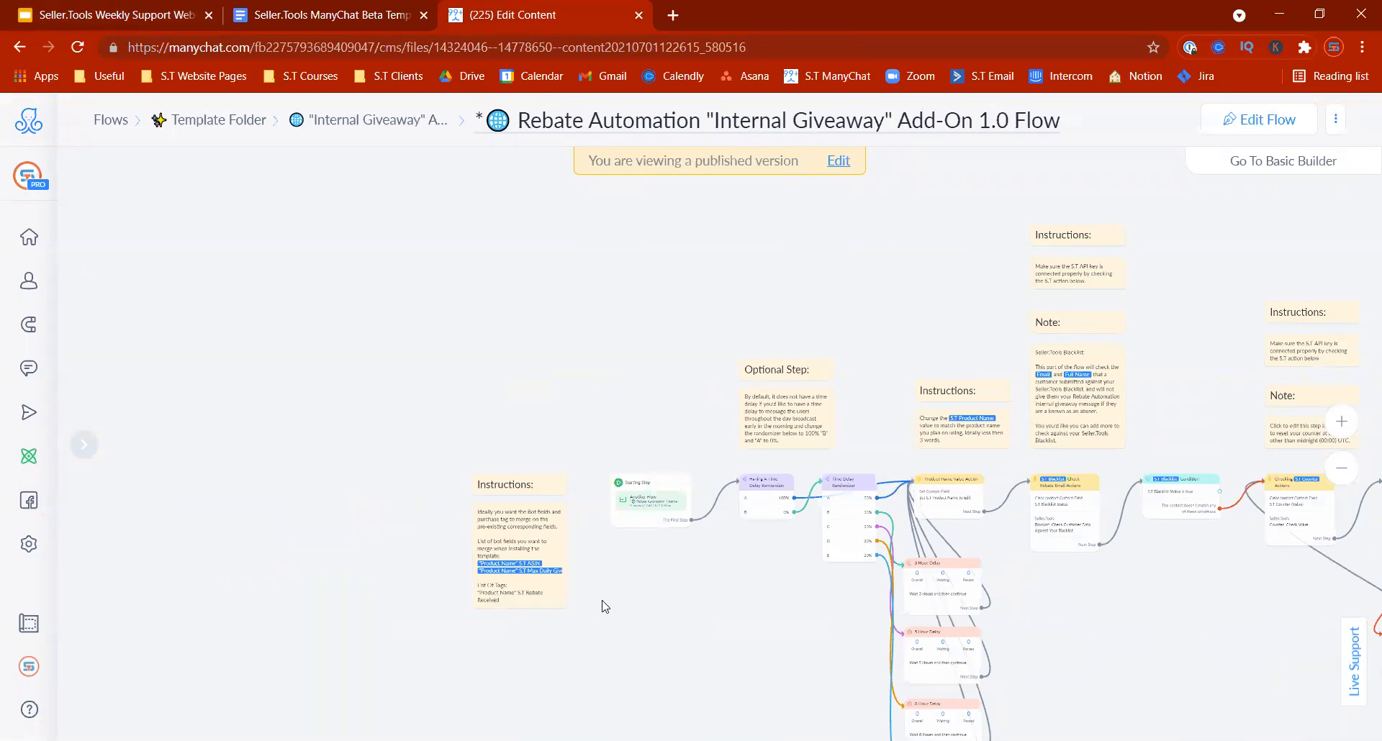
scroll(648, 587, "right", 3)
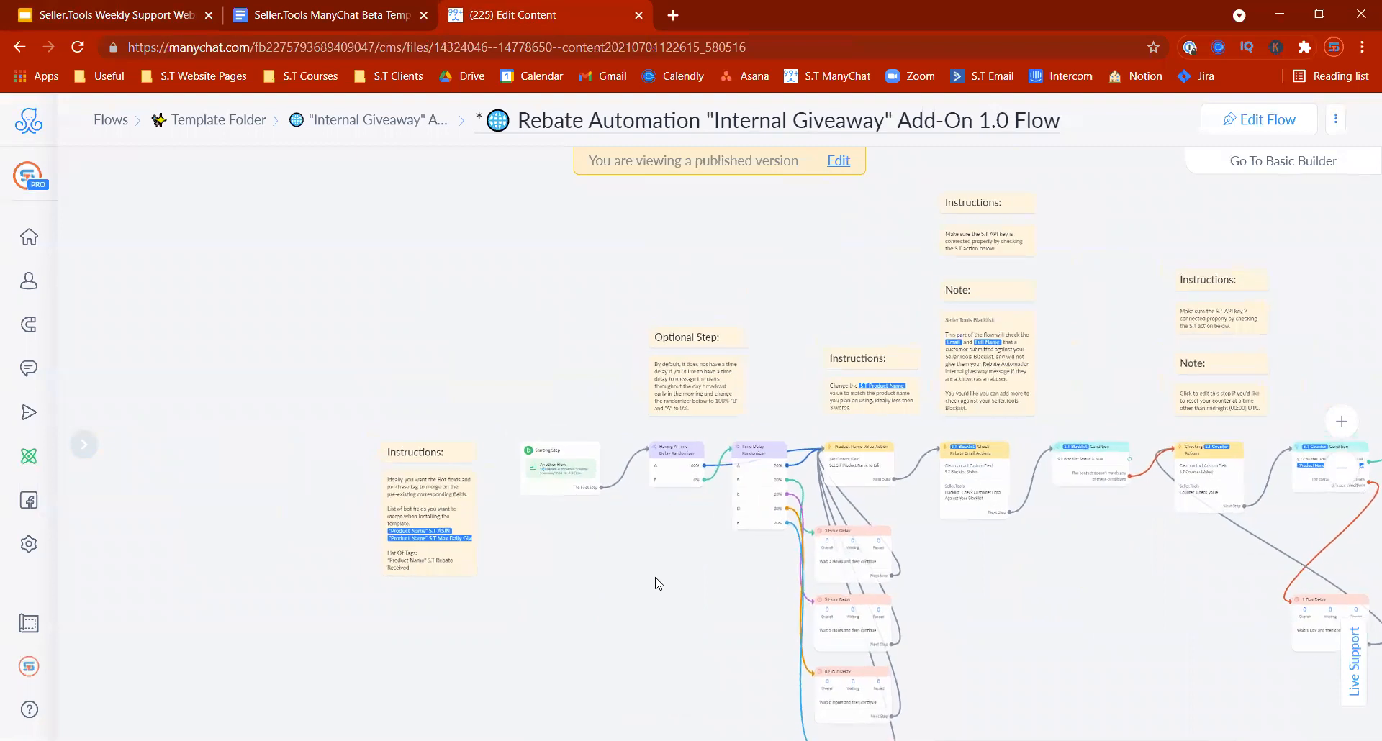
left_click_drag(1132, 600, 1056, 523)
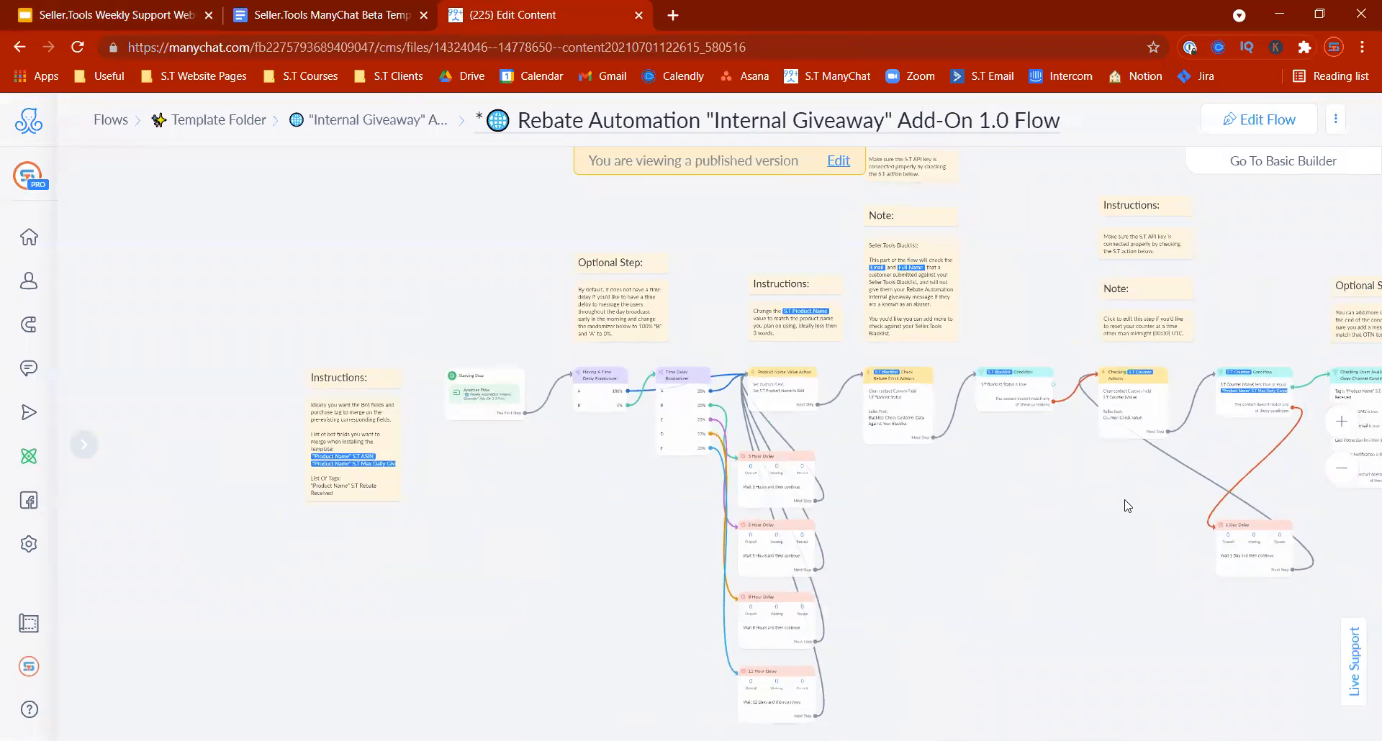
- Inspect the Having A Time Delay Randomizer step's path percentages and next steps, then close its details
left_click(1350, 421)
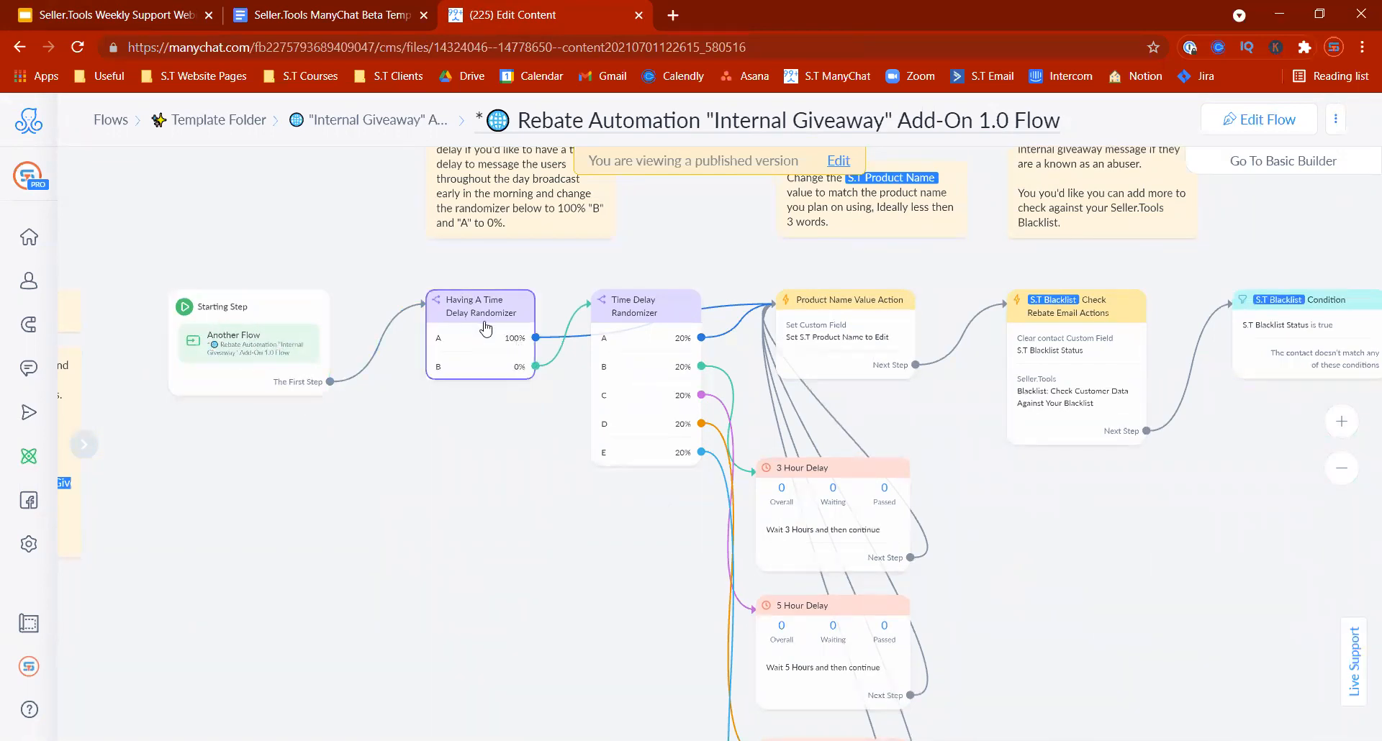
scroll(570, 352, "up", 1)
scroll(570, 353, "up", 2)
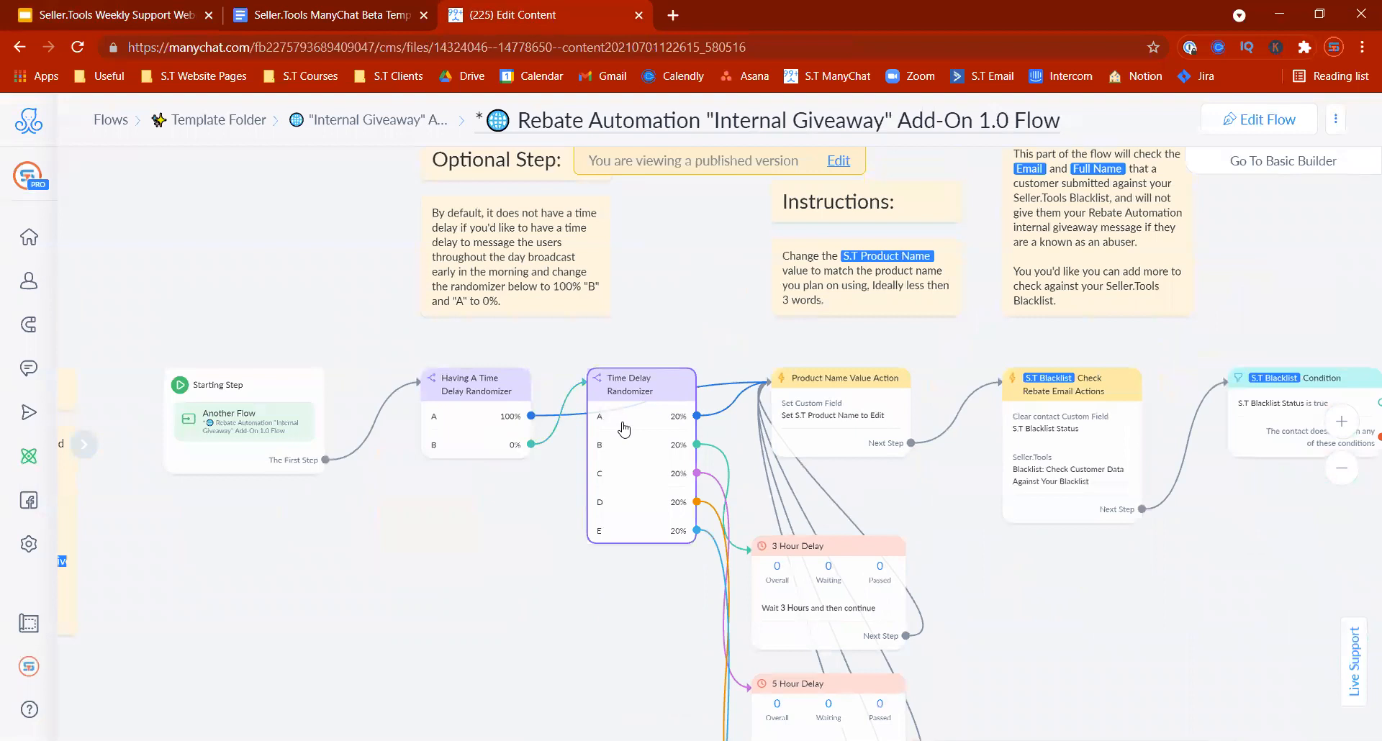
left_click_drag(571, 652, 481, 490)
scroll(481, 490, "up", 3)
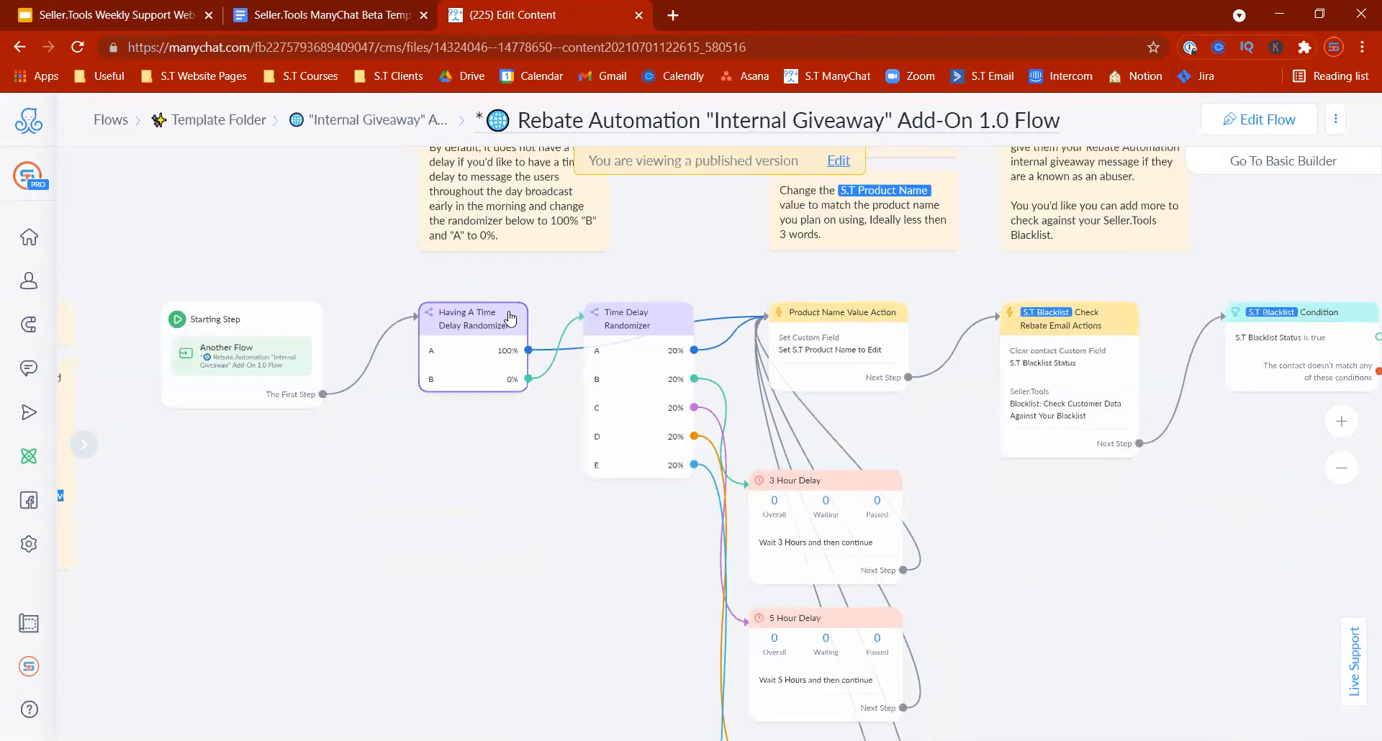
left_click(529, 356)
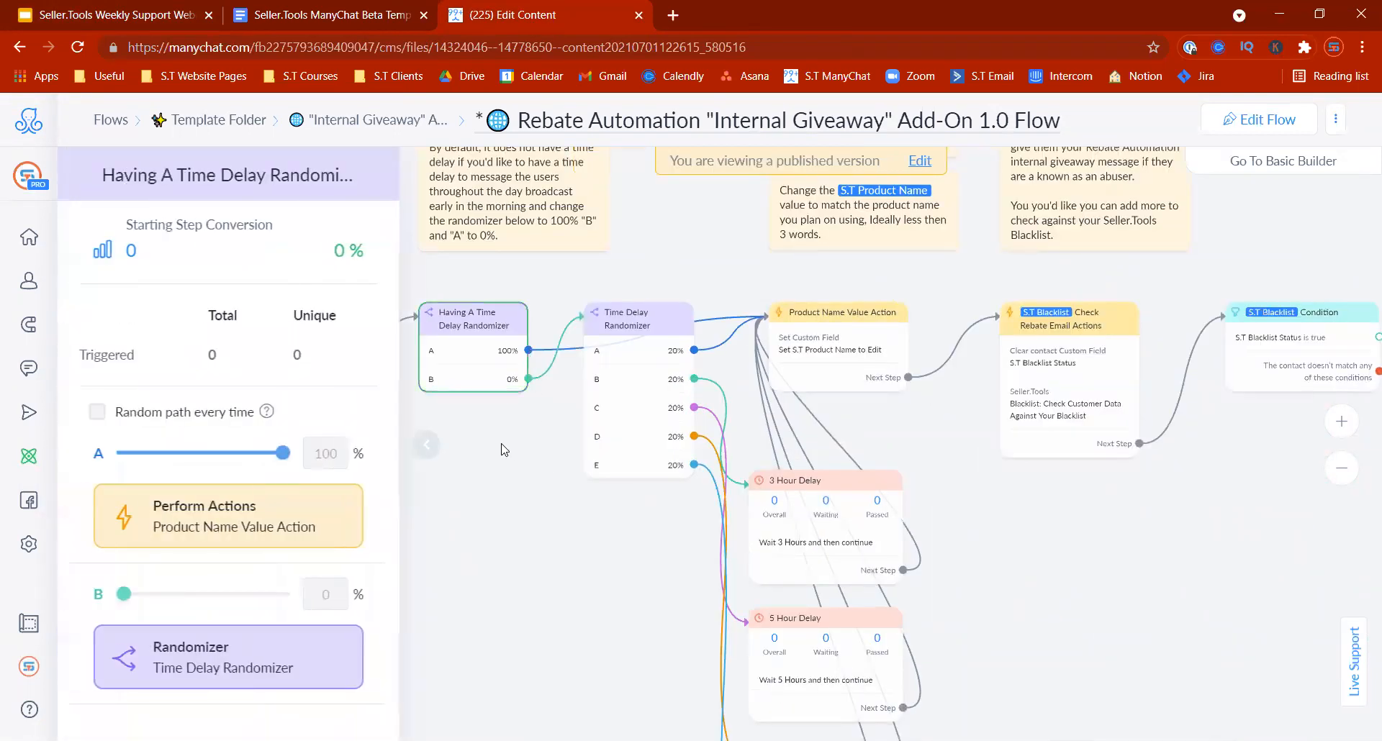
left_click_drag(455, 483, 410, 455)
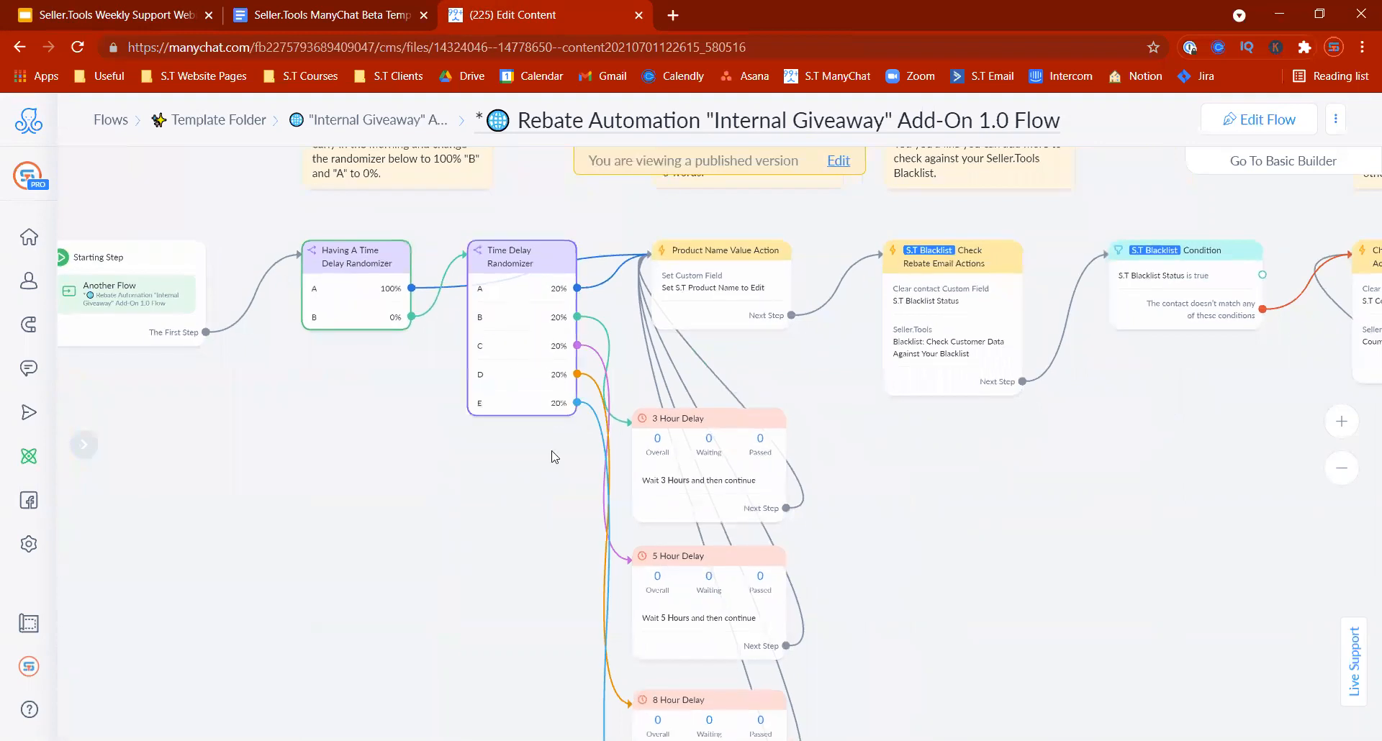
- Review the hour-delay steps, then inspect the Product Name Value Action step's Set Custom Field action and deselect the step
scroll(478, 343, "down", 2)
scroll(548, 451, "up", 1)
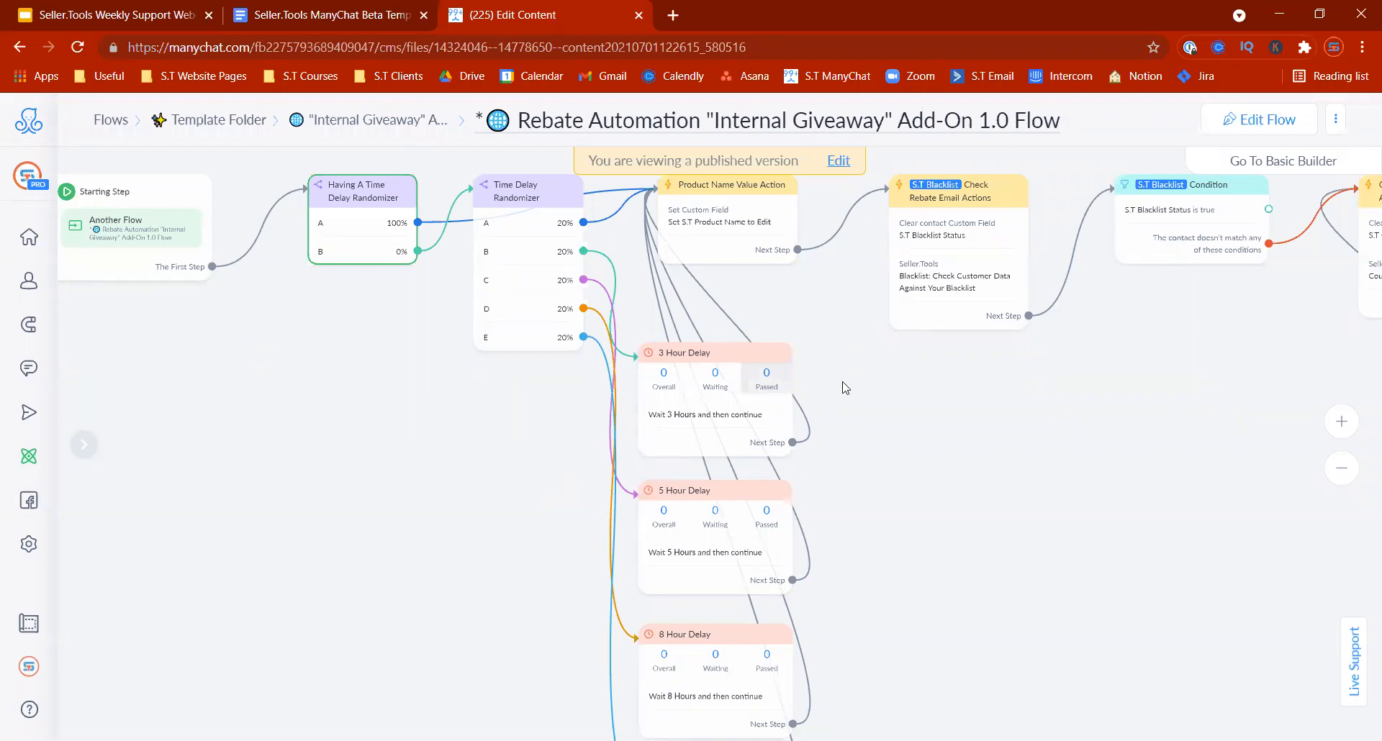
scroll(906, 435, "up", 3)
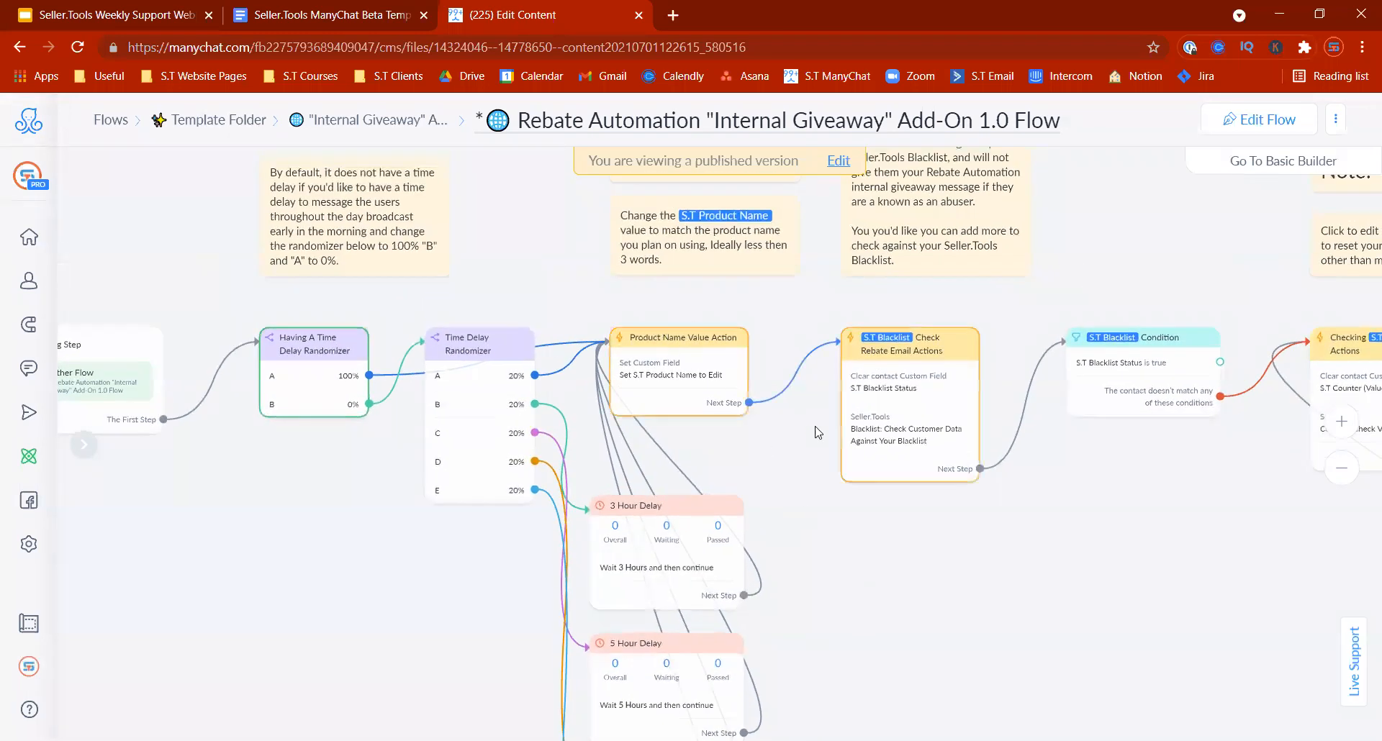
scroll(662, 336, "up", 1)
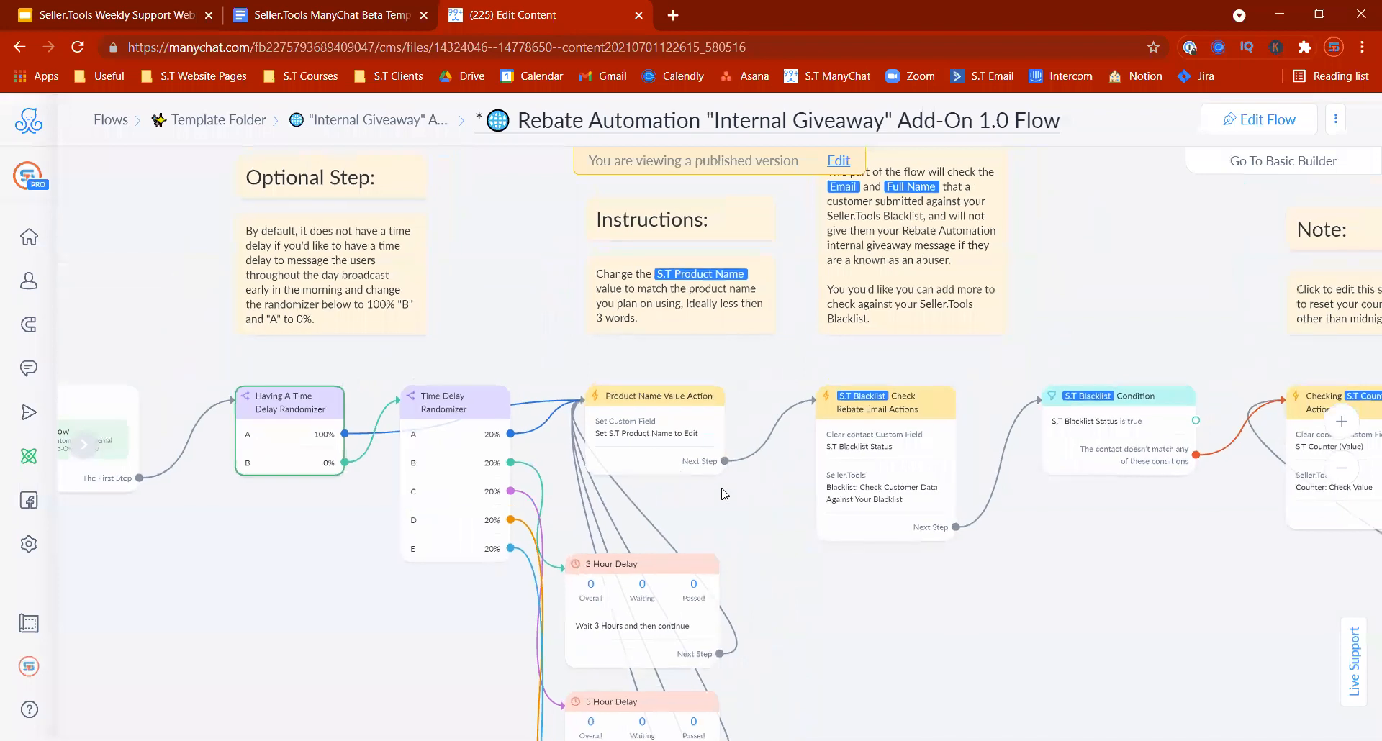
left_click(696, 438)
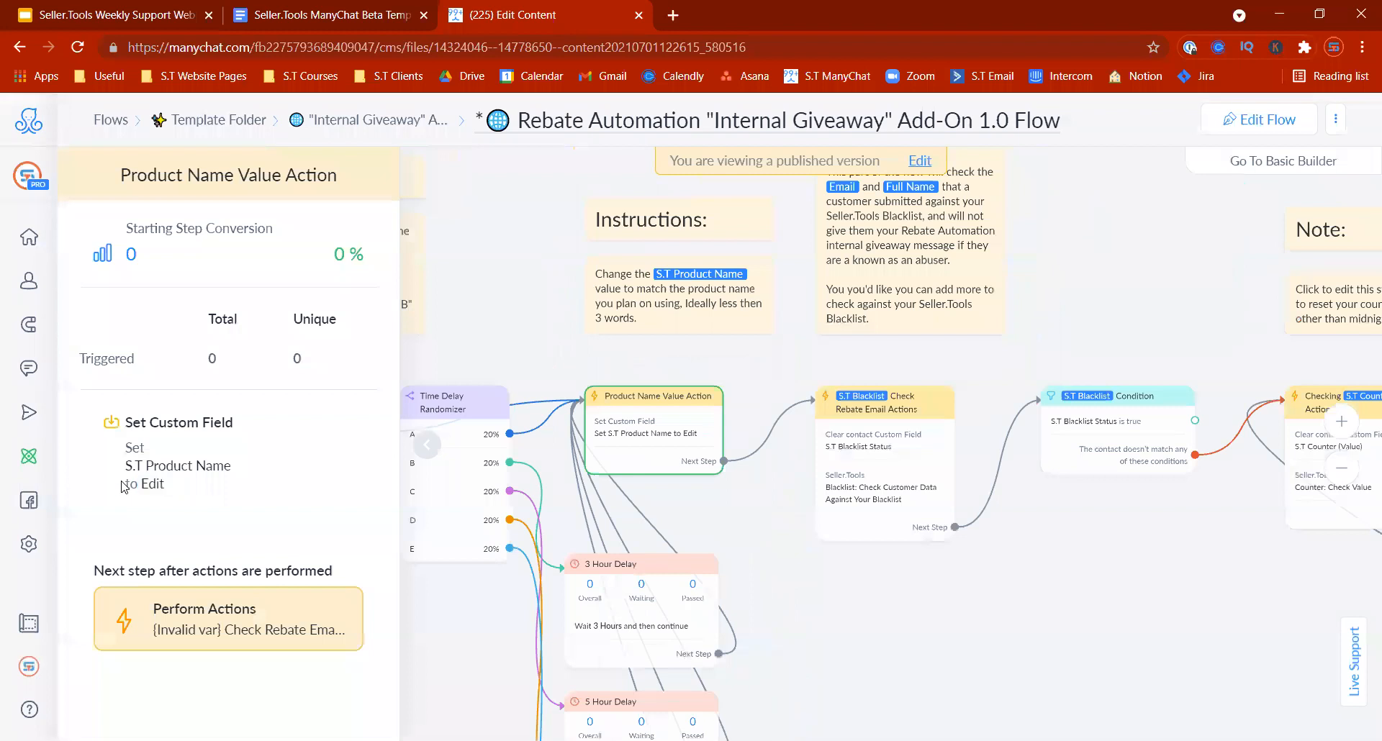
left_click(826, 533)
left_click(872, 601)
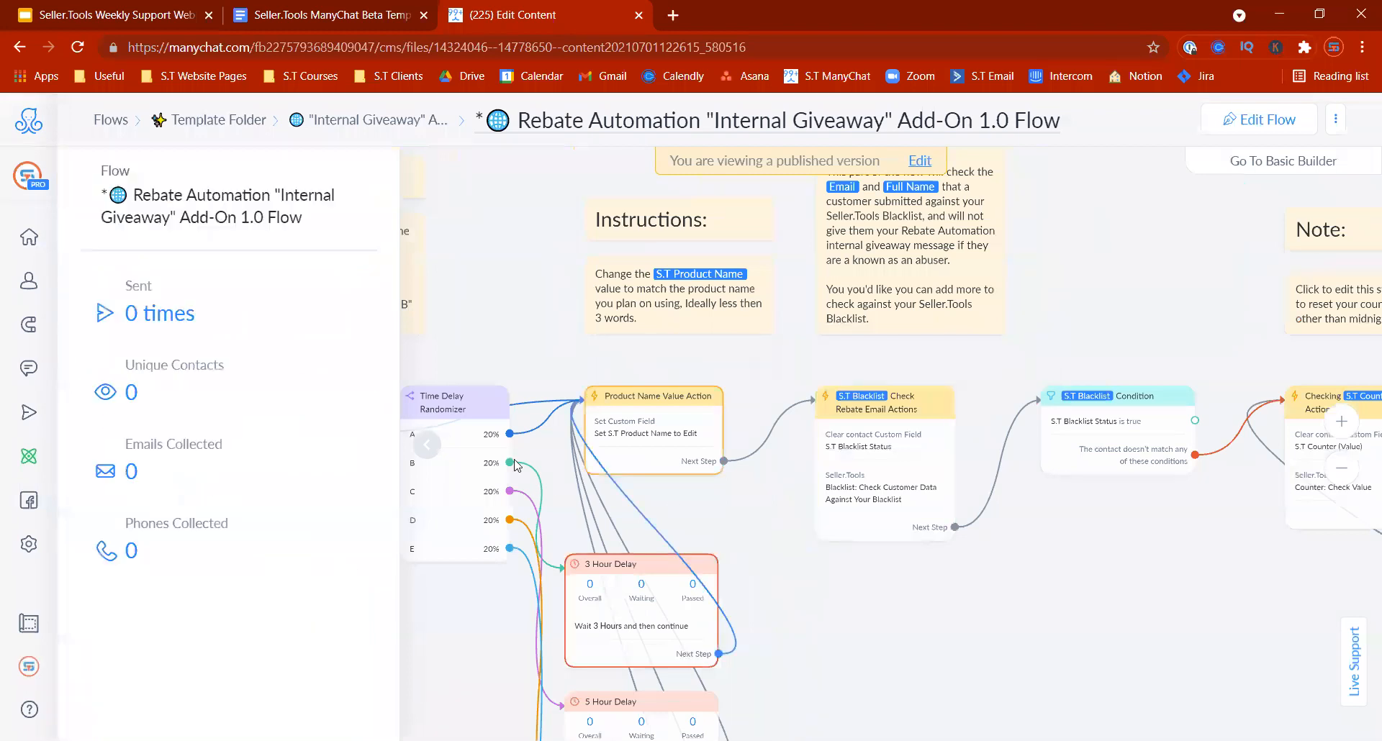
- Examine the S.T Blacklist check and condition, followed by the S.T Counter action and condition in the flow
scroll(792, 626, "right", 4)
scroll(791, 627, "down", 1)
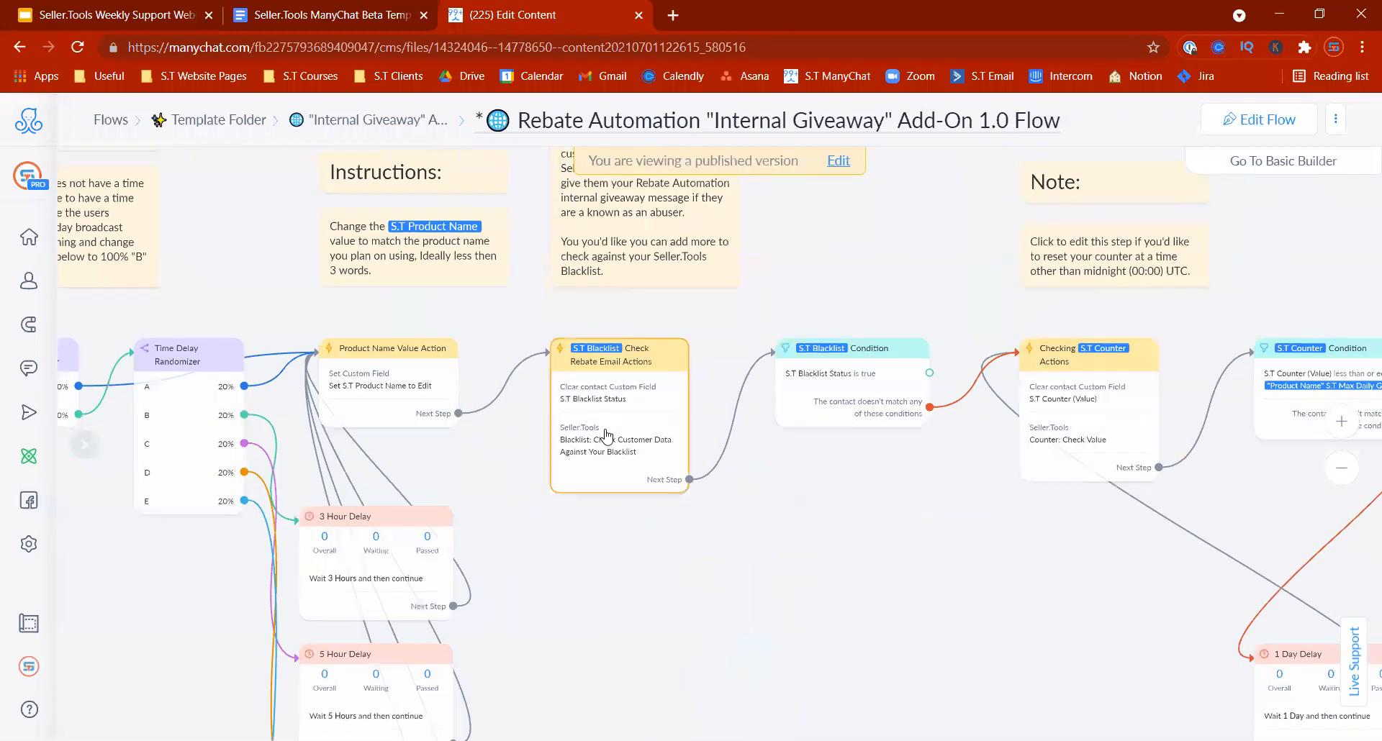
scroll(748, 636, "right", 3)
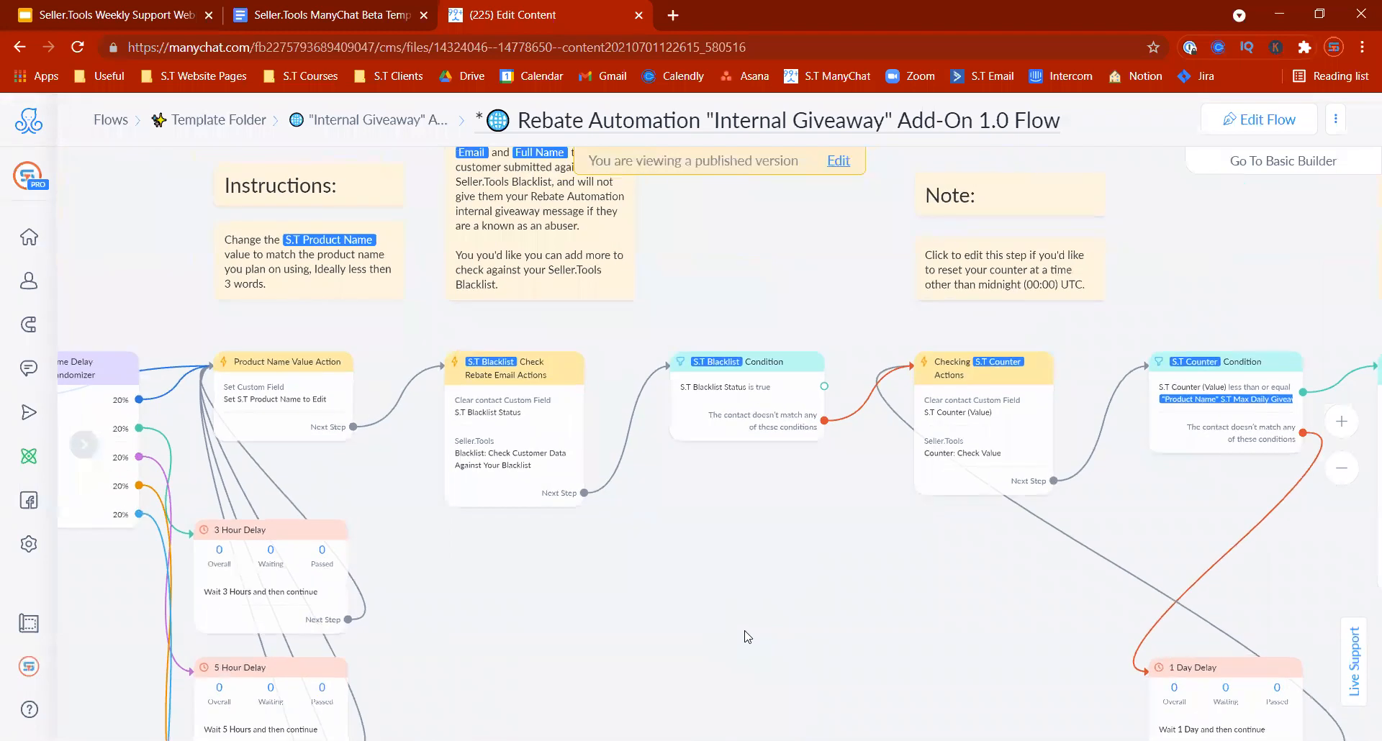
right_click(749, 706)
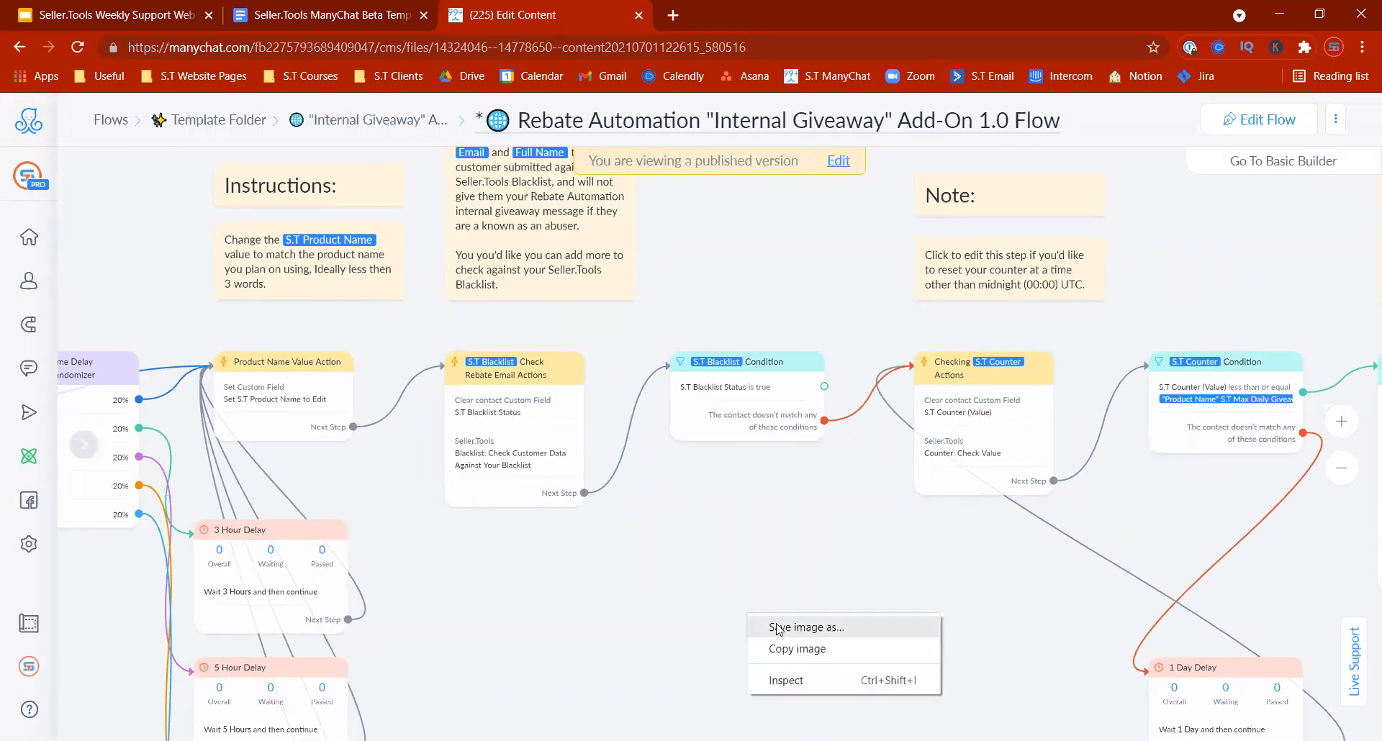
left_click_drag(742, 585, 636, 611)
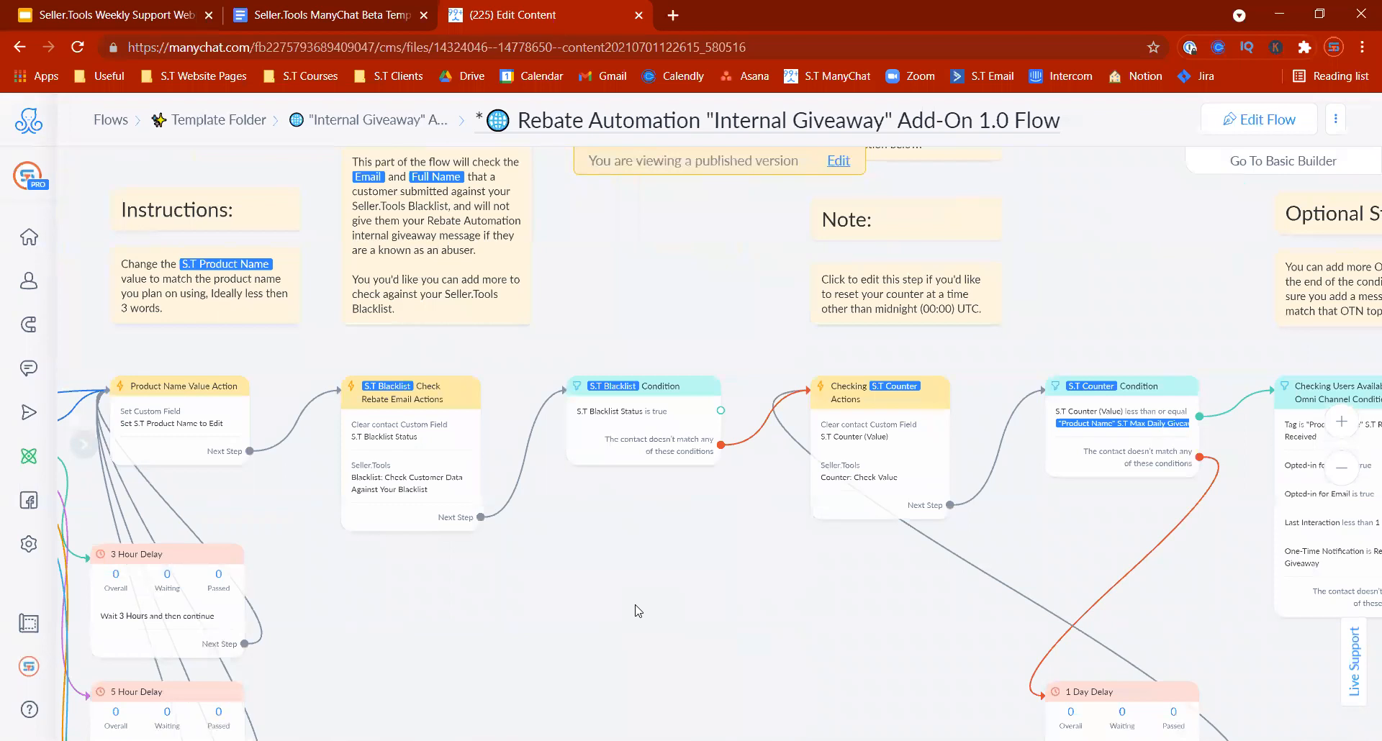
left_click_drag(753, 603, 687, 587)
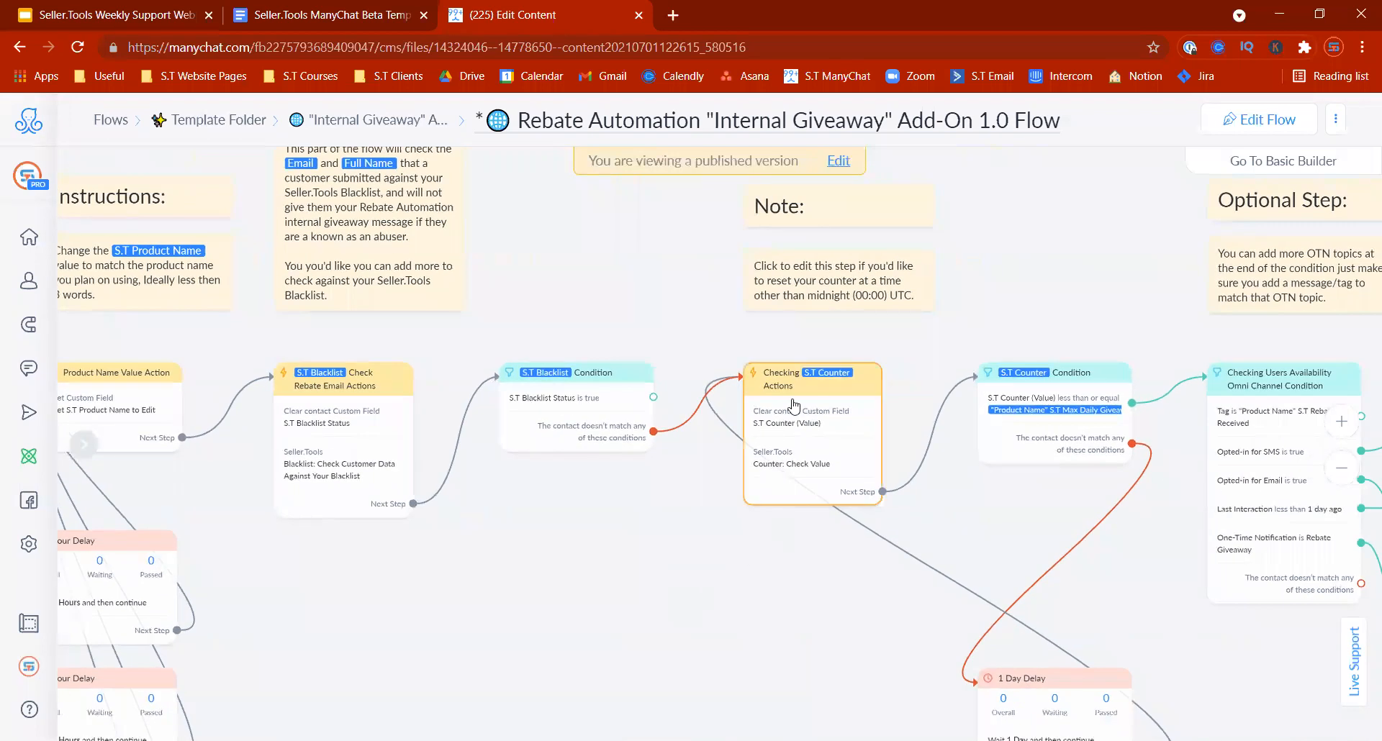
left_click_drag(979, 515, 777, 483)
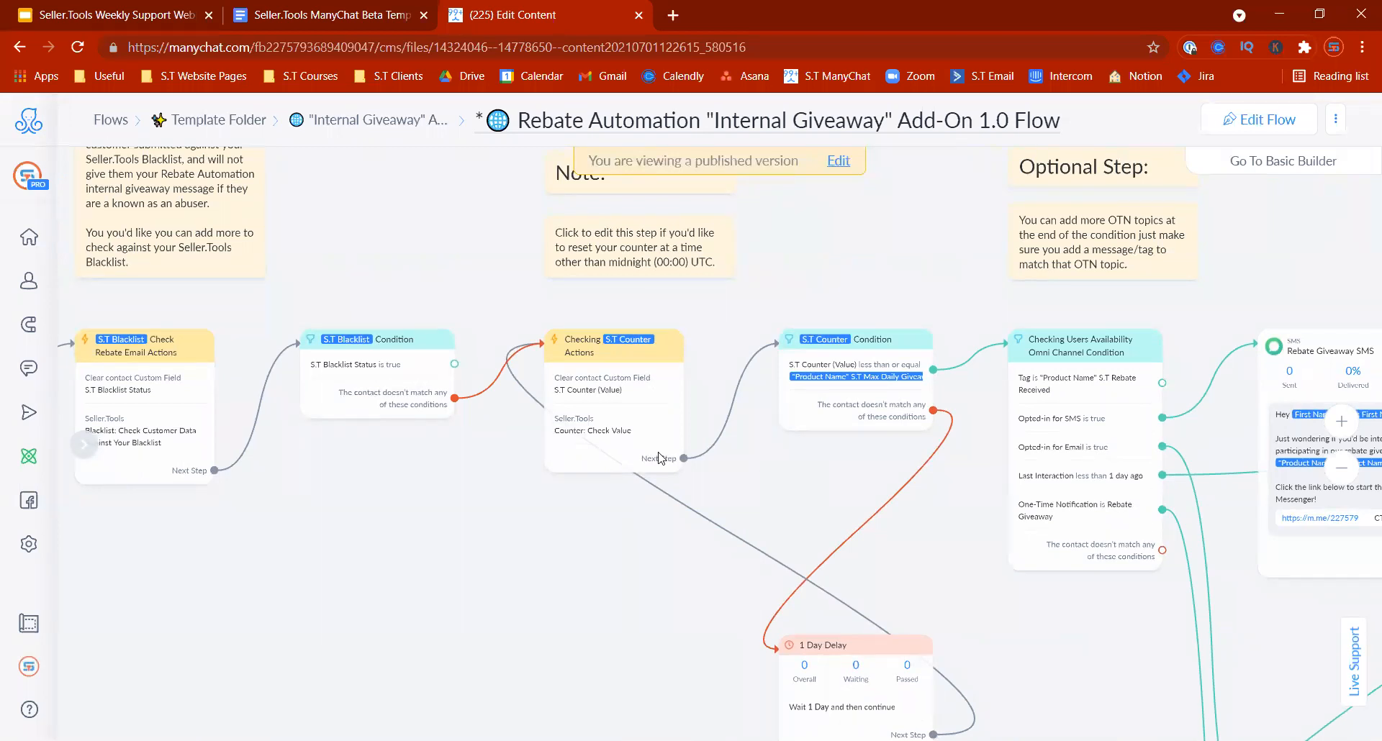
- Review the Time Delay Randomizer paths and the hour-delay steps, then return to the Checking S.T Counter Actions step
left_click_drag(414, 575, 1077, 466)
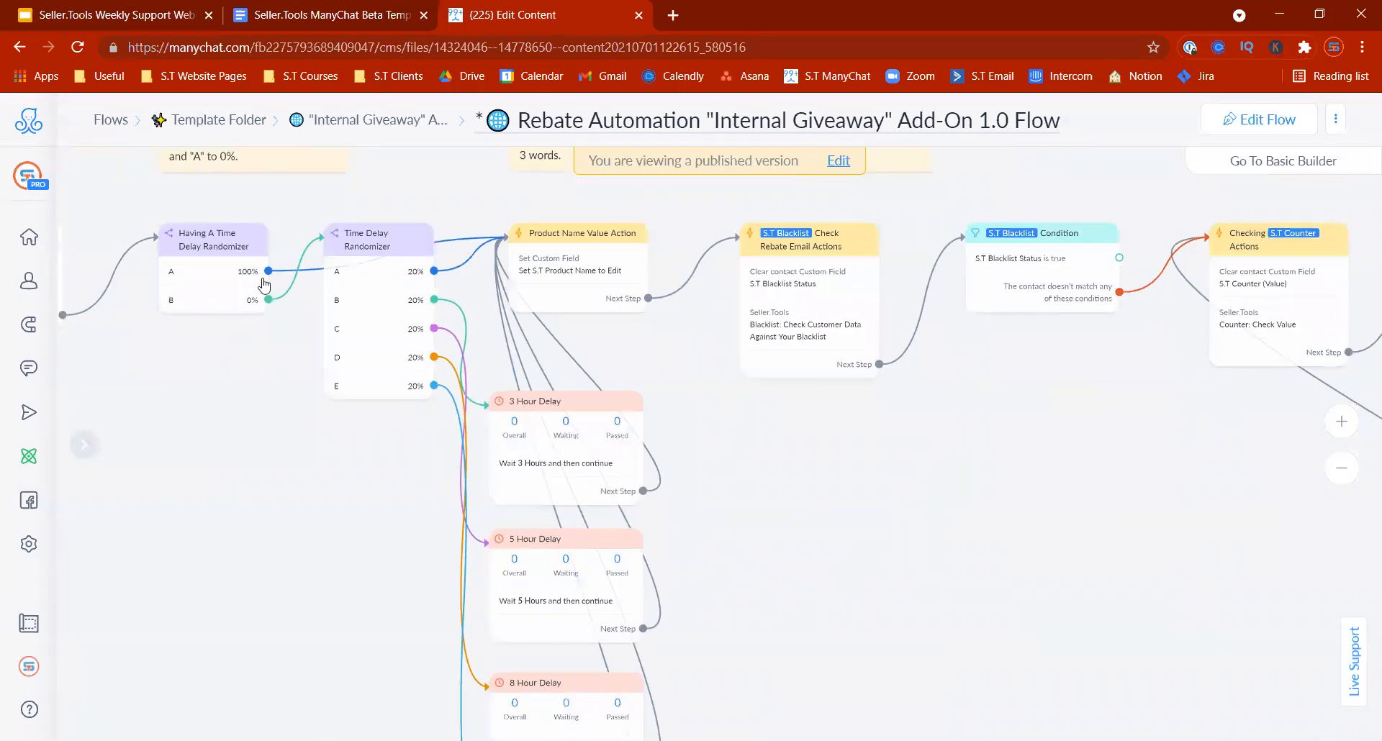
left_click_drag(265, 285, 420, 346)
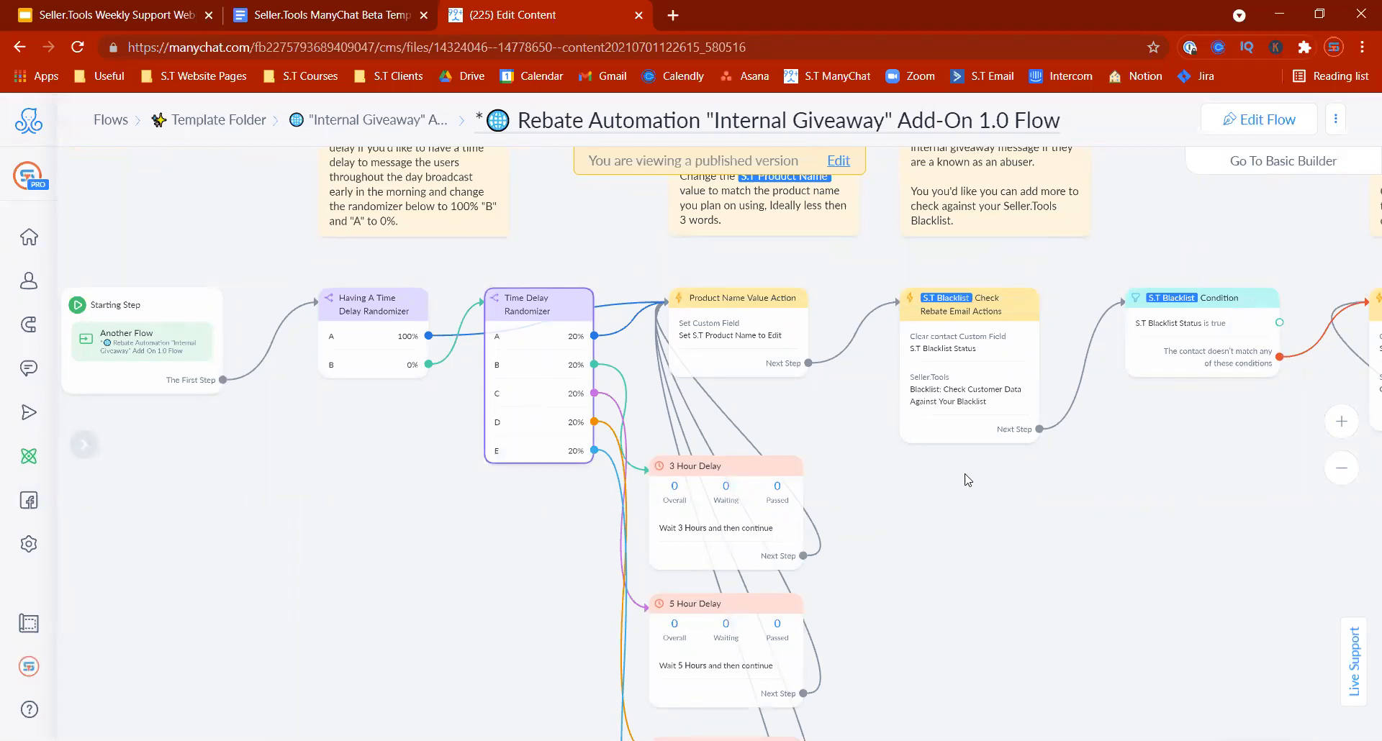
scroll(967, 480, "down", 3)
scroll(804, 631, "right", 1)
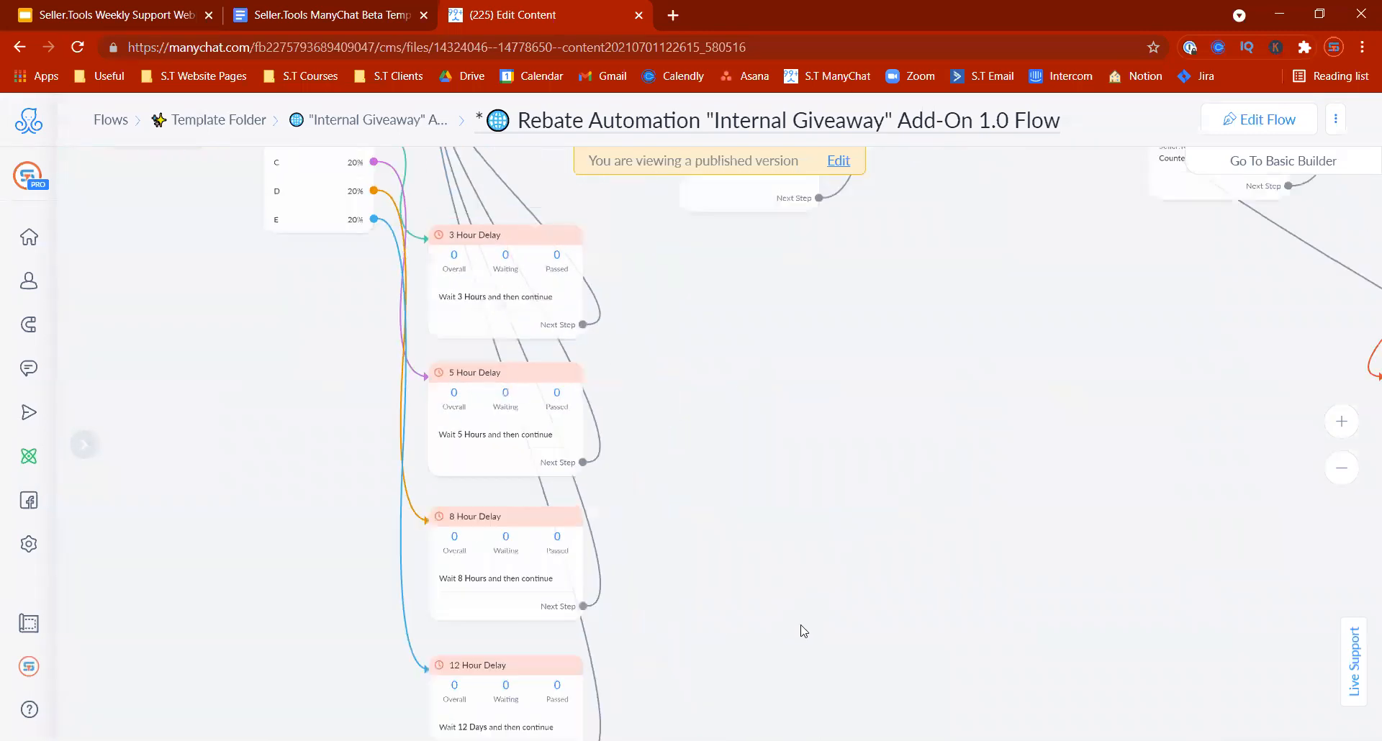
scroll(804, 631, "up", 5)
scroll(804, 631, "right", 5)
left_click_drag(725, 372, 709, 376)
left_click_drag(540, 457, 577, 445)
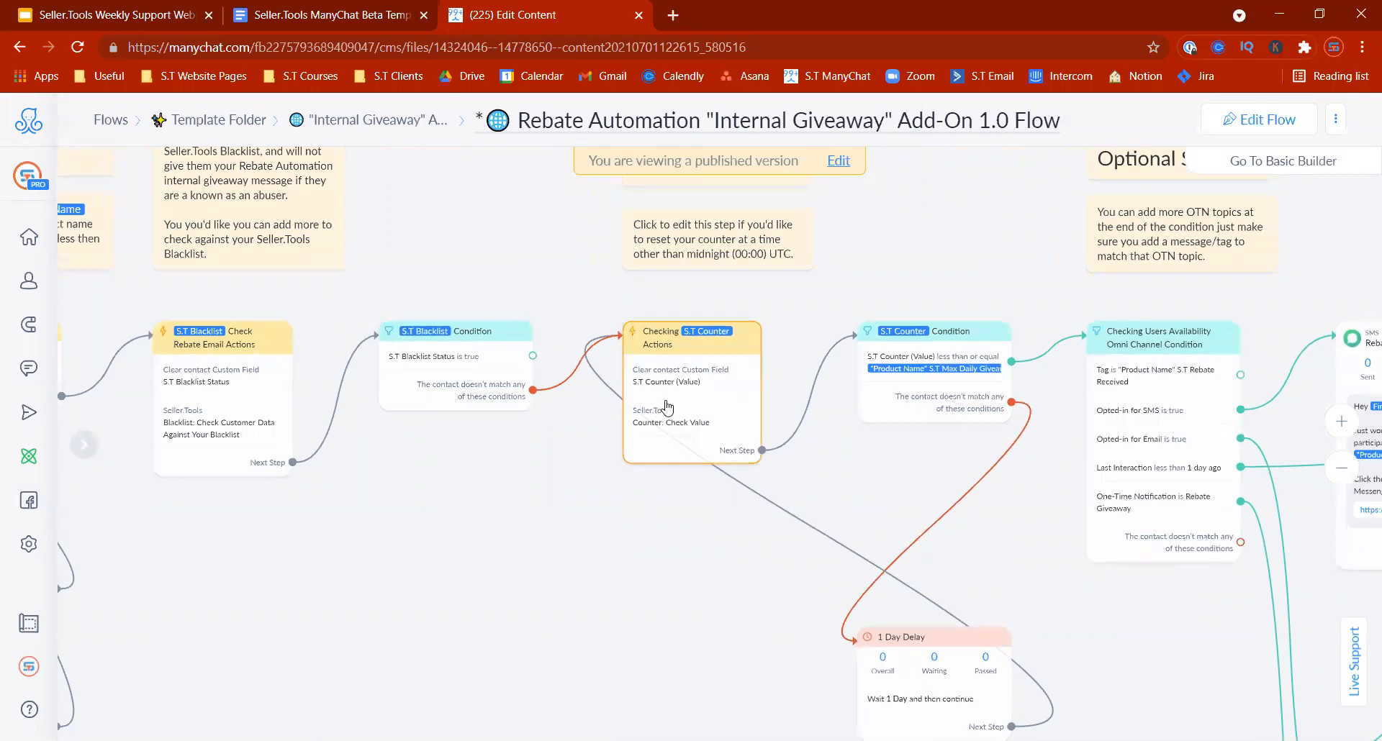
- Examine how the S.T Counter Condition sends unmatched contacts through the 1 Day Delay and back to the counter check
scroll(669, 552, "down", 5)
scroll(668, 552, "right", 6)
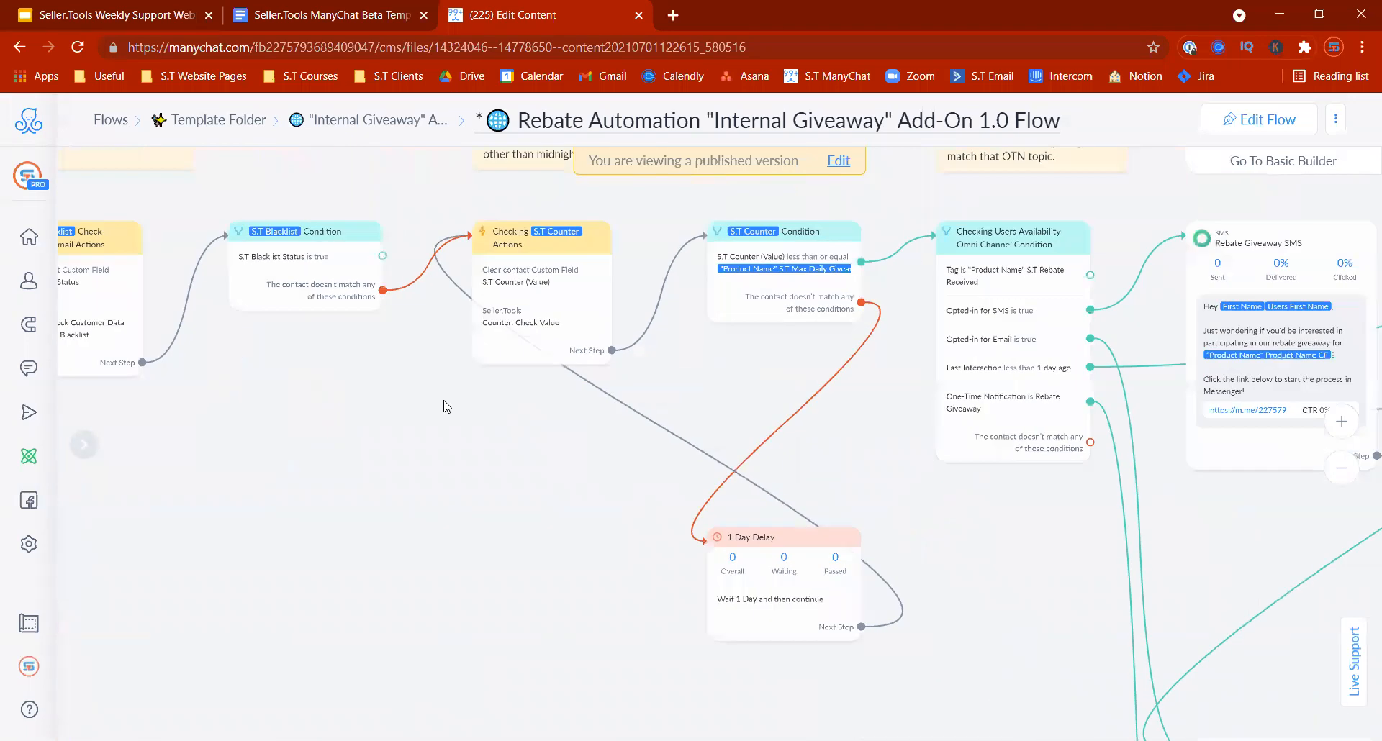
scroll(616, 412, "up", 3)
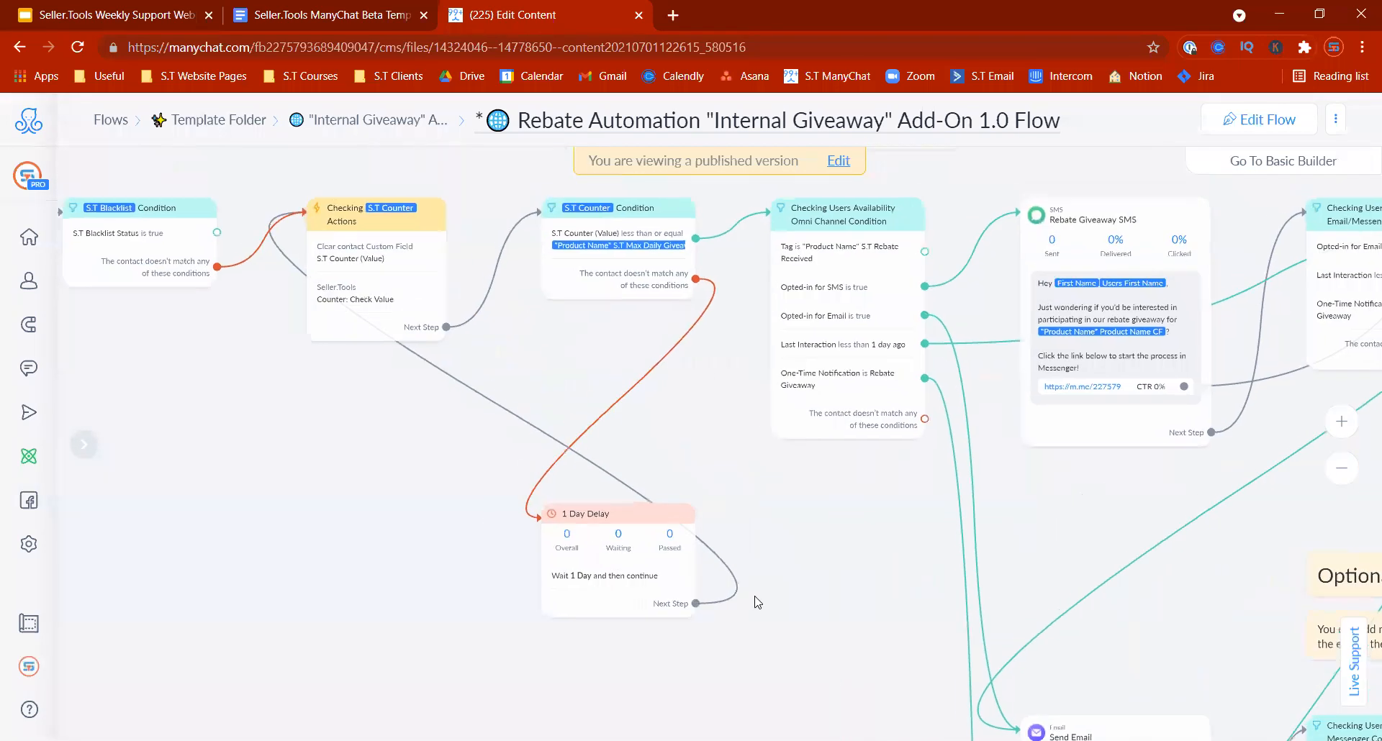
scroll(616, 412, "left", 2)
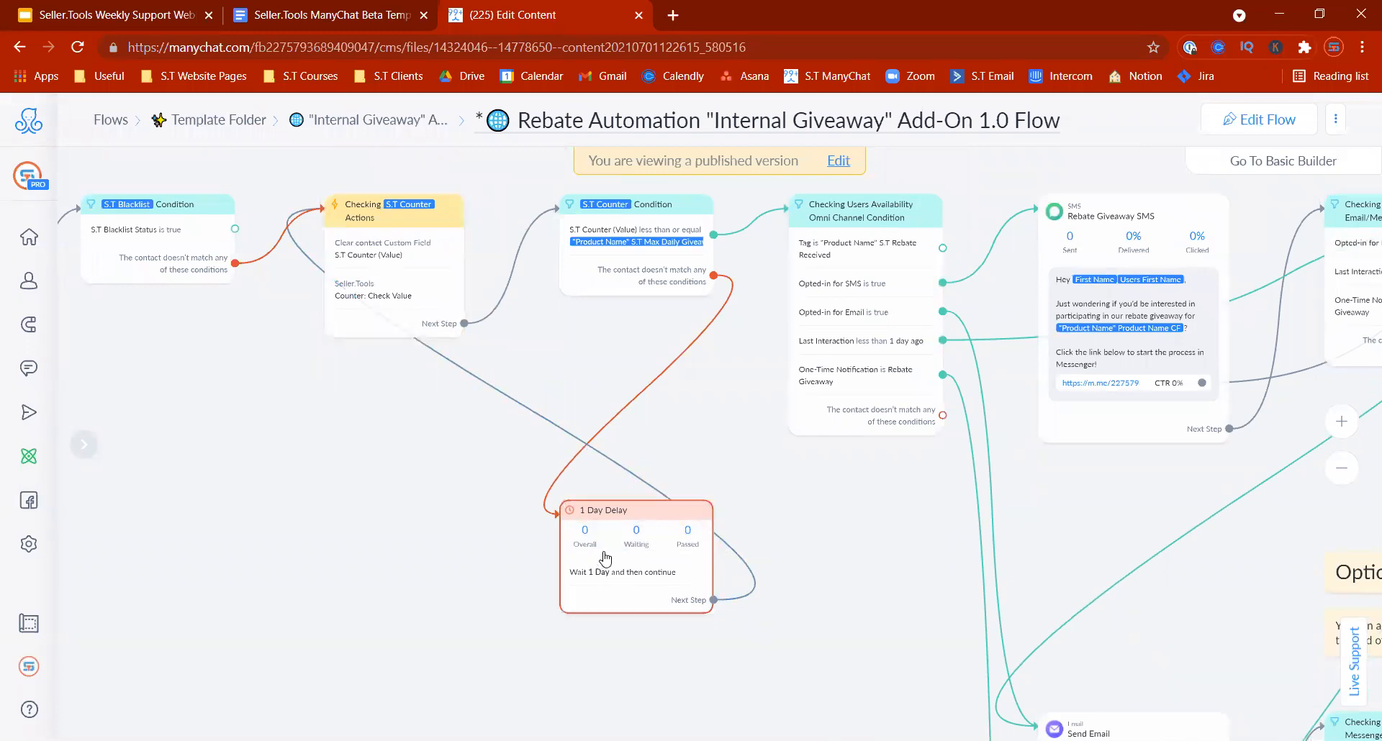
scroll(571, 592, "up", 2)
scroll(570, 592, "left", 2)
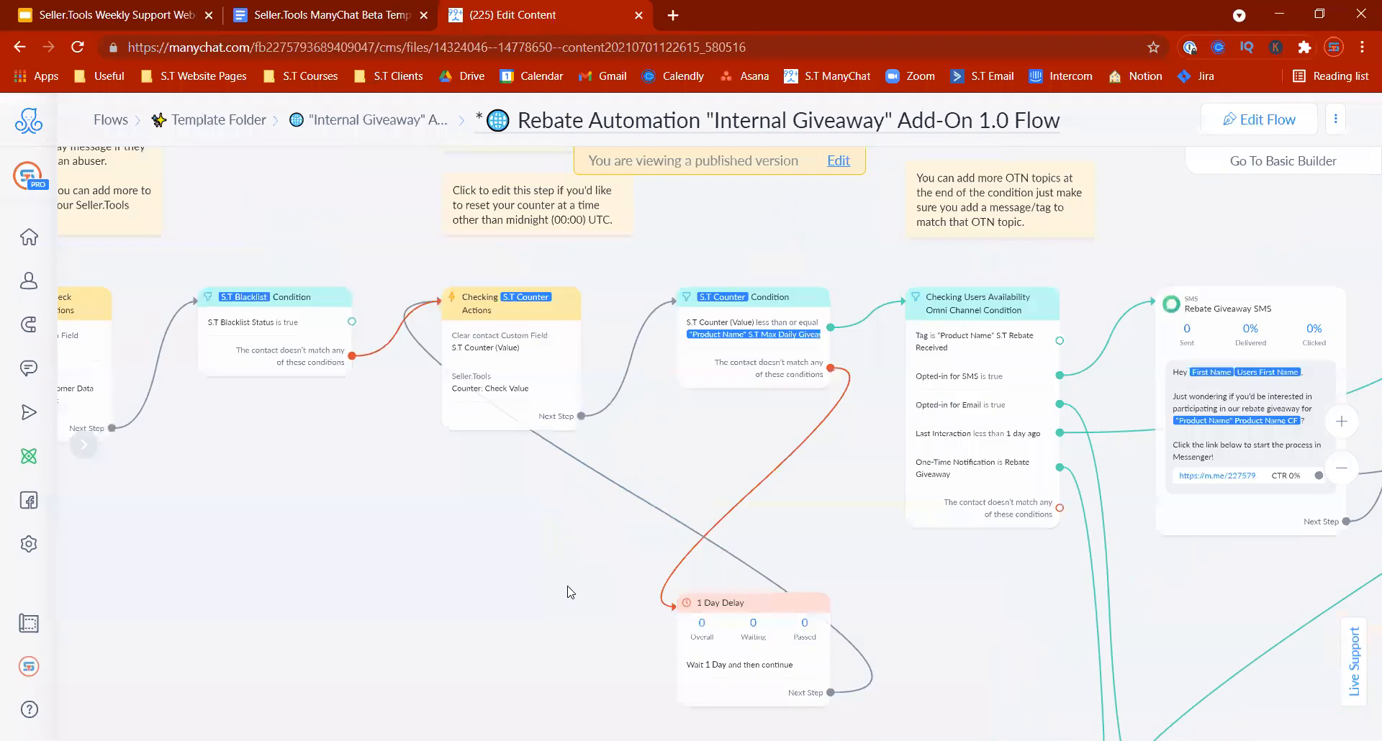
scroll(571, 593, "left", 2)
scroll(571, 592, "up", 1)
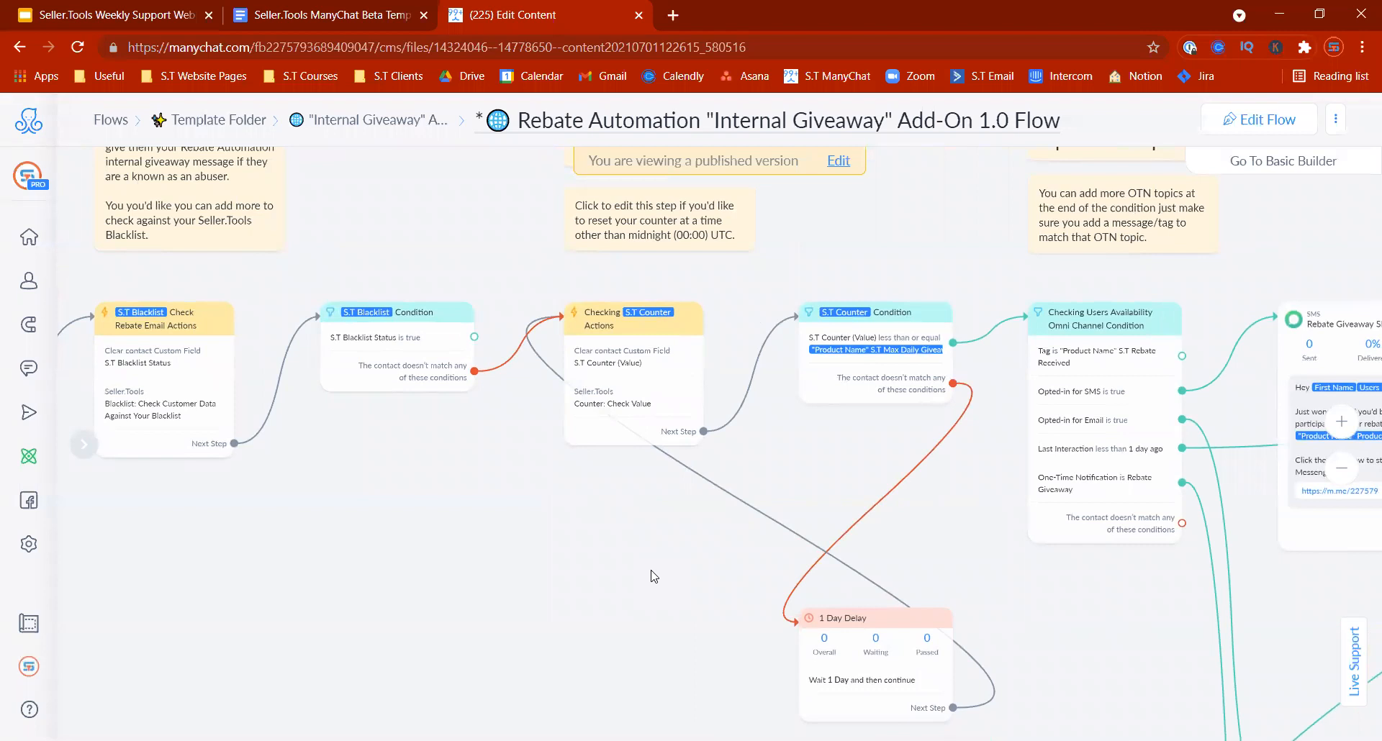
scroll(698, 647, "down", 1)
scroll(697, 647, "right", 2)
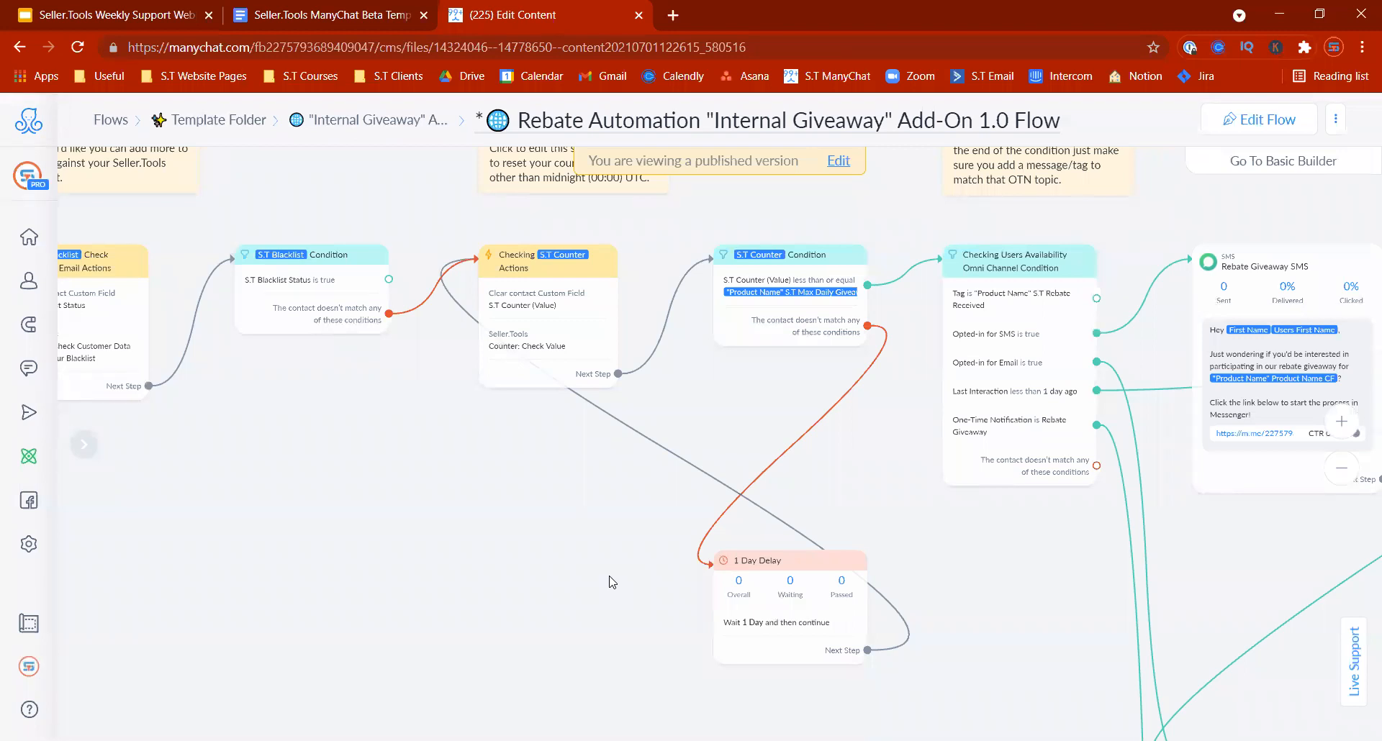
- Examine the Omni Channel Condition, its optional OTN topic note, and the Rebate Giveaway SMS step it leads to
left_click_drag(991, 675, 738, 737)
scroll(786, 652, "right", 4)
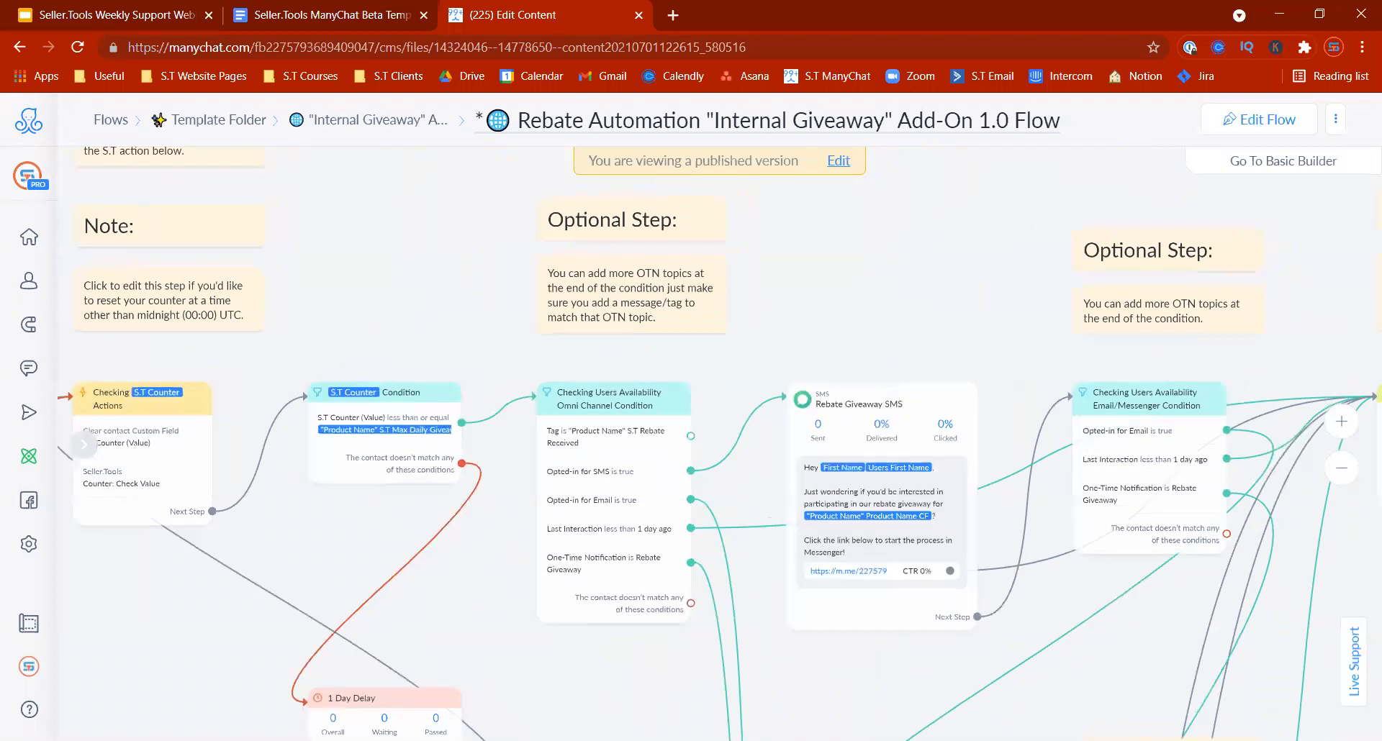
scroll(742, 651, "up", 2)
left_click_drag(720, 668, 656, 617)
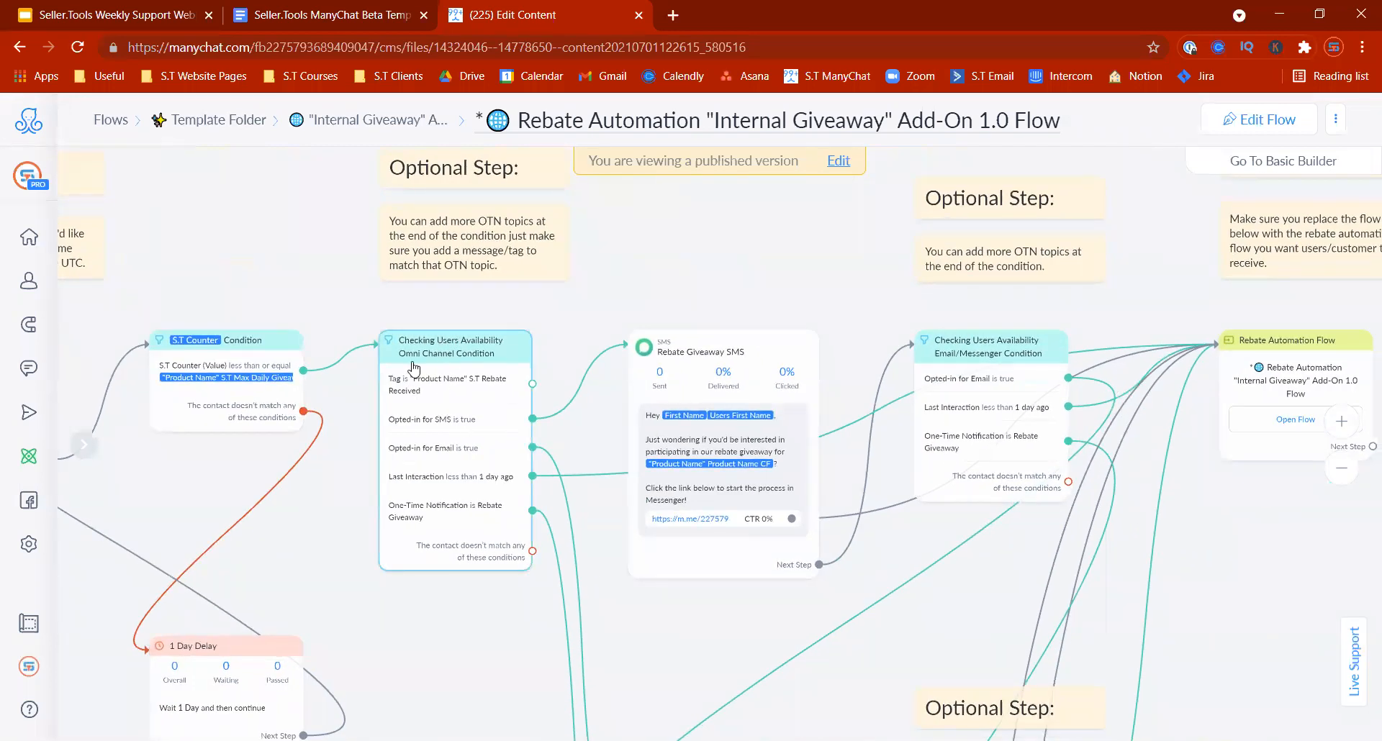
left_click_drag(617, 293, 671, 290)
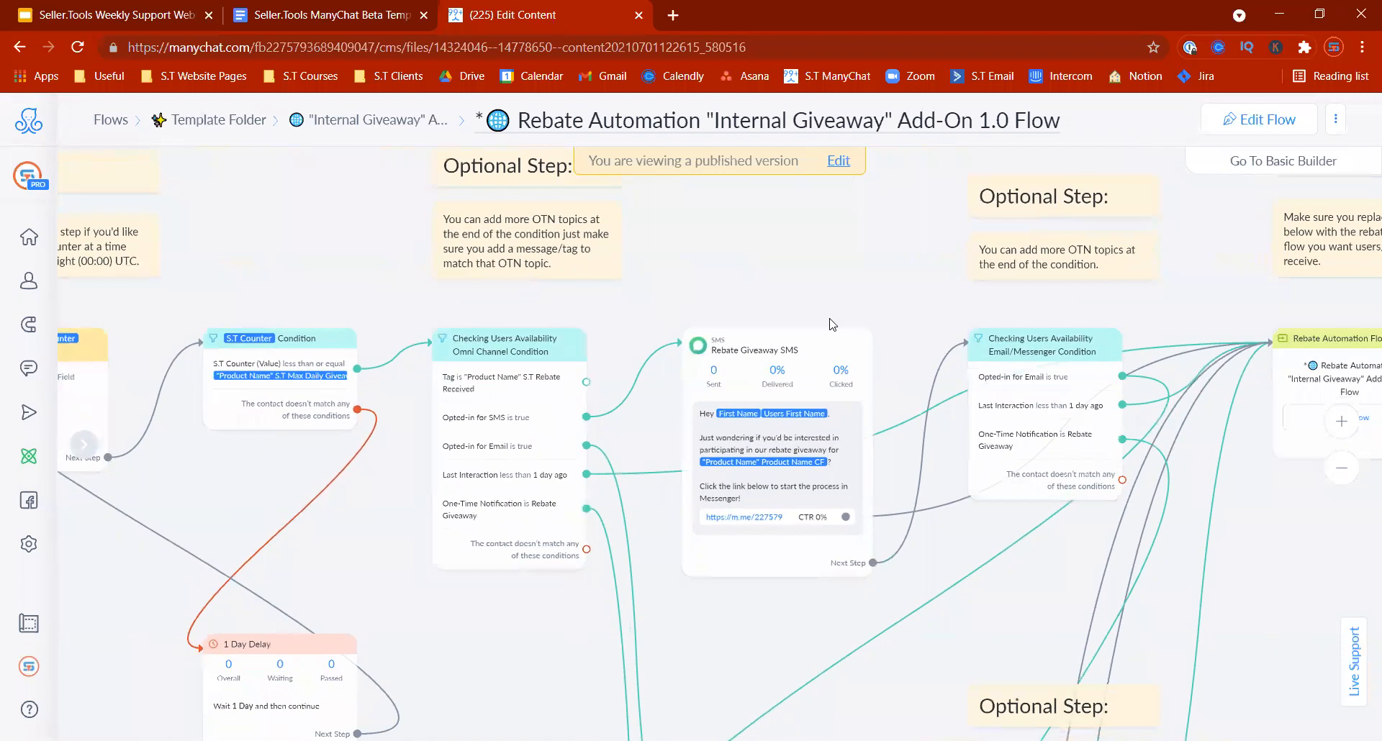
left_click(1342, 467)
left_click(1342, 468)
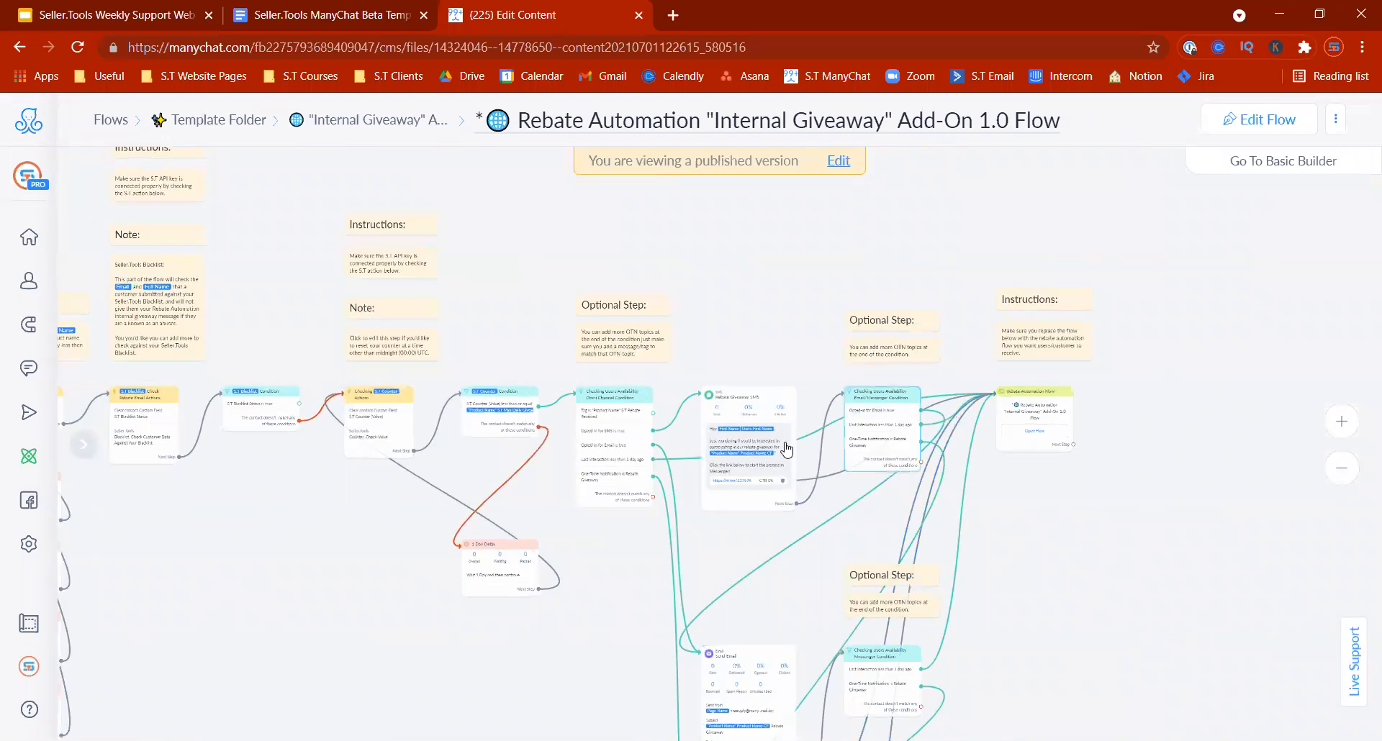
left_click(1342, 421)
left_click(1342, 421)
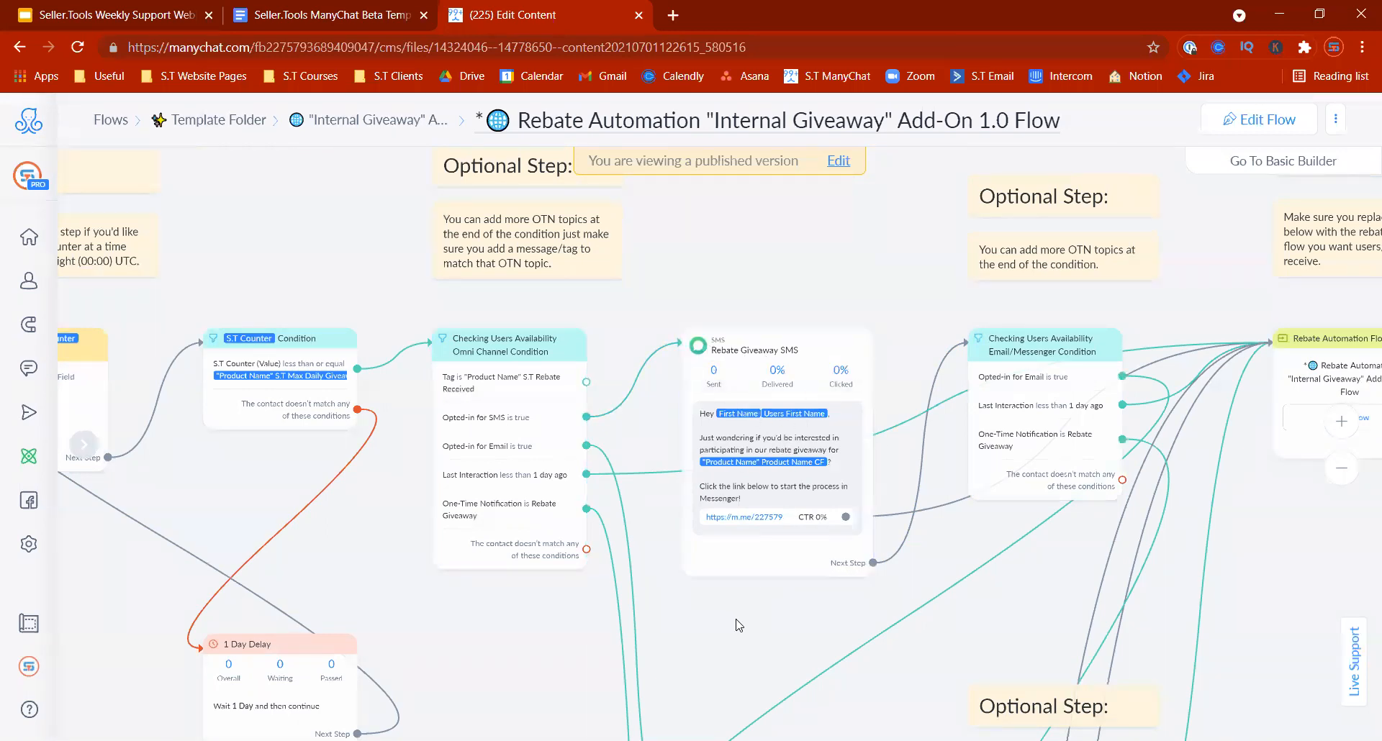
- Inspect the Email/Messenger Condition after the SMS, then the Send Email step and its follow-up Messenger Condition
scroll(789, 428, "down", 2)
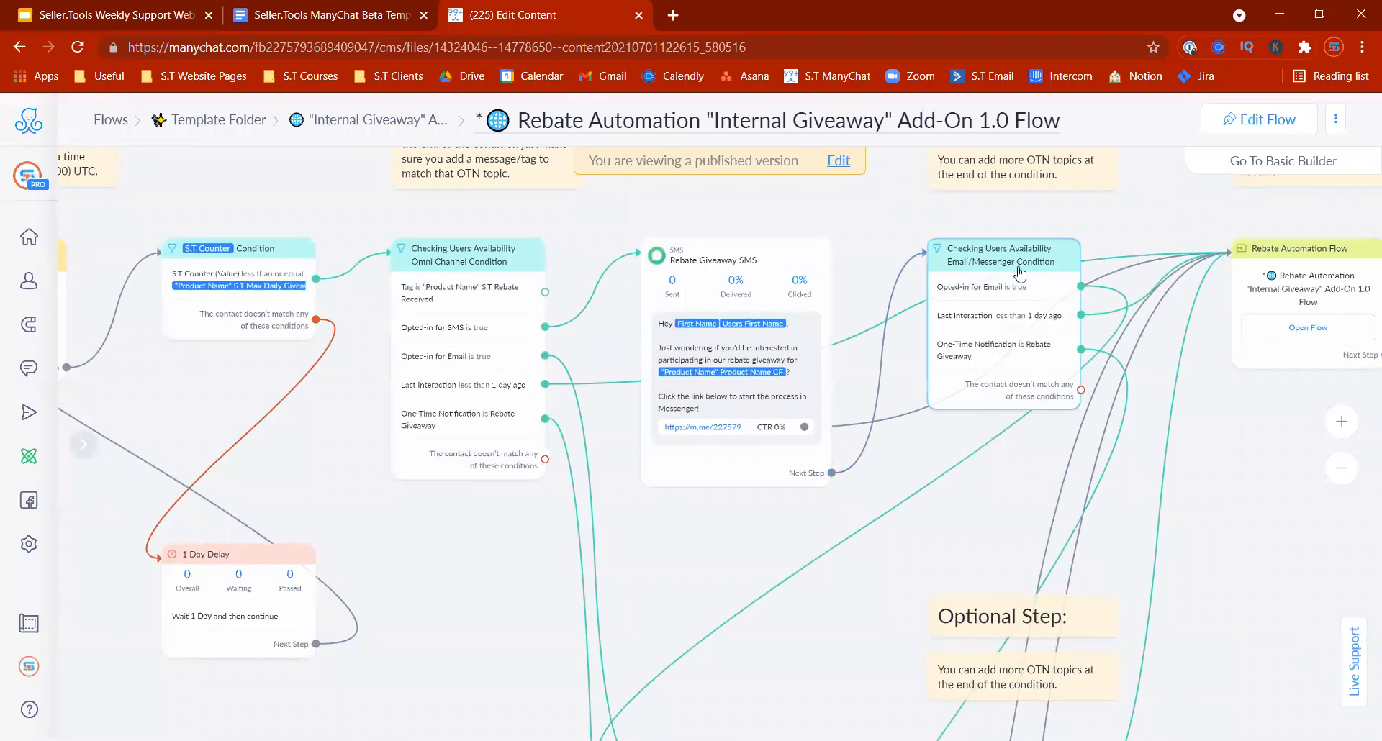
left_click_drag(840, 637, 869, 285)
left_click_drag(917, 241, 824, 564)
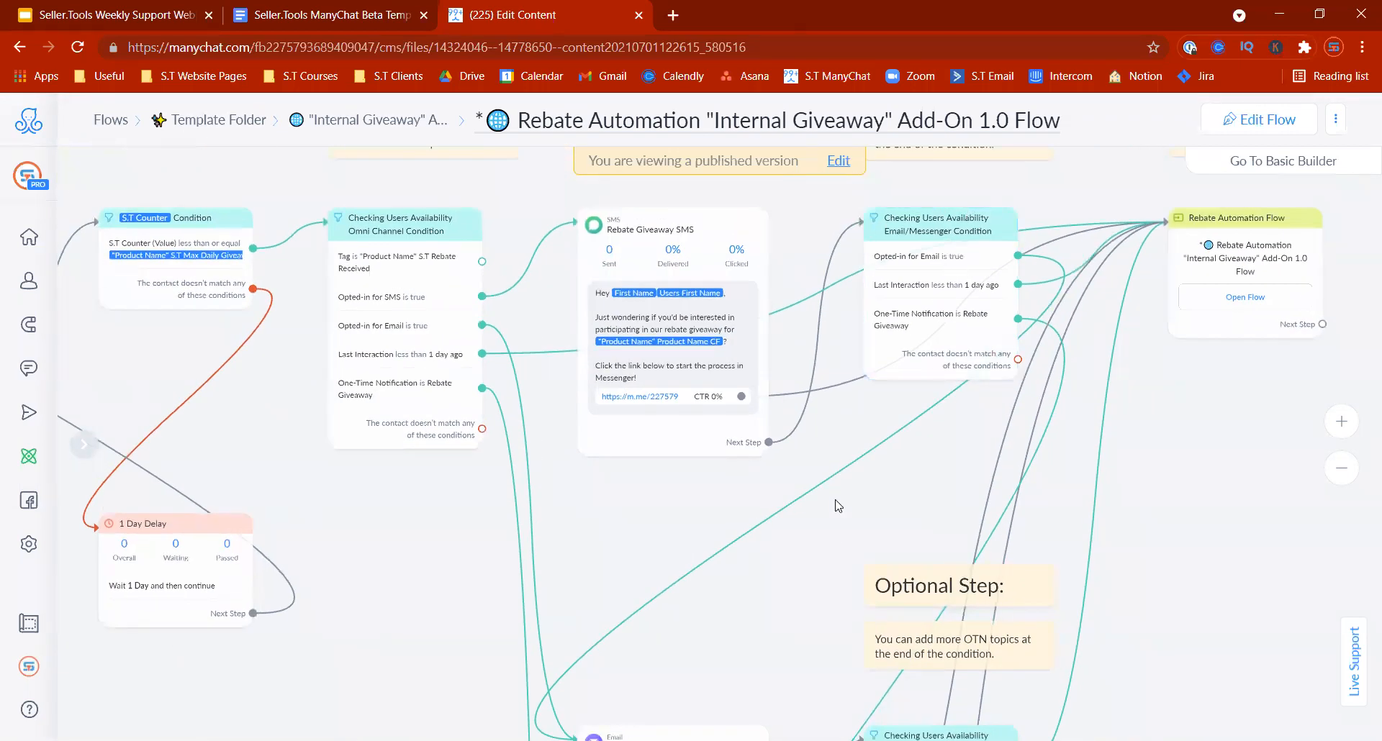
scroll(835, 533, "down", 5)
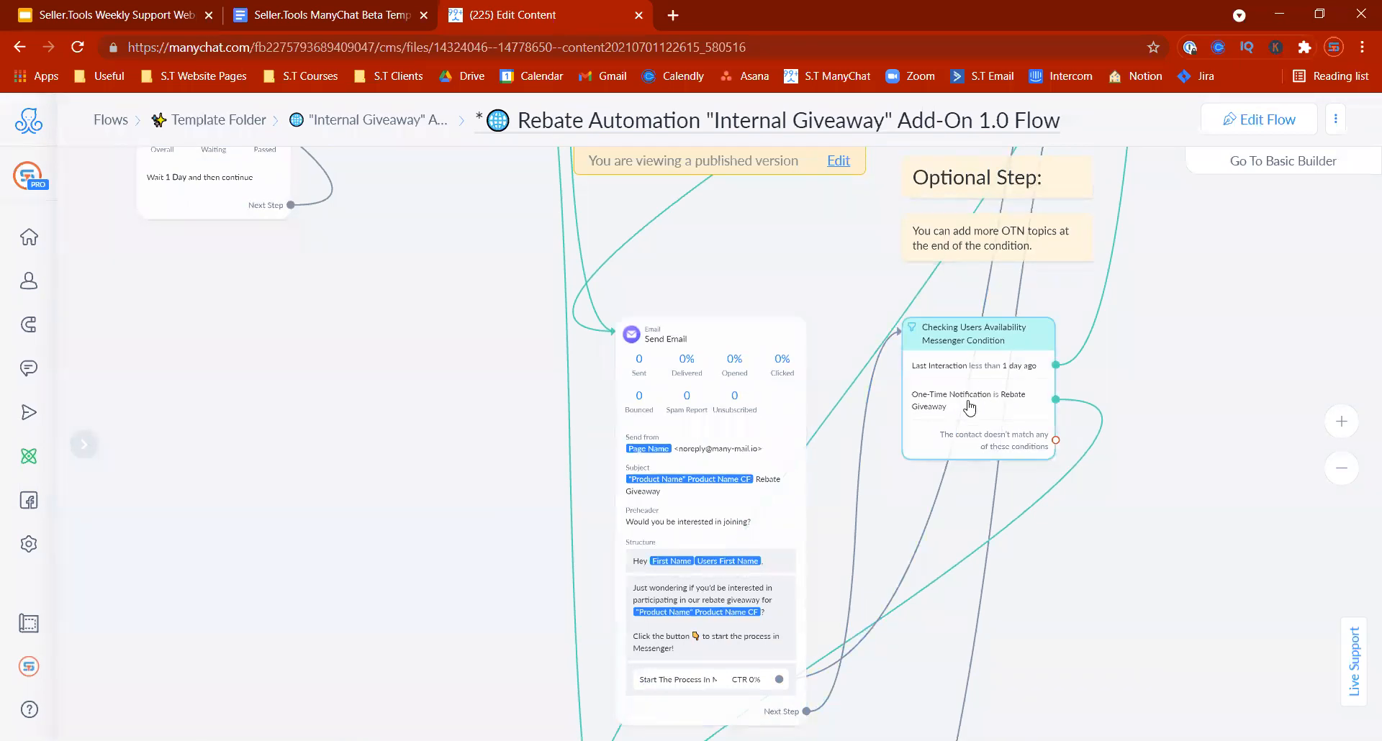
left_click_drag(1136, 591, 1098, 570)
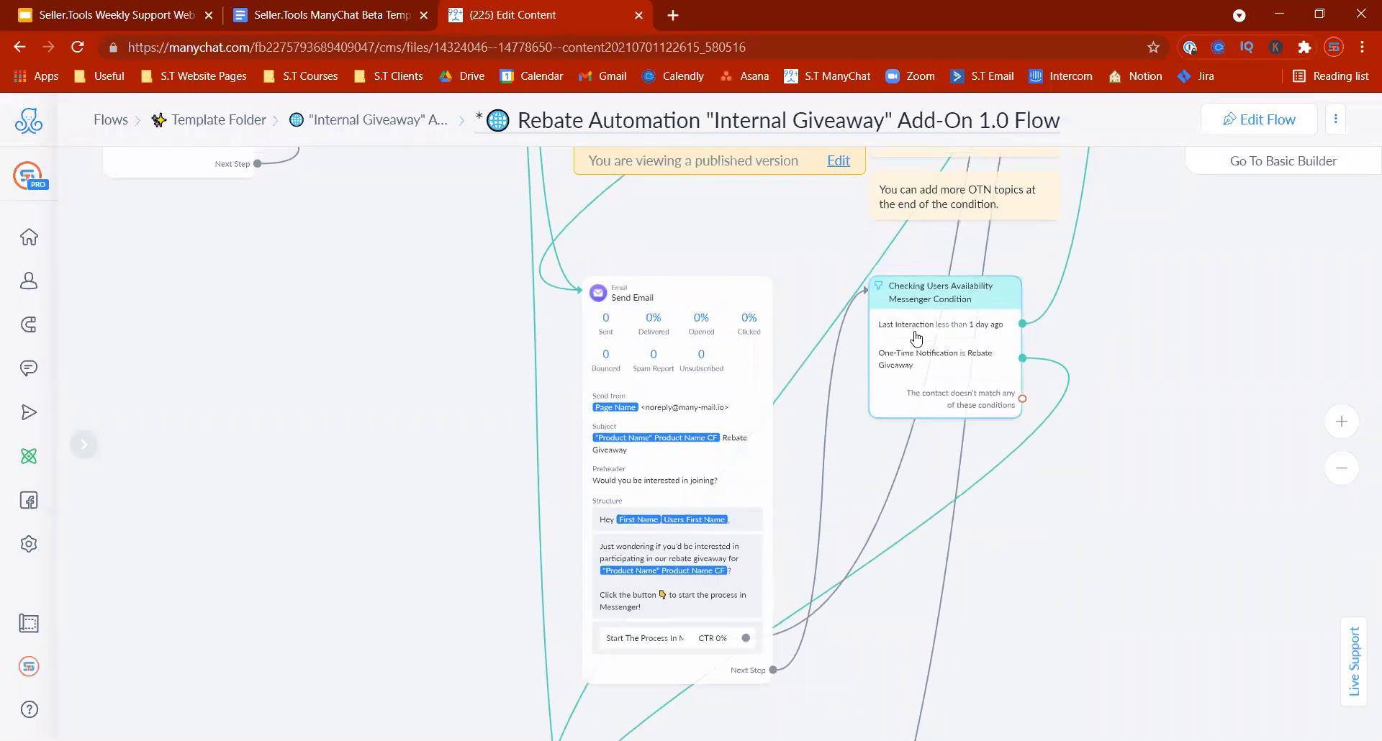
left_click_drag(1137, 575, 1145, 533)
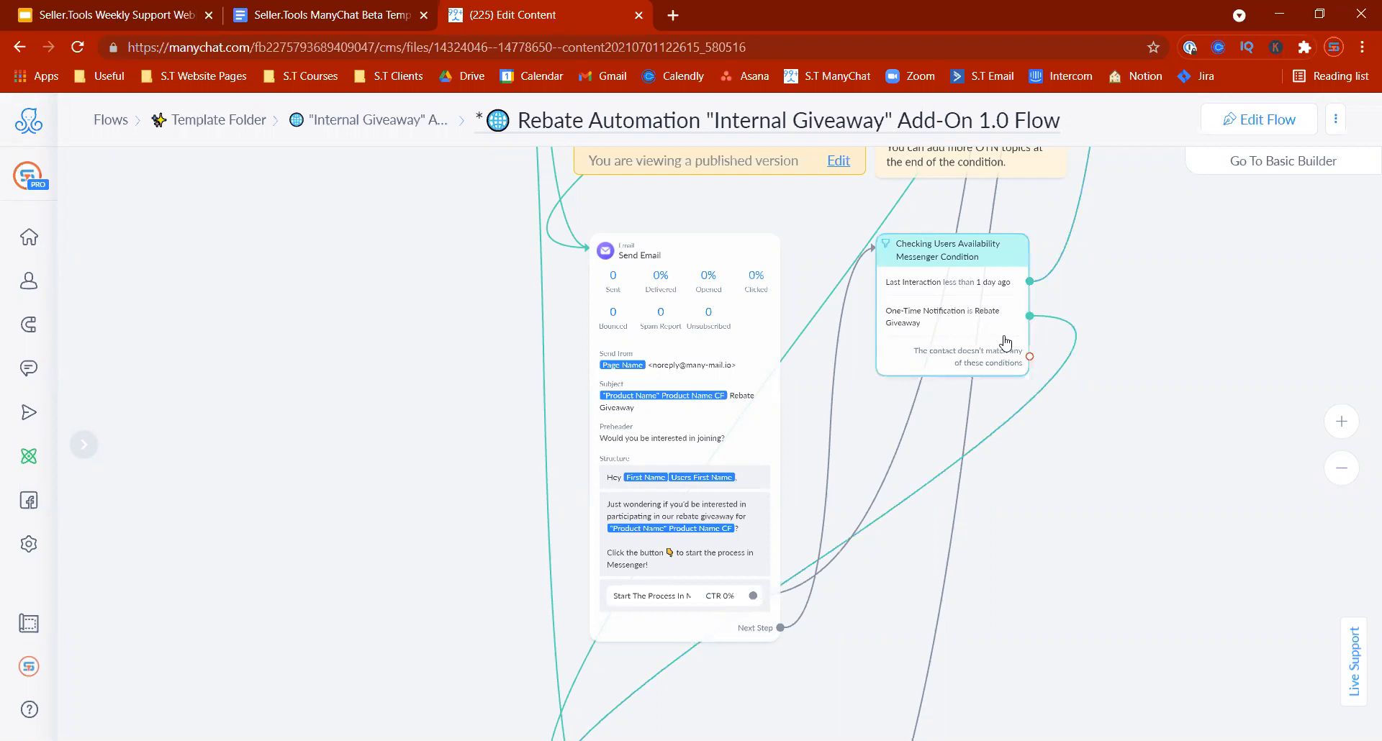
scroll(1120, 364, "down", 3)
scroll(895, 341, "up", 2)
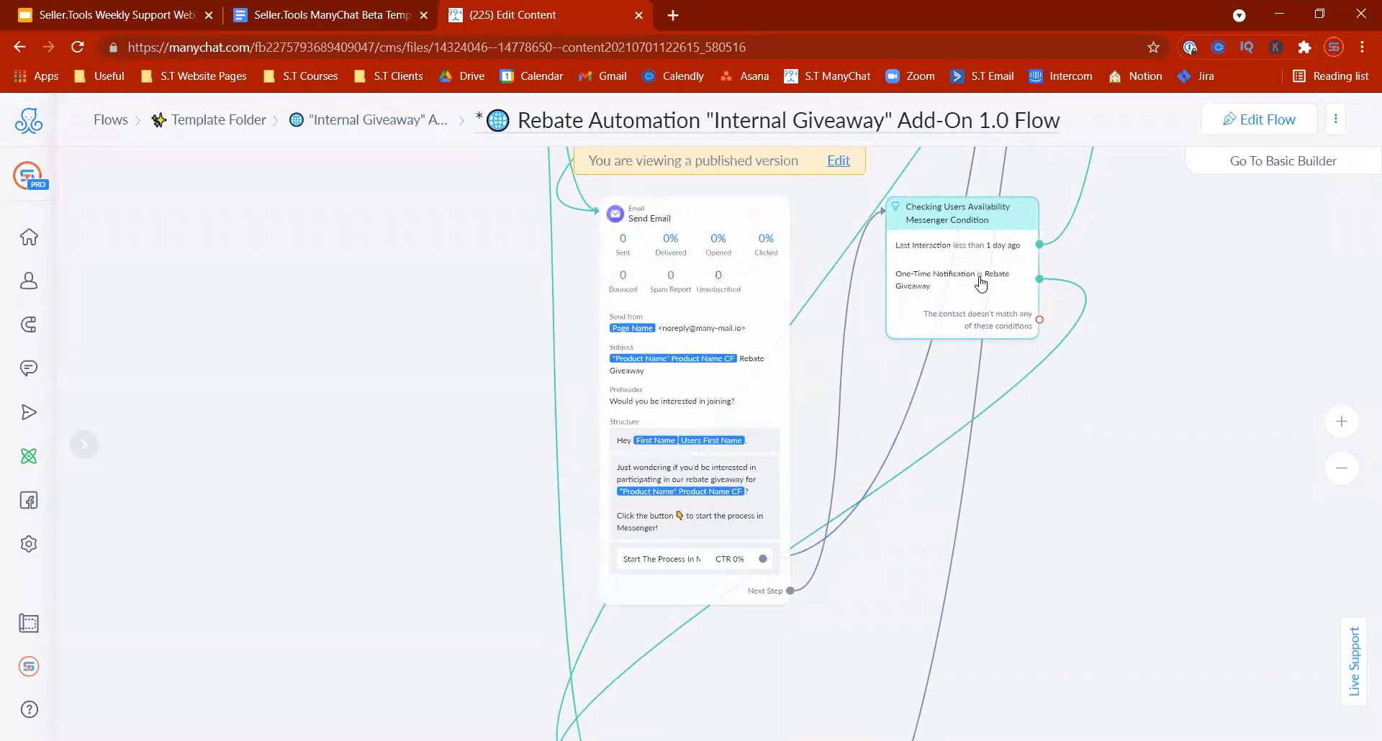
scroll(1053, 462, "down", 1)
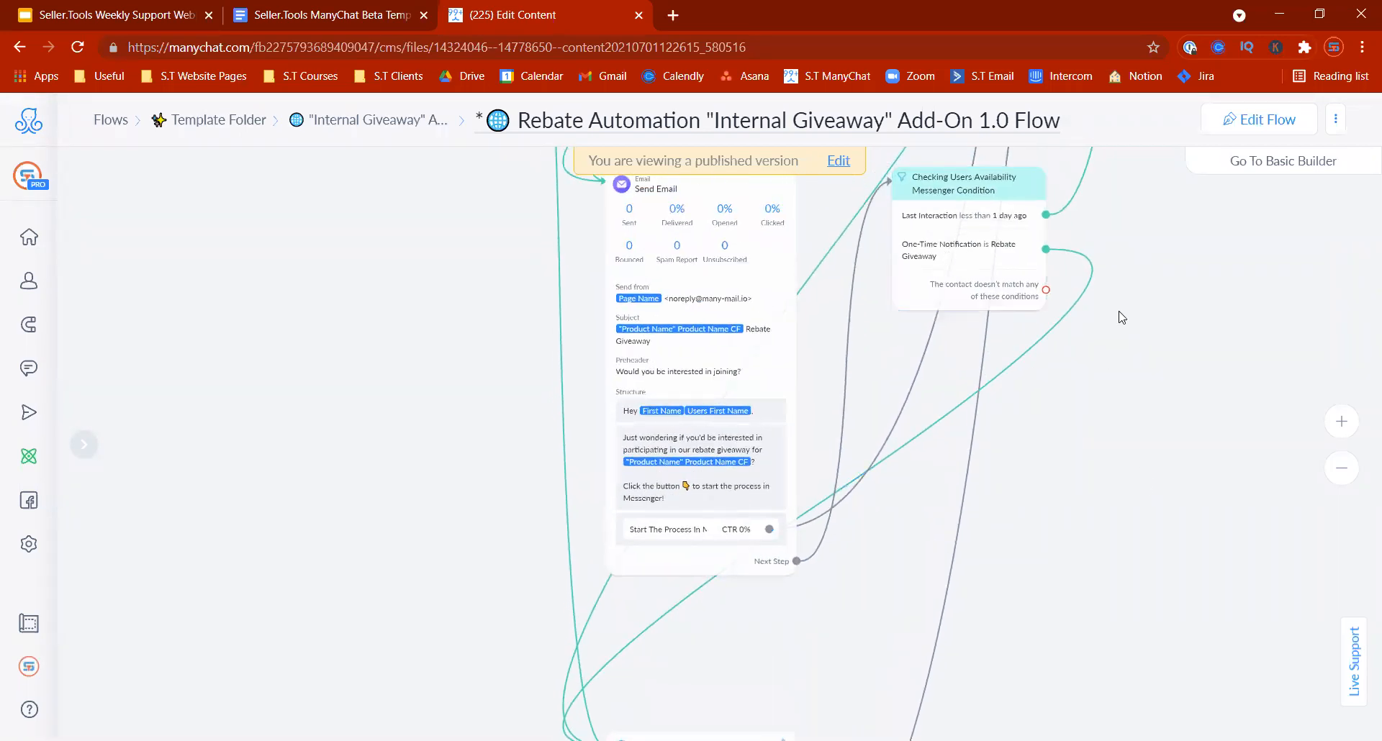
left_click(1087, 302)
- Survey how the SMS, email and OTN message branches connect to each other and to the Rebate Automation Flow step
left_click(1342, 472)
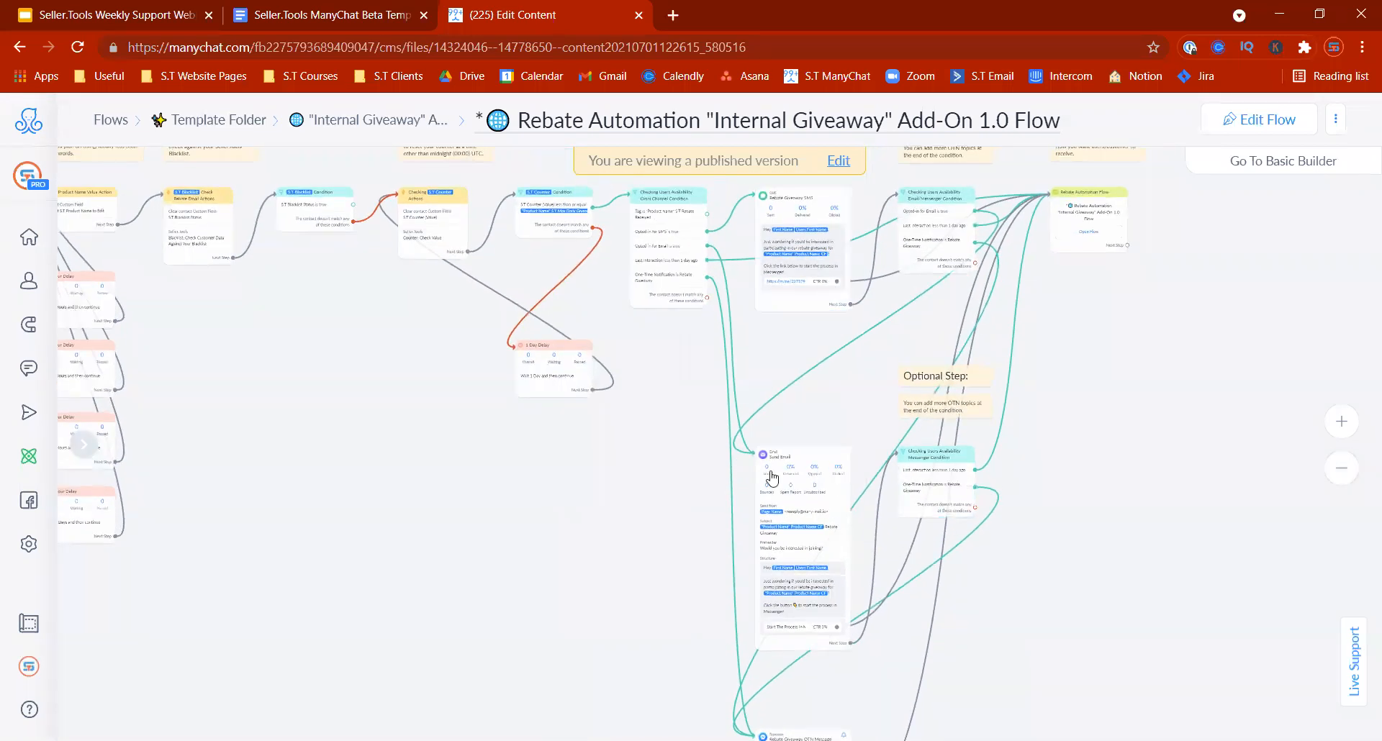
scroll(590, 547, "down", 1)
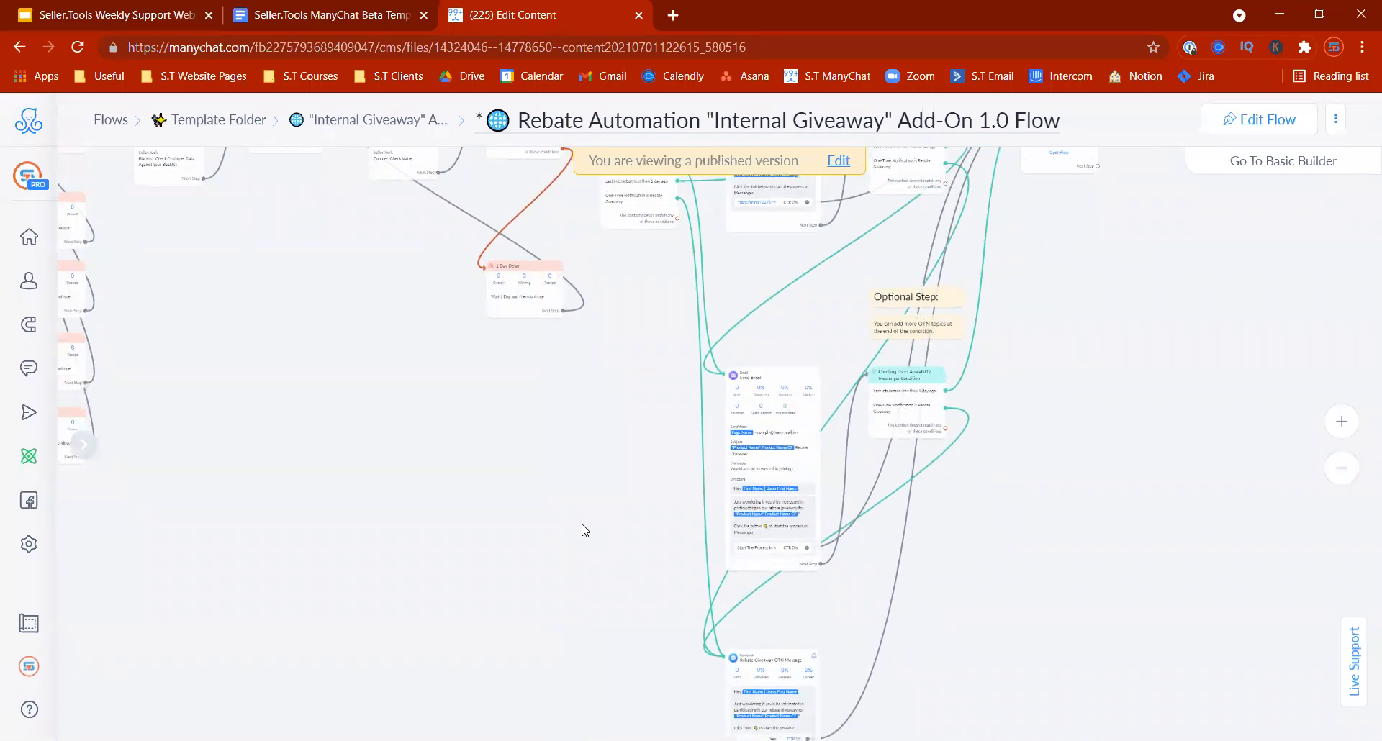
left_click_drag(628, 439, 607, 532)
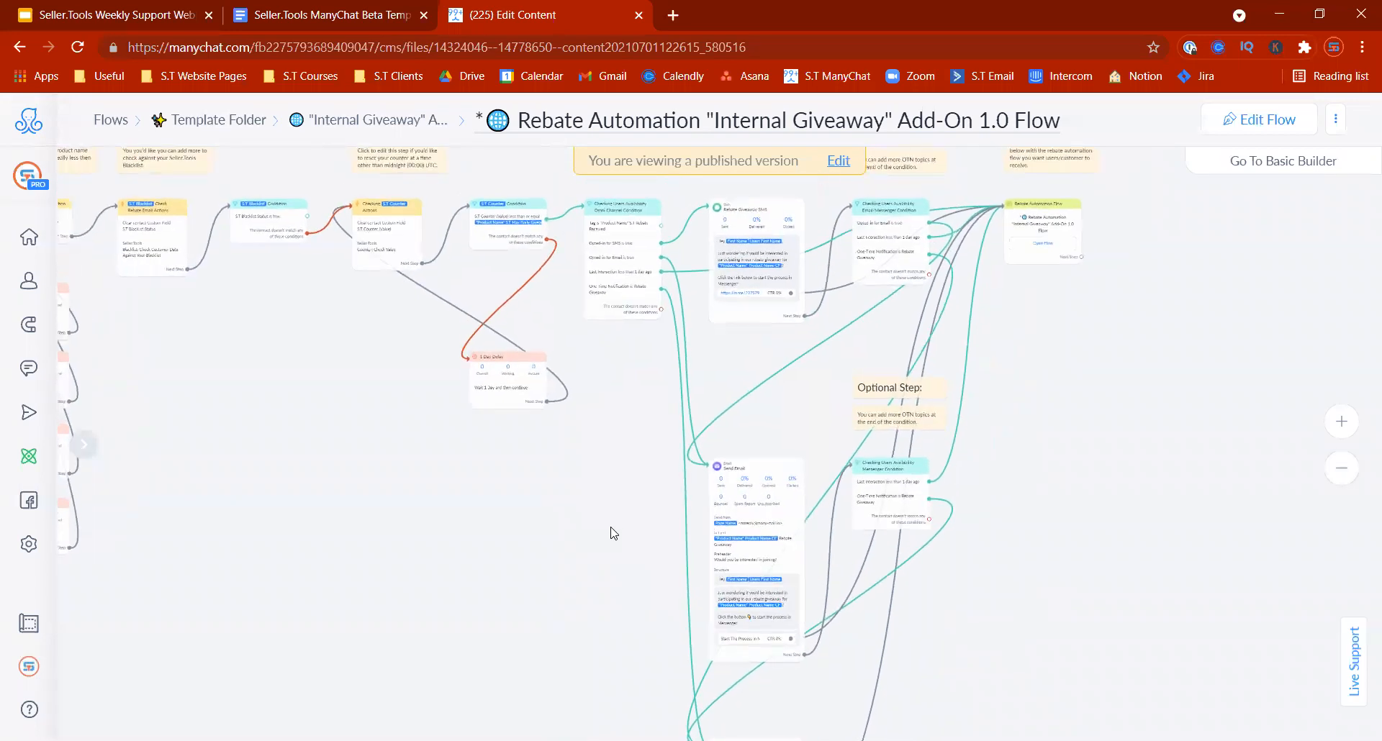
scroll(616, 419, "down", 3)
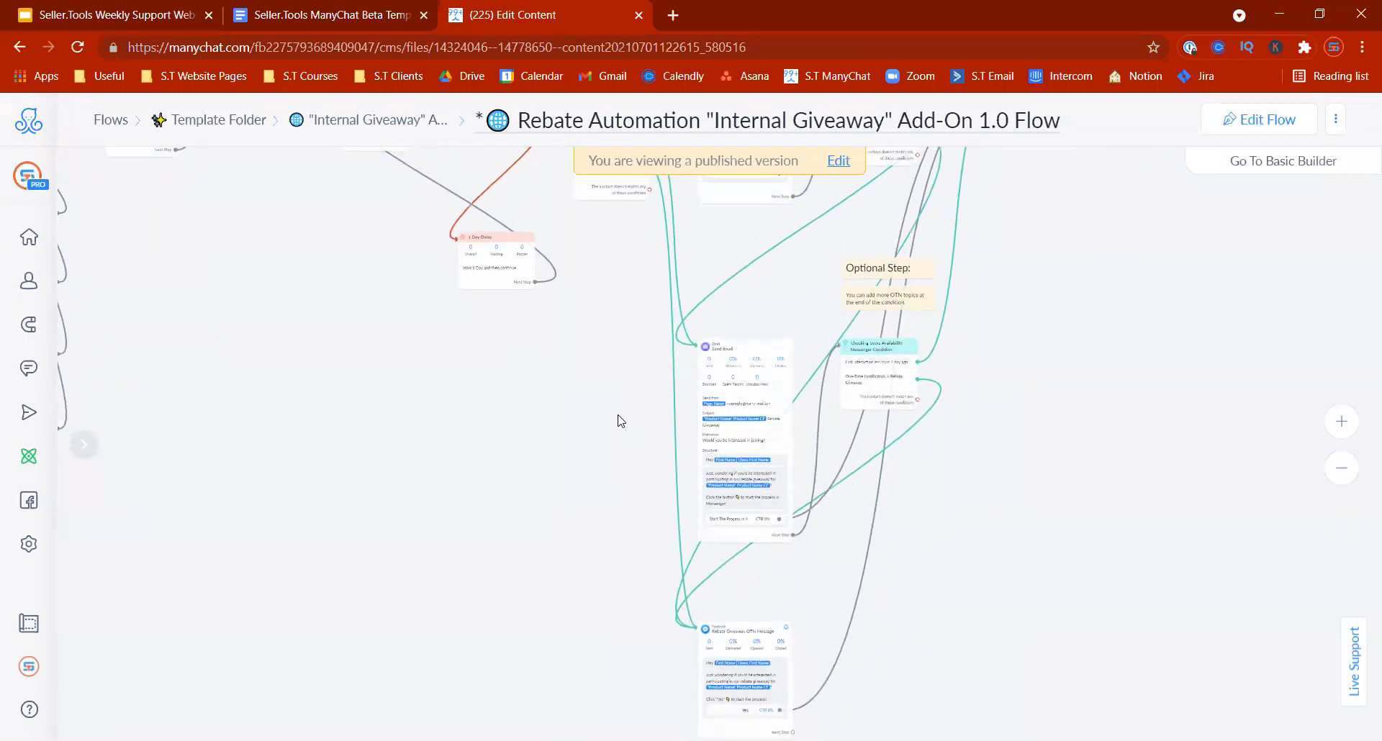
scroll(580, 524, "up", 1)
scroll(601, 340, "down", 2)
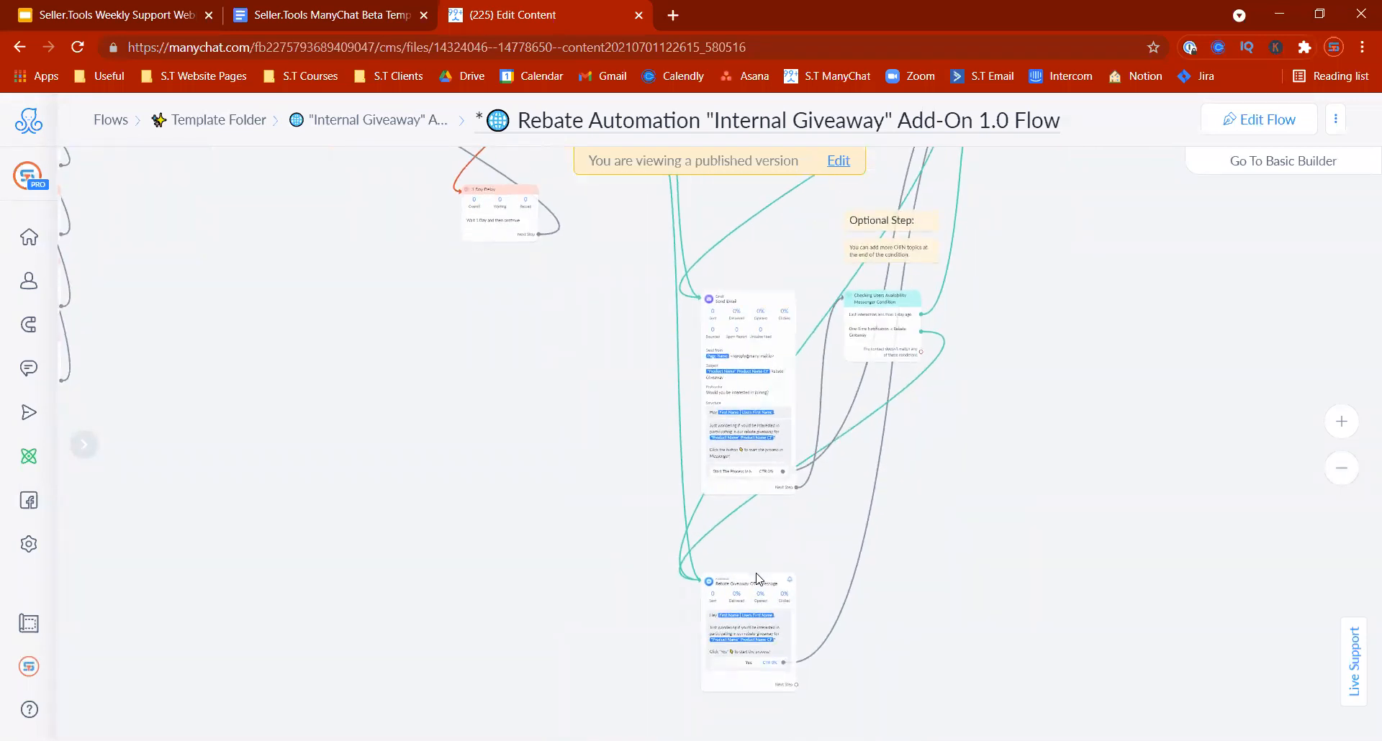
scroll(634, 429, "up", 2)
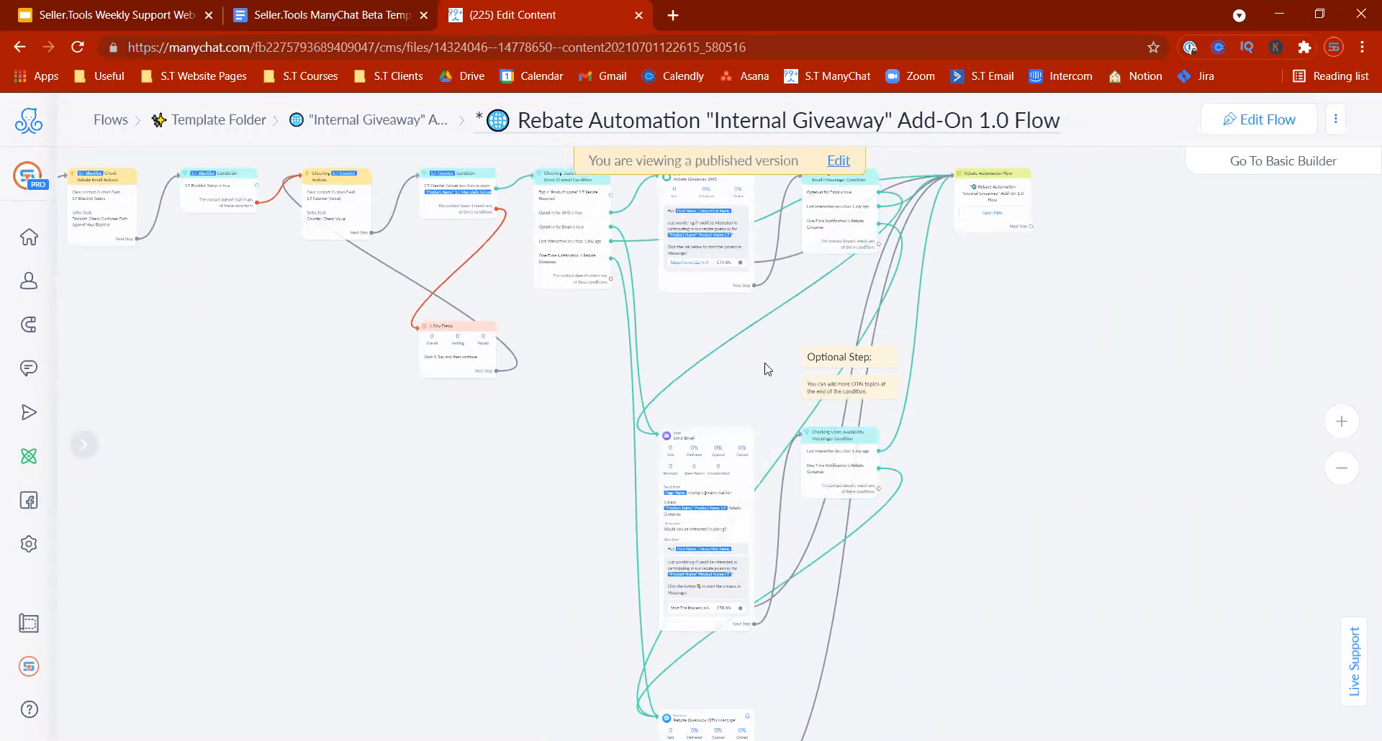
scroll(765, 367, "up", 2)
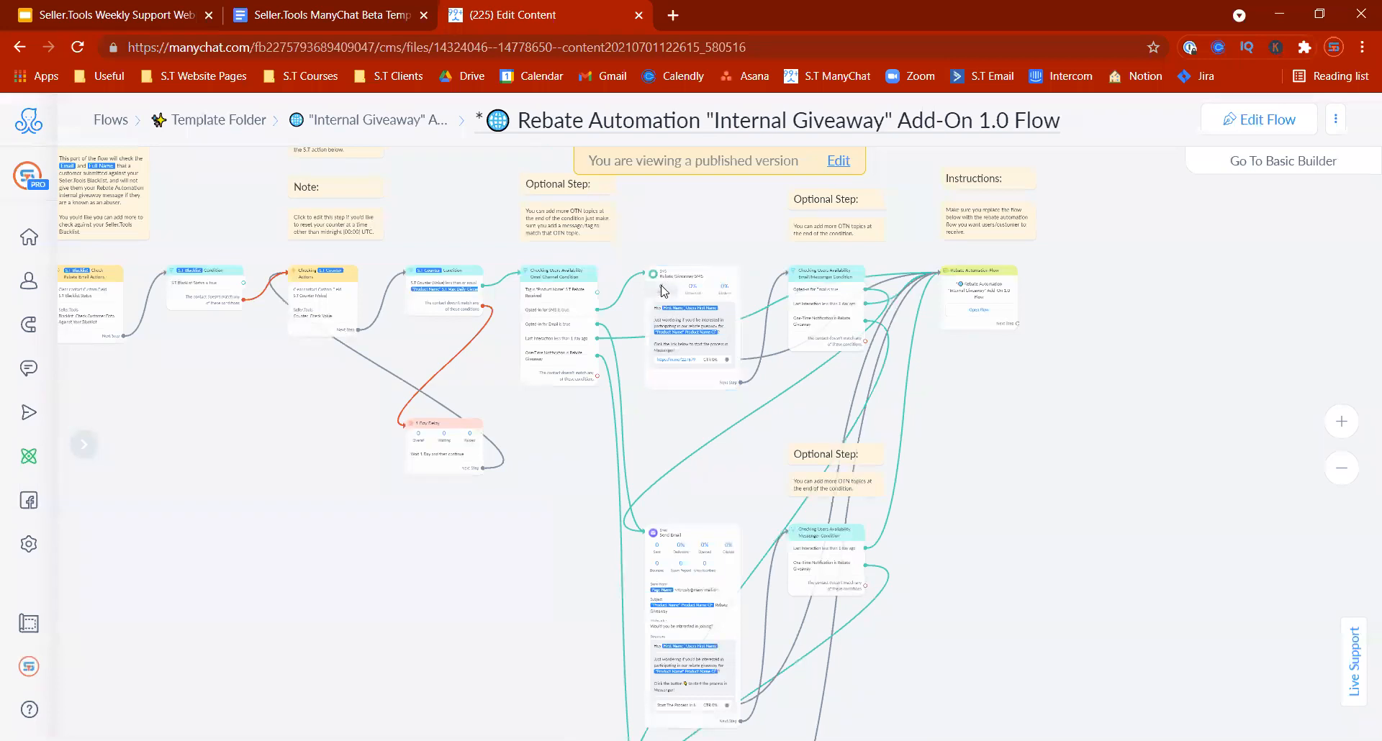
scroll(943, 576, "down", 3)
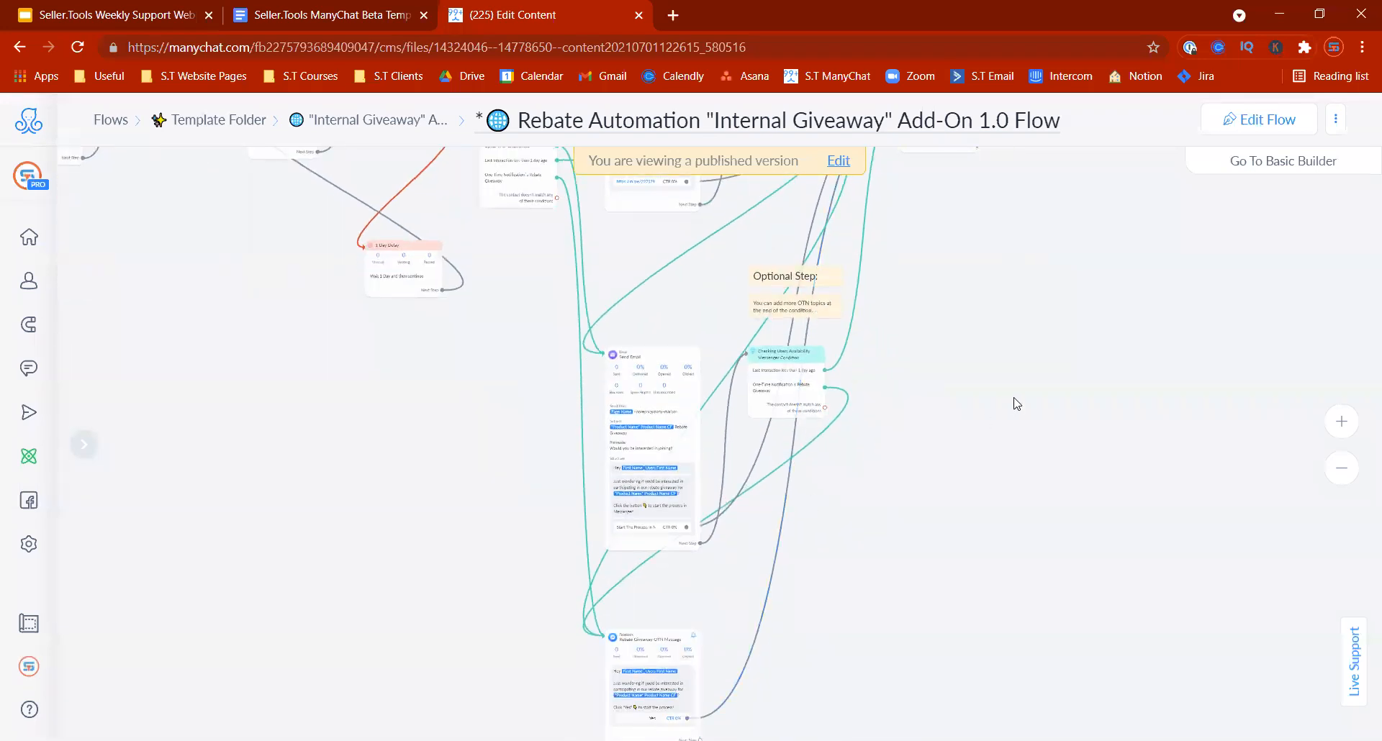
scroll(1015, 404, "up", 3)
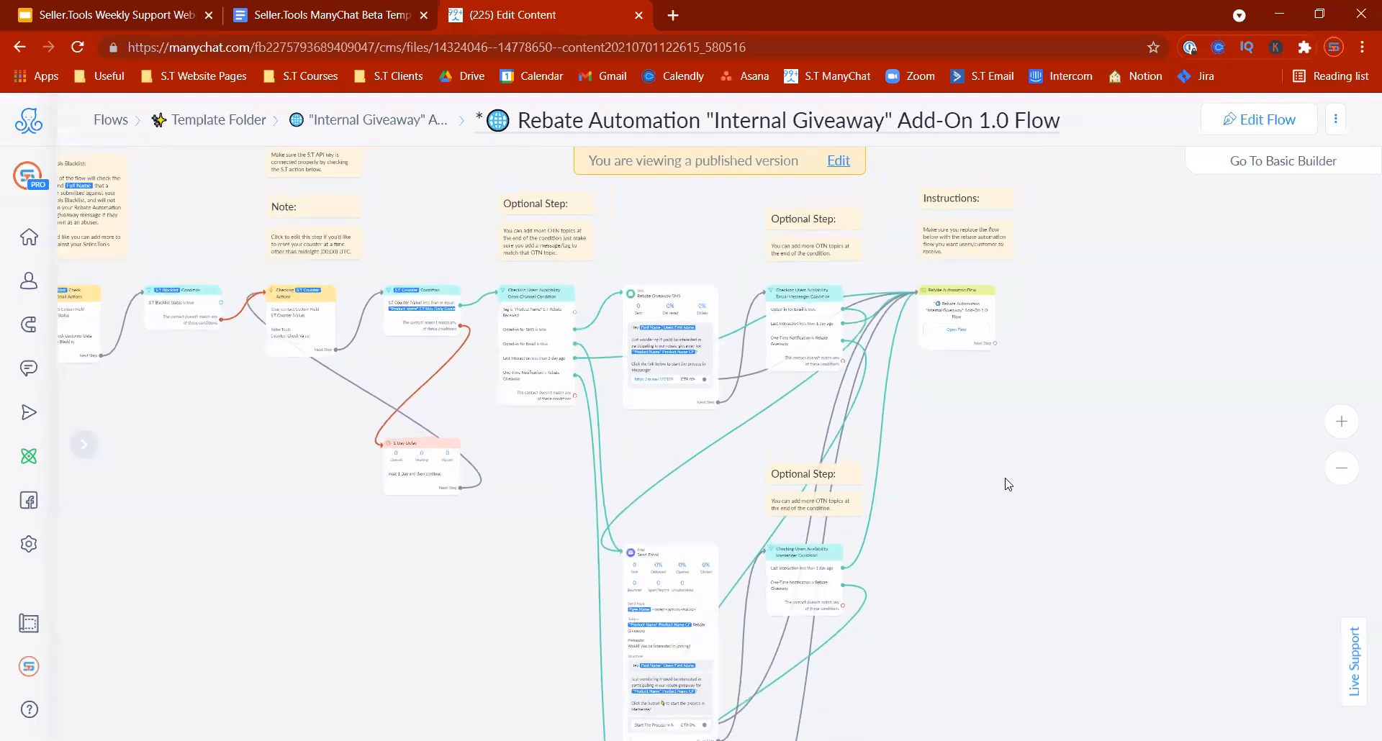
- Trace the fallback sequence from the Email/Messenger Condition through Send Email to the Rebate Giveaway OTN Message
left_click(1340, 421)
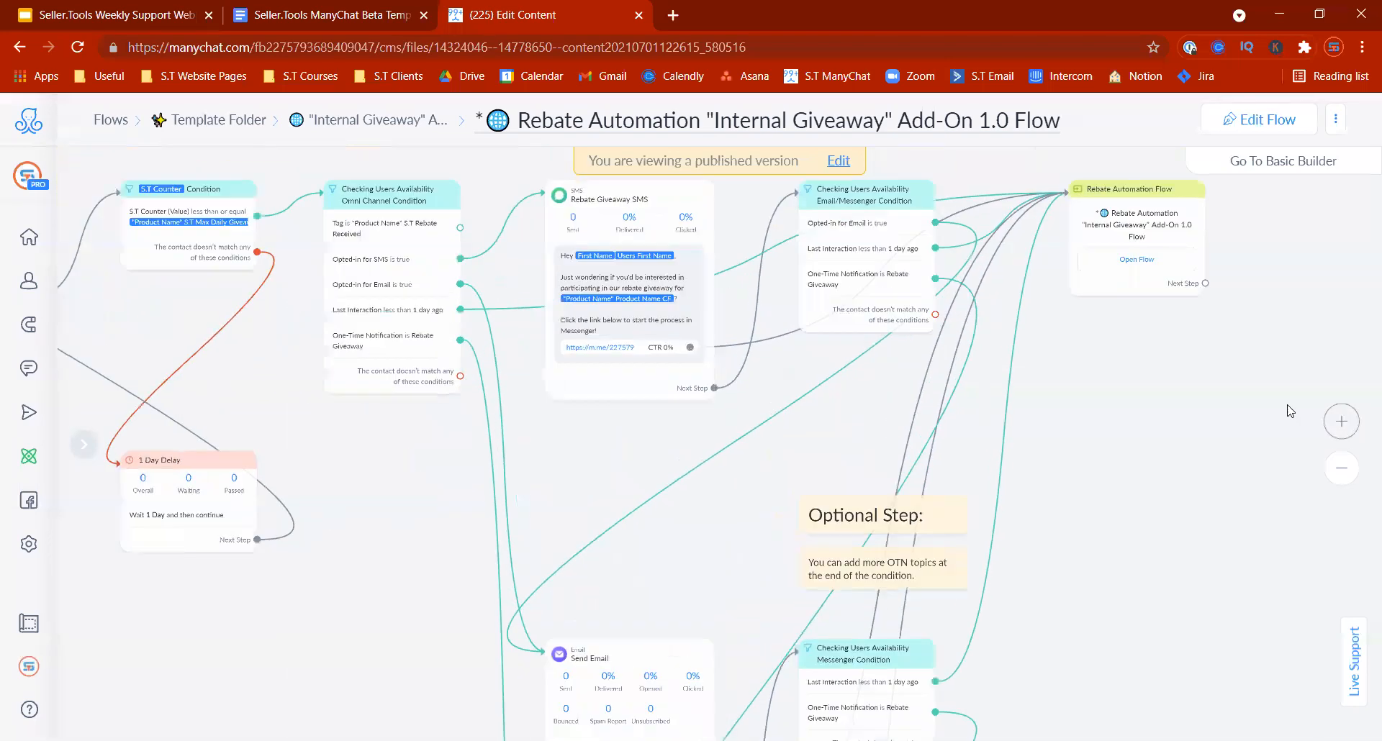
left_click_drag(824, 479, 718, 537)
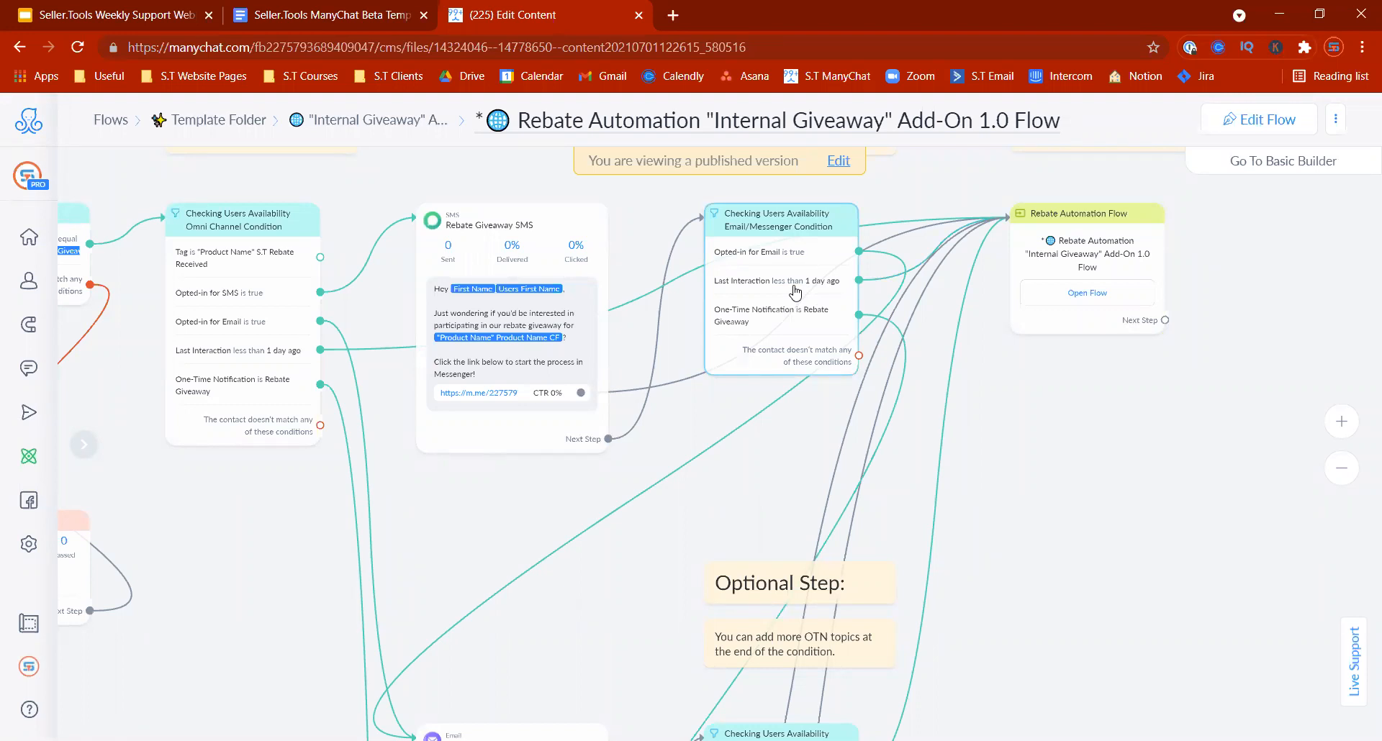
scroll(795, 292, "down", 7)
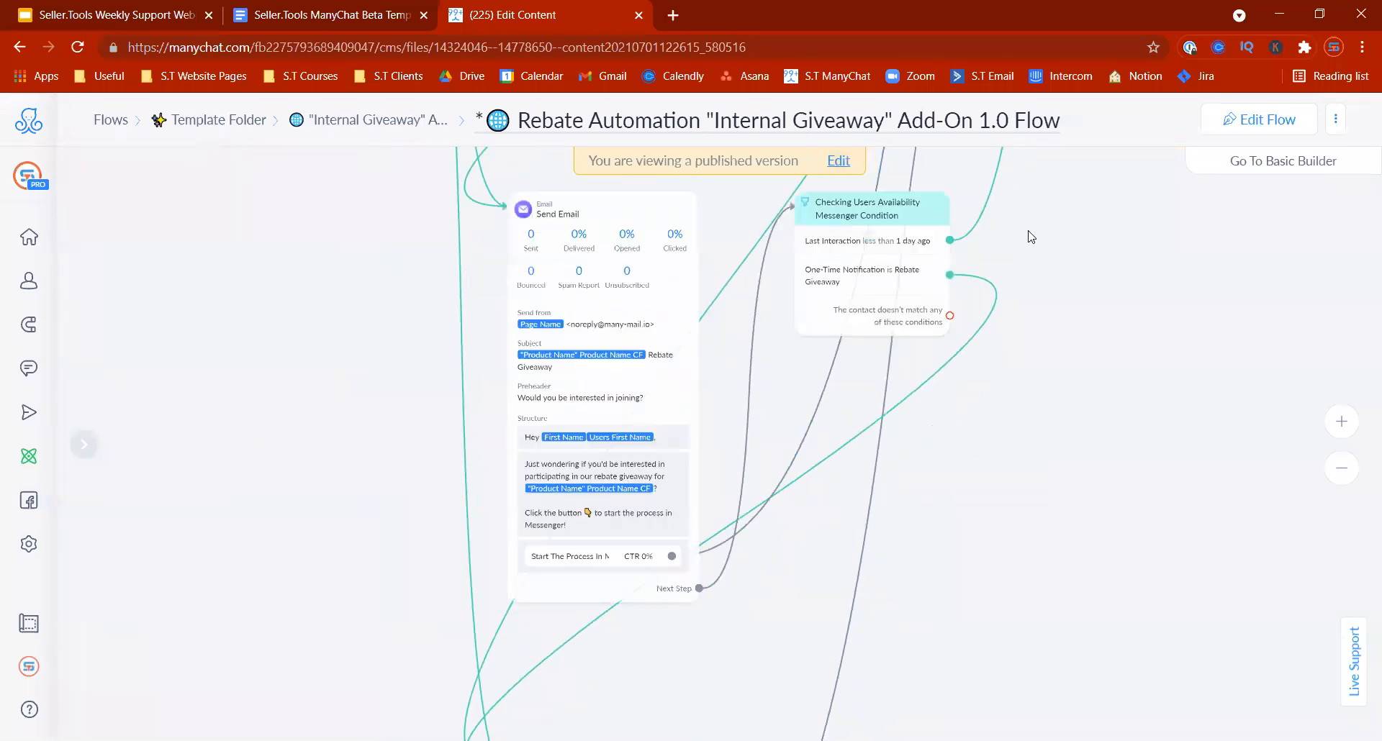
scroll(1031, 237, "down", 4)
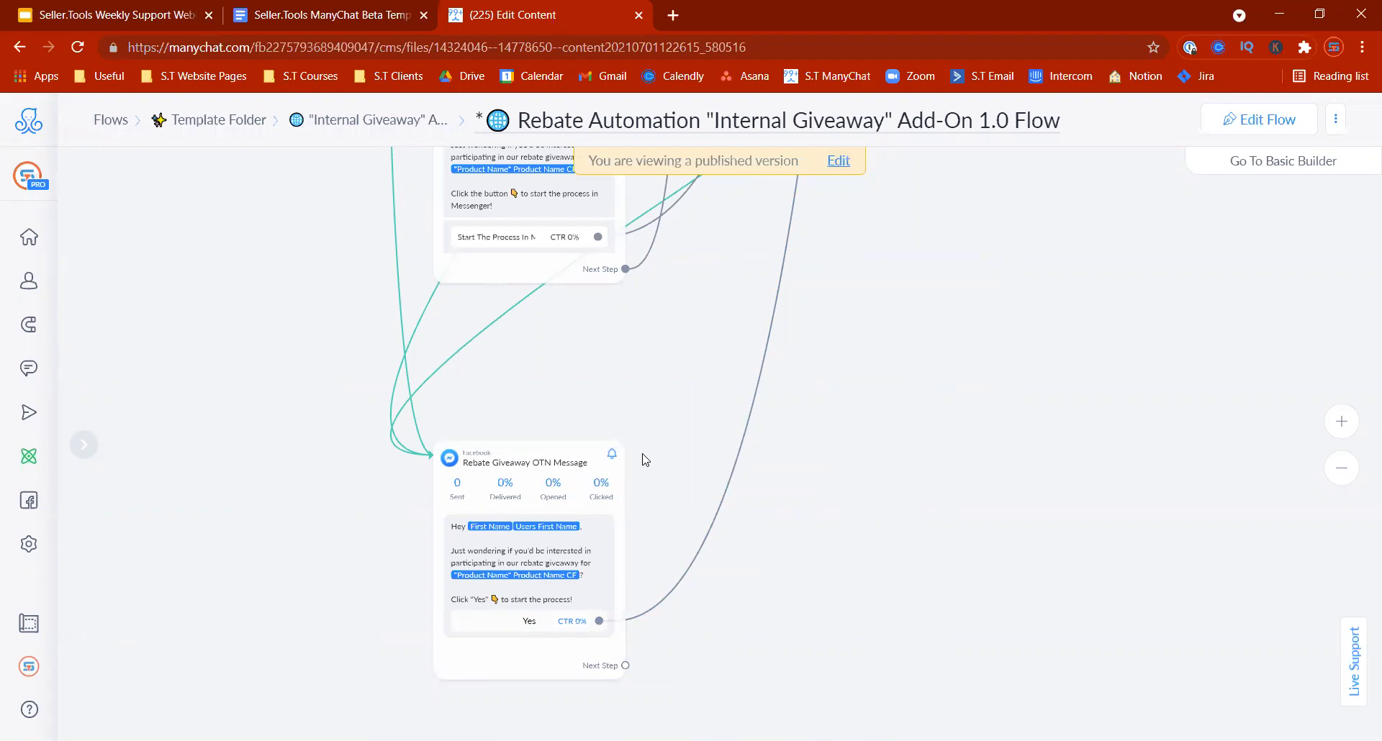
- Examine the Rebate Automation Flow step and its instructions on replacing the attached flow
left_click(1341, 467)
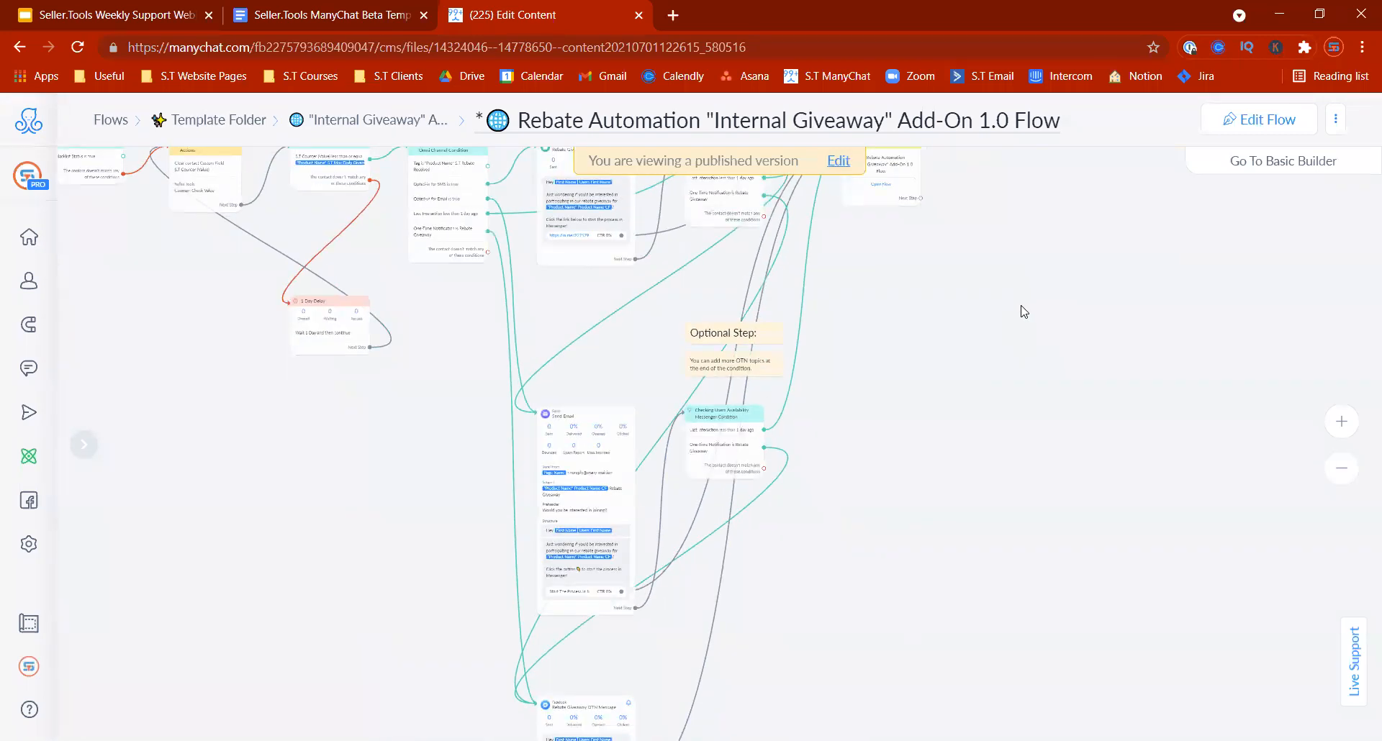
left_click_drag(1025, 312, 1051, 453)
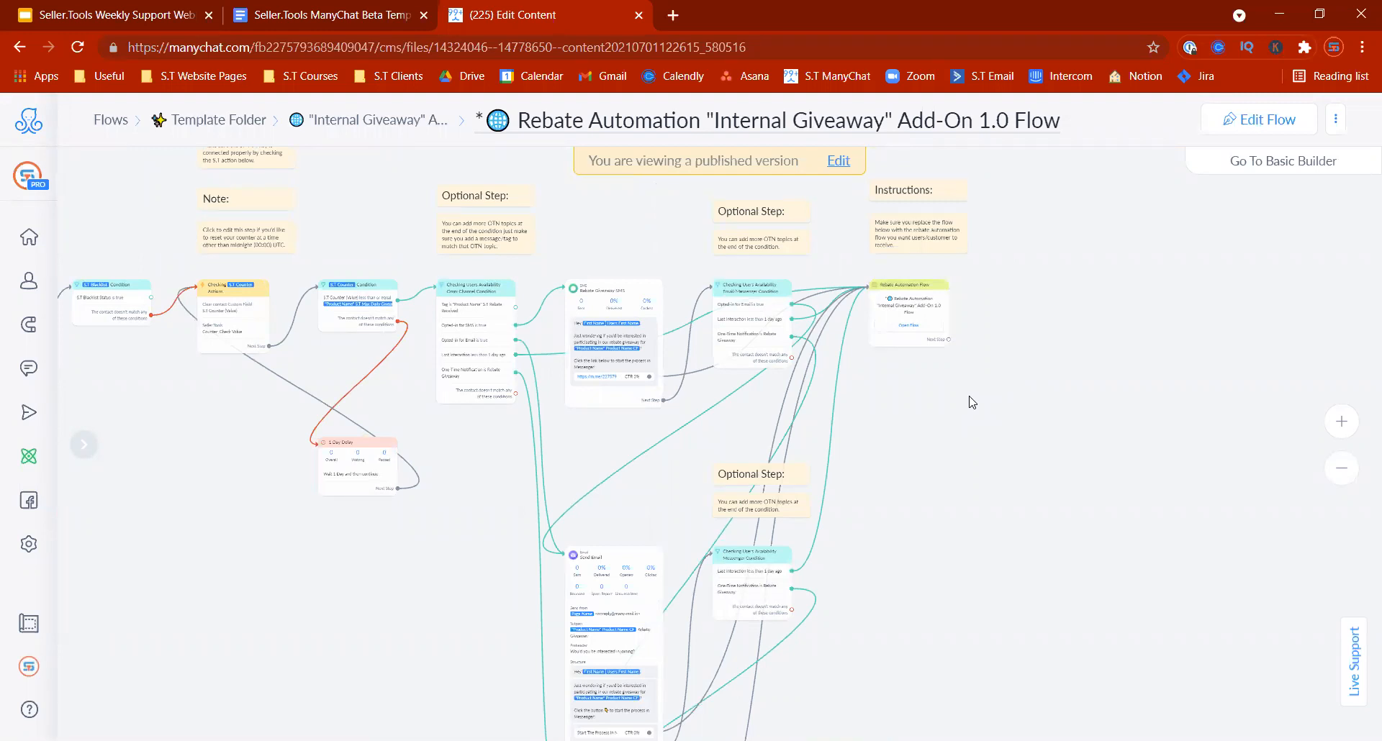
left_click_drag(1017, 360, 924, 437)
left_click(1341, 422)
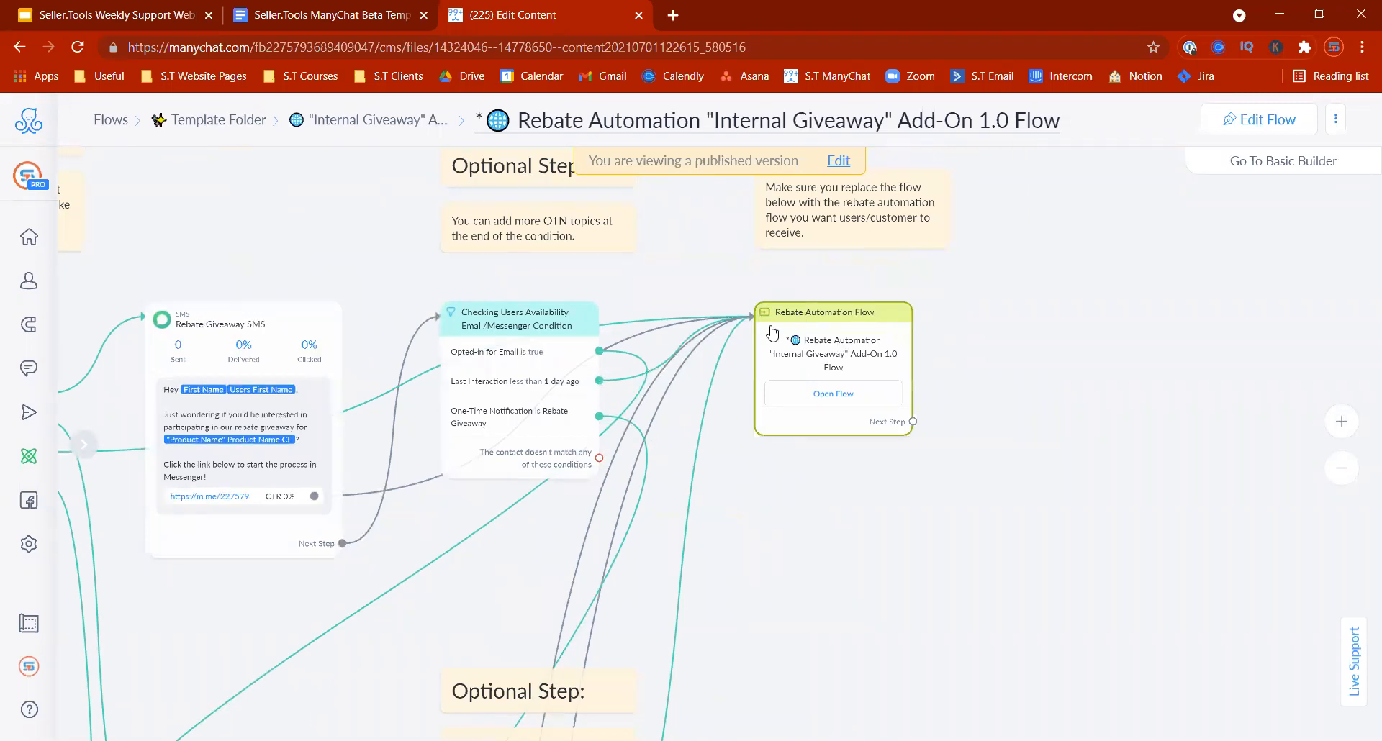
scroll(772, 333, "up", 3)
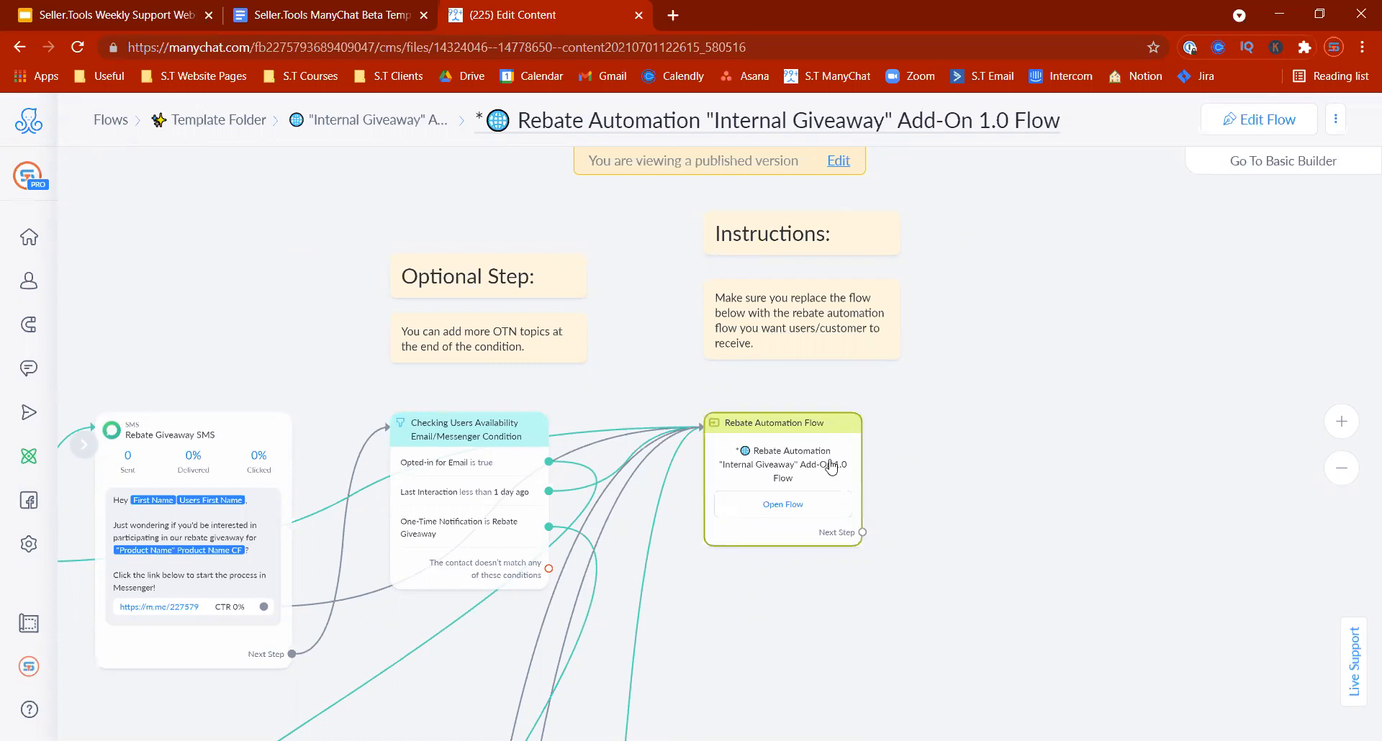
- Open the flow for editing and remove the flow attached to the Rebate Automation Flow step
left_click(1259, 119)
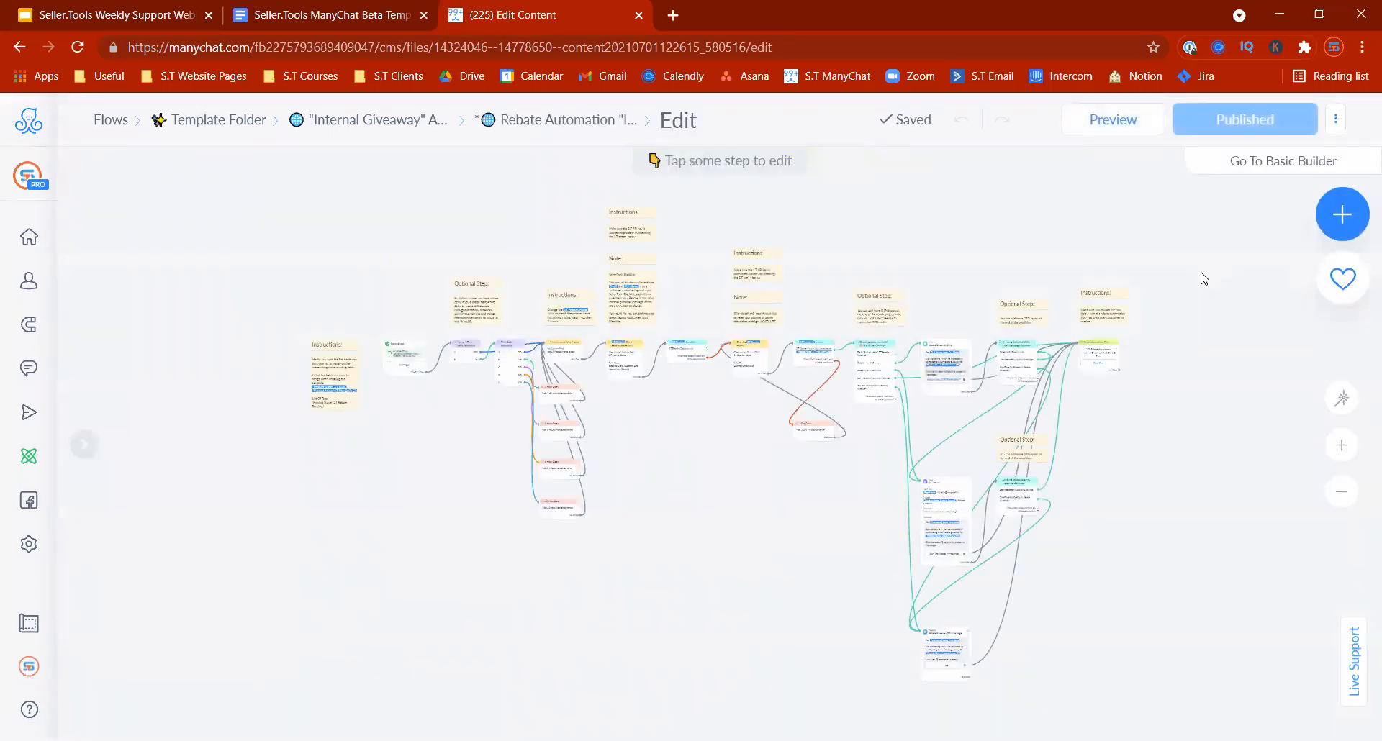
left_click(1341, 445)
left_click(1341, 445)
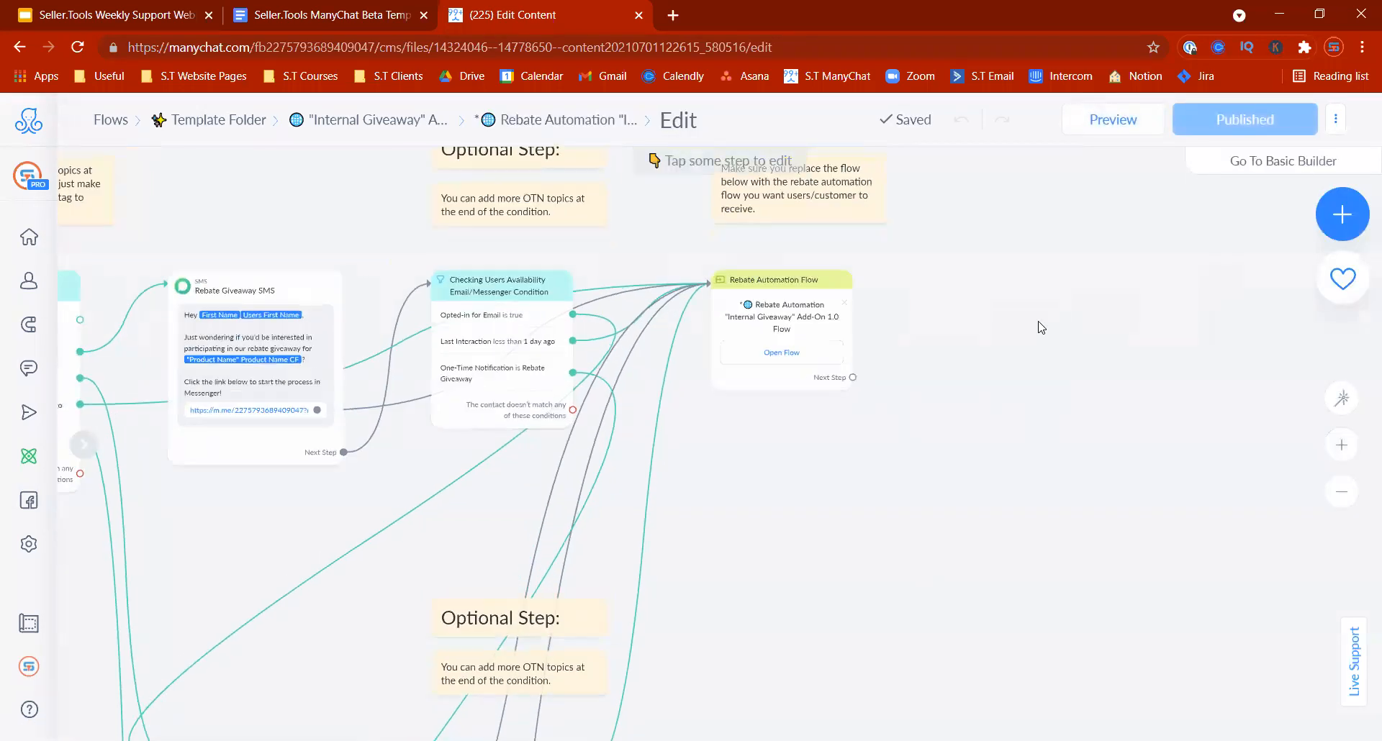
left_click(1341, 445)
left_click(788, 357)
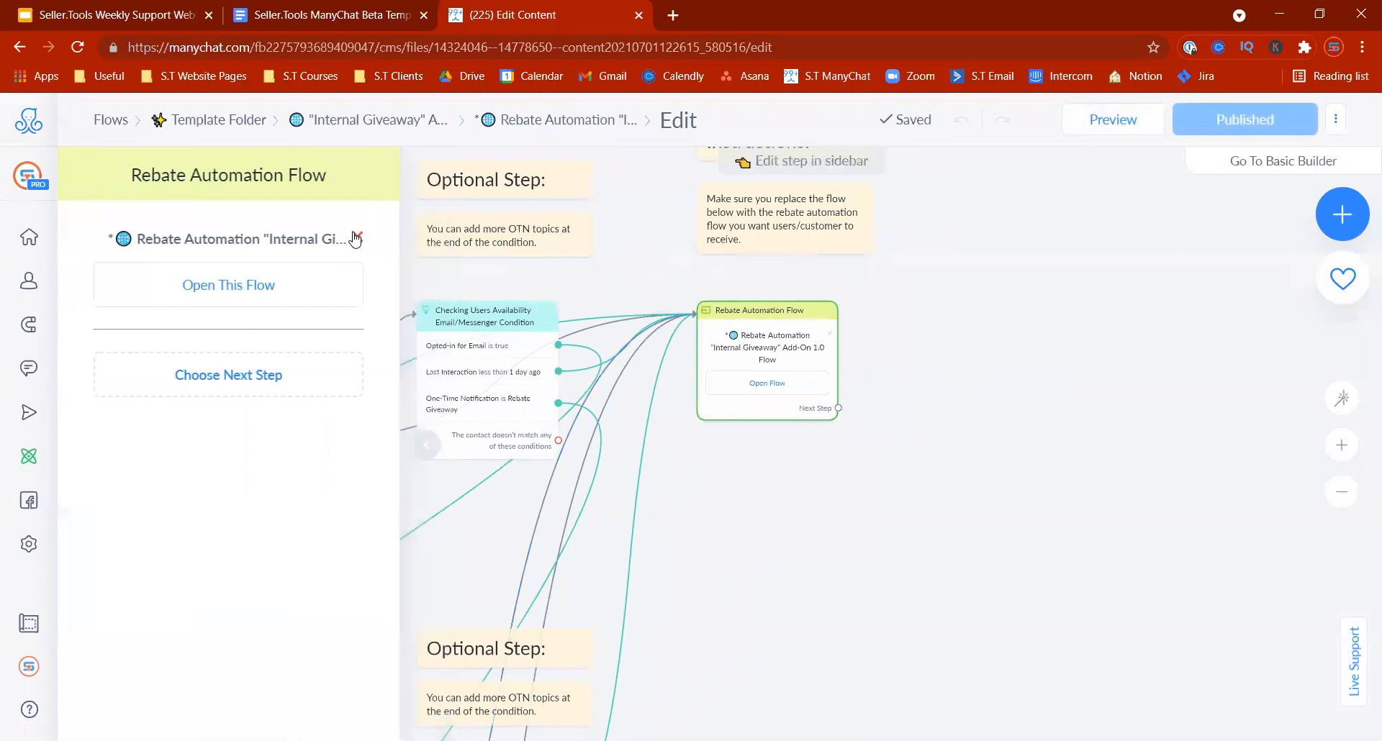
left_click(840, 363)
left_click(748, 333)
left_click(353, 236)
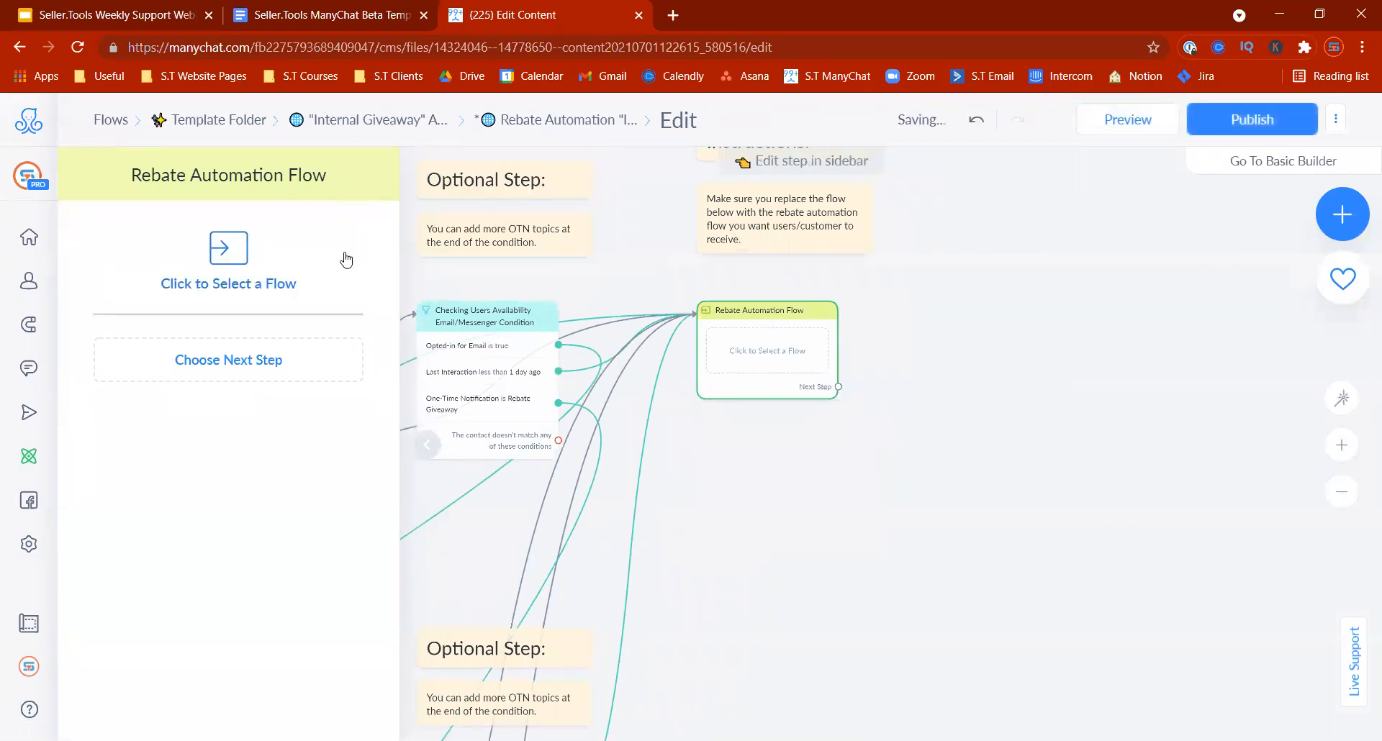
- Attach the (Visa Version) S.T US Rebate Automation 5.0 Flow from the Rebate Automation Template Folder to the step
left_click(231, 283)
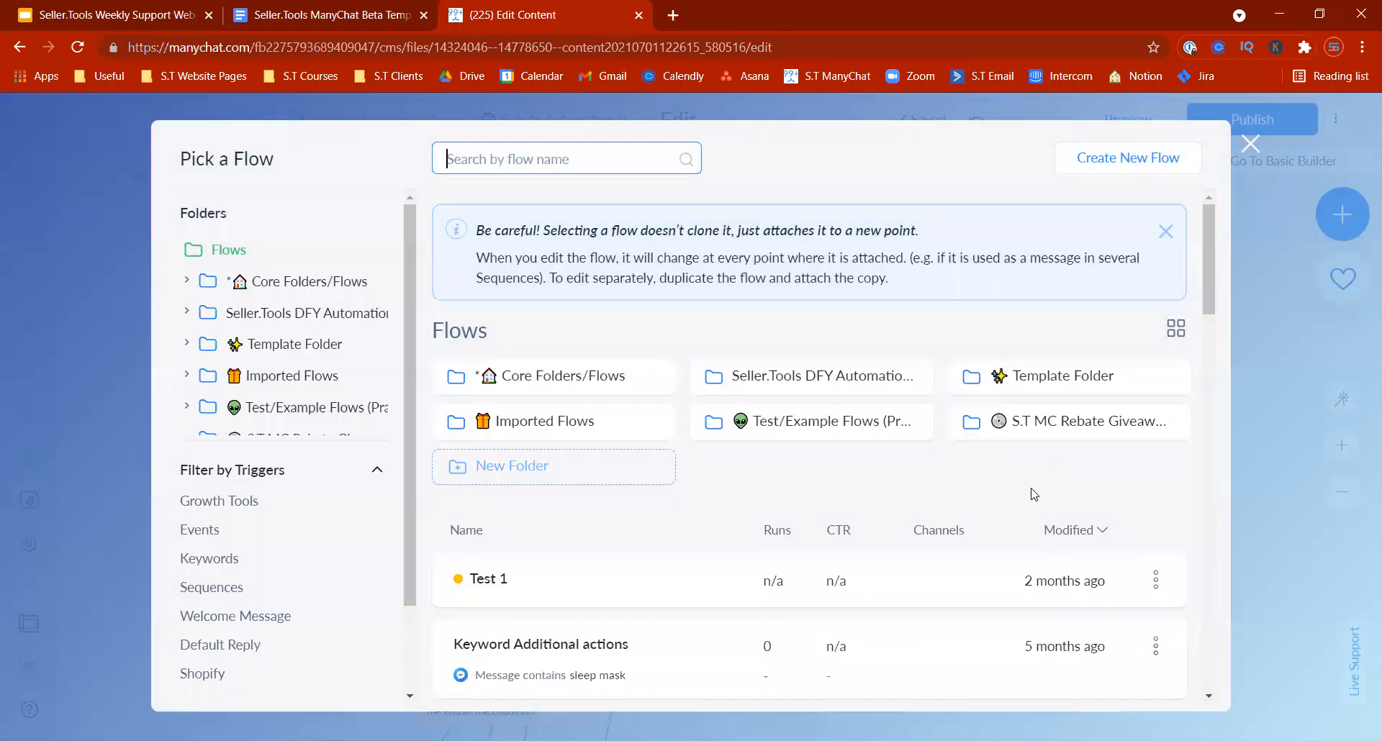
left_click(1021, 430)
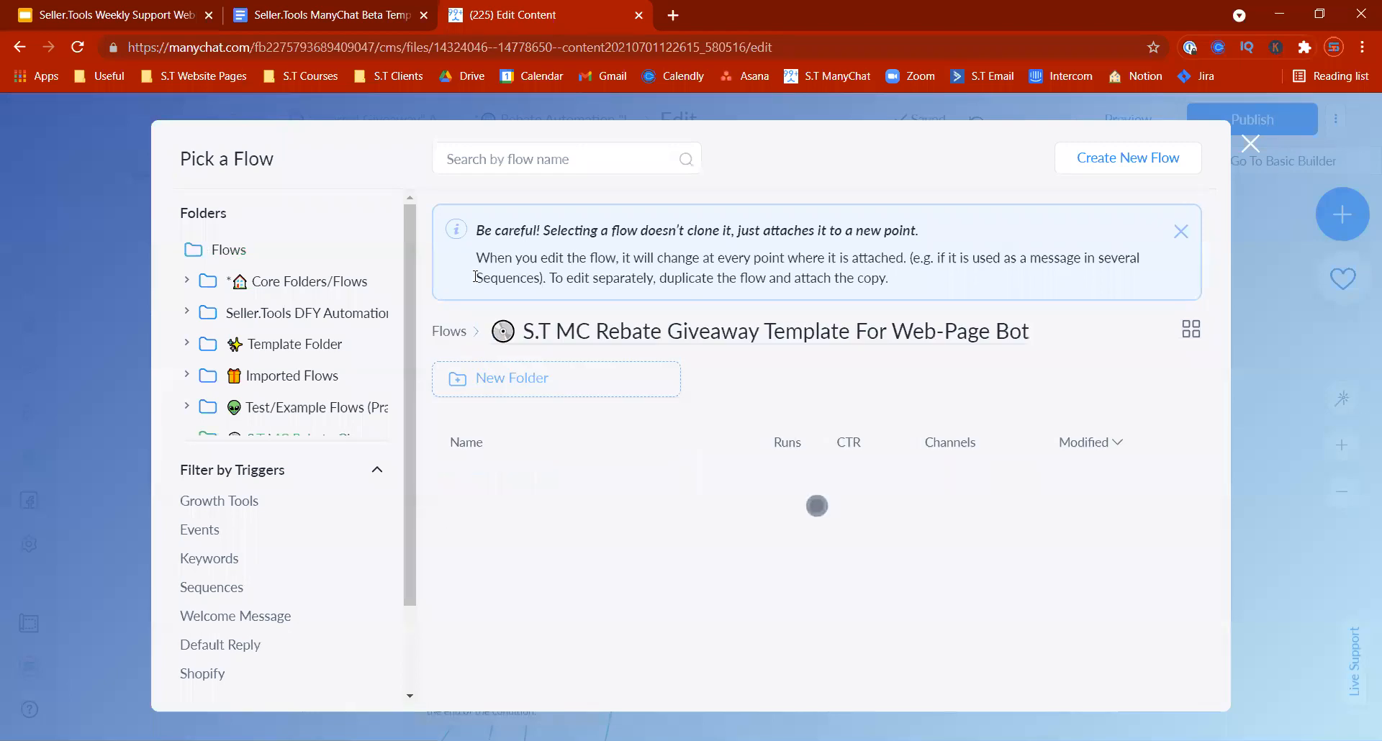
left_click(453, 332)
left_click(1040, 376)
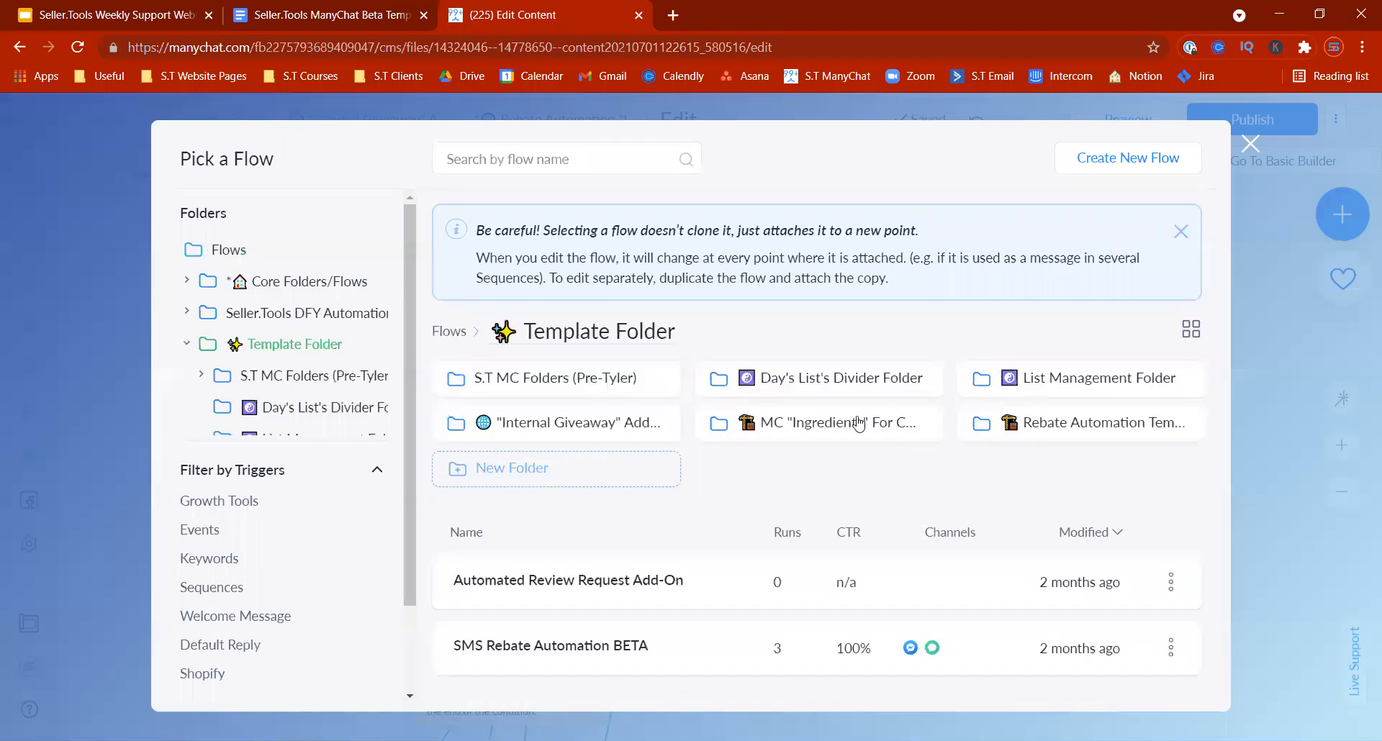
left_click(1053, 441)
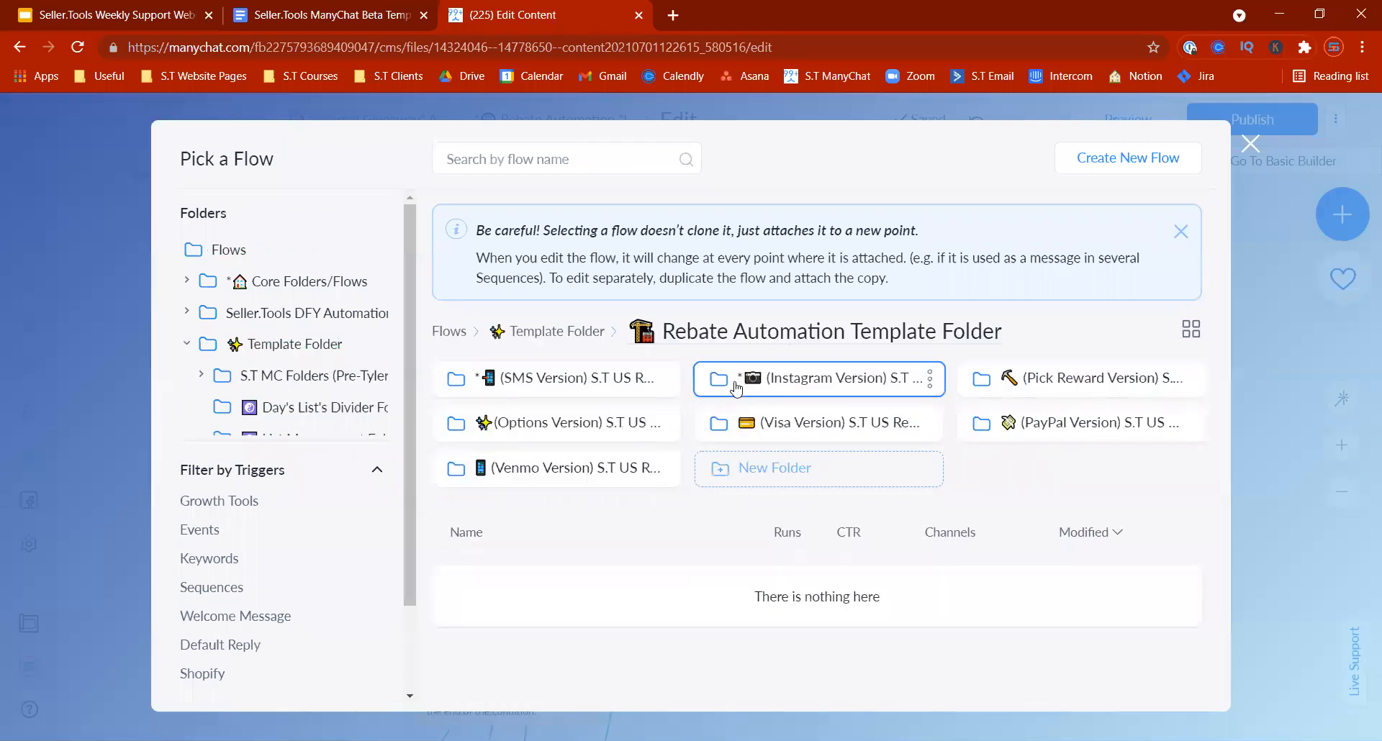
left_click(860, 432)
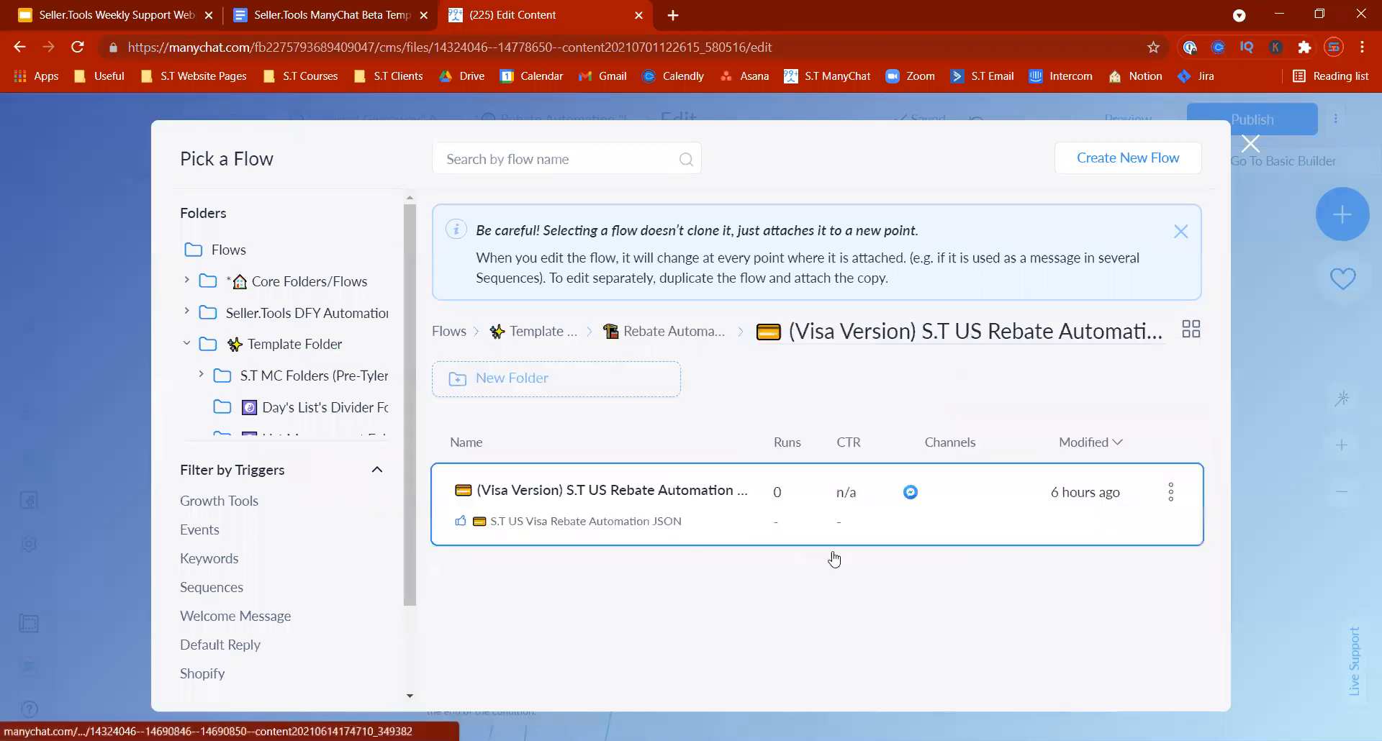
left_click(832, 557)
left_click(979, 675)
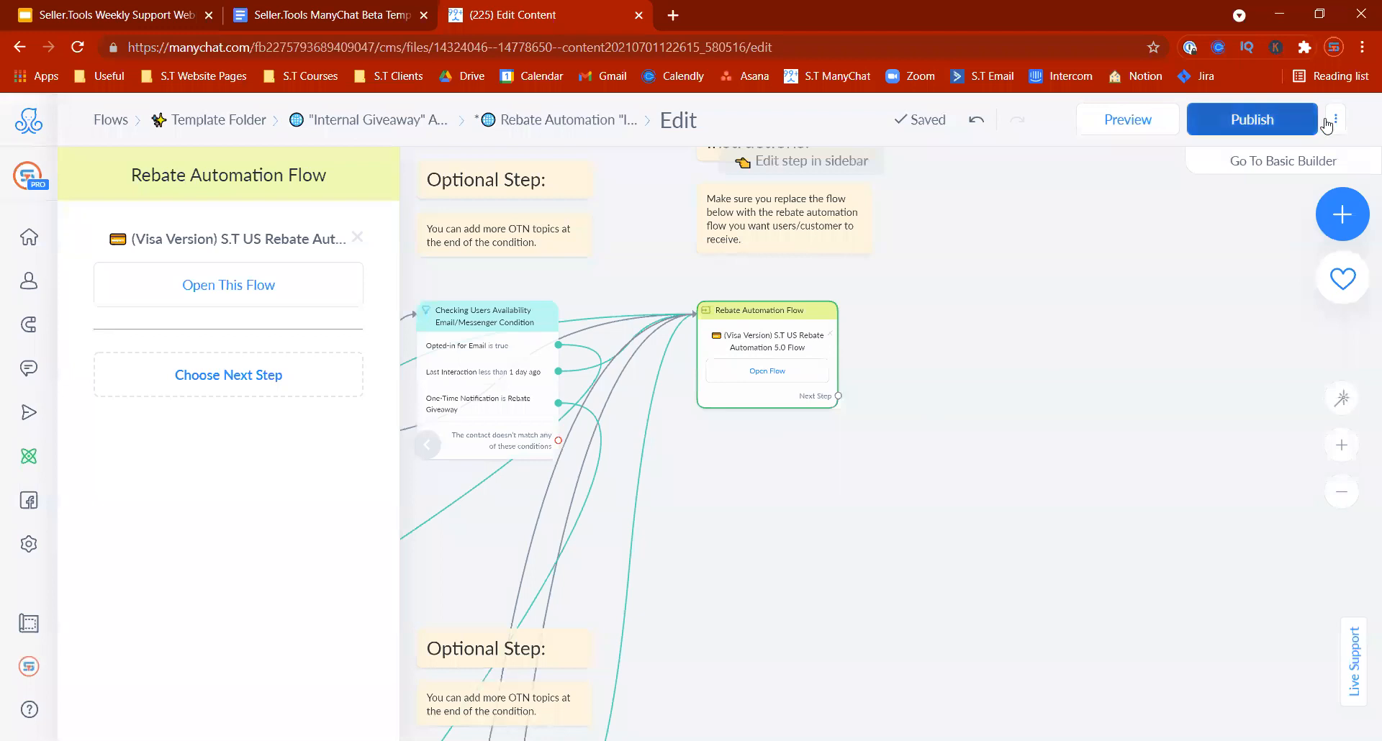
- Revert the Internal Giveaway add-on flow to its published version
left_click_drag(745, 475, 938, 514)
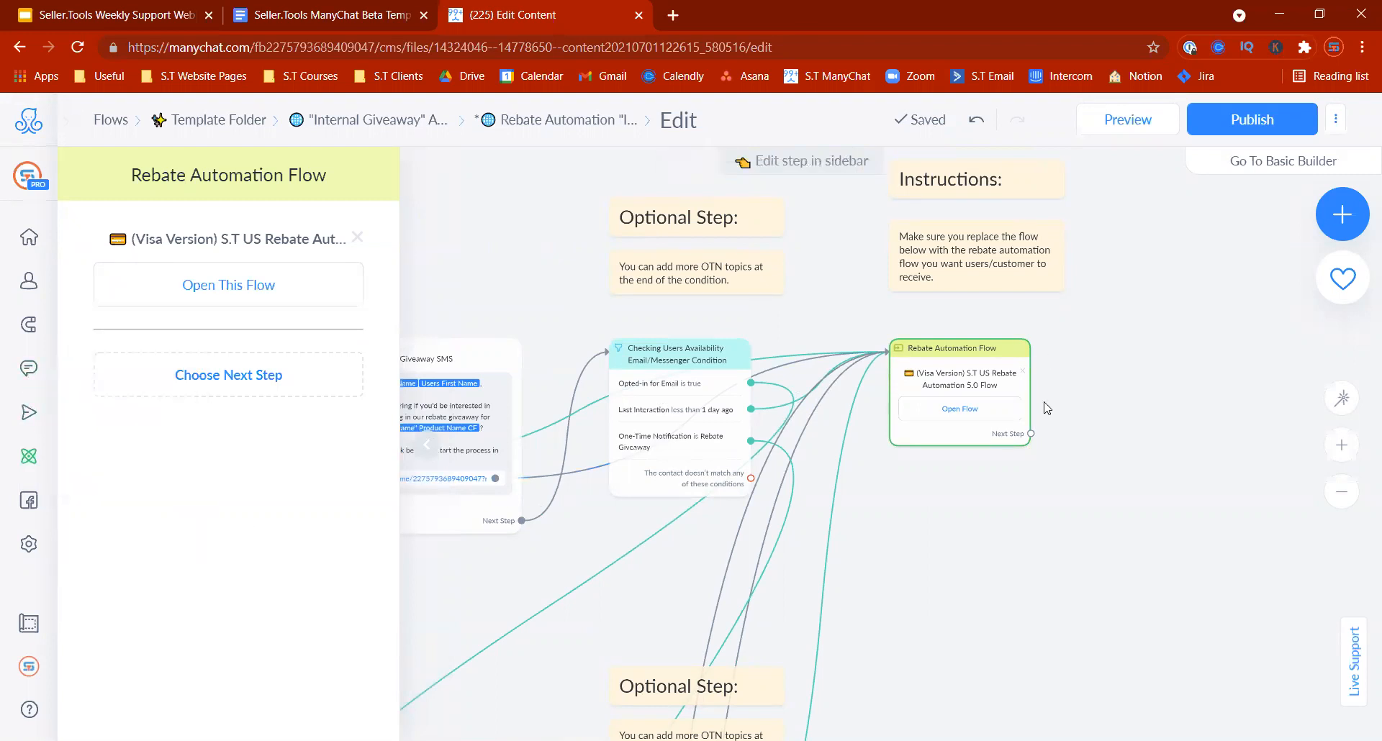
left_click(1336, 121)
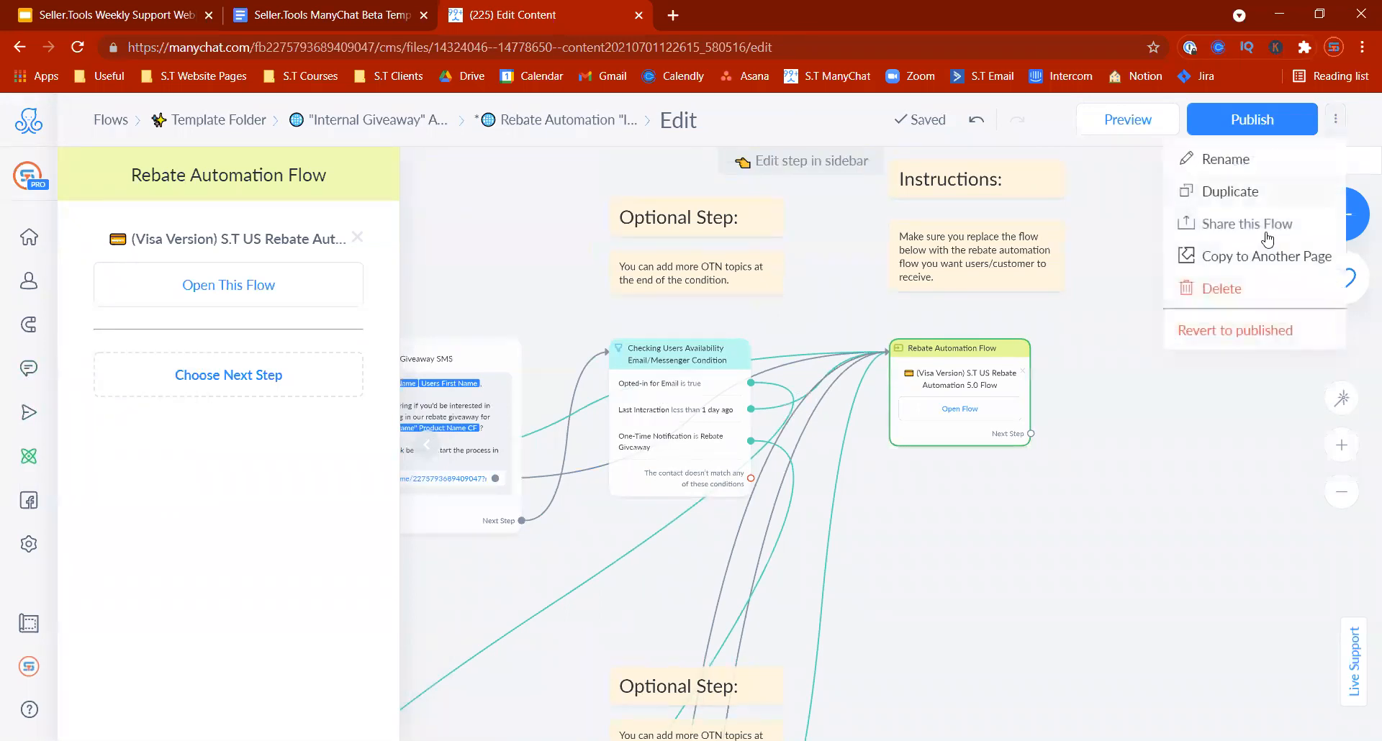
left_click(1223, 323)
left_click(847, 277)
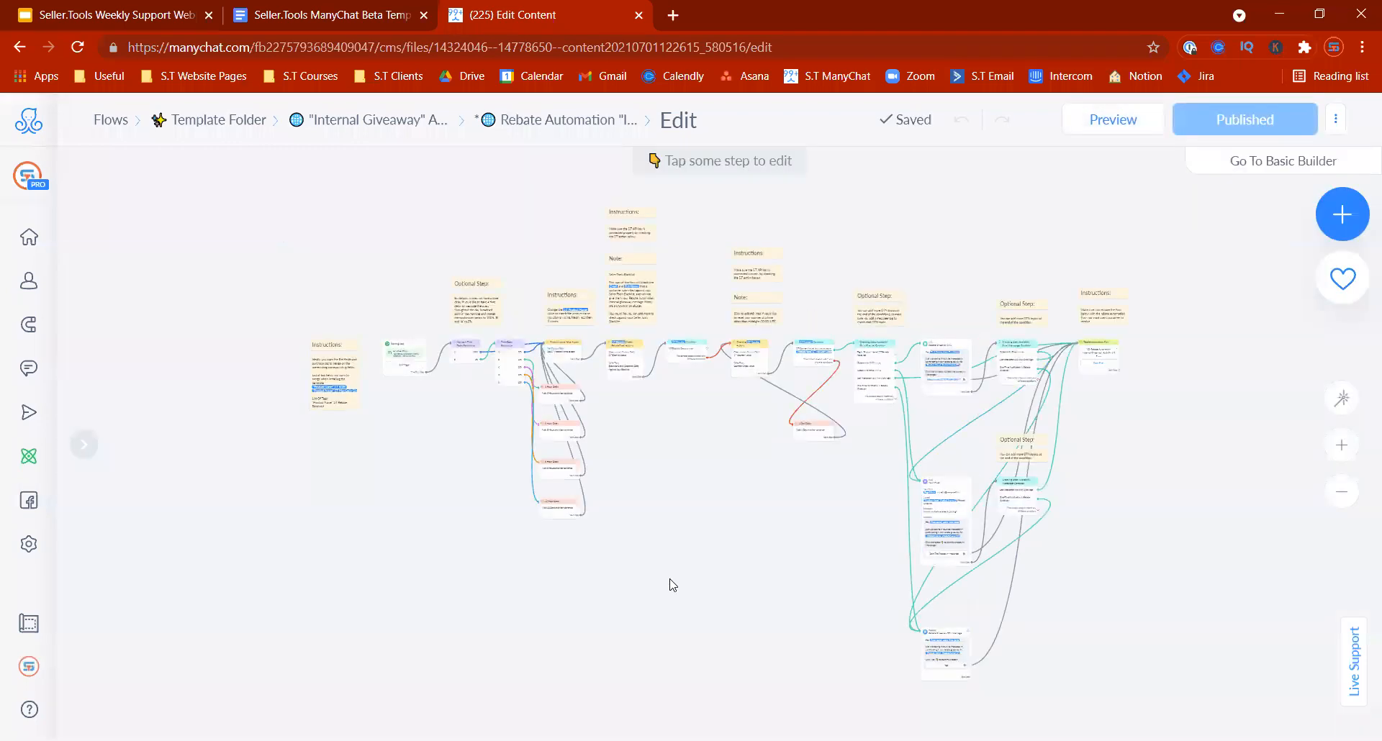
- Switch to the webinar presentation in Google Slides and show the ManyChat Broadcasting Settings slide
left_click(321, 8)
left_click(180, 13)
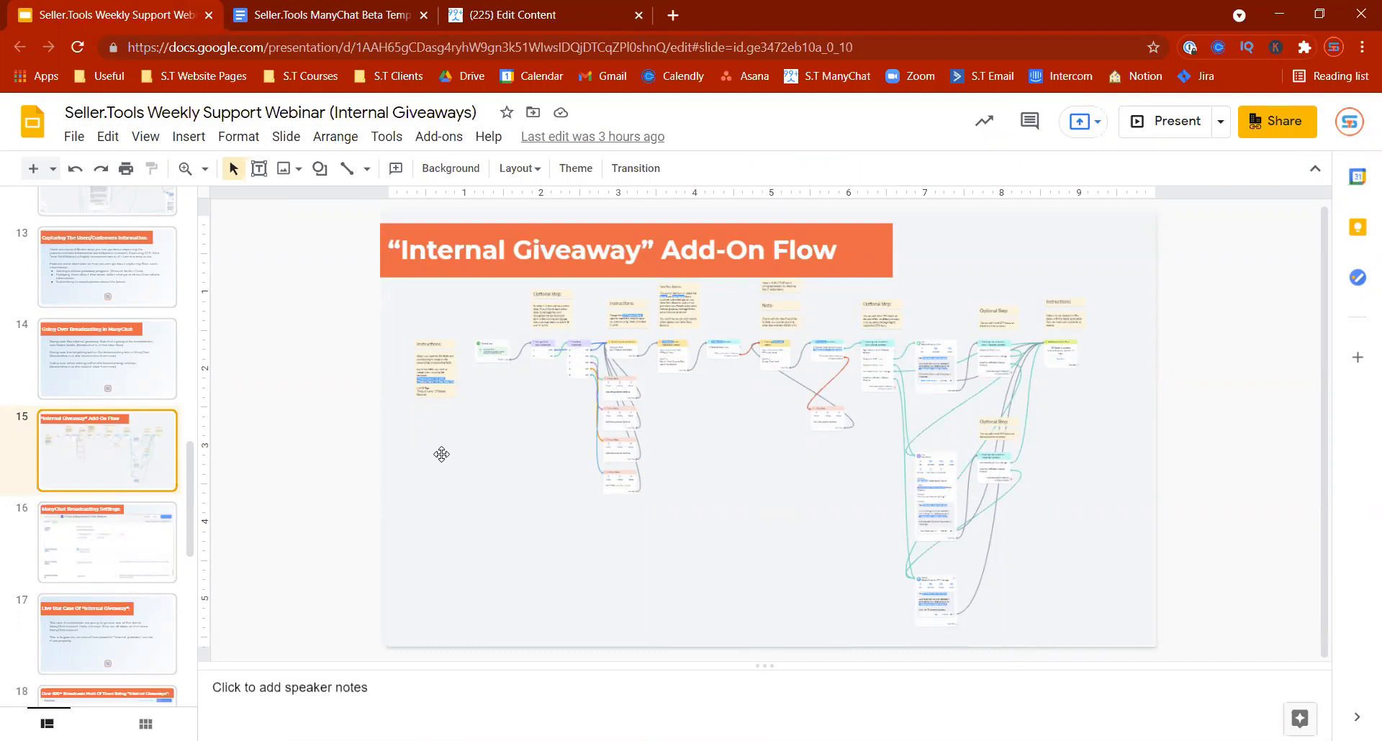
left_click(118, 542)
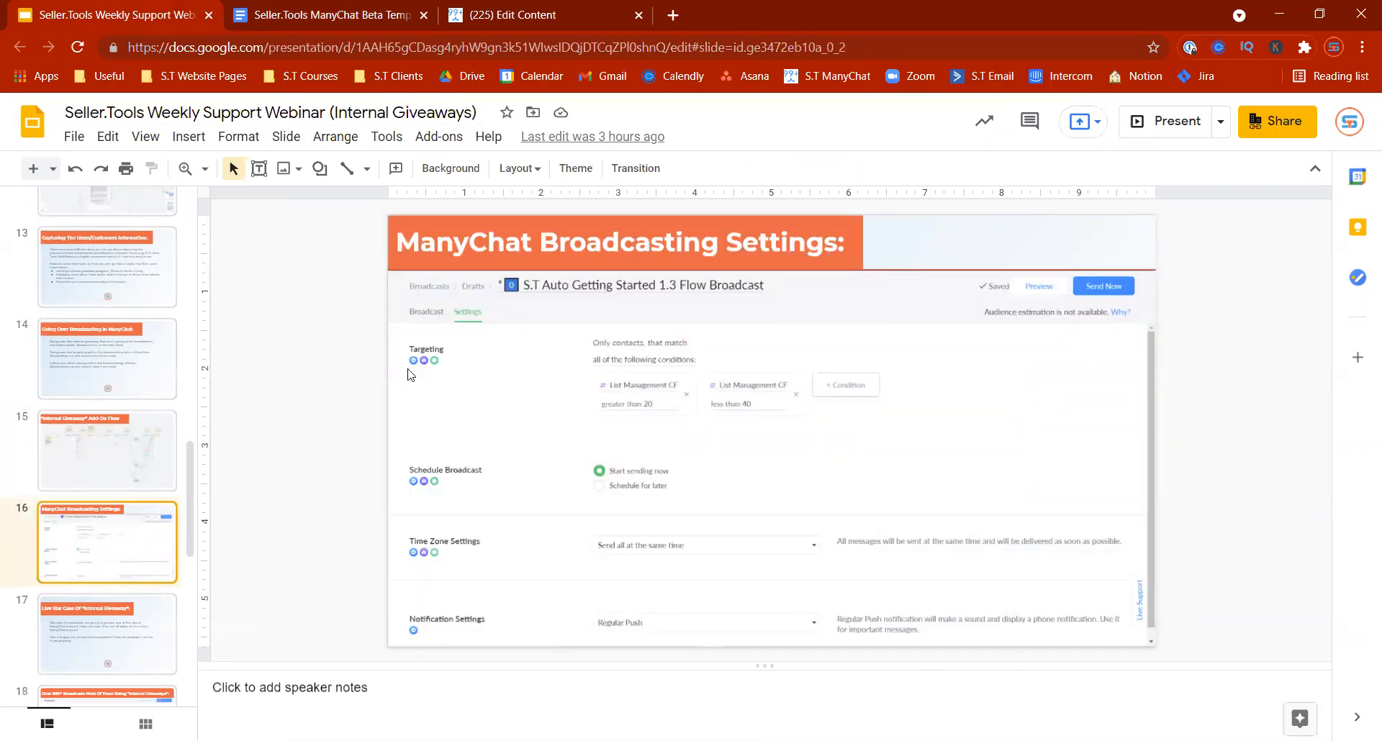
- Return to ManyChat and open the settings of the Rebate Automation "Internal Giveaway" Add-On 1.0 Flow broadcast draft
left_click(601, 7)
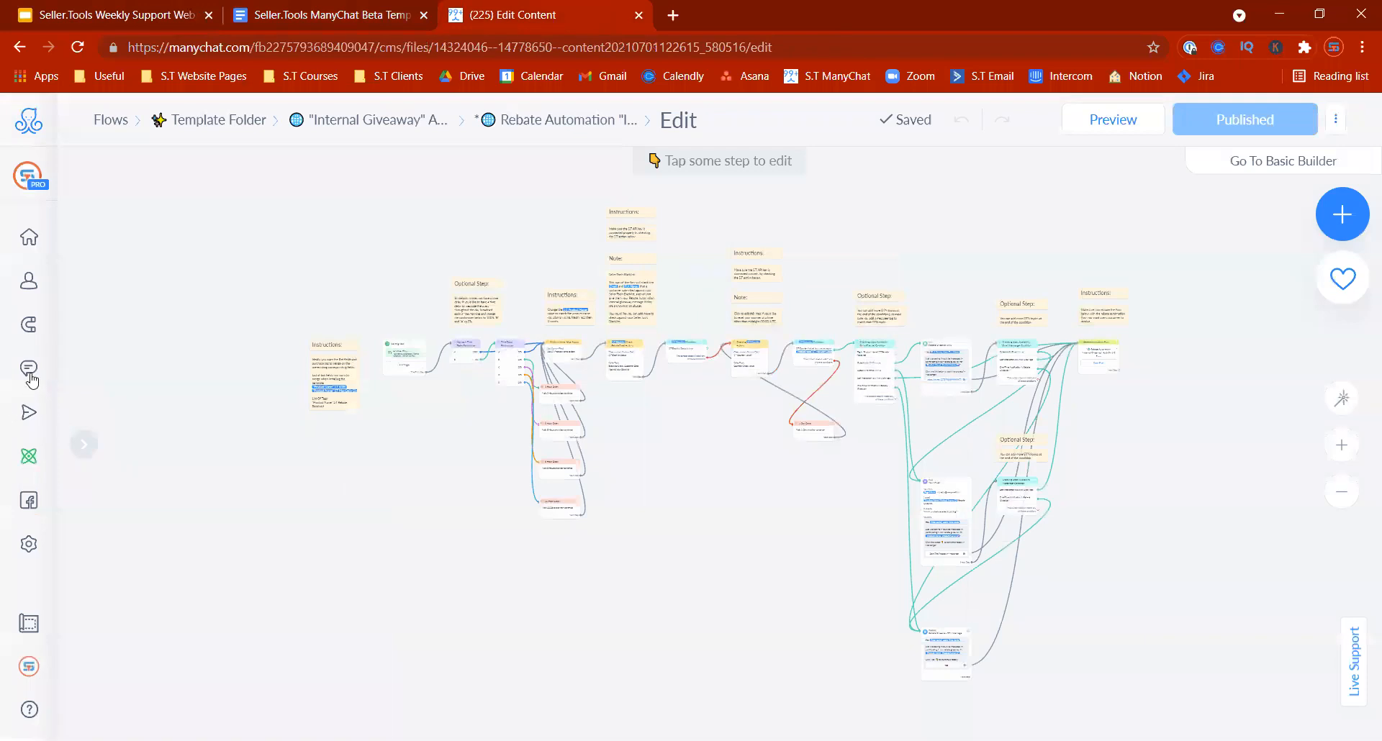
mouse_move(30, 414)
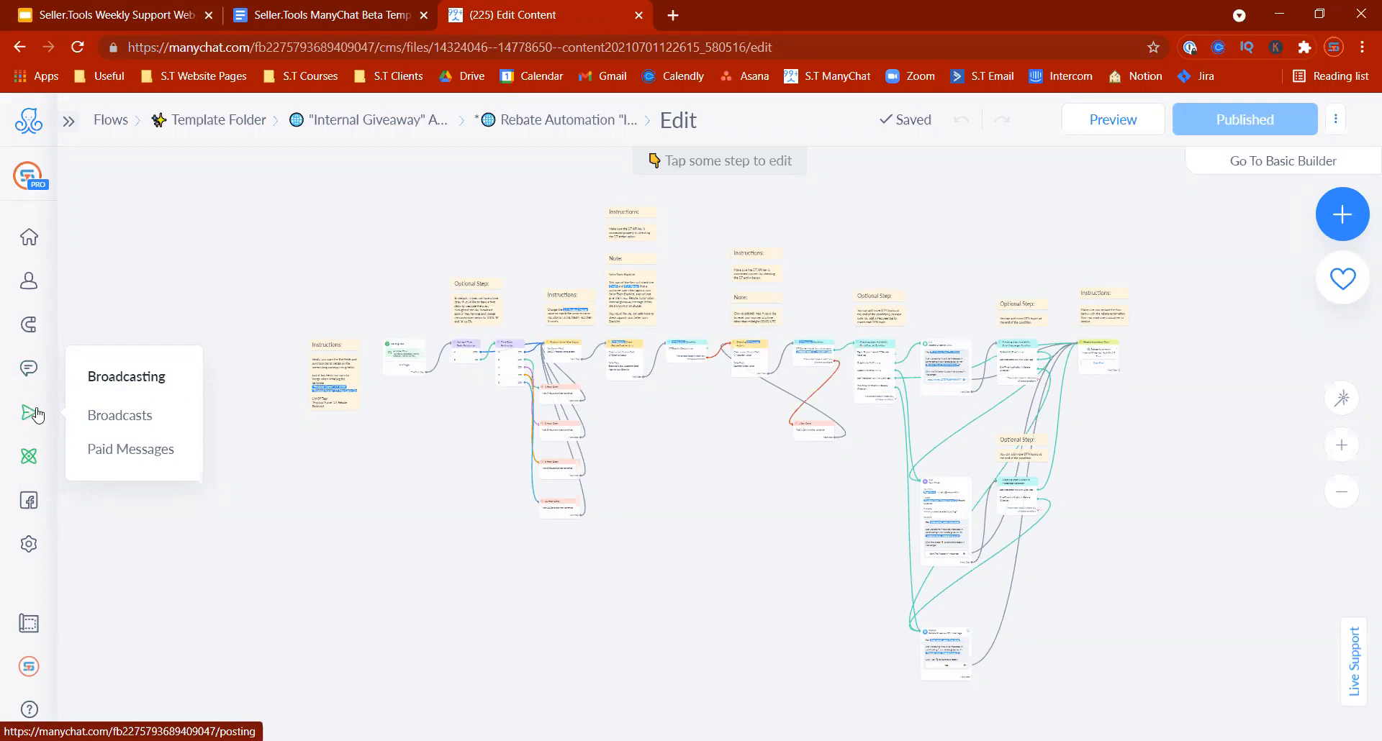
left_click(135, 421)
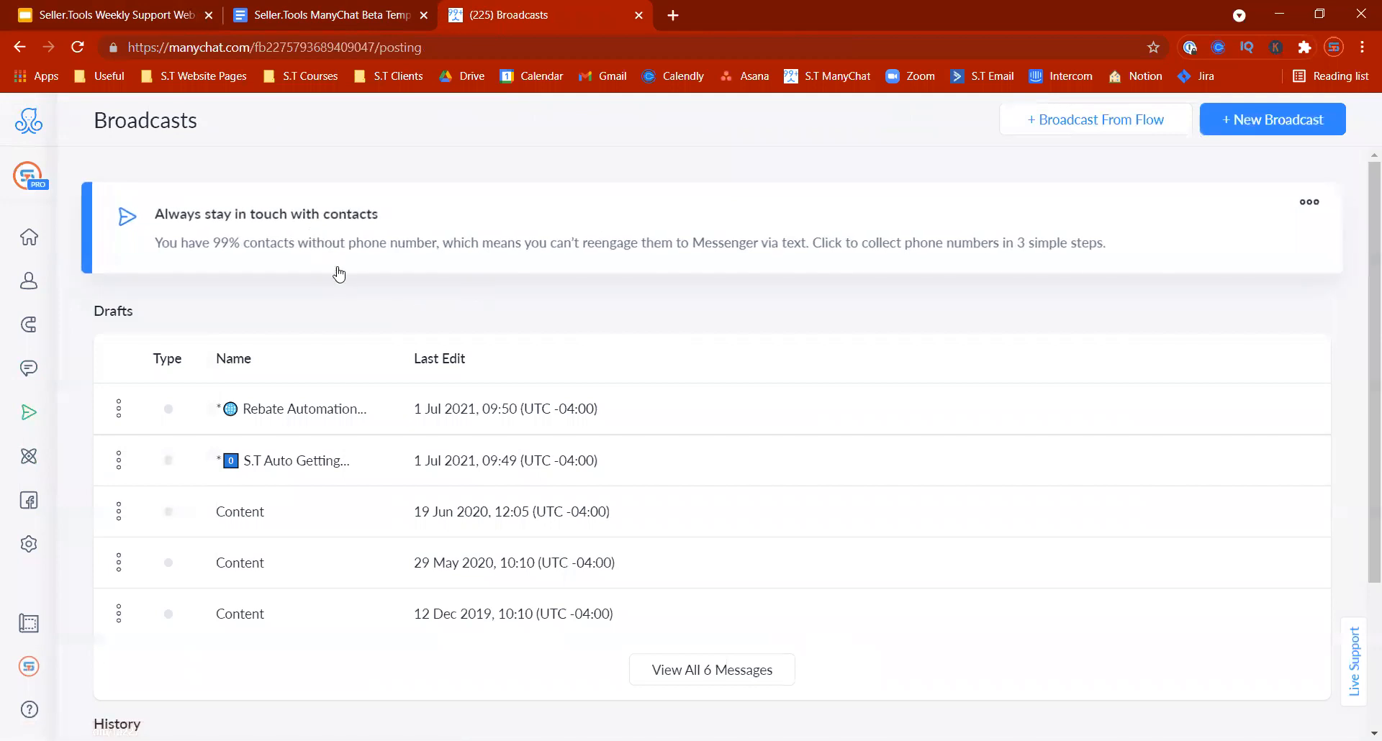
left_click(270, 408)
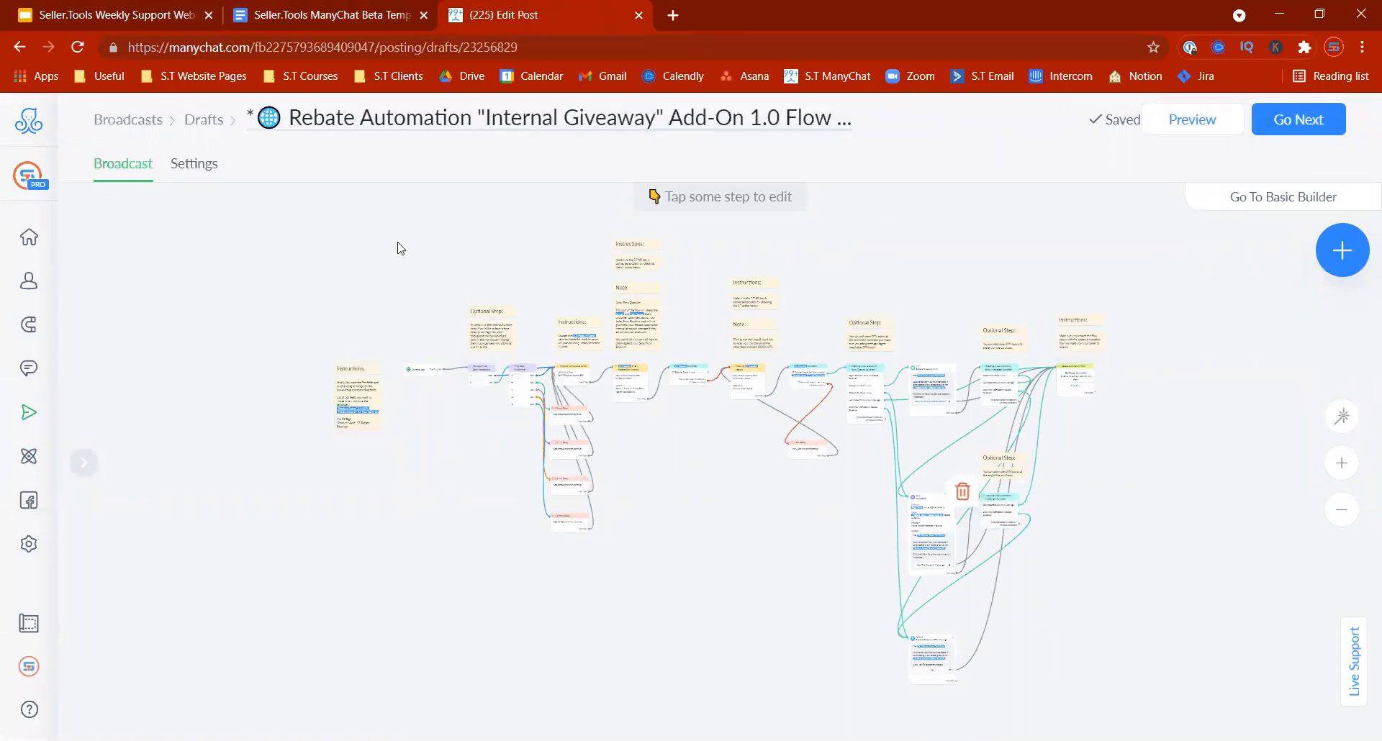
left_click(195, 163)
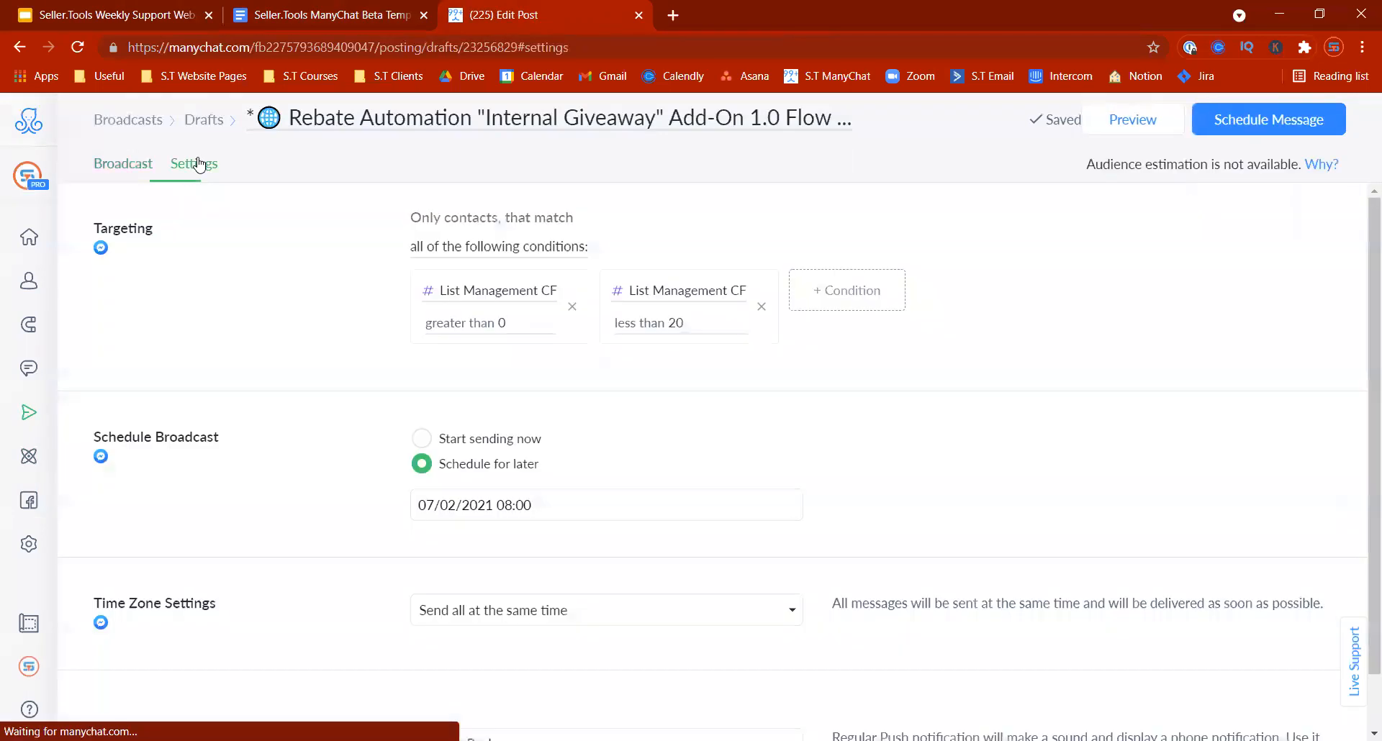
- Compare the Broadcasting Settings slide in Google Slides with the draft's targeting and schedule settings in ManyChat
left_click(129, 9)
left_click(278, 9)
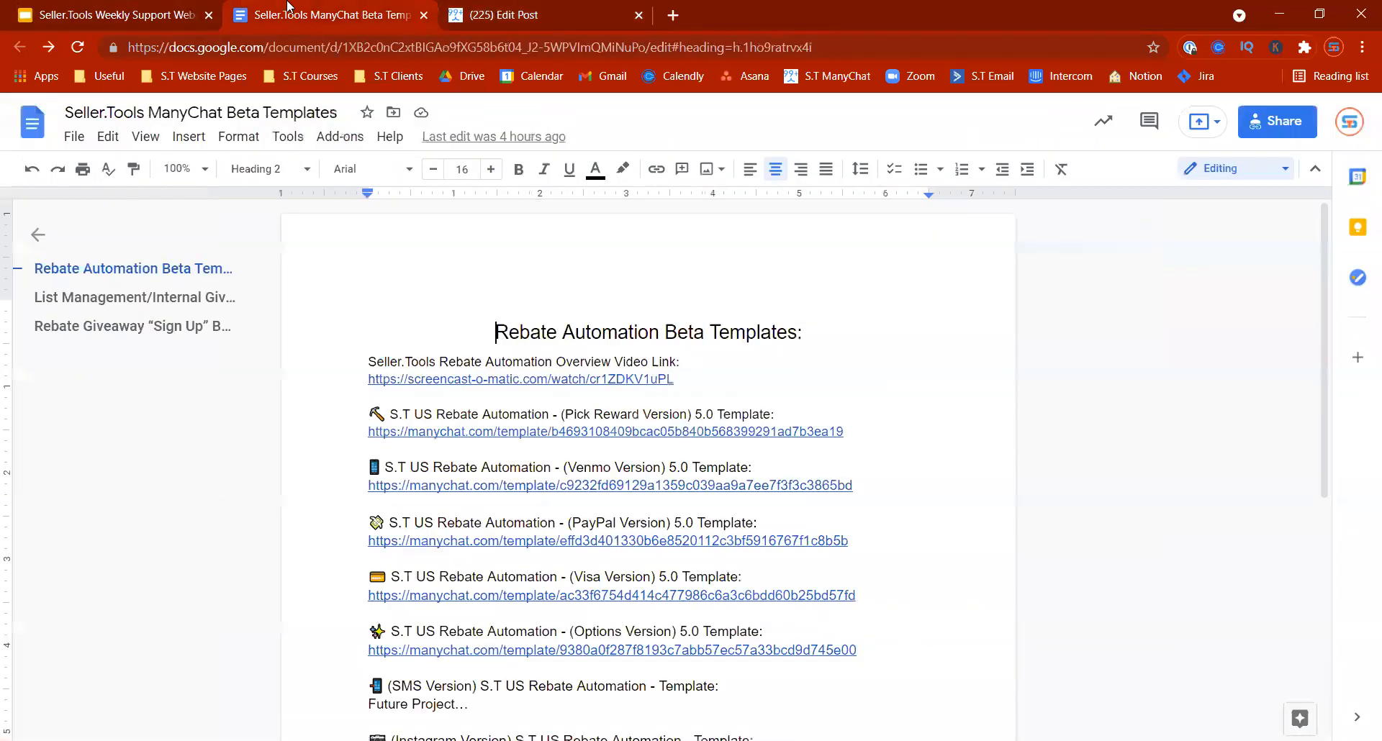
left_click(160, 9)
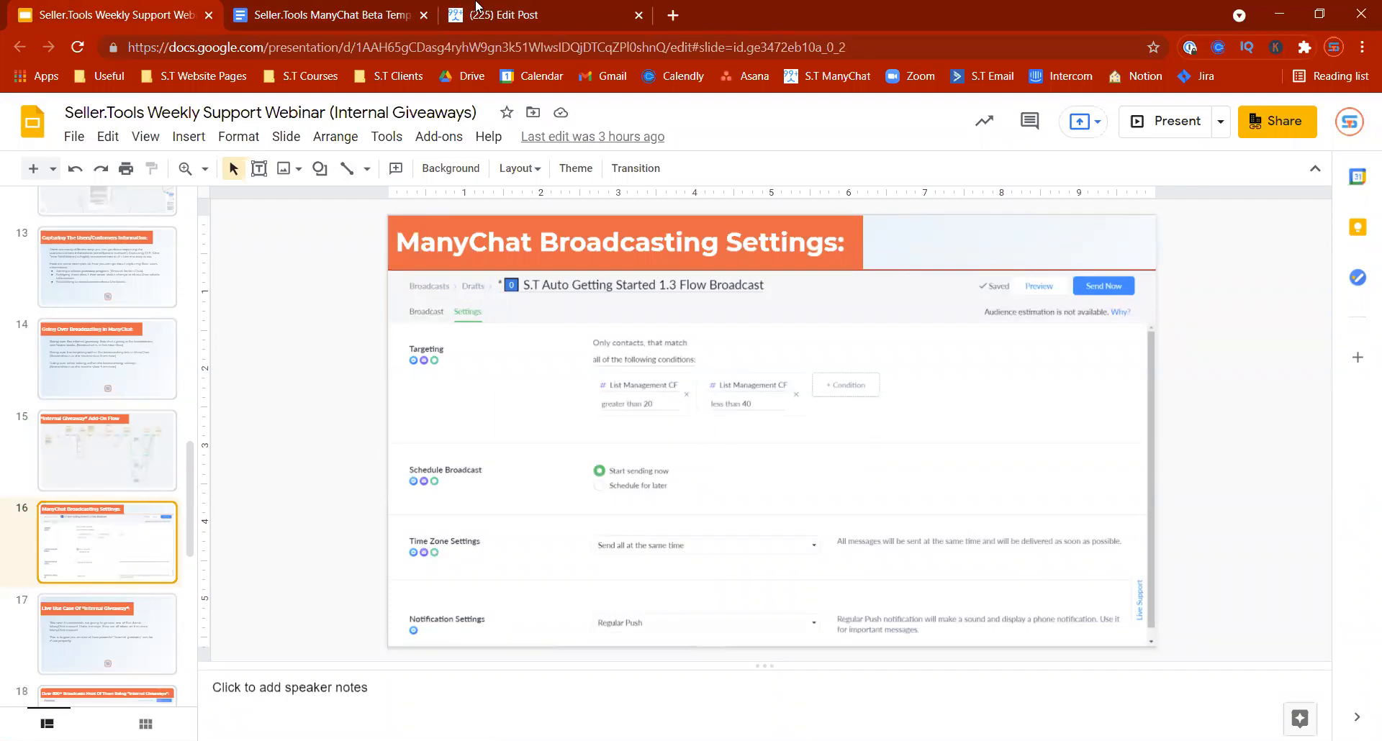
left_click(521, 12)
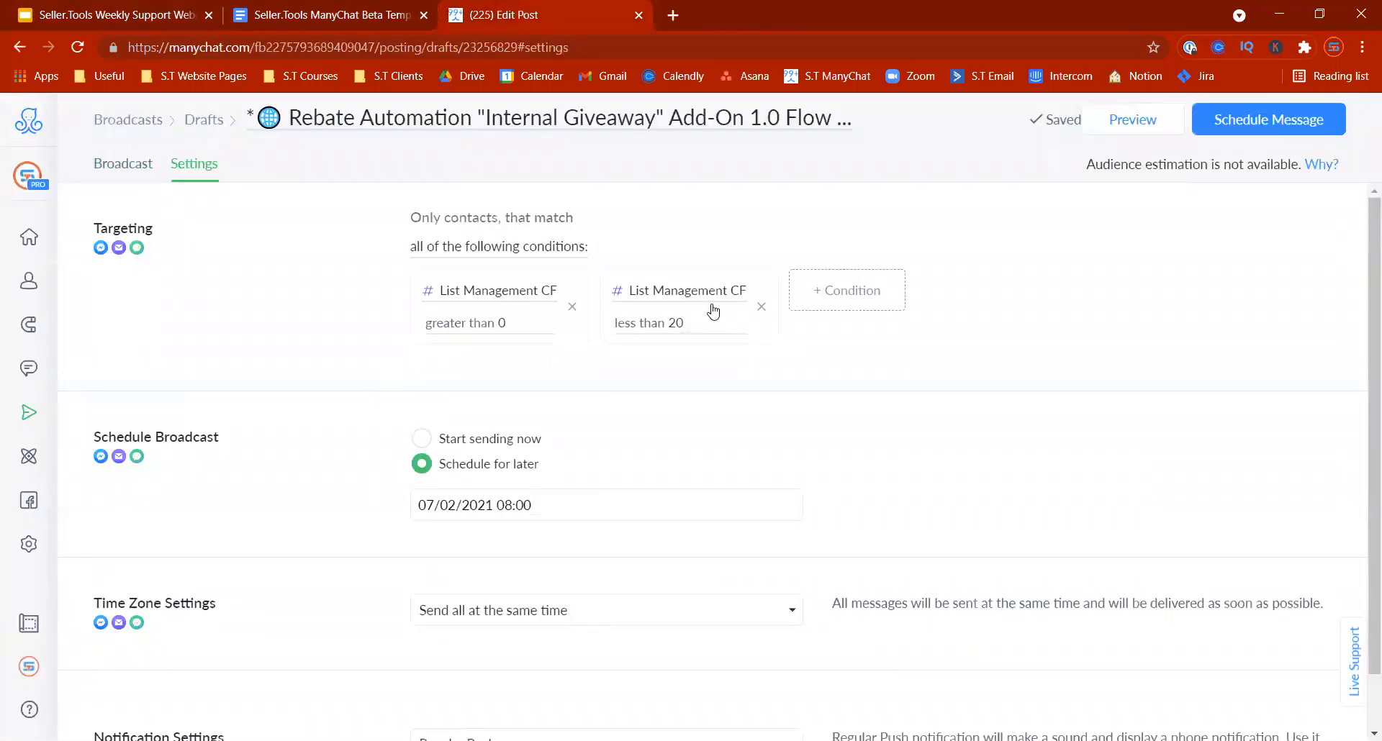
left_click(93, 9)
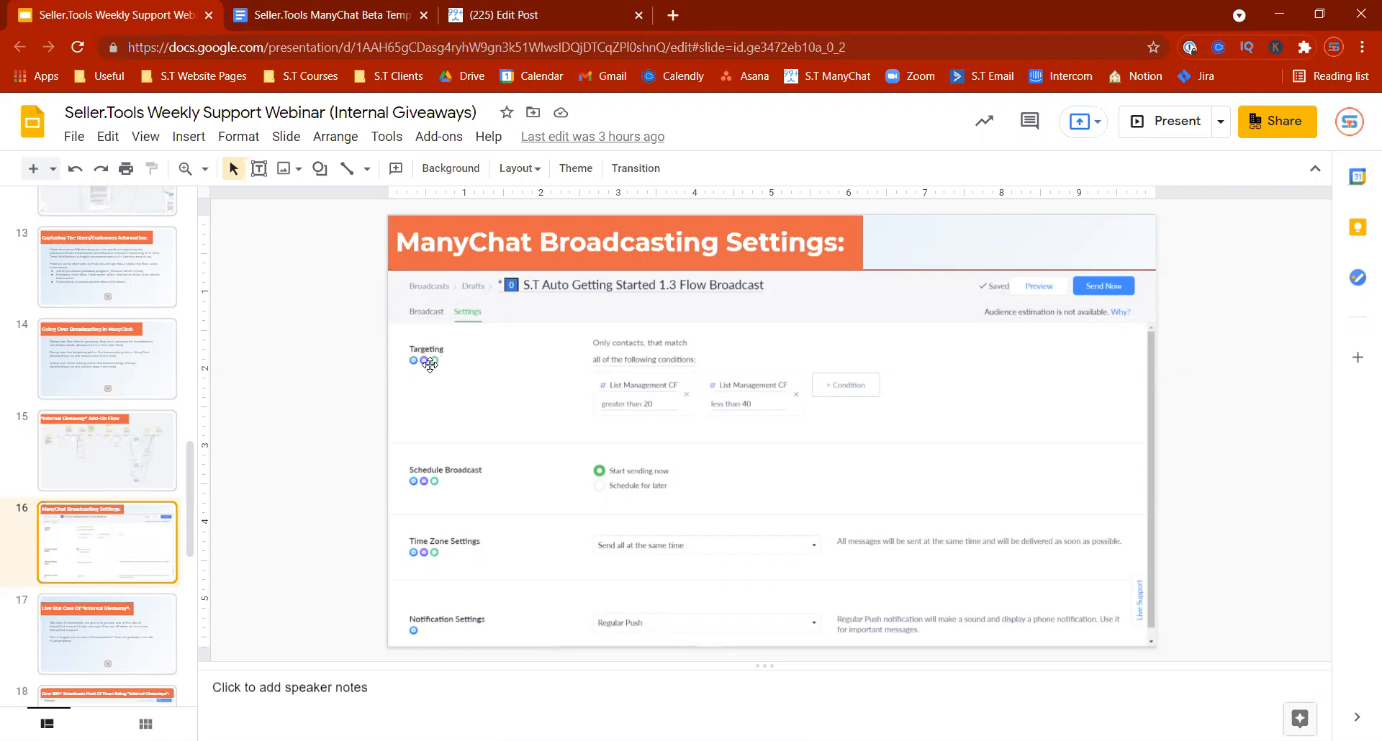
left_click(551, 9)
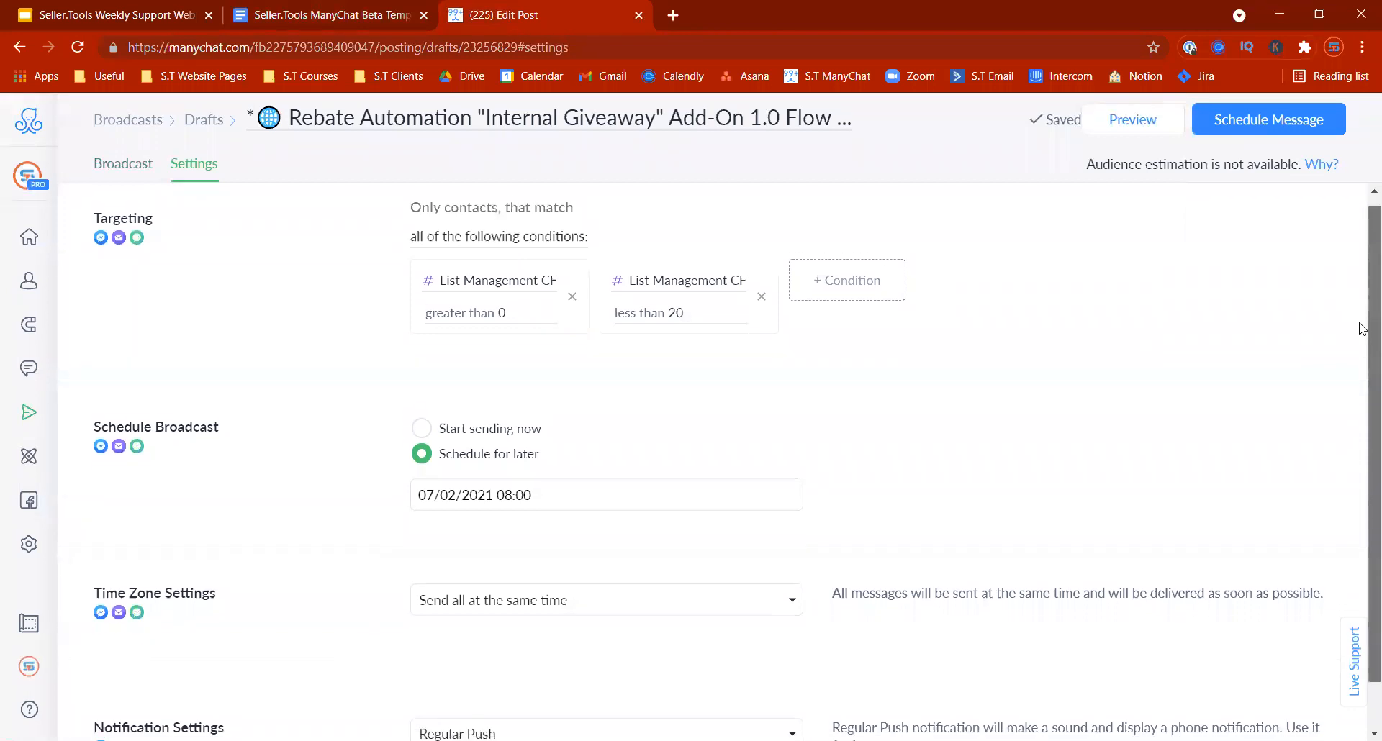
- Set the second List Management CF targeting condition to less than 25
left_click(671, 326)
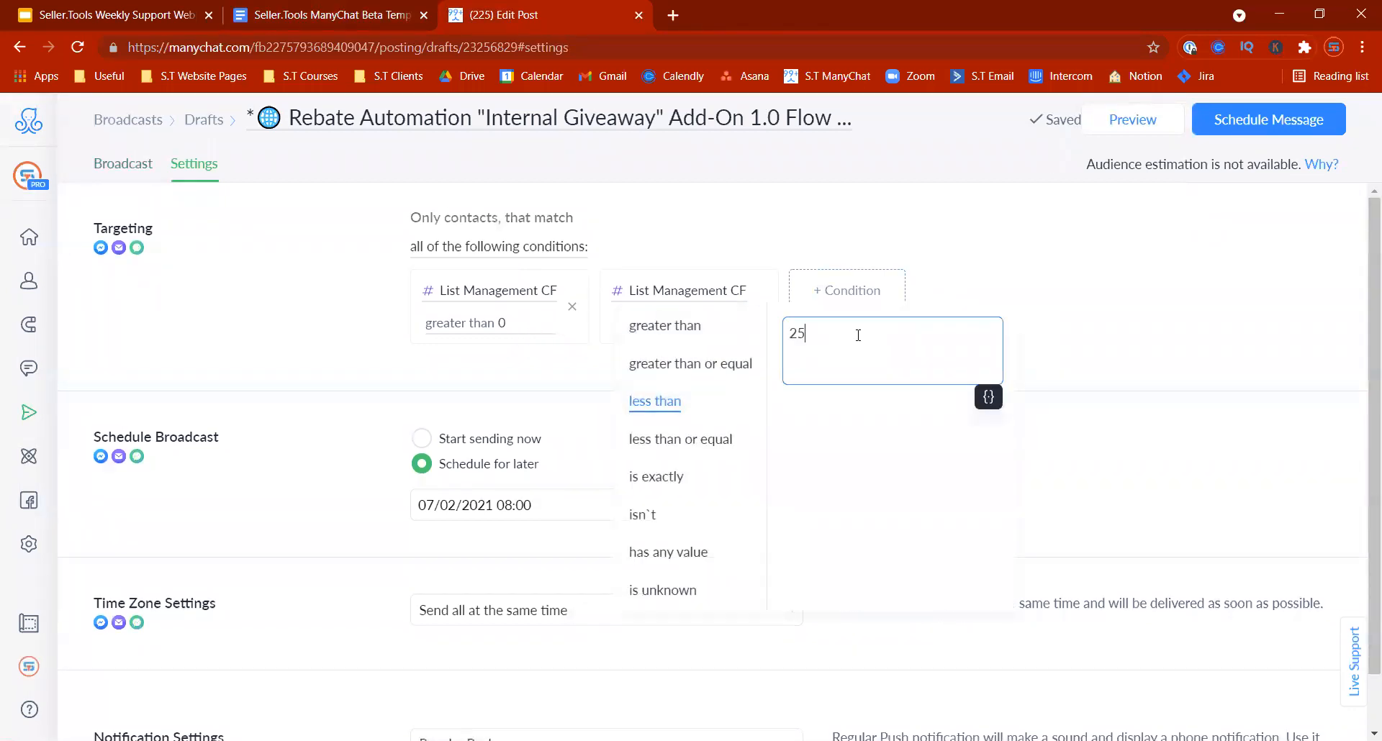
left_click(1113, 383)
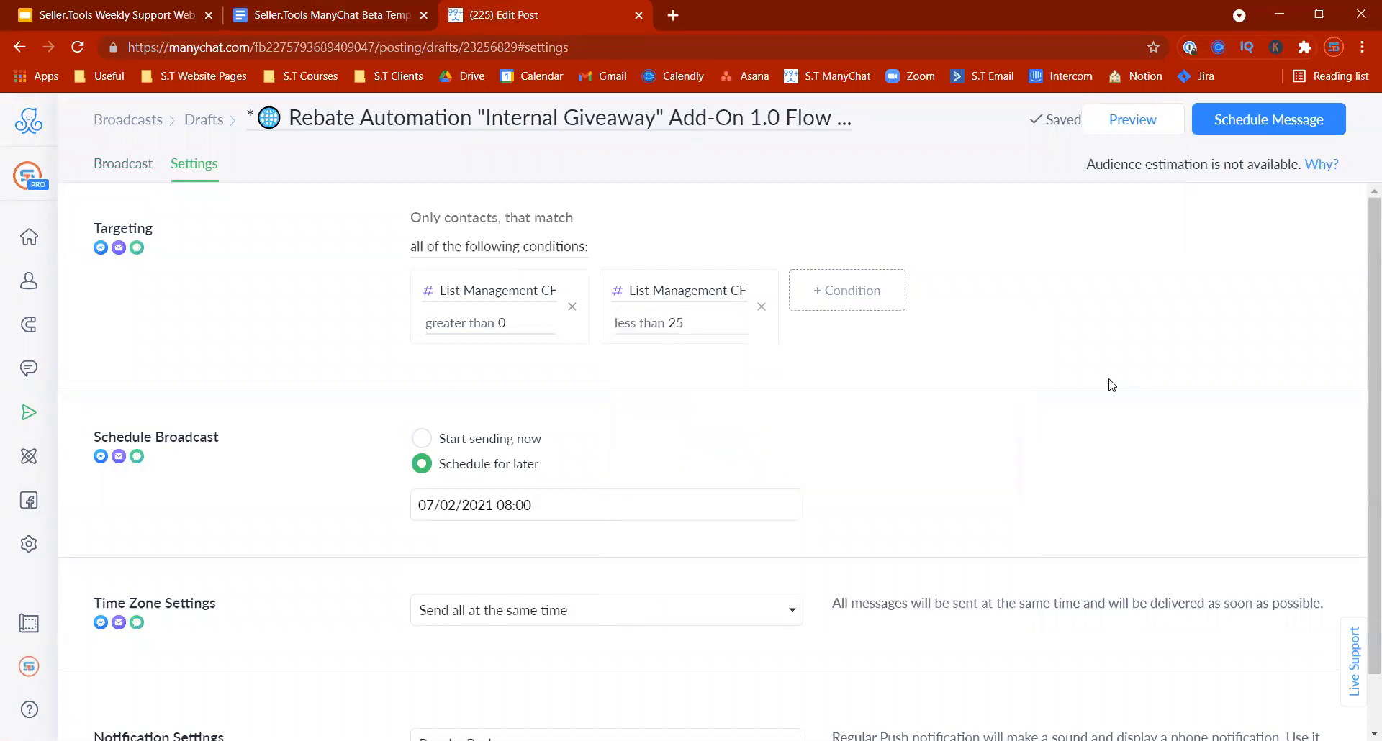
- Set the List Management CF targeting conditions to greater than 25 and less than 50, and check the scheduled date and time
left_click(494, 324)
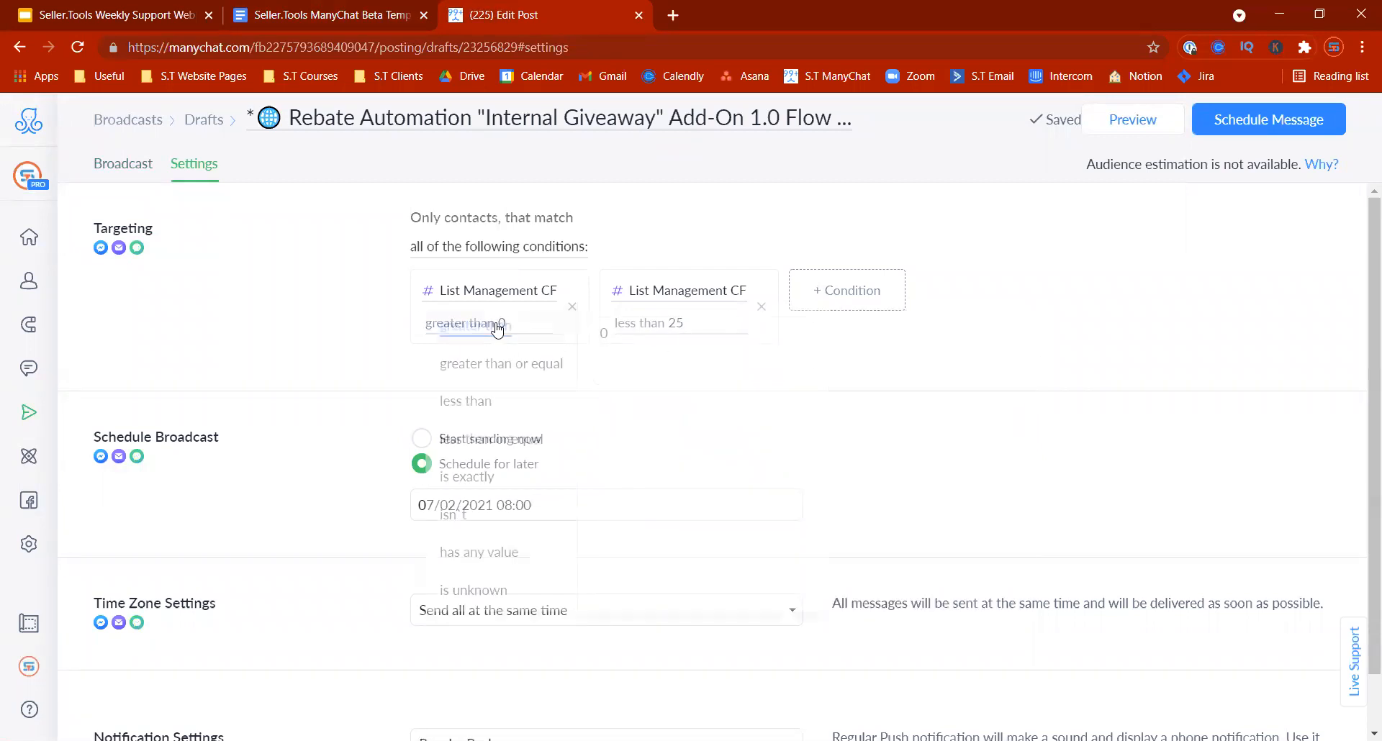
left_click(655, 335)
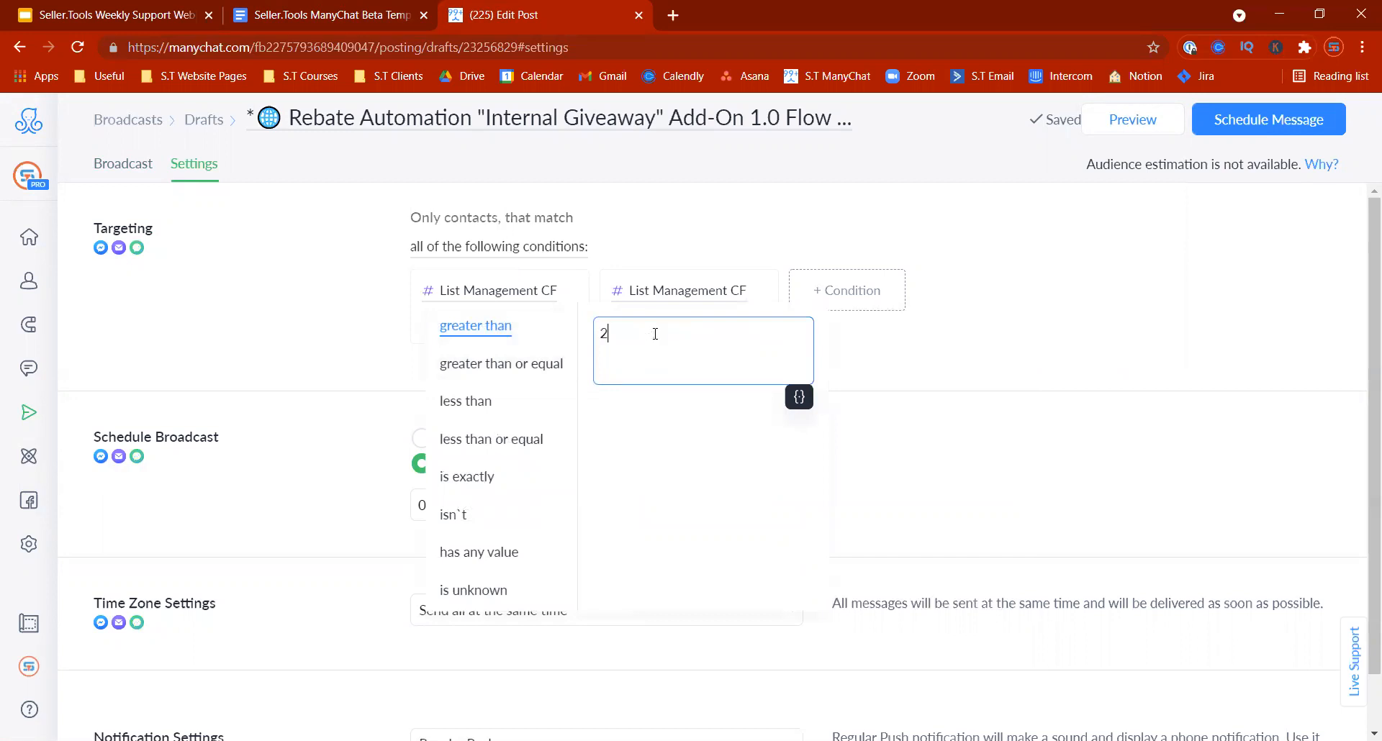
left_click(875, 363)
left_click(651, 323)
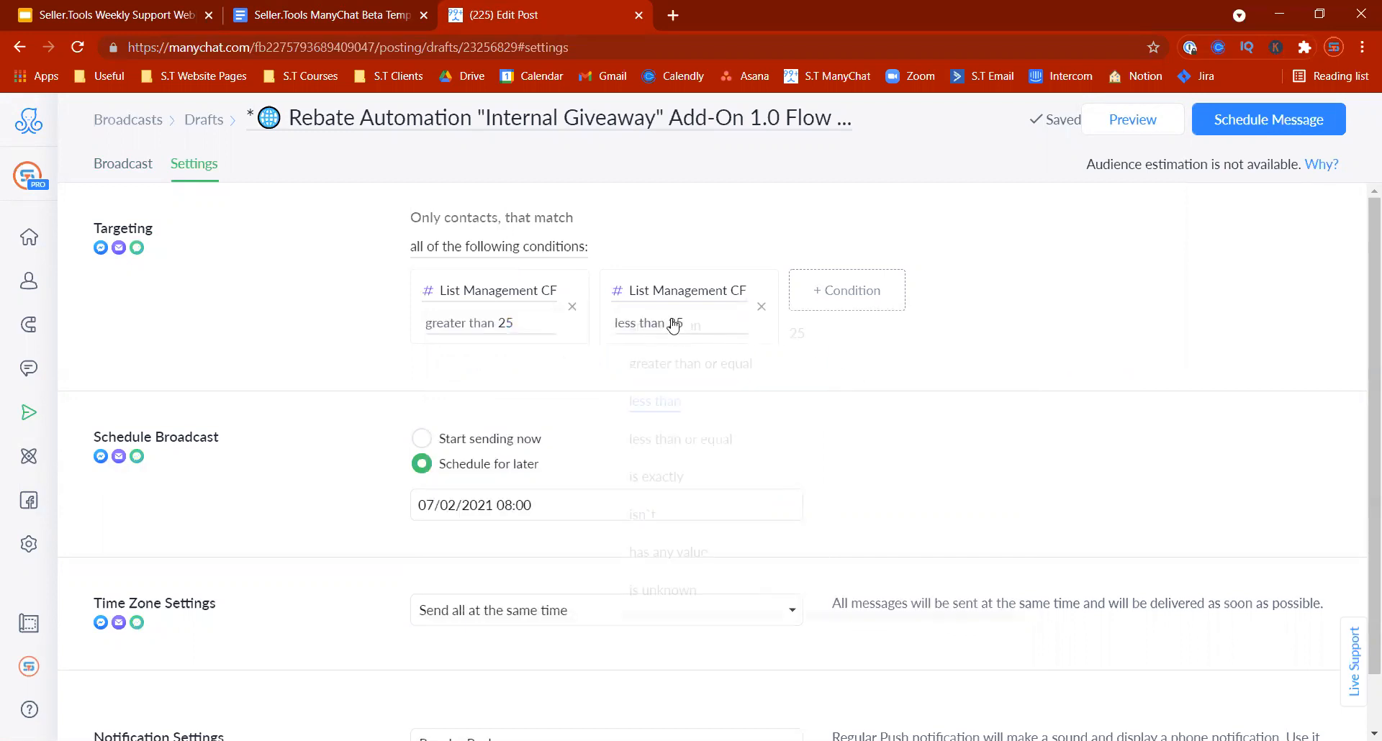
left_click(829, 343)
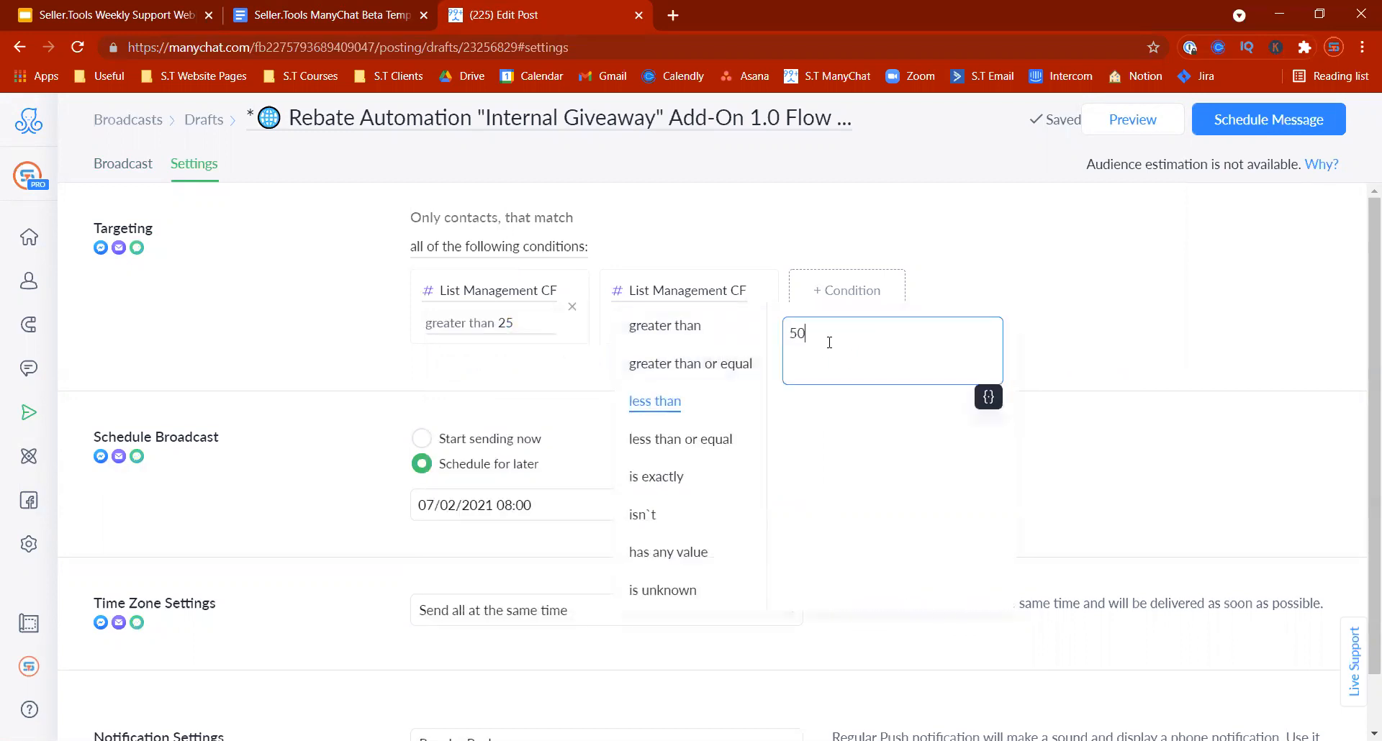
left_click(1156, 382)
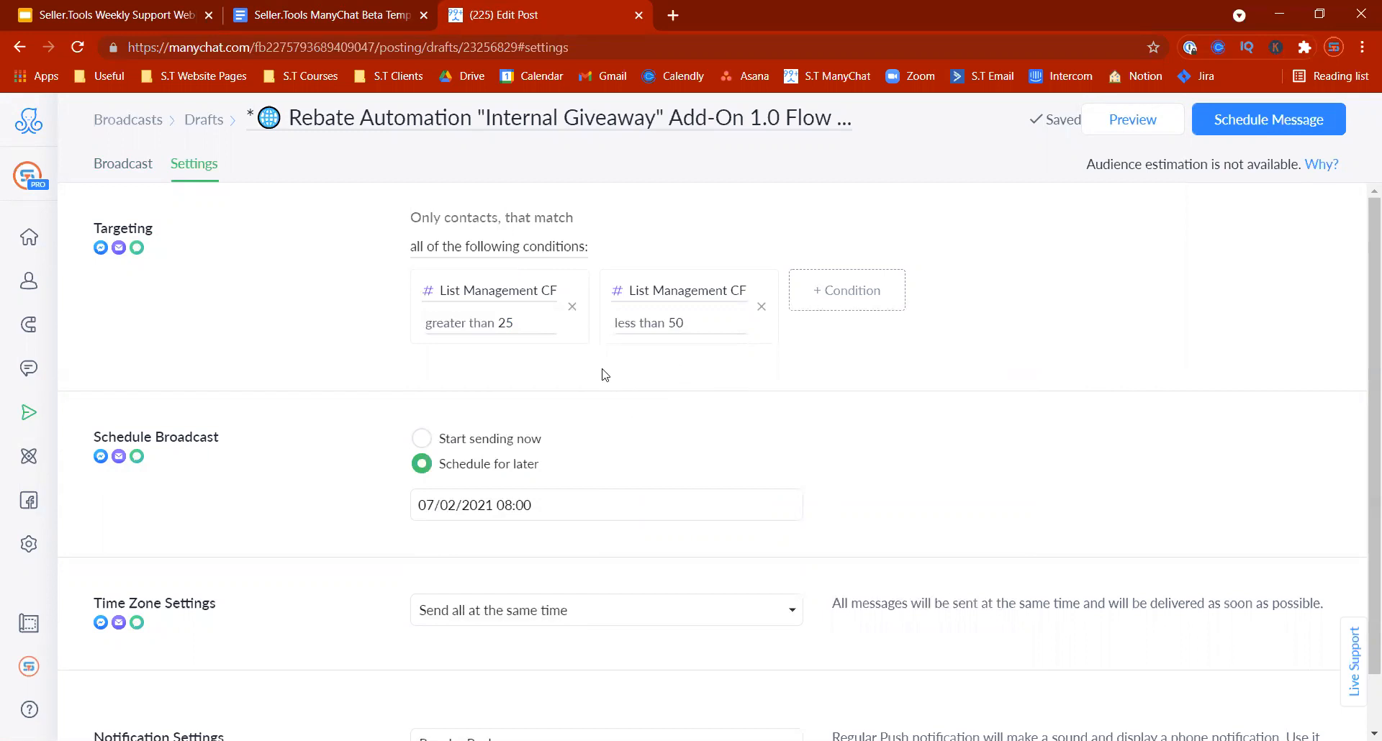
left_click(554, 503)
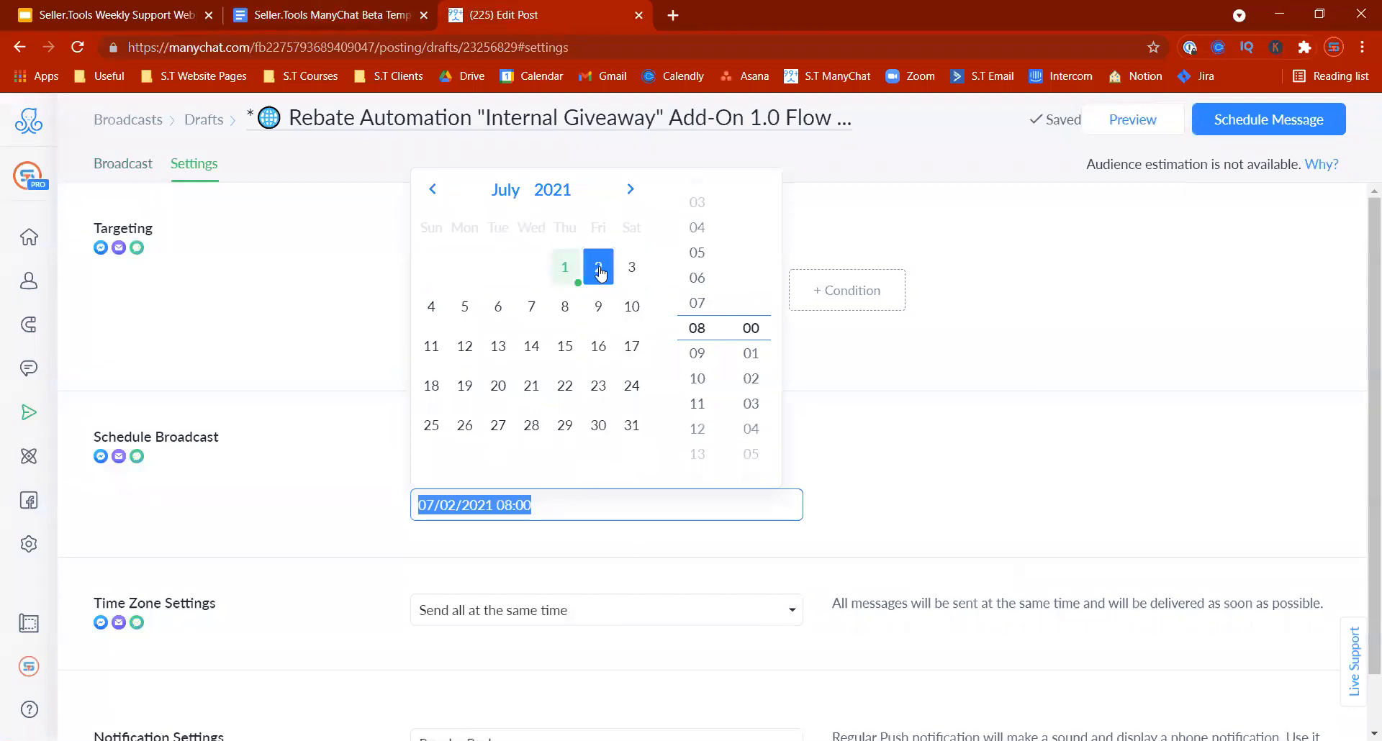
left_click(748, 328)
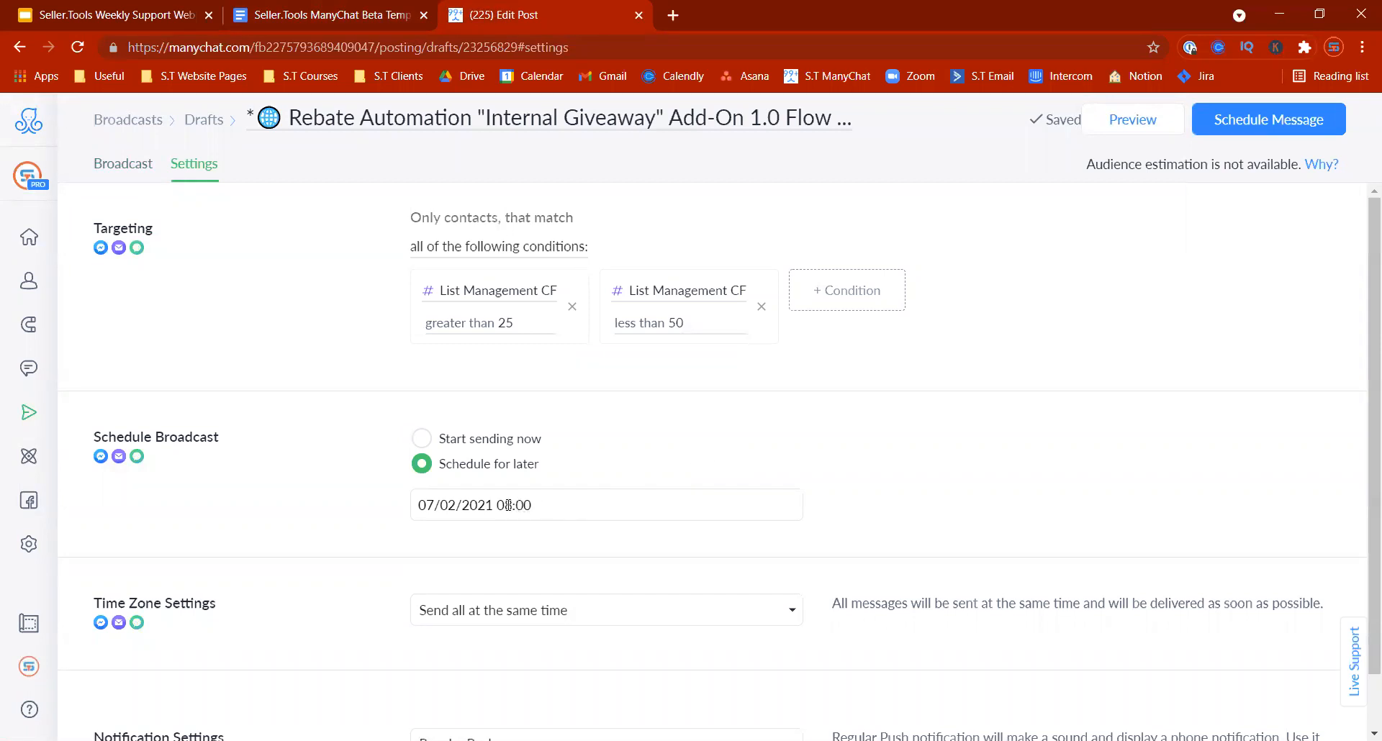
- In the broadcast flow, set the Having A Time Delay Randomizer split to 0% for A and 100% for B
left_click(146, 171)
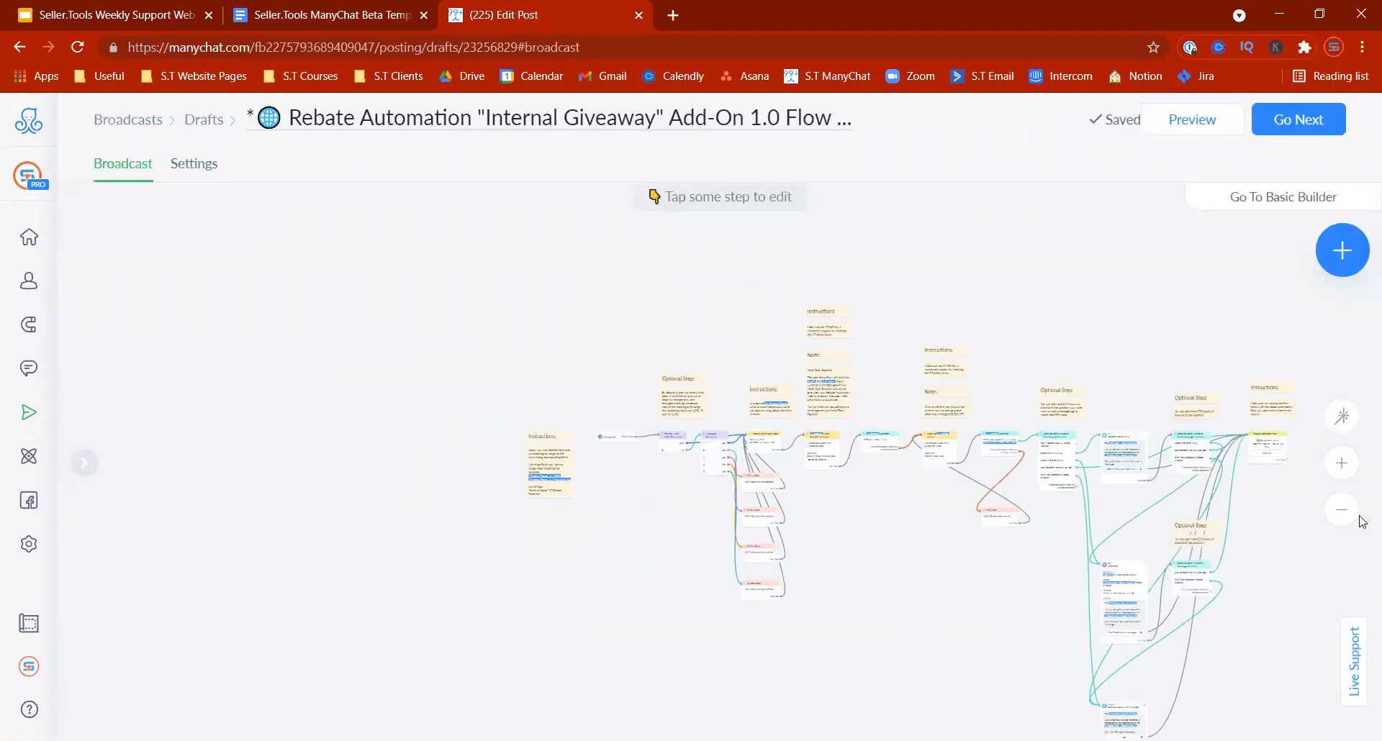
left_click(1341, 463)
left_click(1341, 463)
left_click(505, 339)
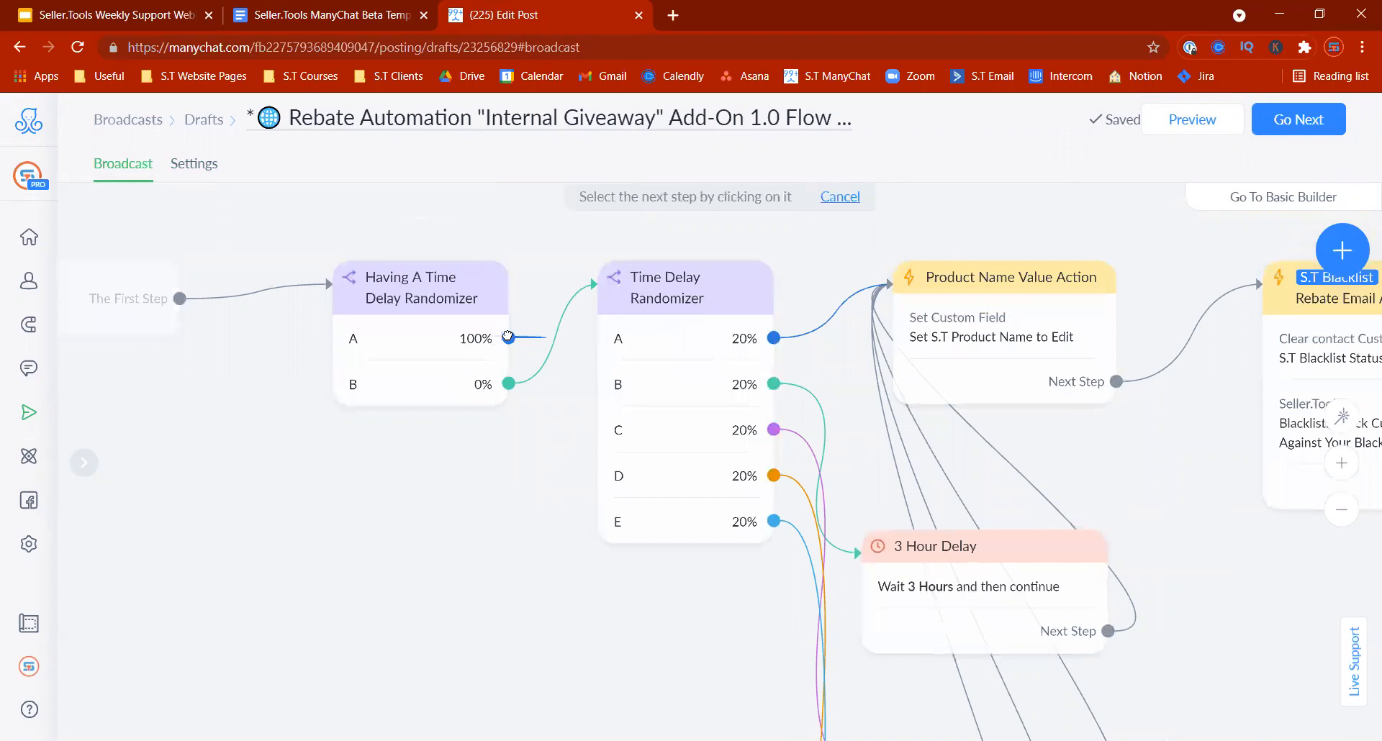
left_click(423, 358)
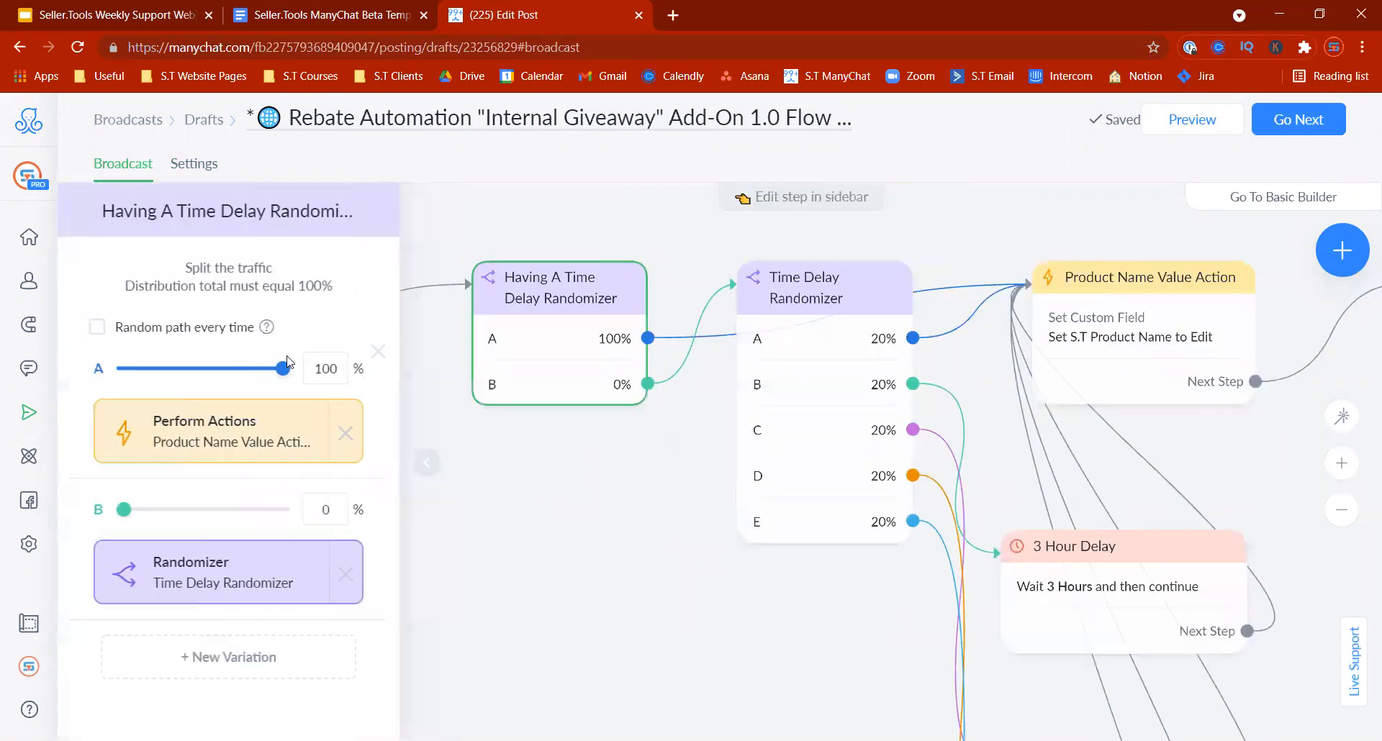
key("BackSpace")
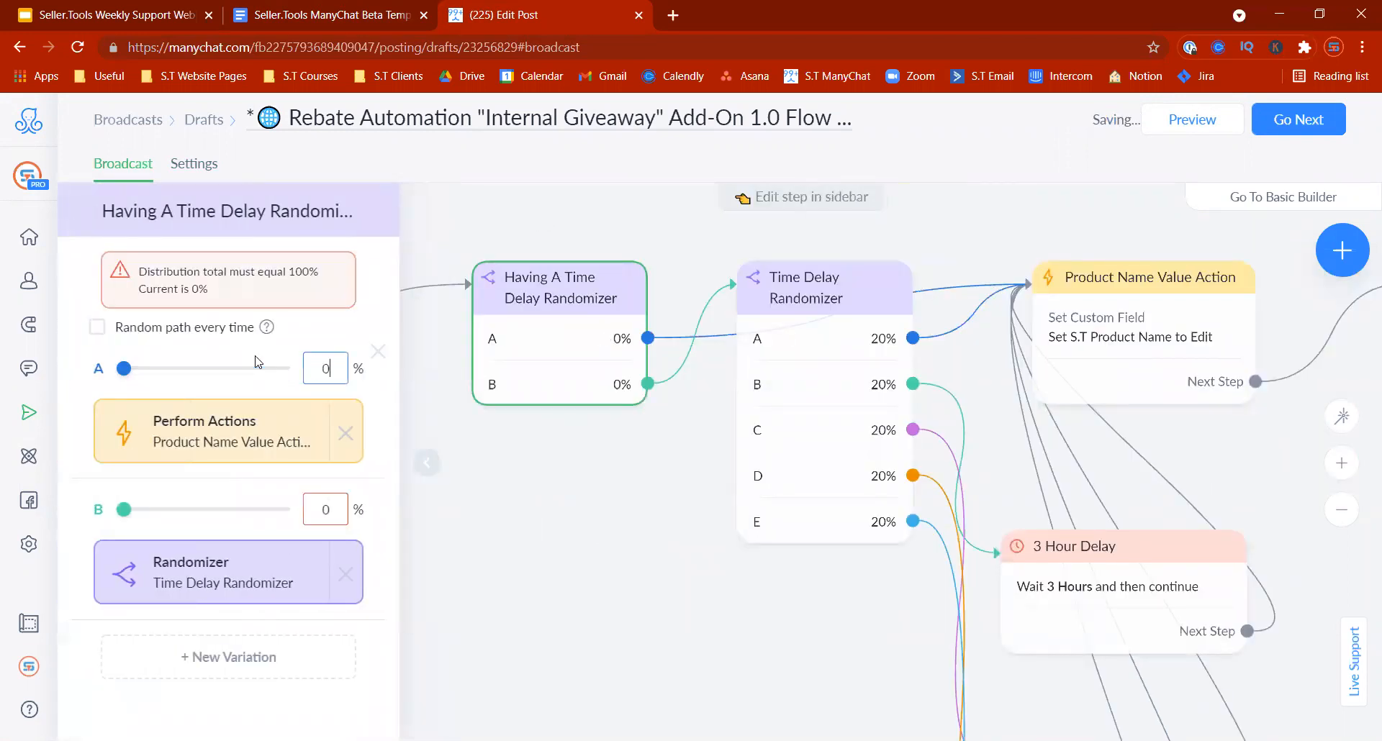
left_click(306, 508)
type("100")
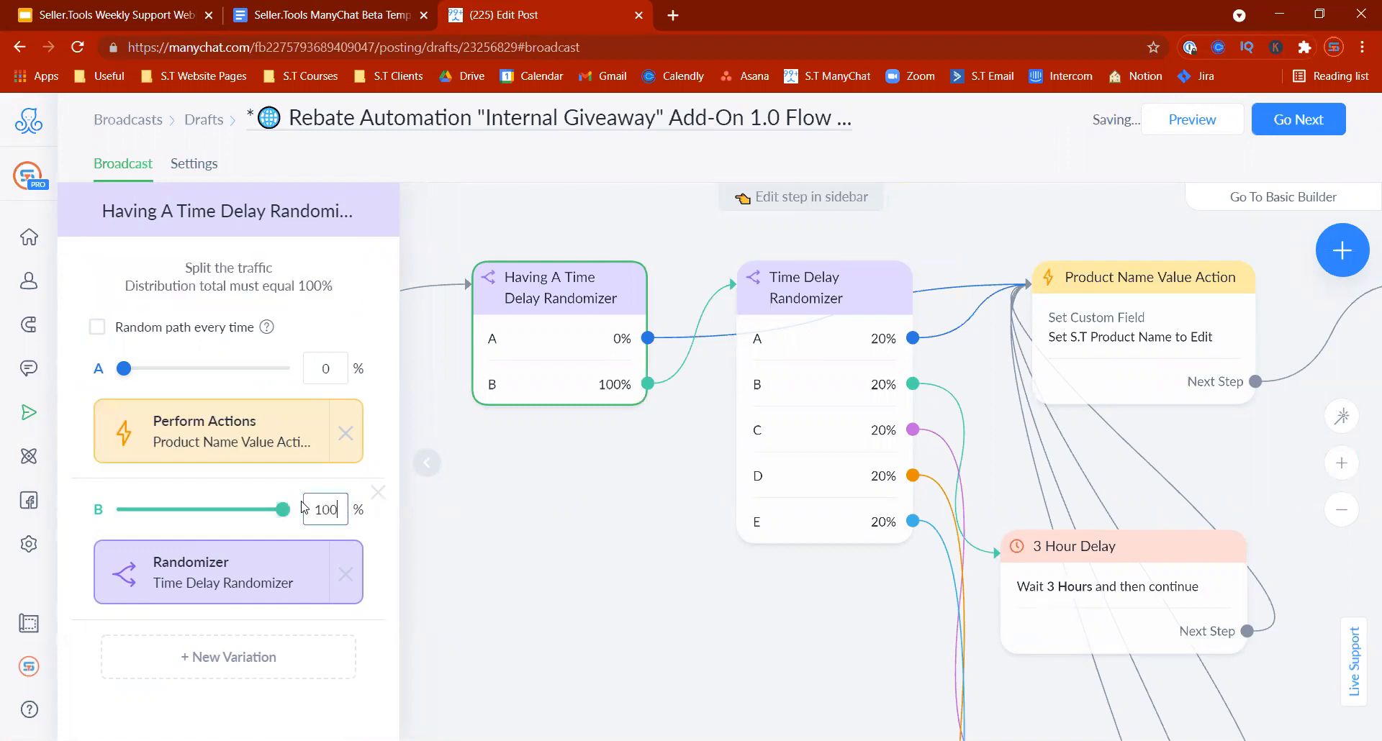
left_click(627, 617)
scroll(559, 469, "down", 3)
scroll(558, 468, "right", 3)
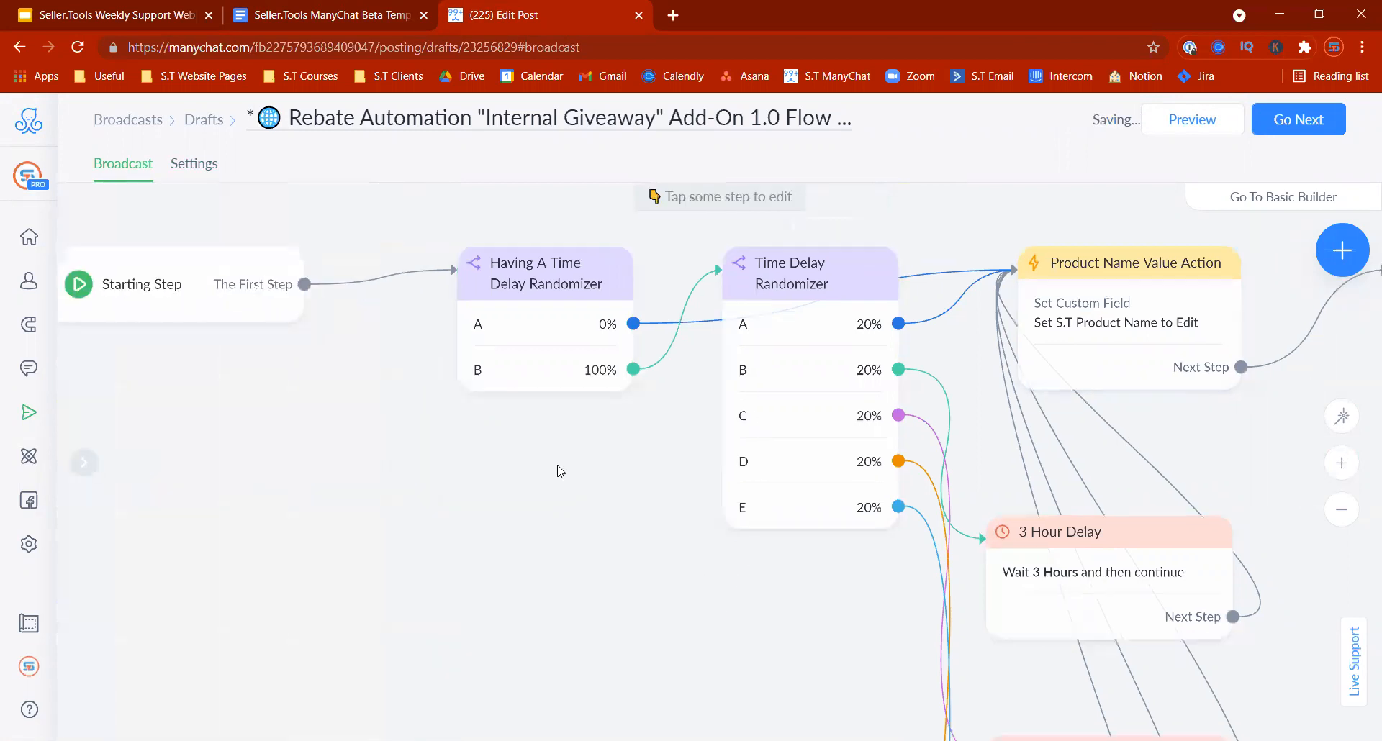
scroll(1075, 464, "down", 5)
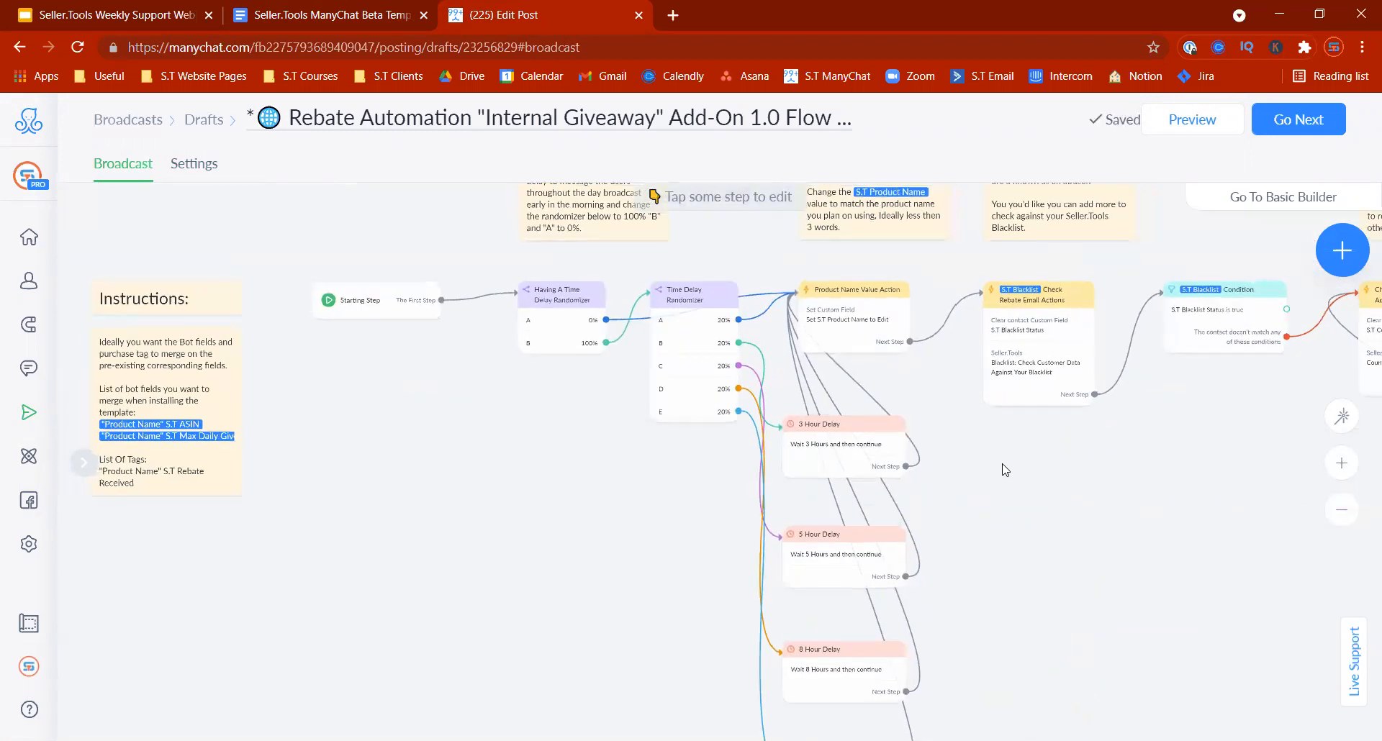
- Return to the draft's settings and review the available Notification Settings and Time Zone Settings options
left_click(198, 172)
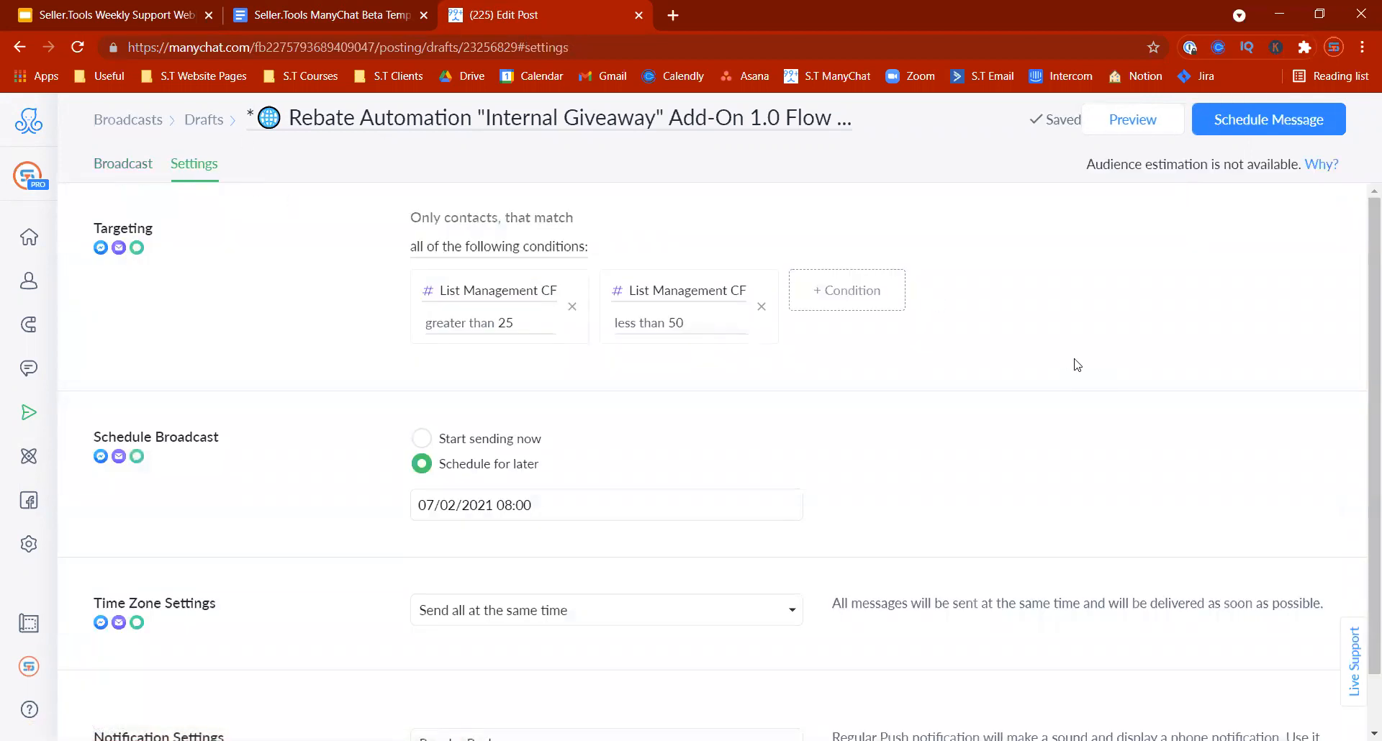
scroll(1363, 409, "down", 2)
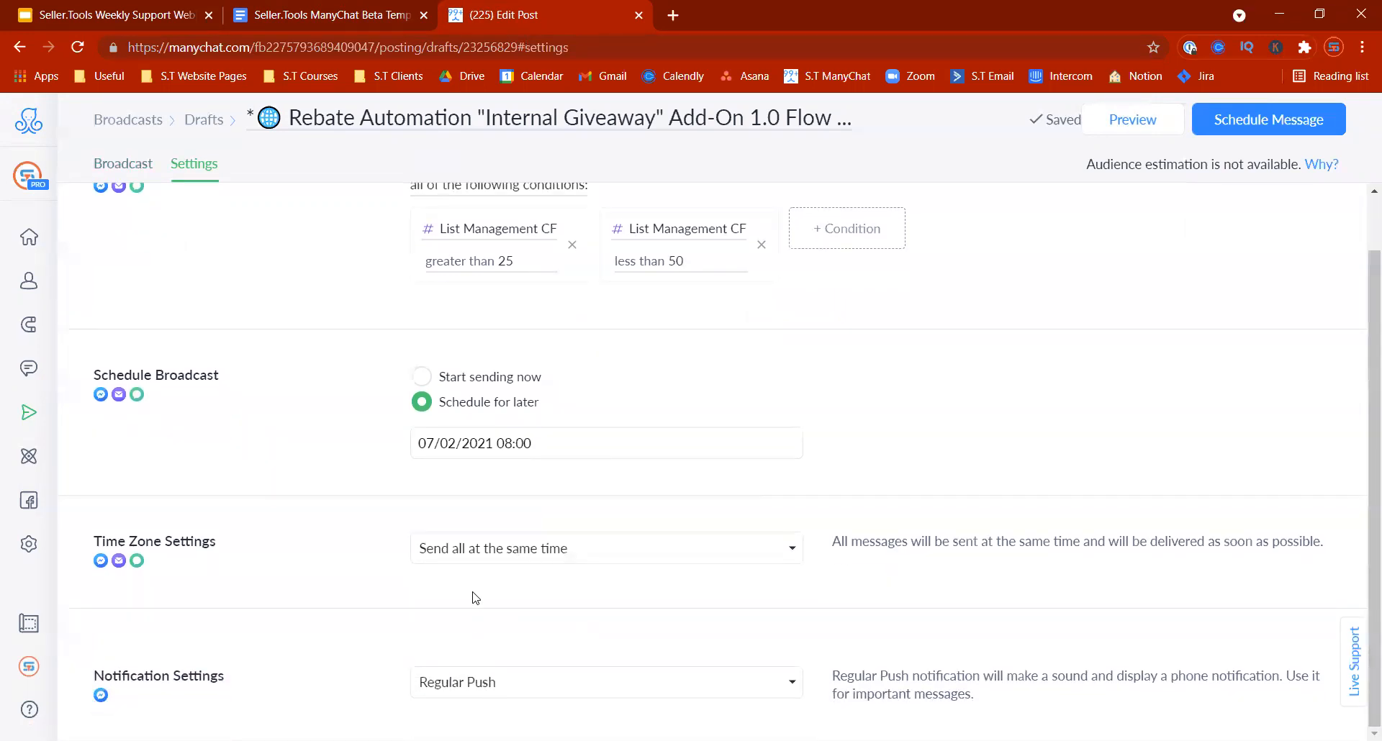
left_click(478, 683)
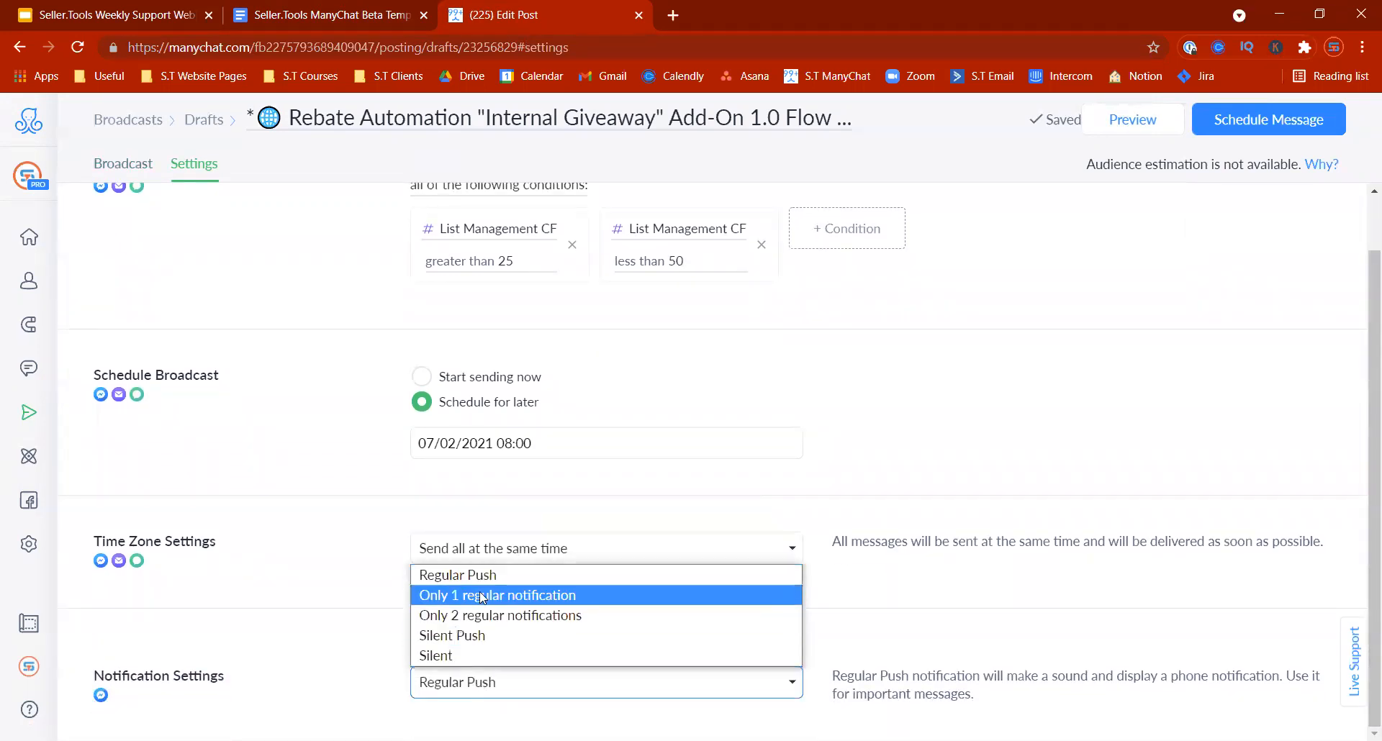
left_click(459, 578)
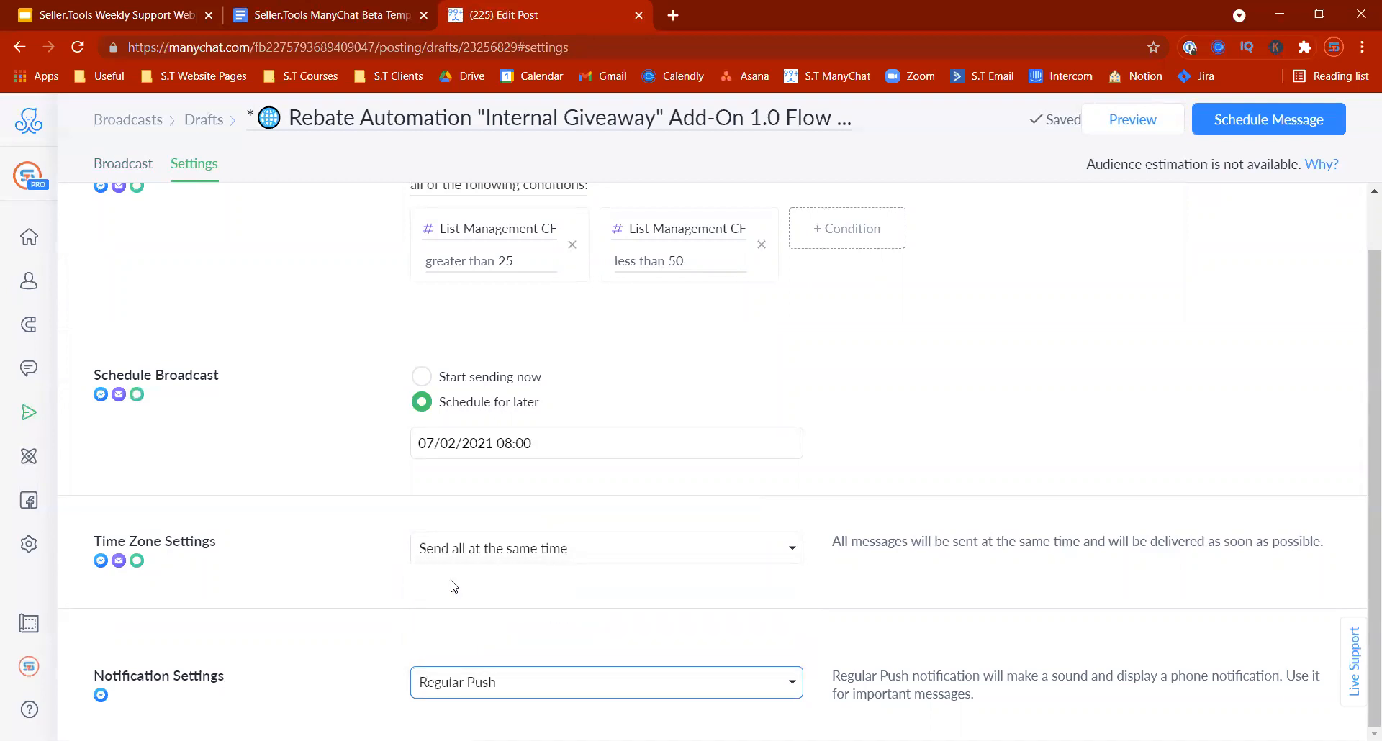
left_click(462, 680)
left_click(341, 646)
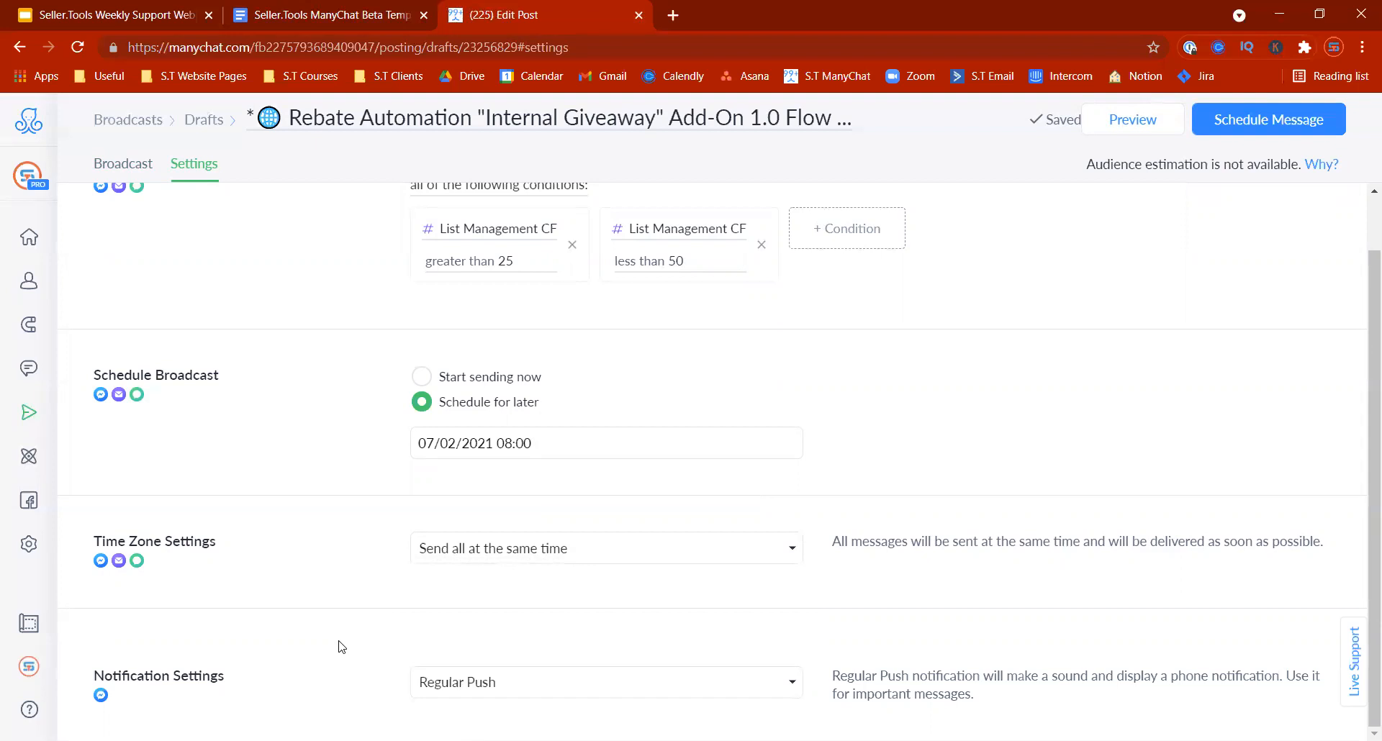
left_click_drag(1363, 497, 1362, 358)
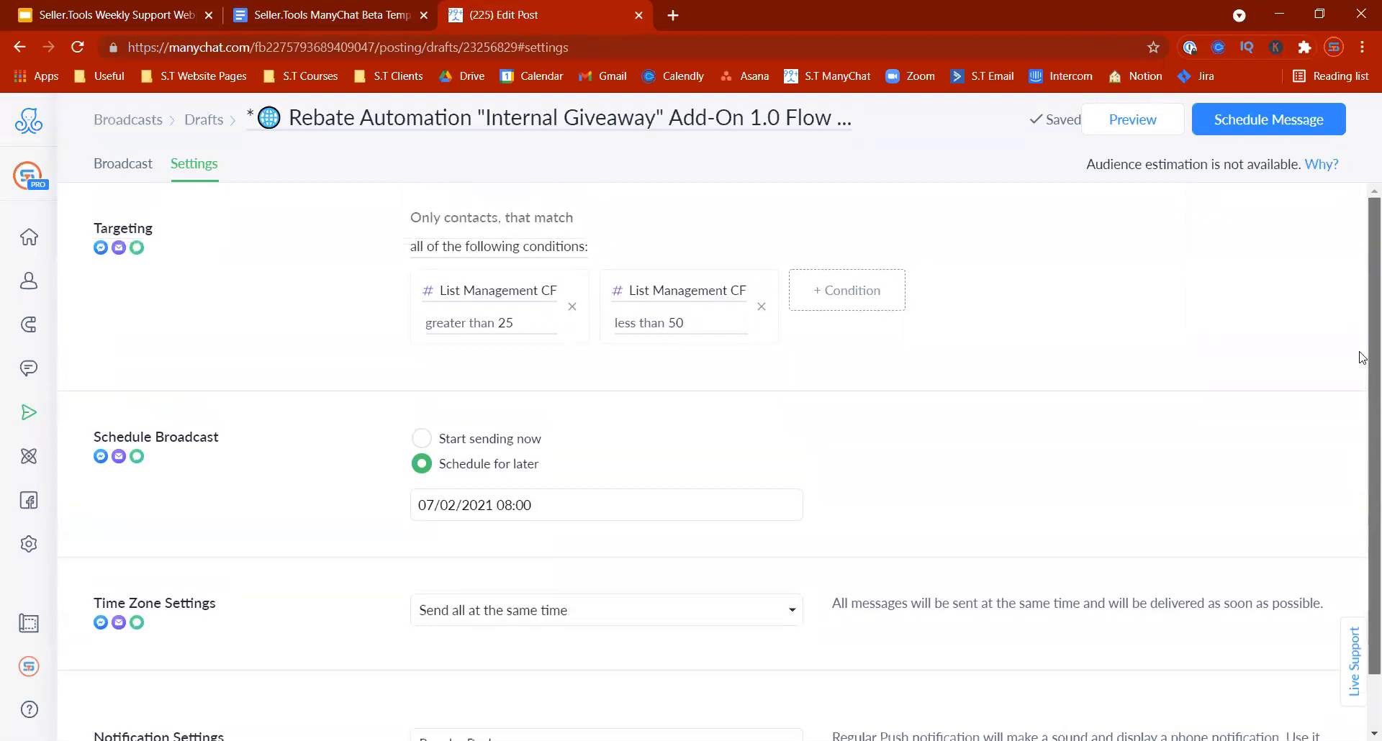
left_click(563, 604)
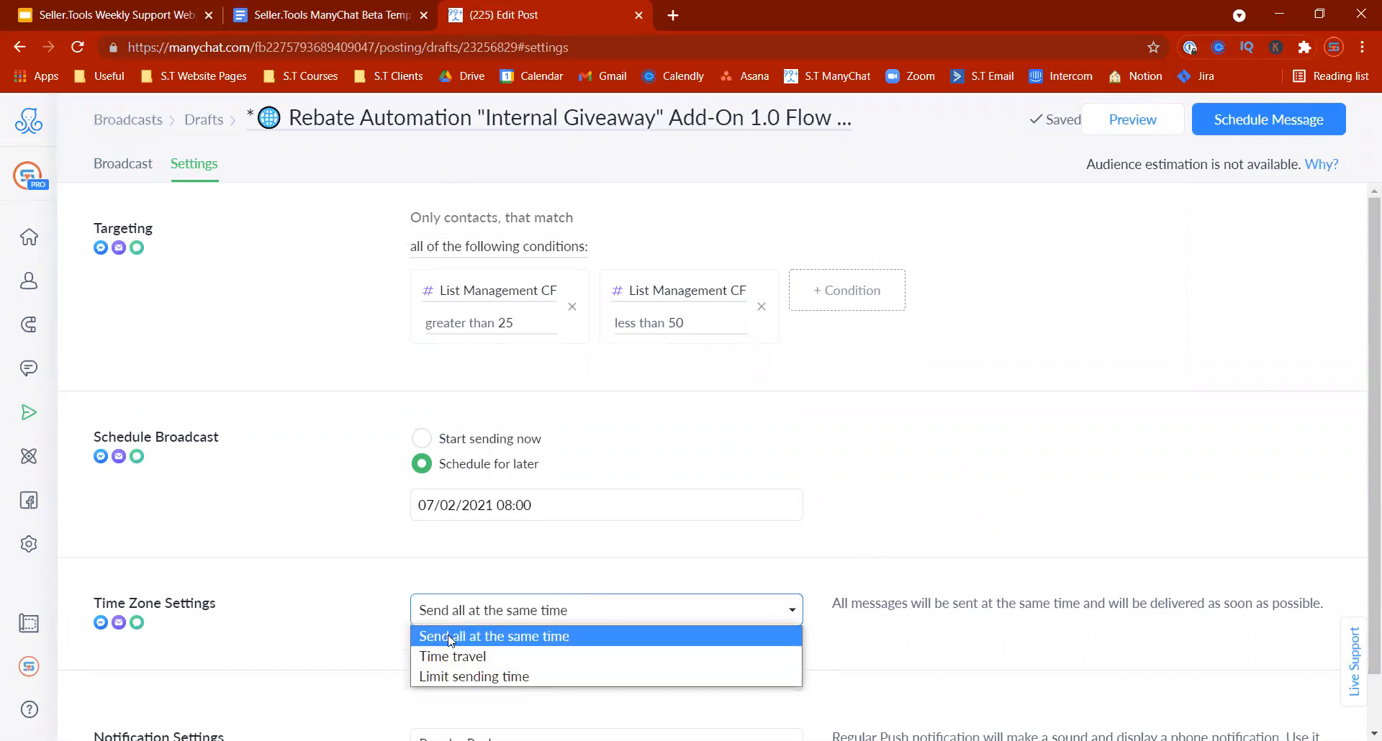
left_click(375, 616)
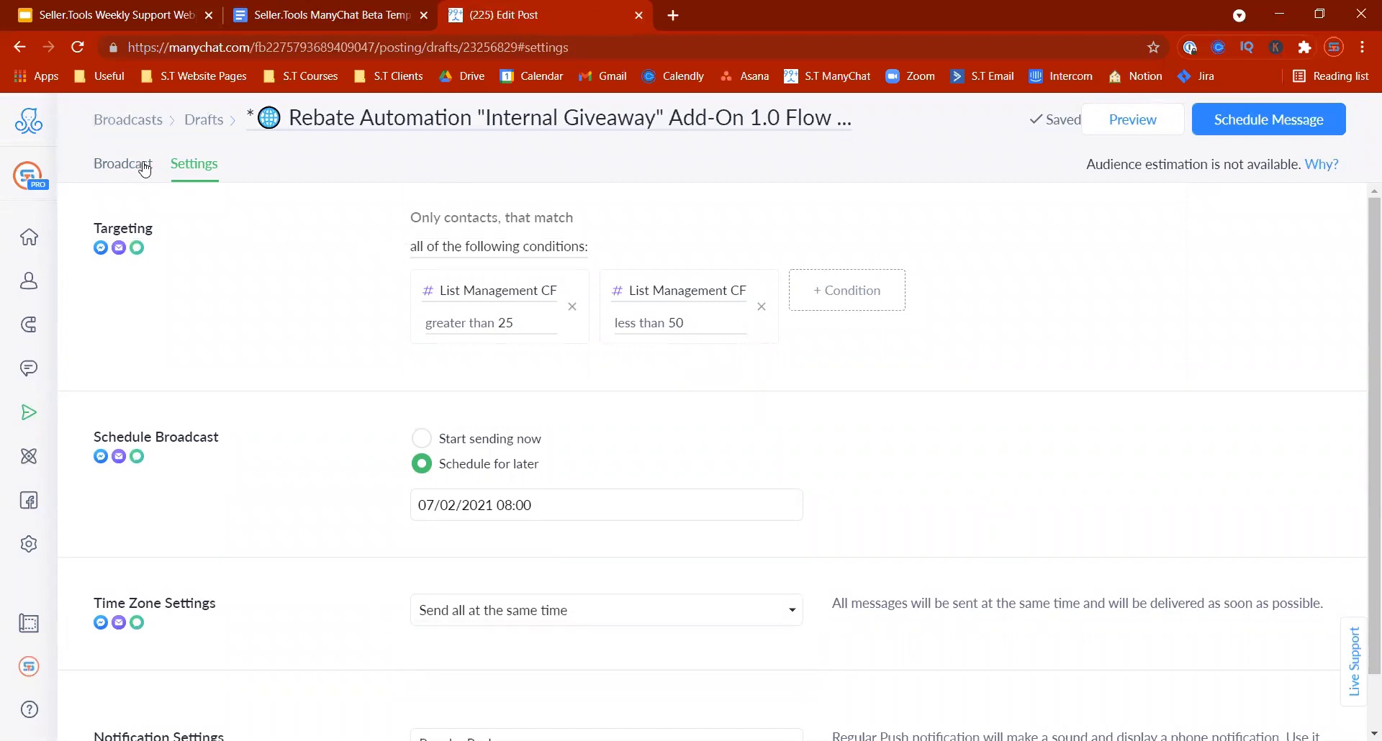
- Try the Limit sending time option in Time Zone Settings and go back to Send all at the same time
left_click(512, 605)
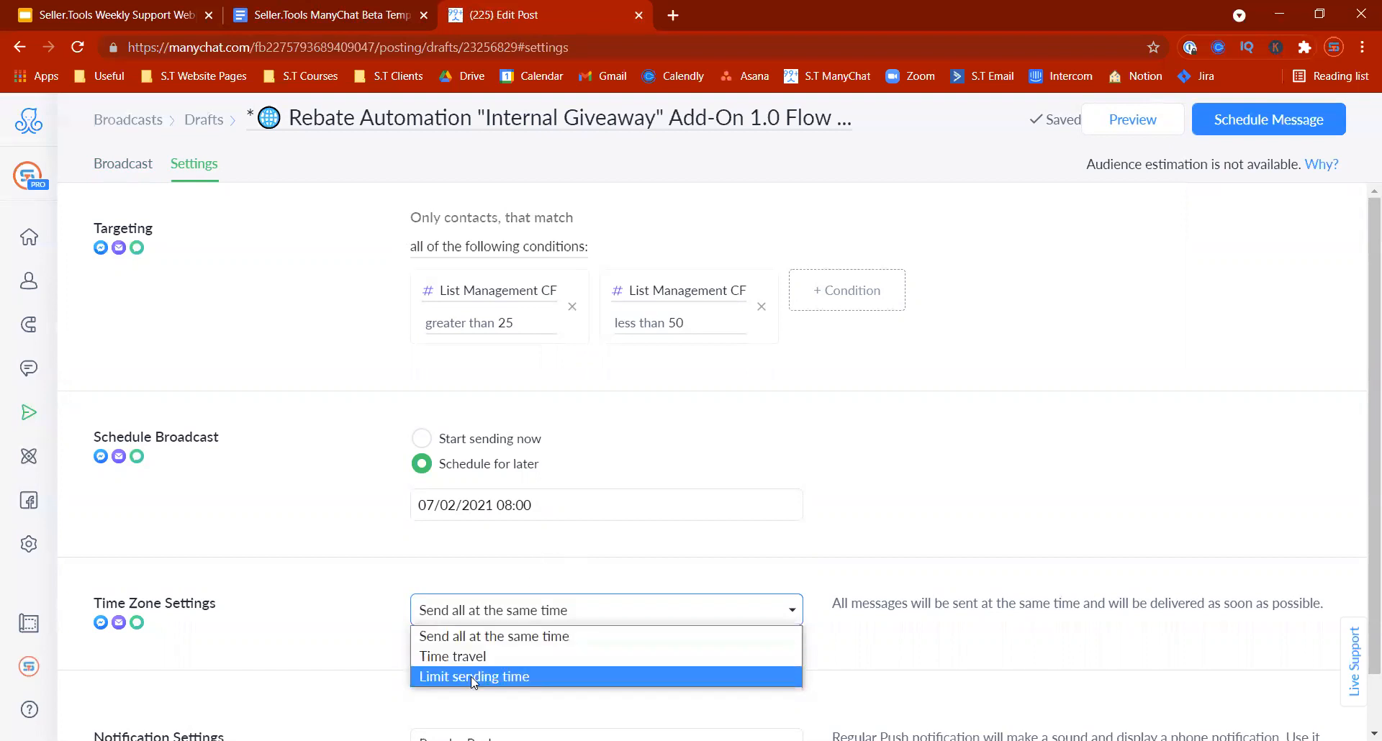
left_click(471, 676)
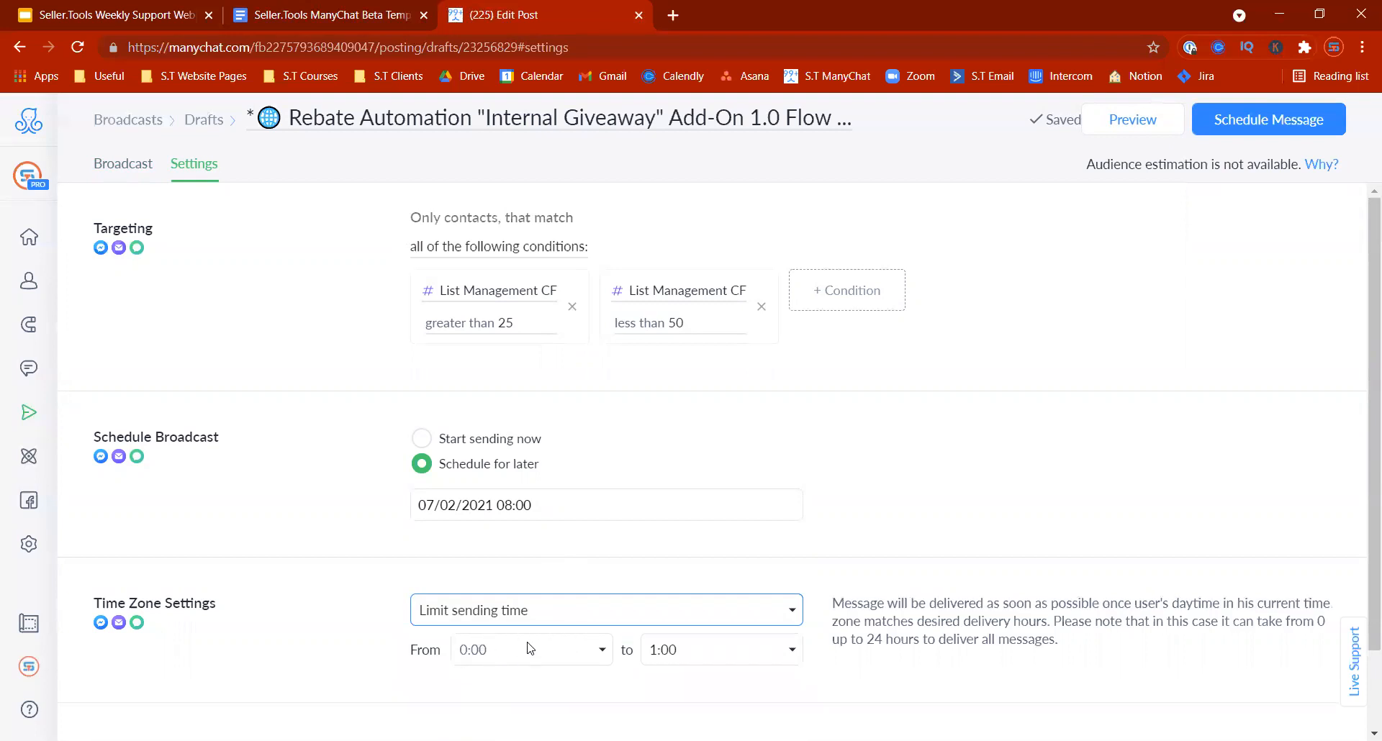
left_click(547, 614)
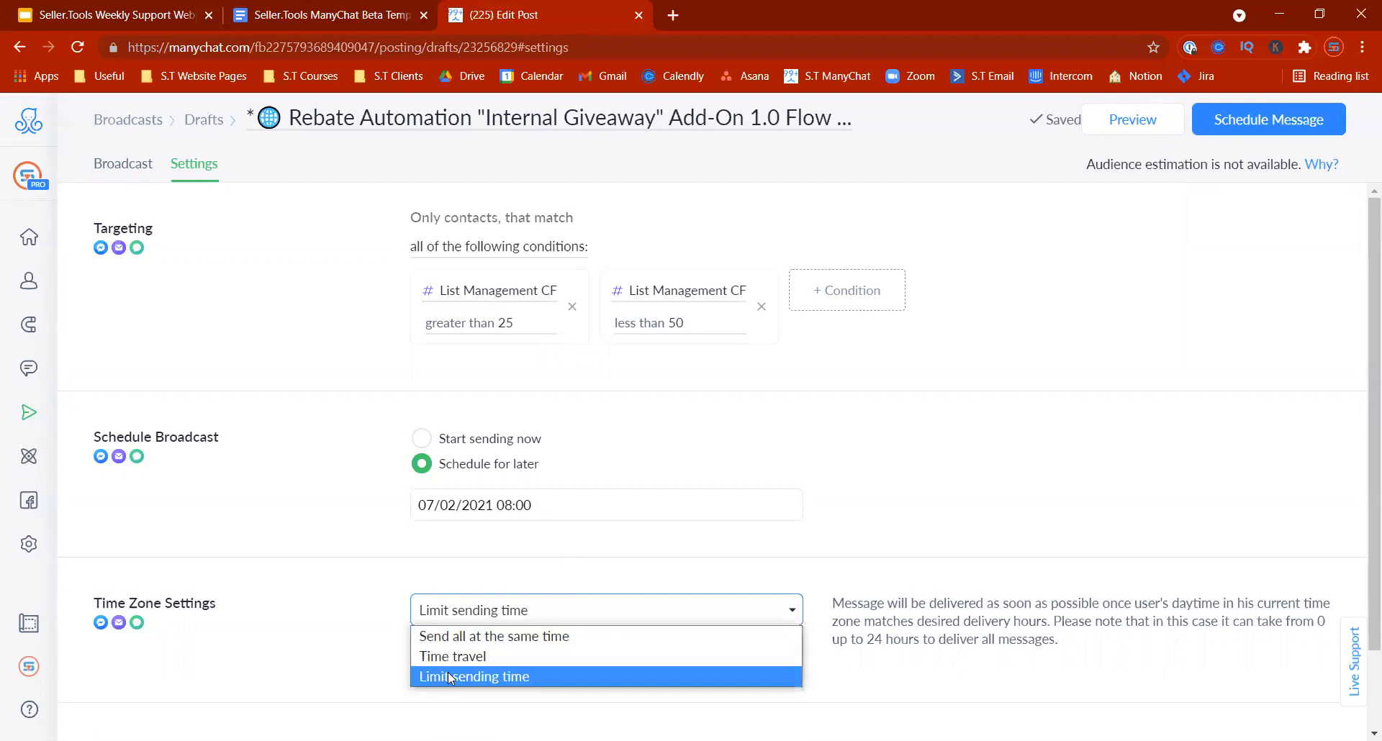
left_click(460, 637)
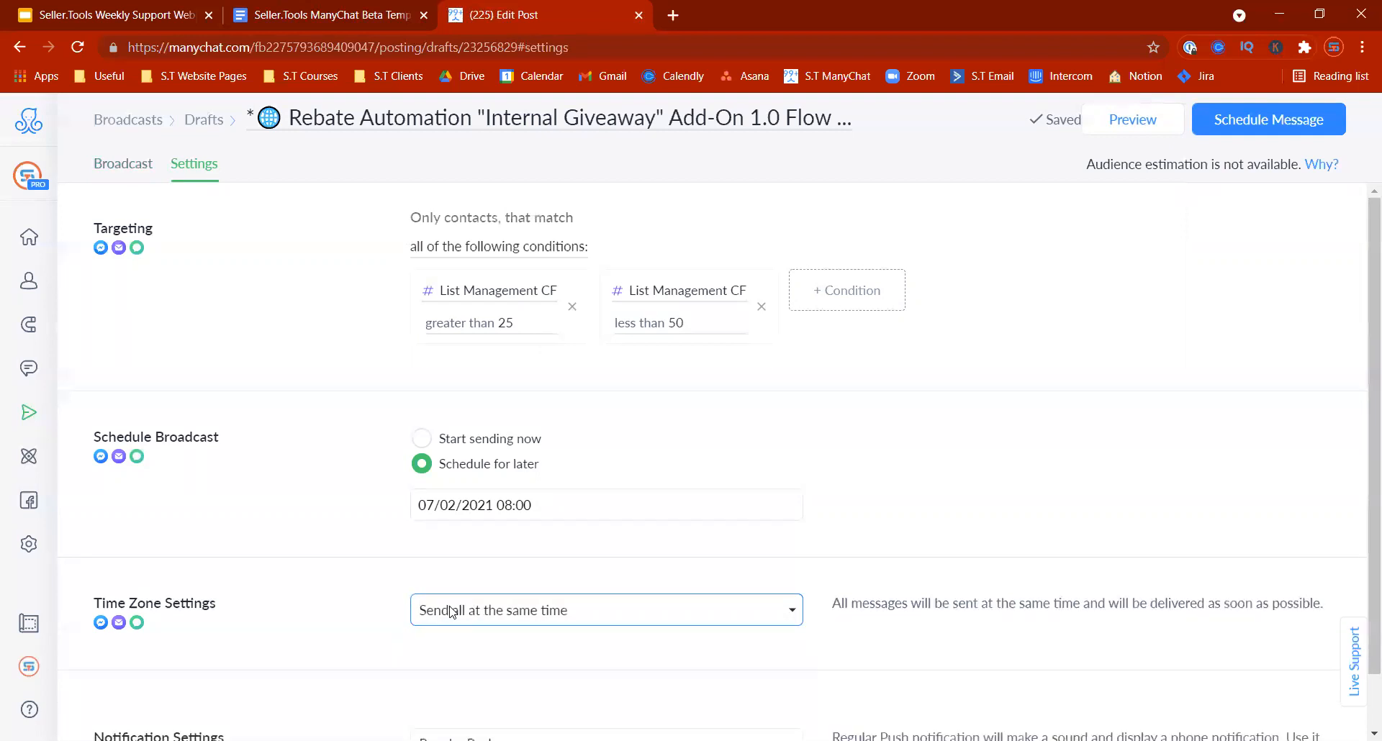
left_click(455, 613)
left_click(461, 637)
- Switch the broadcast schedule to Start sending now and back to Schedule for later, leaving the date empty
left_click(421, 439)
left_click(435, 465)
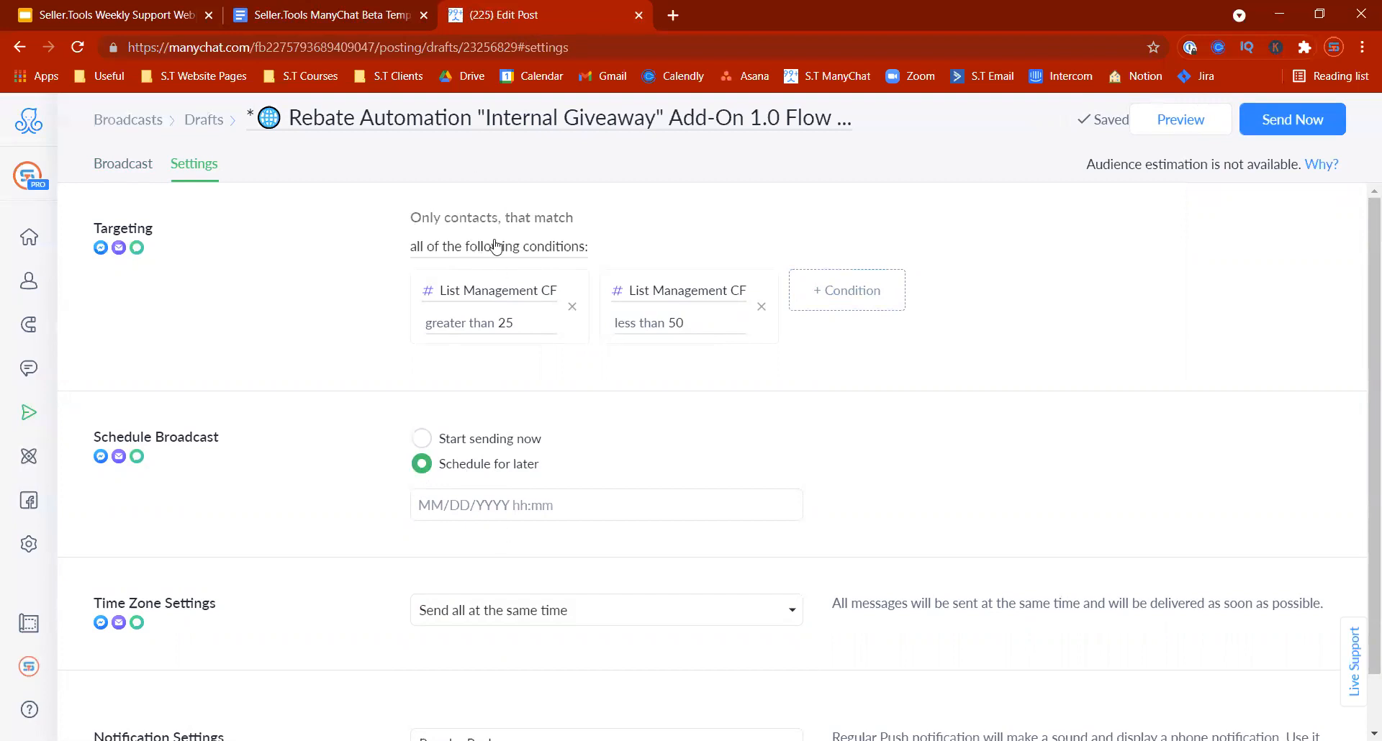
scroll(1360, 463, "down", 1)
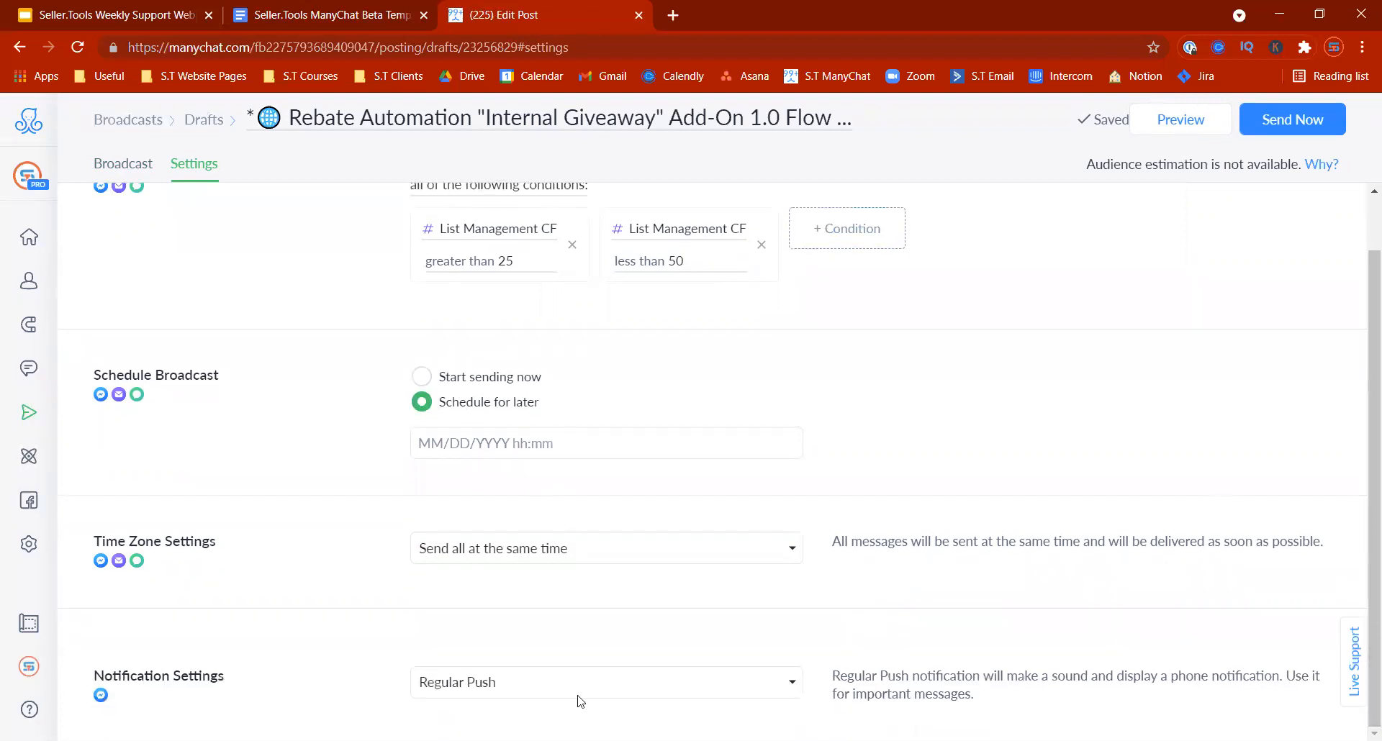
left_click_drag(1353, 590, 633, 161)
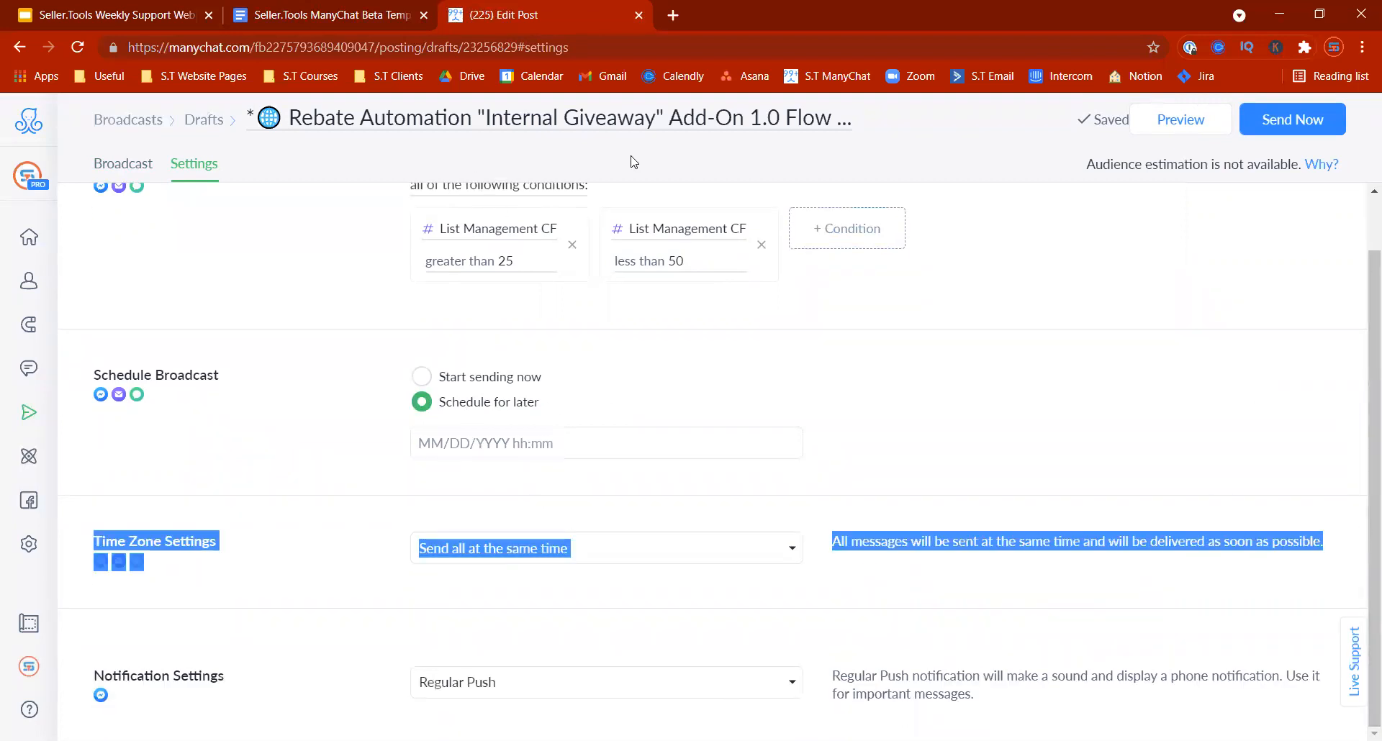
- Switch to the webinar presentation in Google Slides and show the Live Use Case Of "Internal Giveaway" slide
left_click(306, 13)
left_click(178, 15)
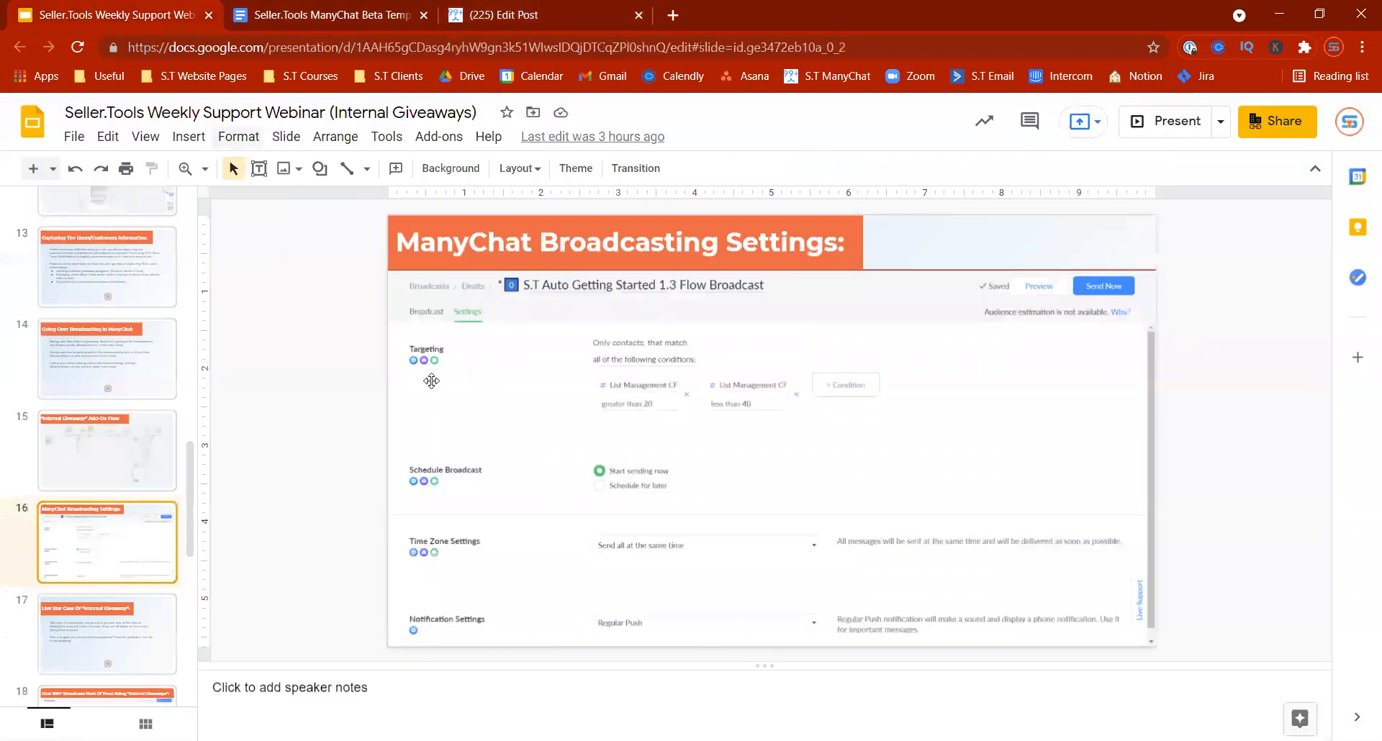
left_click(148, 593)
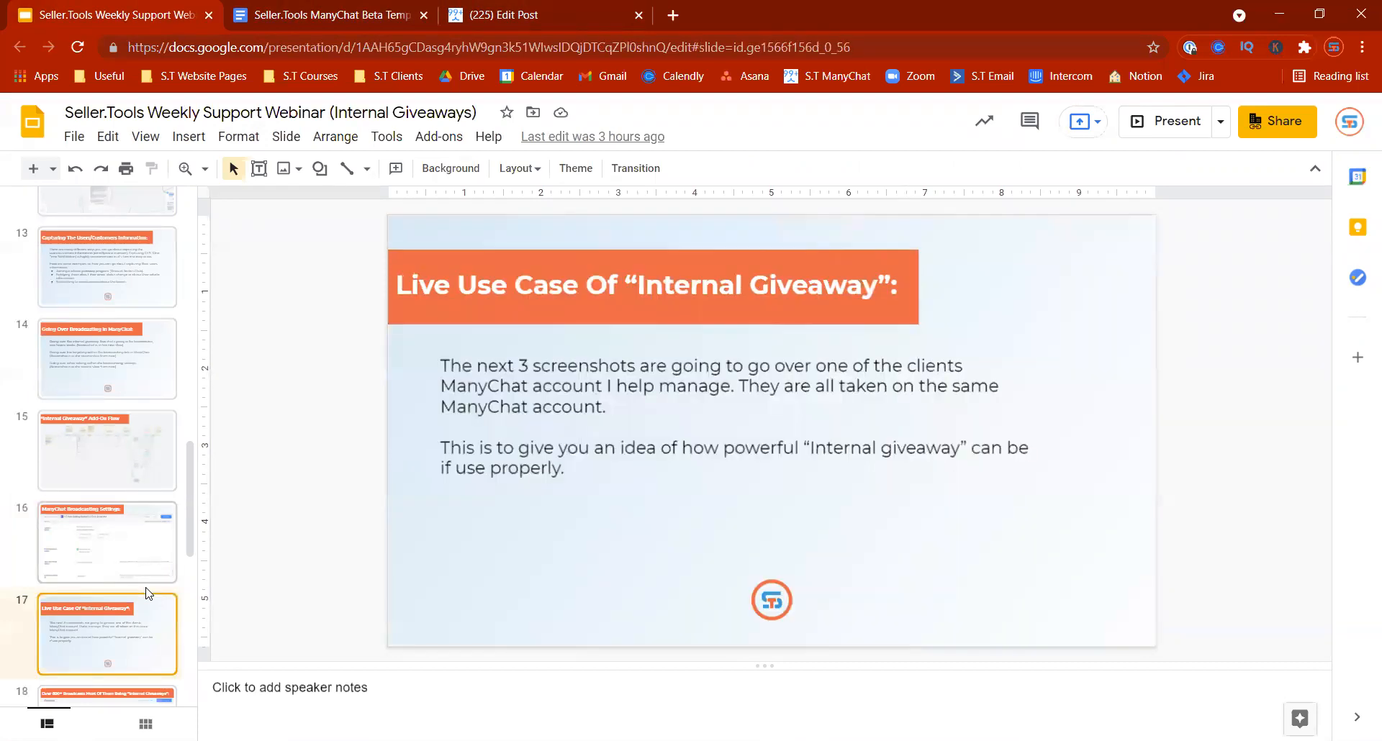
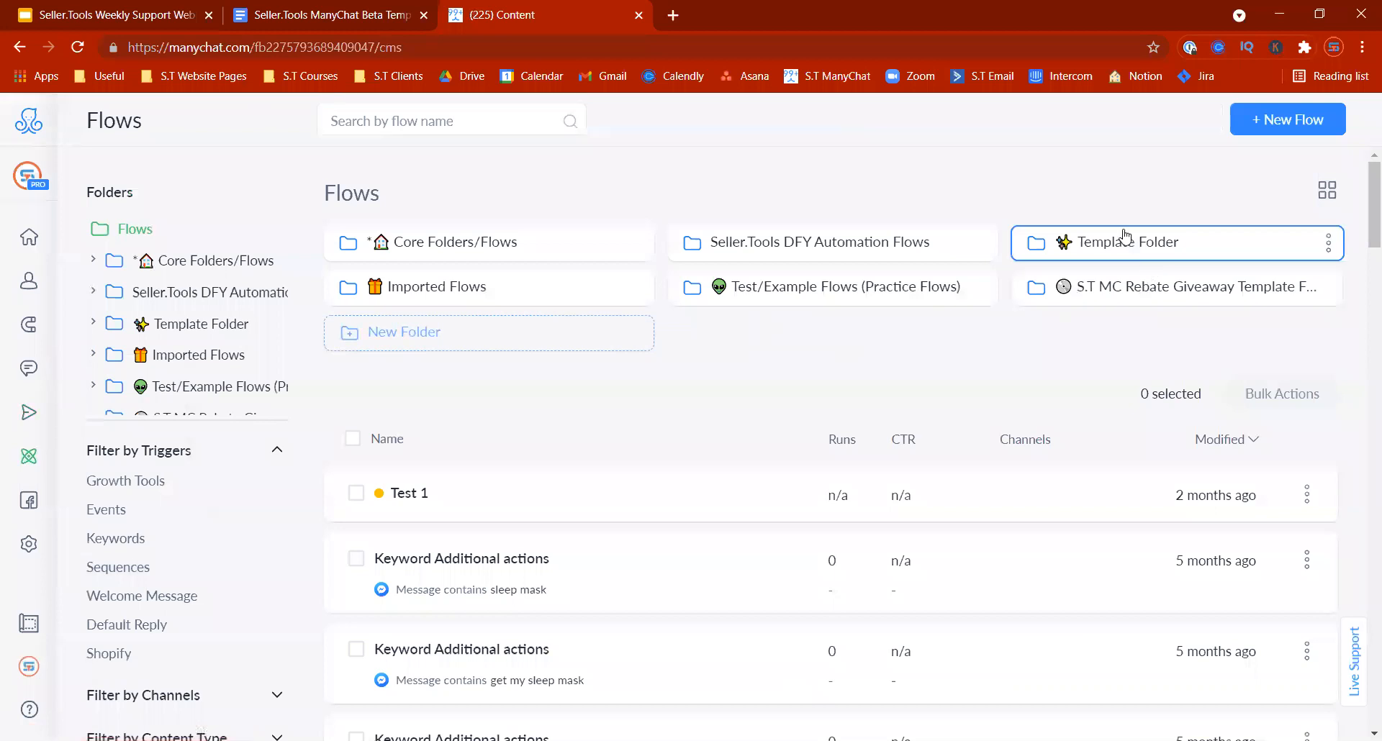
- Open the (Pick Reward Version) S.T US Rebate Automation 5.0 Flow from ManyChat's Rebate Automation Template Folder and view its steps up close
left_click(1127, 295)
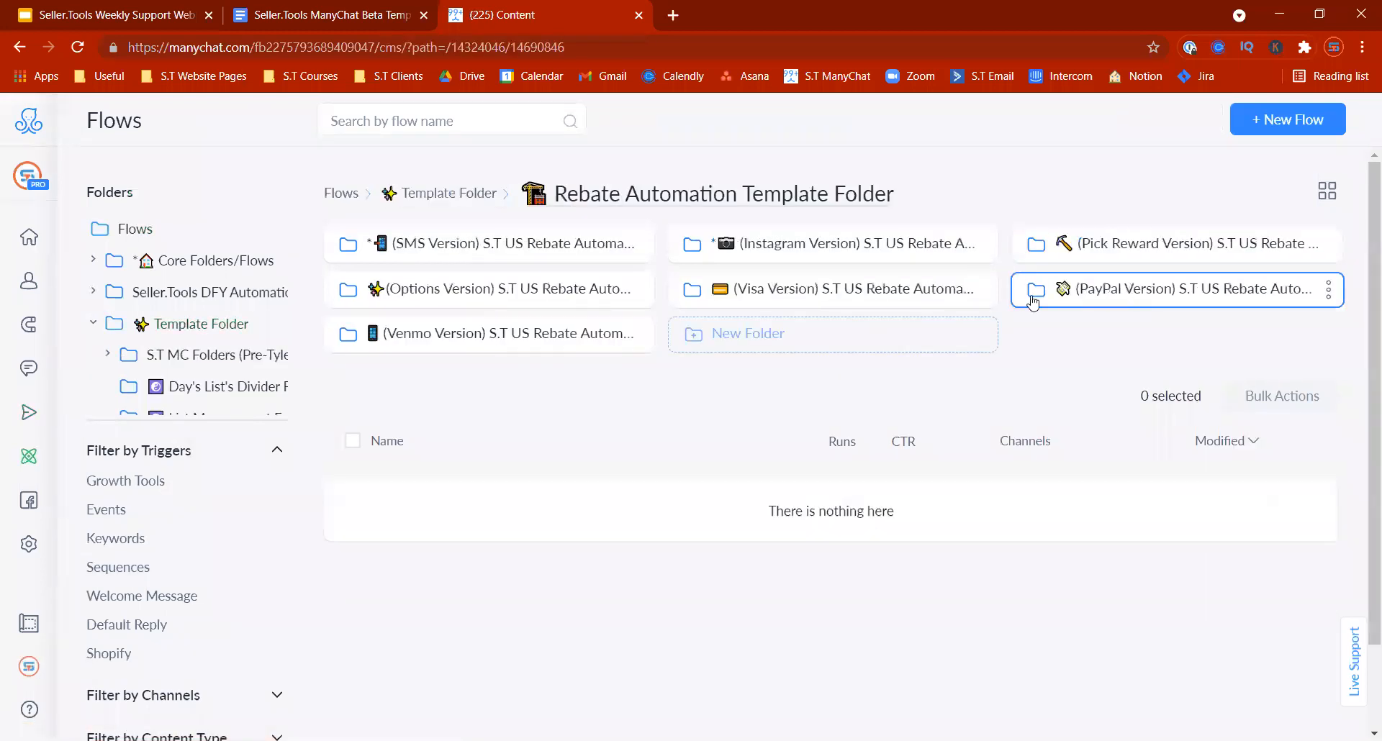
left_click(1063, 239)
left_click(760, 395)
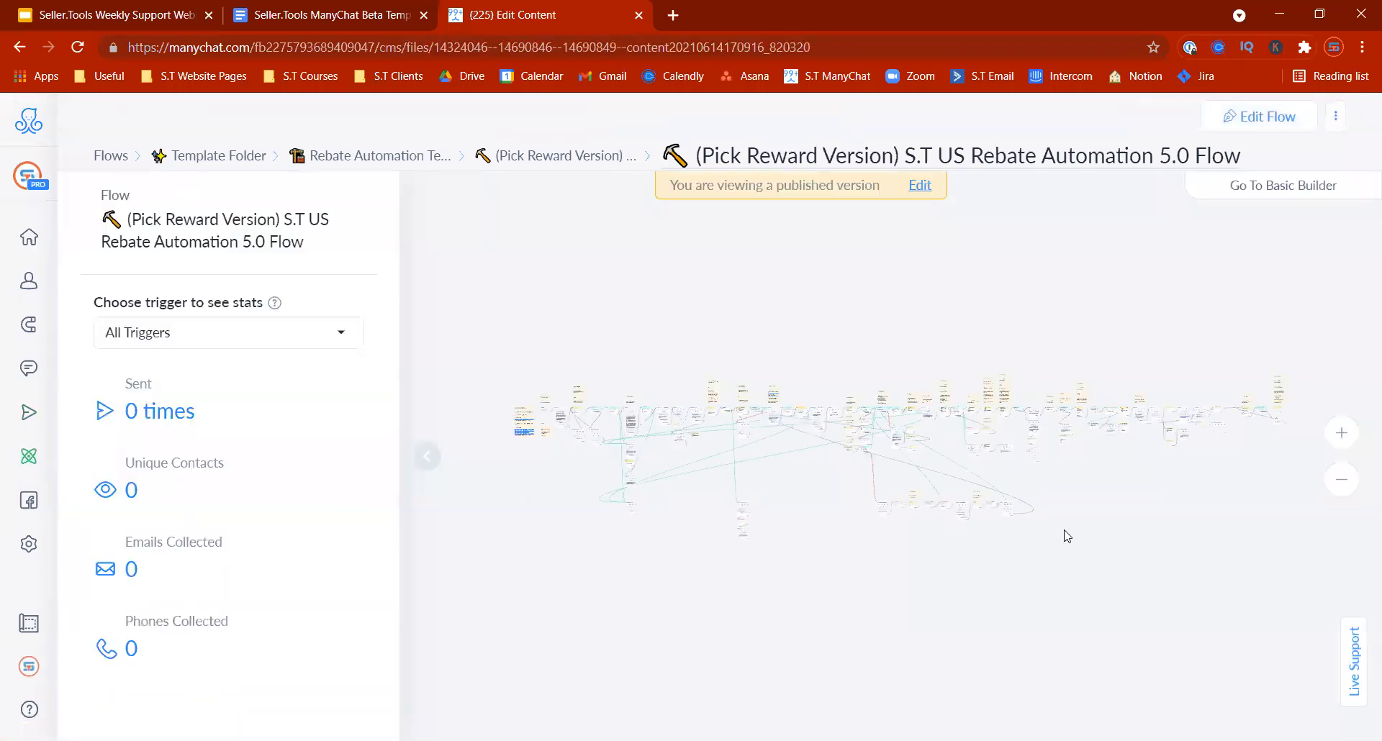
left_click(1340, 433)
left_click(1340, 433)
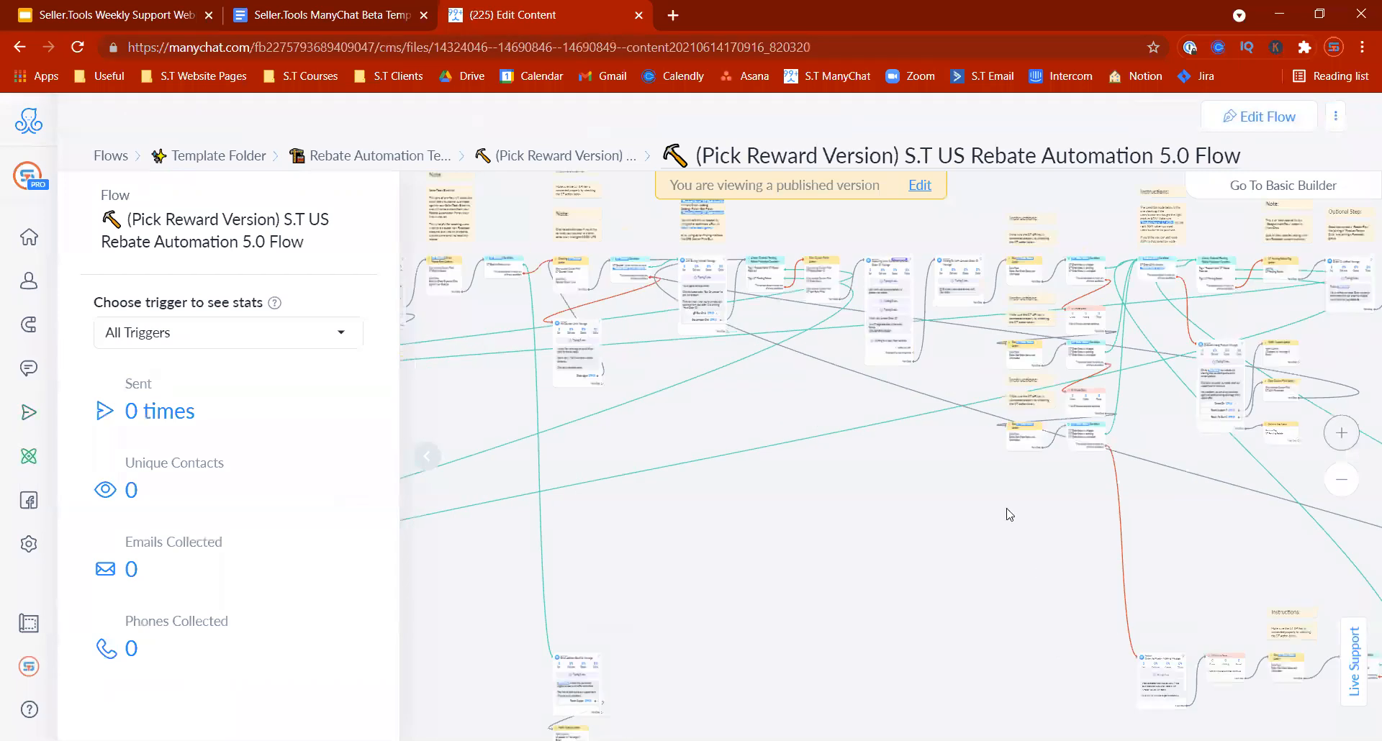
- Hide the flow statistics and examine the Order ID Verified Message and its neighbouring tag, counter and blacklist actions in the rebate flow
left_click_drag(1205, 413, 713, 529)
left_click(1340, 433)
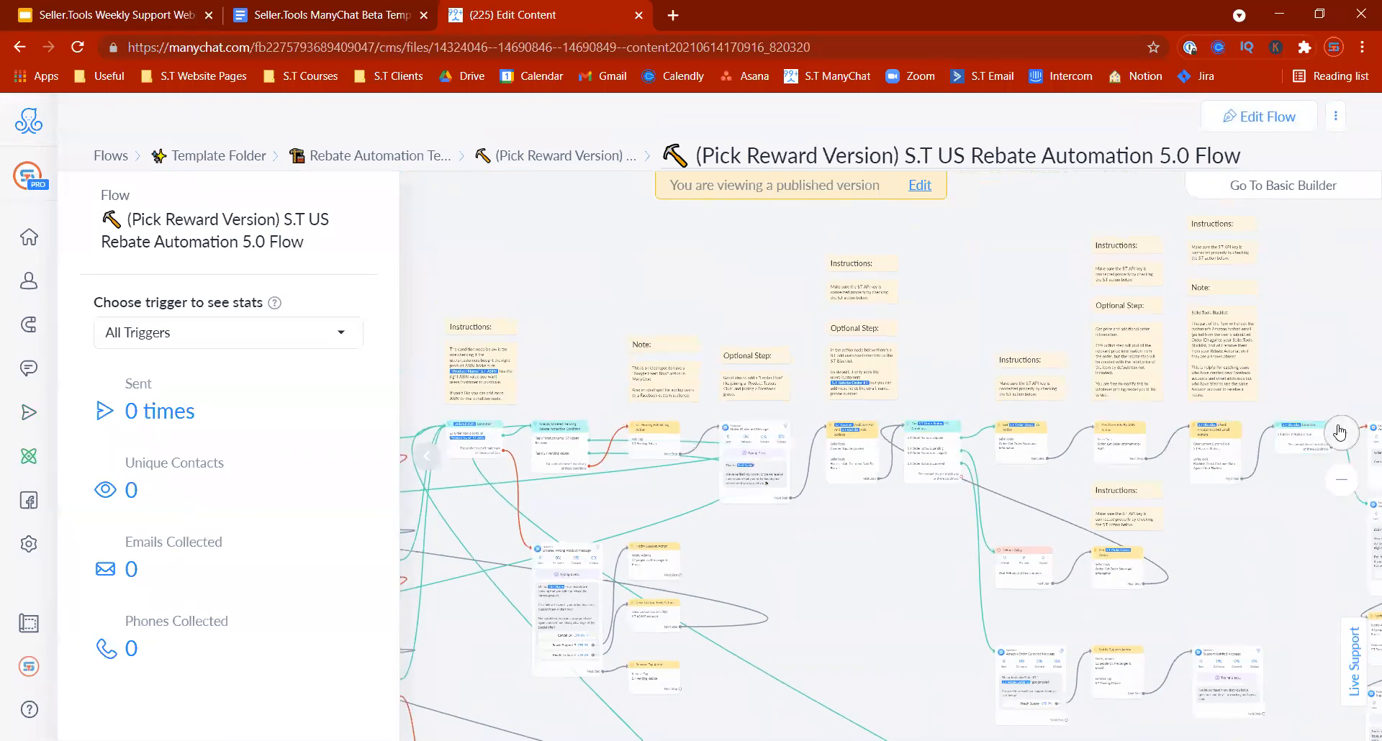
left_click(1341, 433)
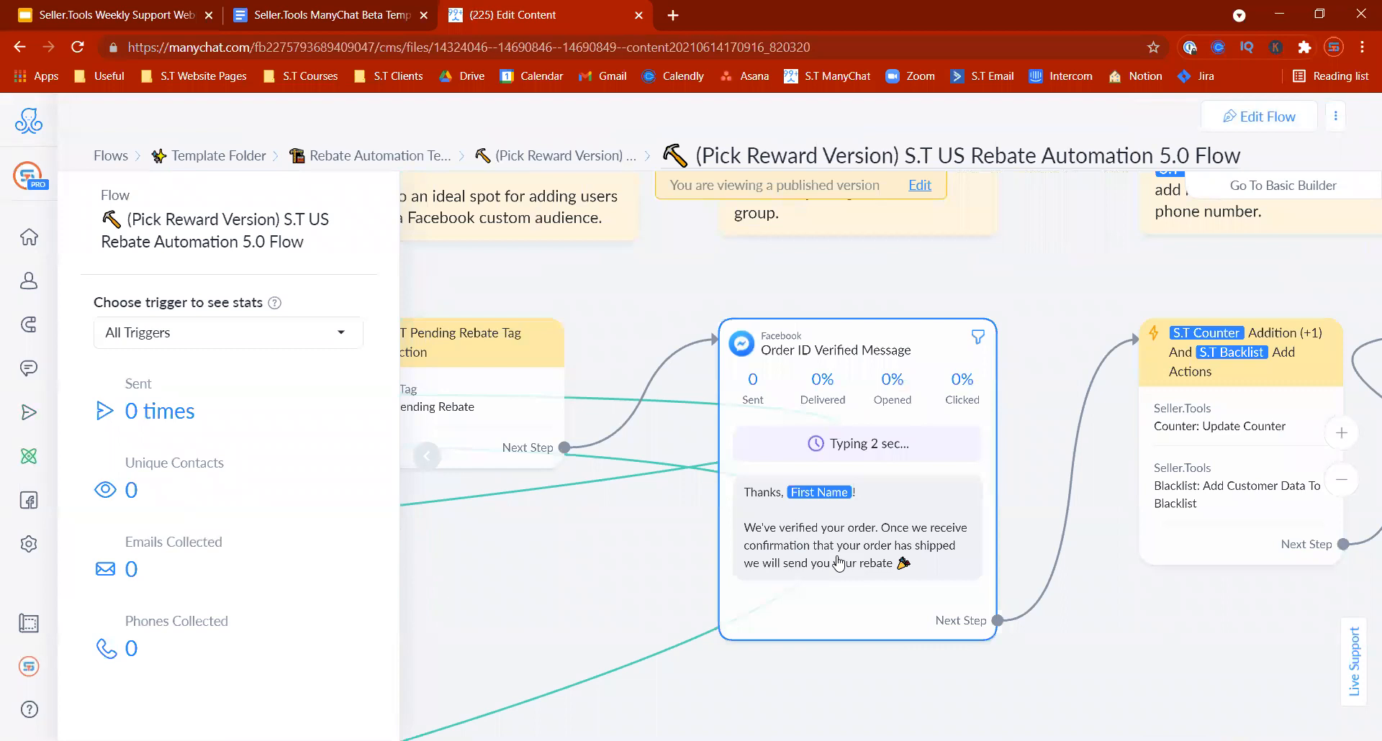
right_click(1025, 640)
left_click_drag(1068, 591, 1066, 501)
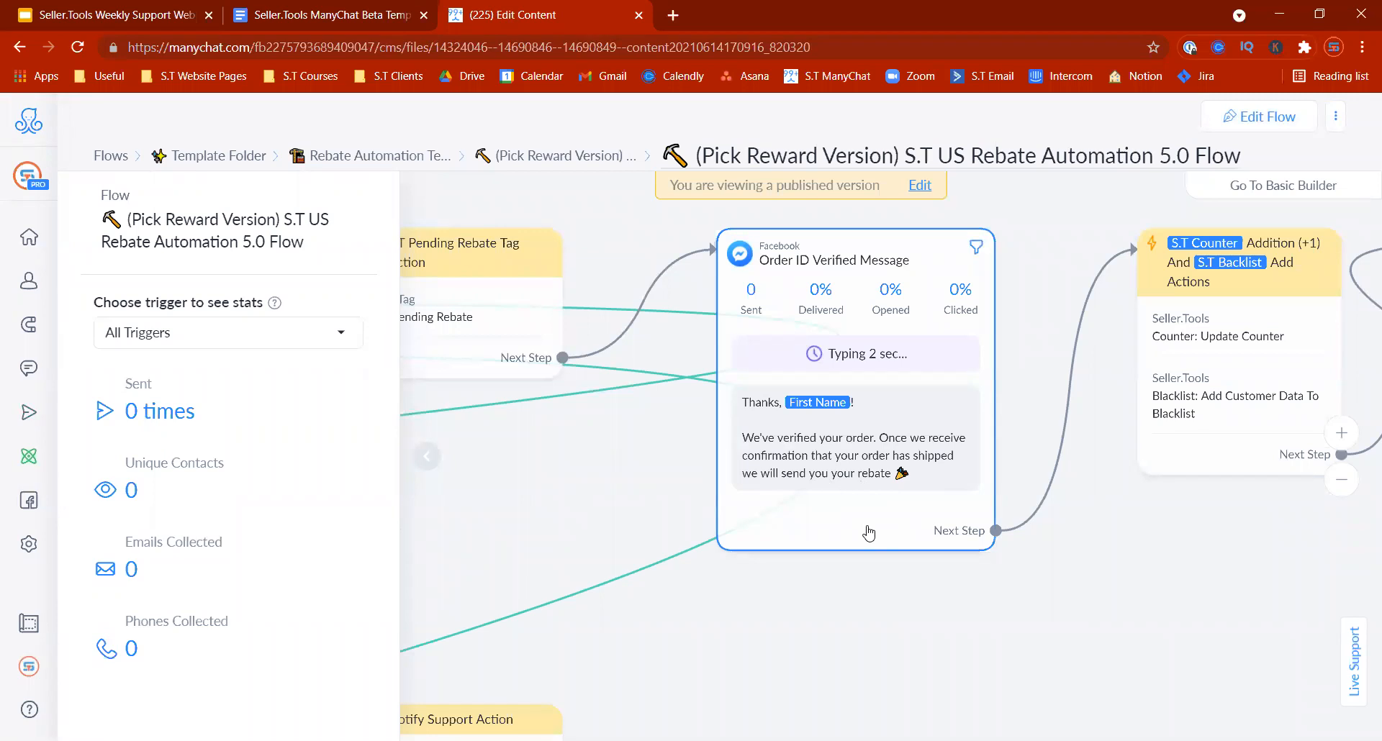
left_click(427, 456)
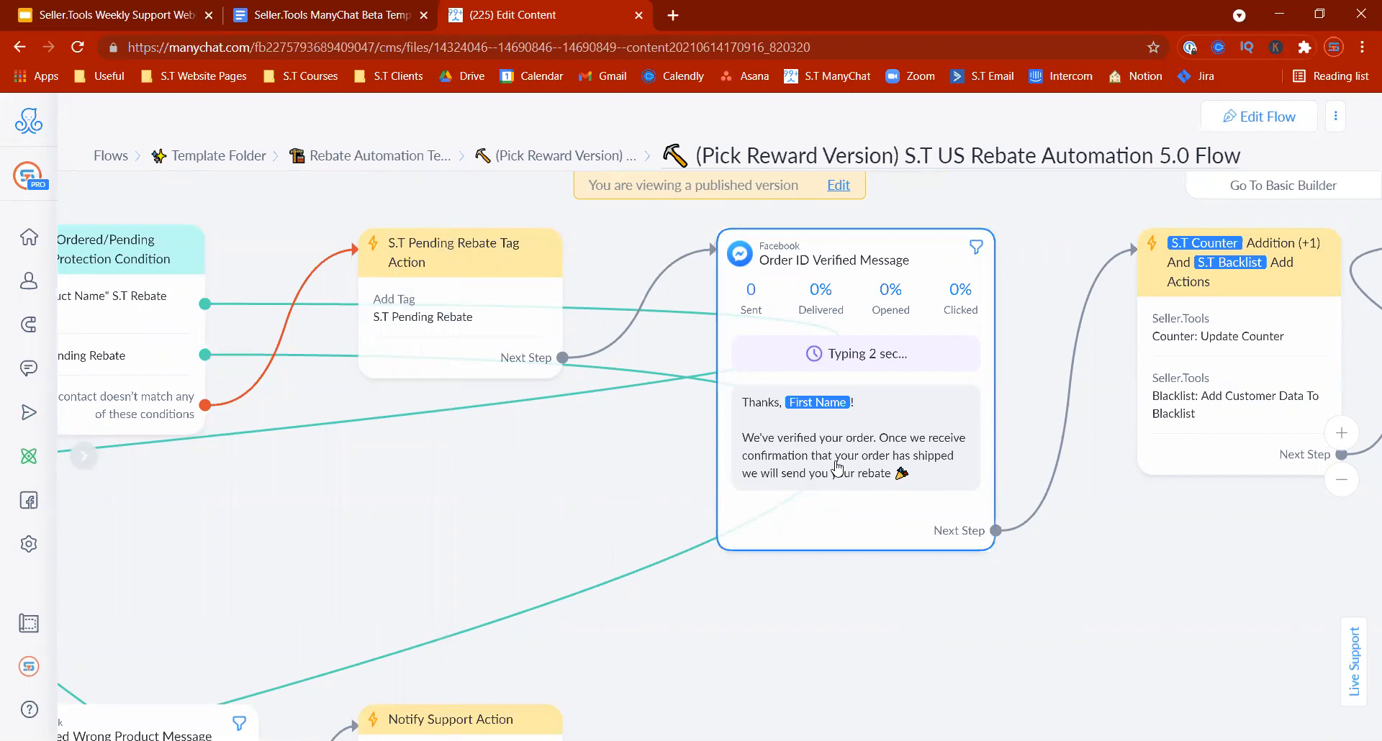
left_click(1342, 480)
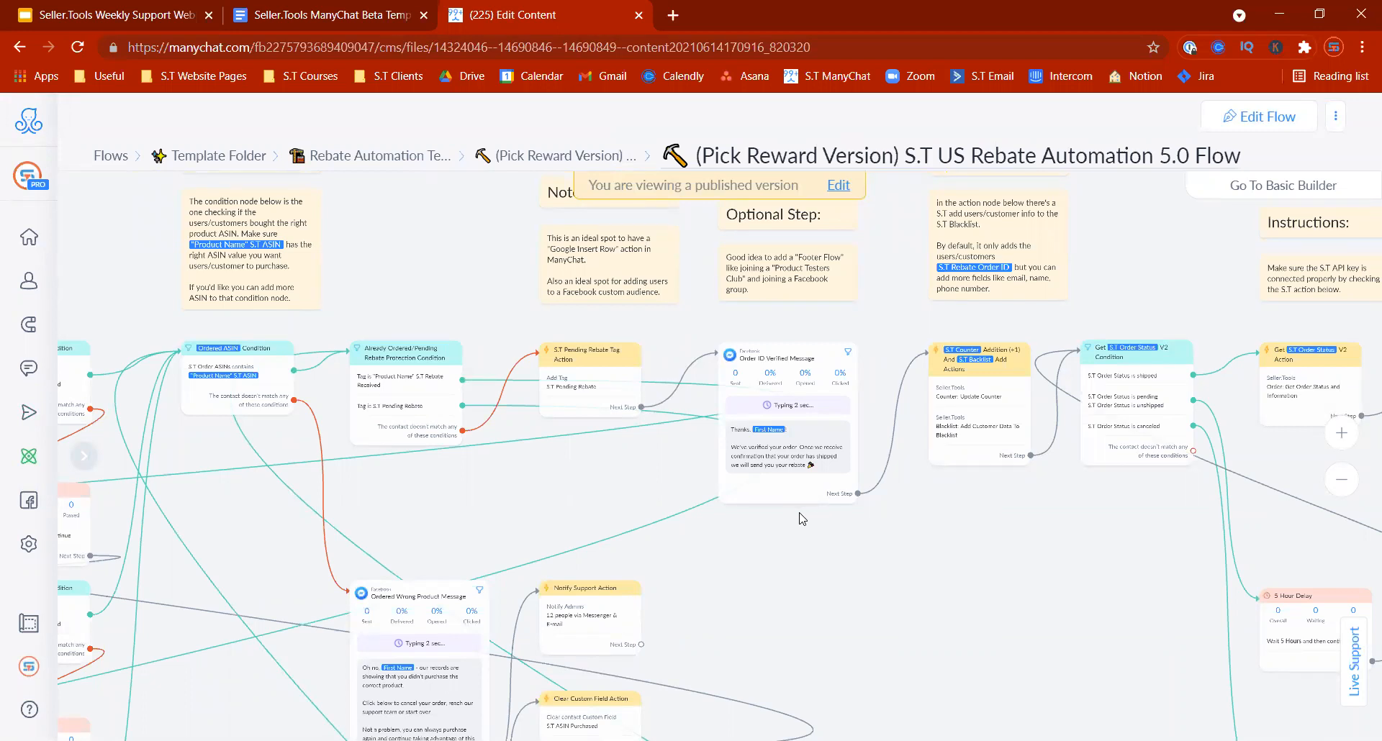
- Switch to the webinar presentation in Google Slides and show the Generating A ManyChat Audience slide
left_click(352, 13)
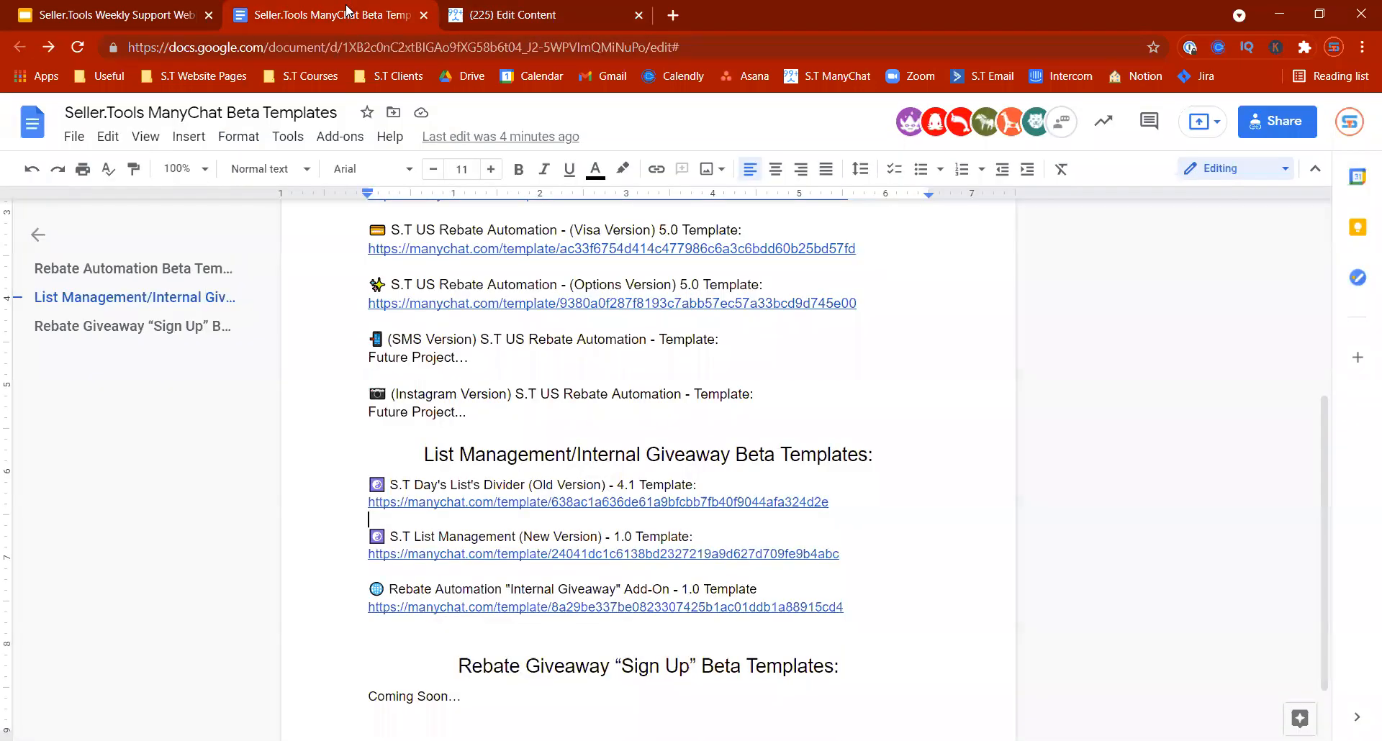
left_click(175, 9)
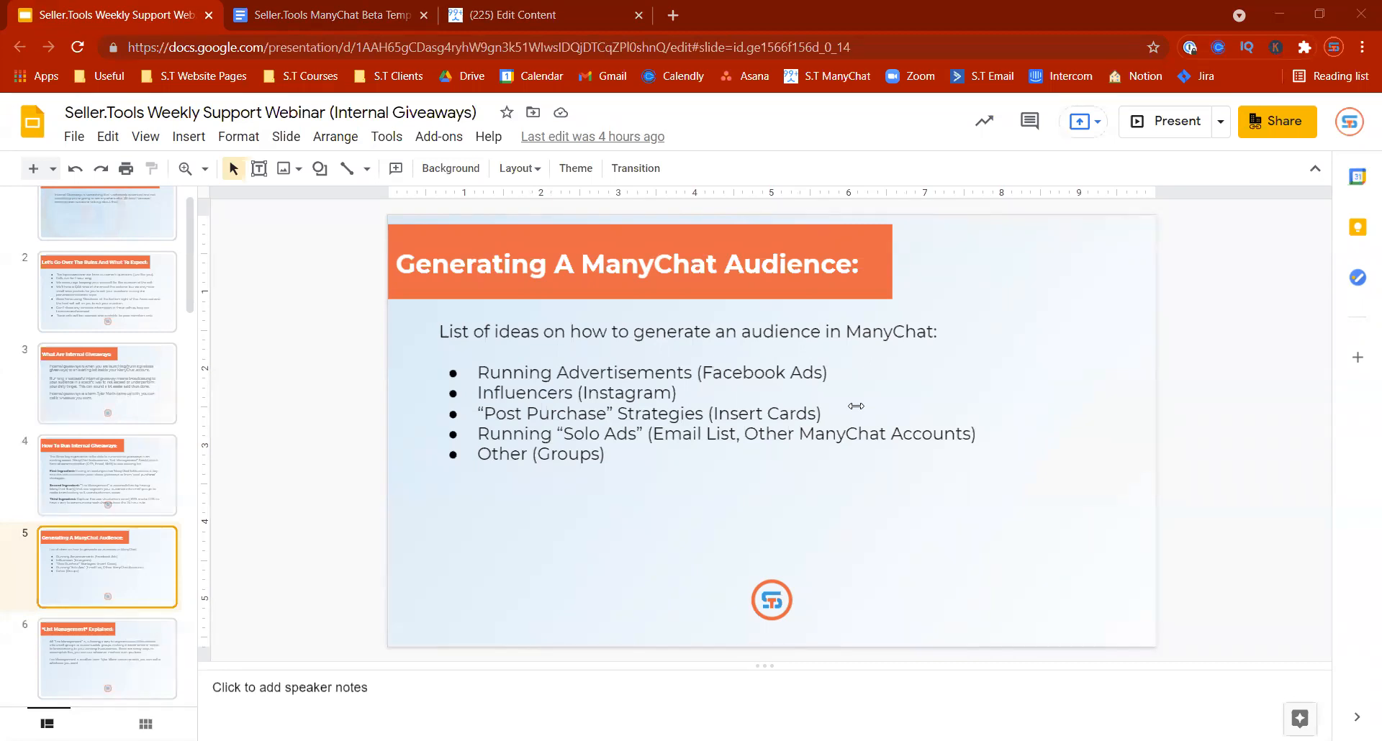
- Switch back to ManyChat, open the Audience page and view the Create New Contact form down to its consent checkbox, without creating a contact
left_click(587, 11)
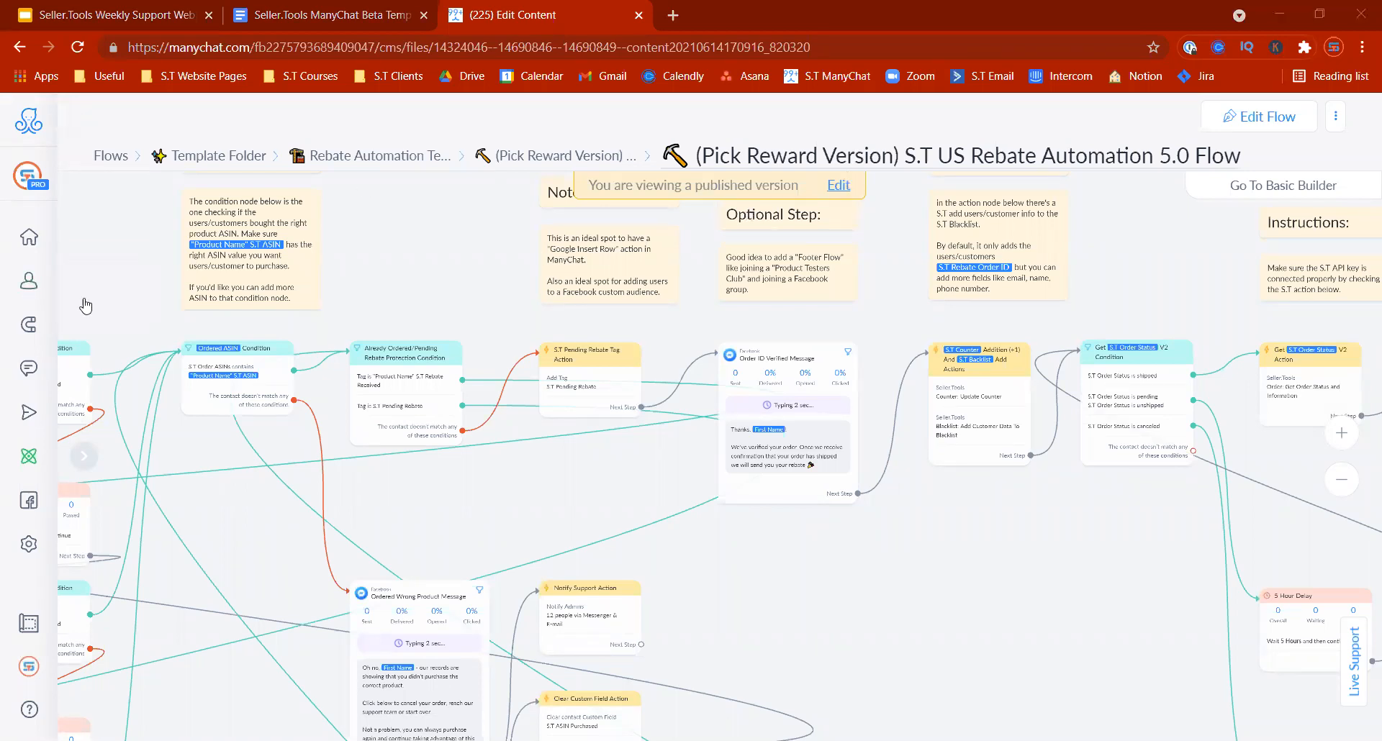
left_click(29, 281)
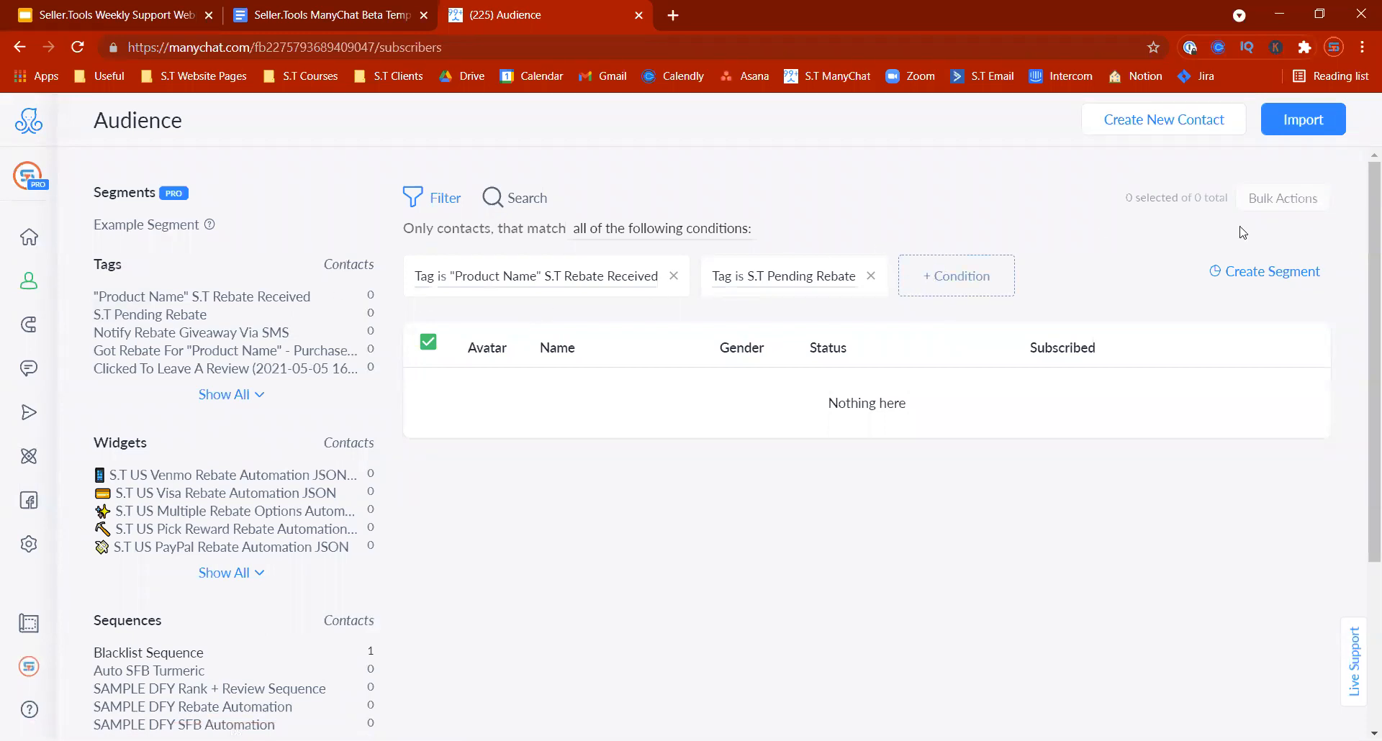
left_click(1155, 126)
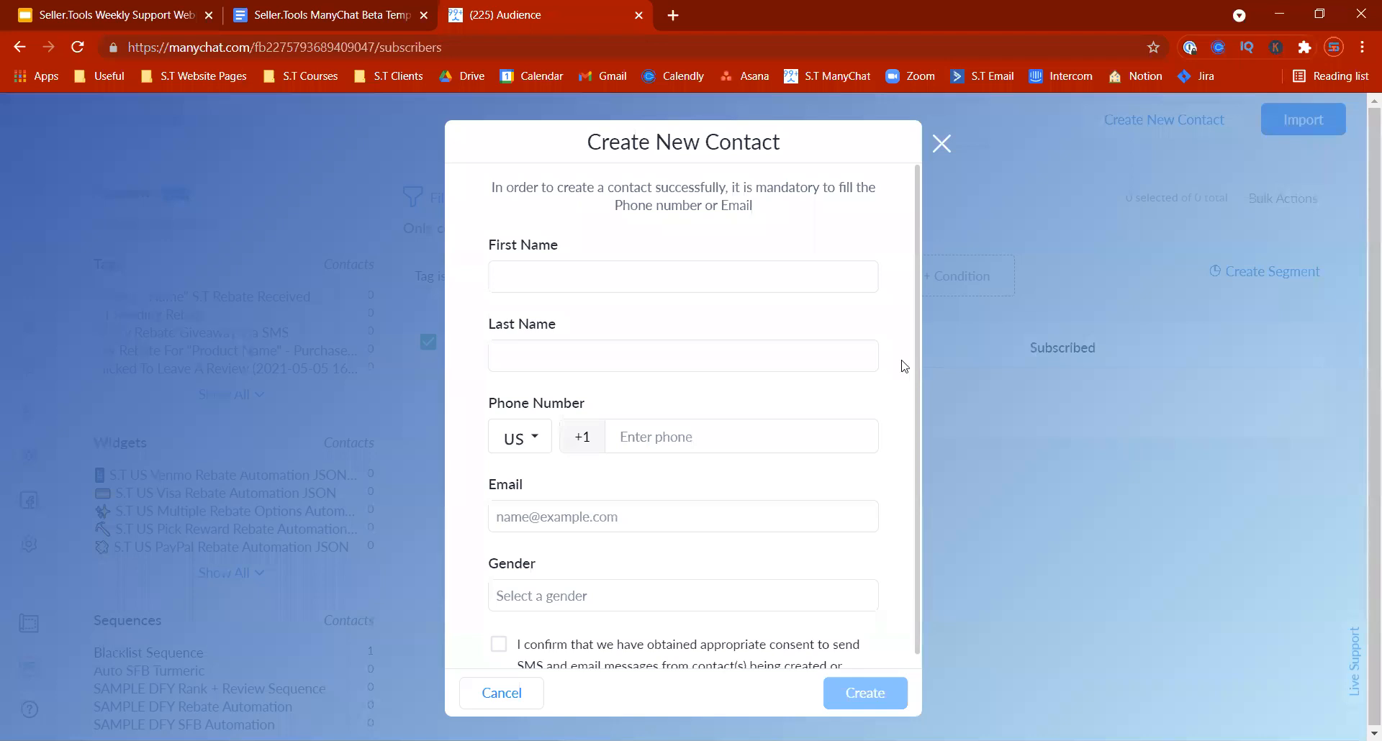
scroll(920, 663, "down", 2)
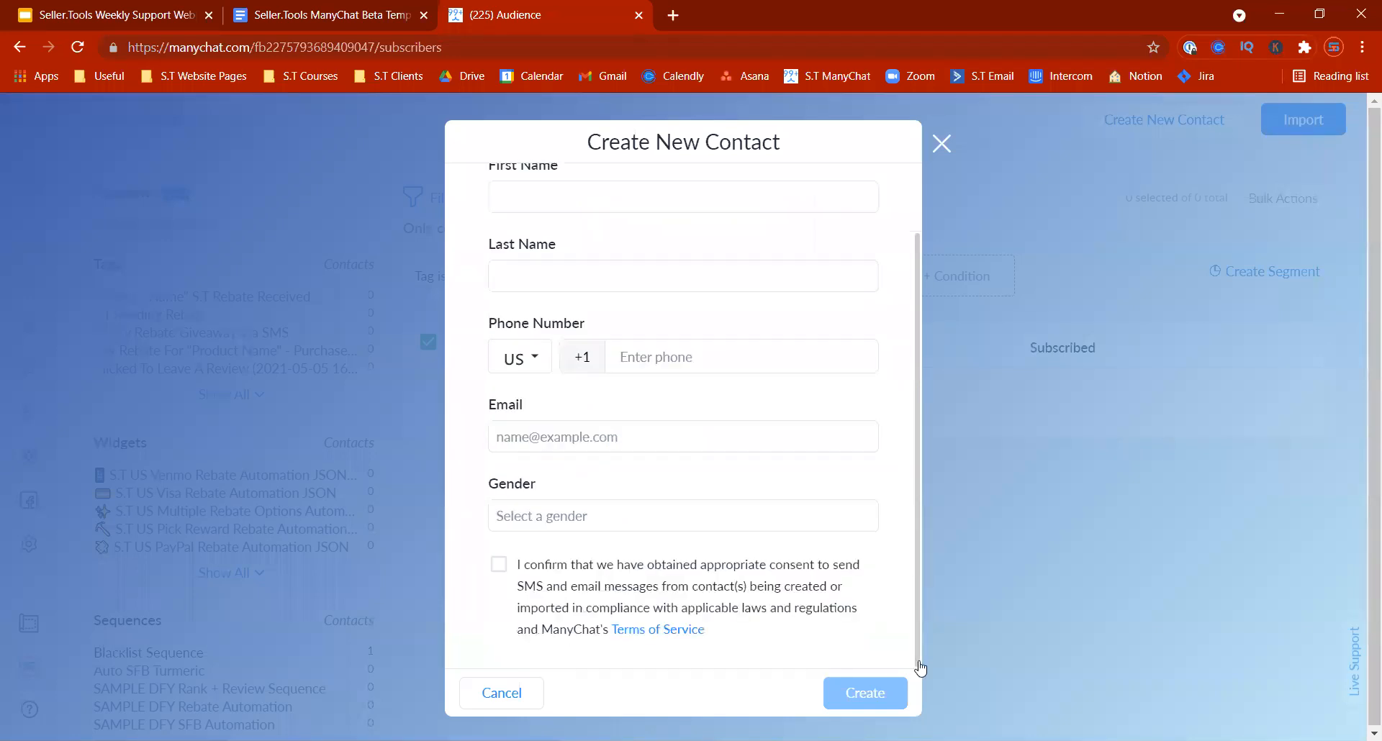
left_click(941, 144)
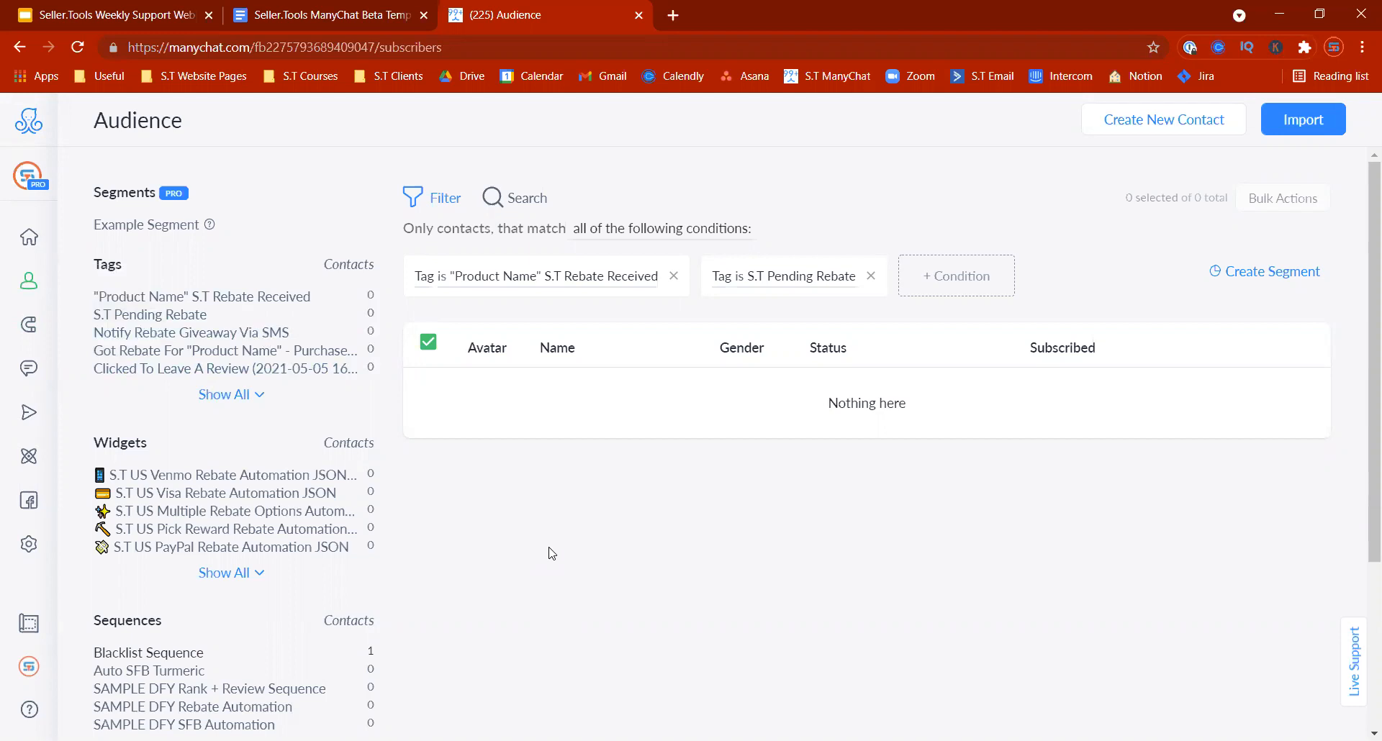
- Return to the Google Slides webinar presentation and browse its slide list as far as the Live Use Case Of "Internal Giveaway" slide
mouse_move(34, 481)
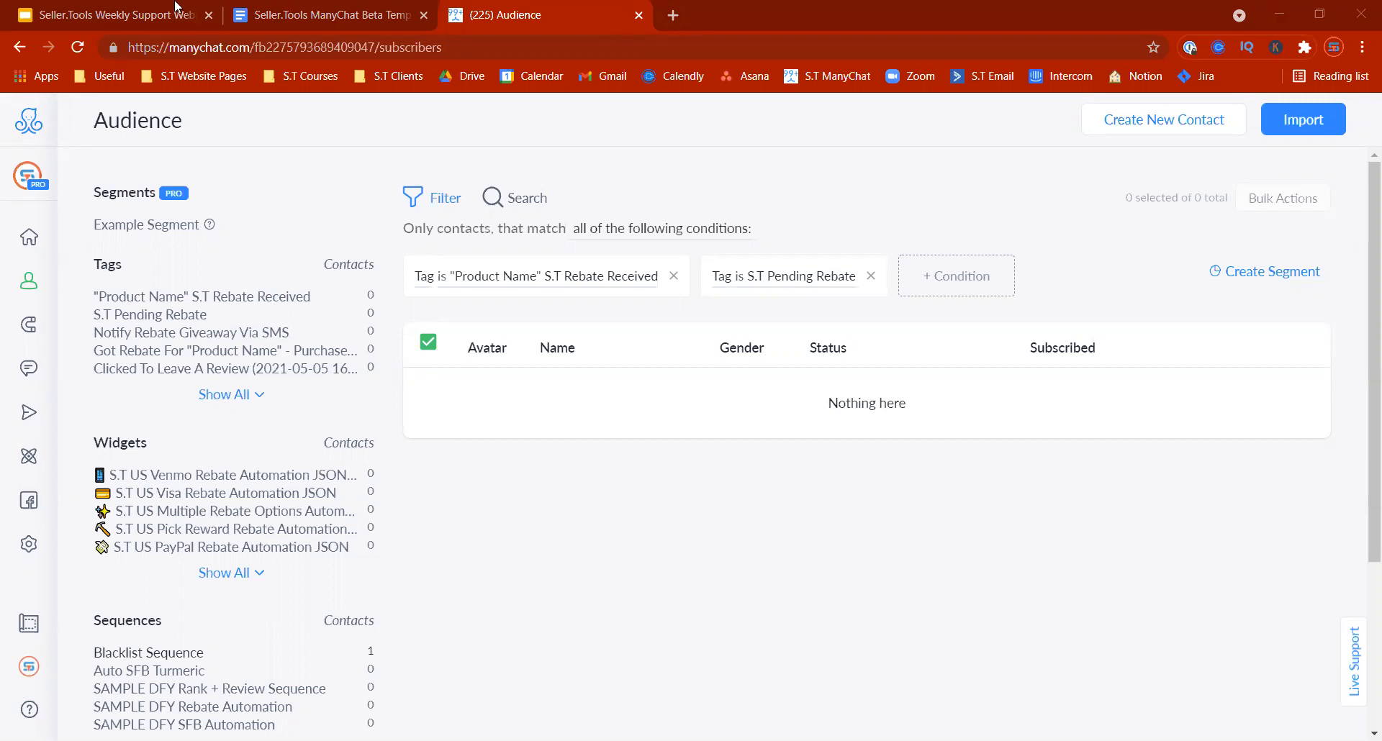
left_click(135, 10)
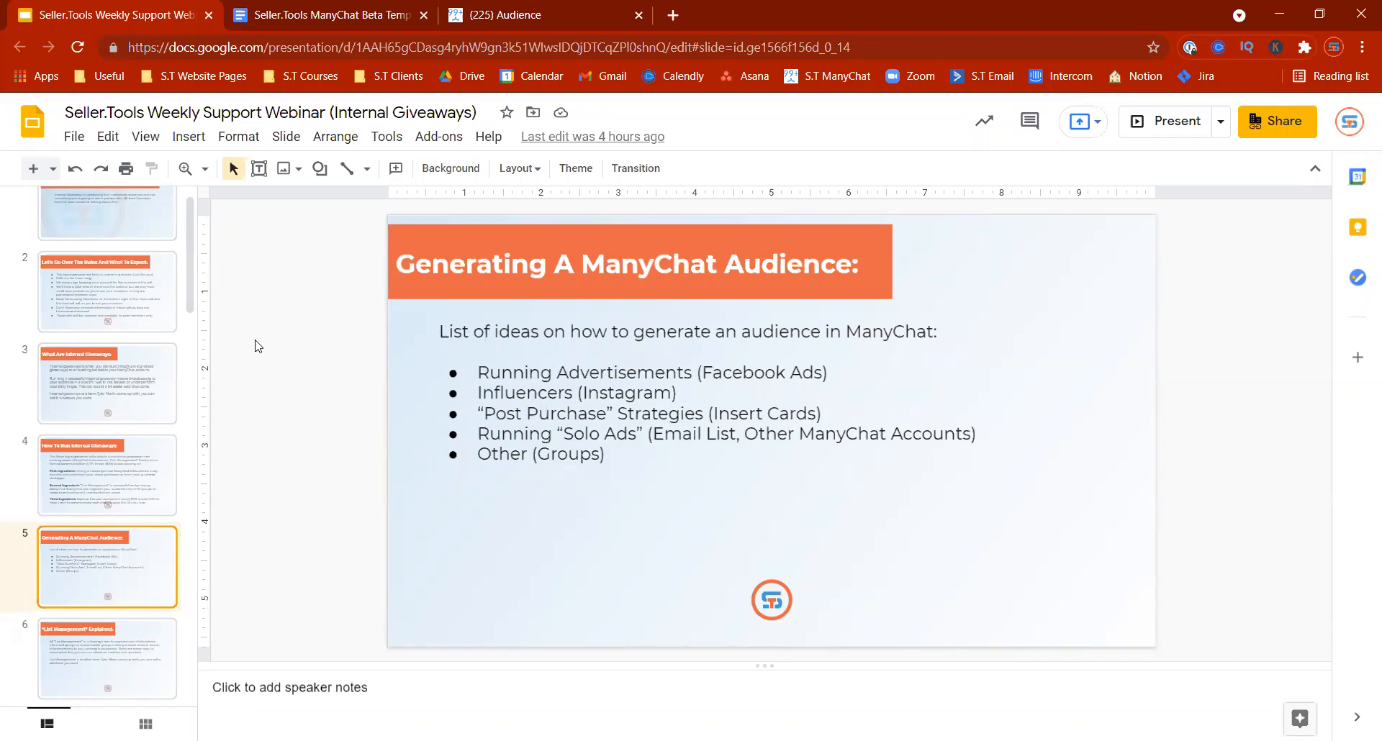
left_click_drag(189, 278, 186, 516)
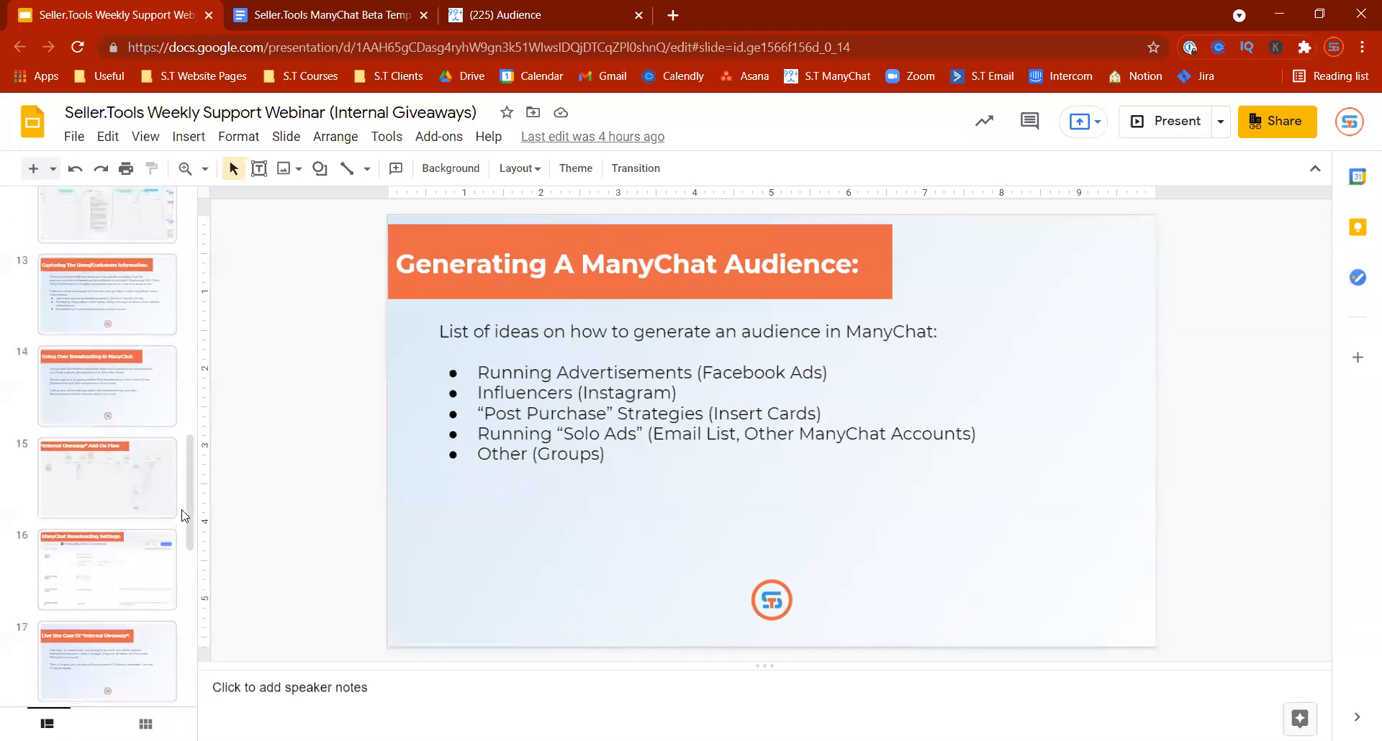